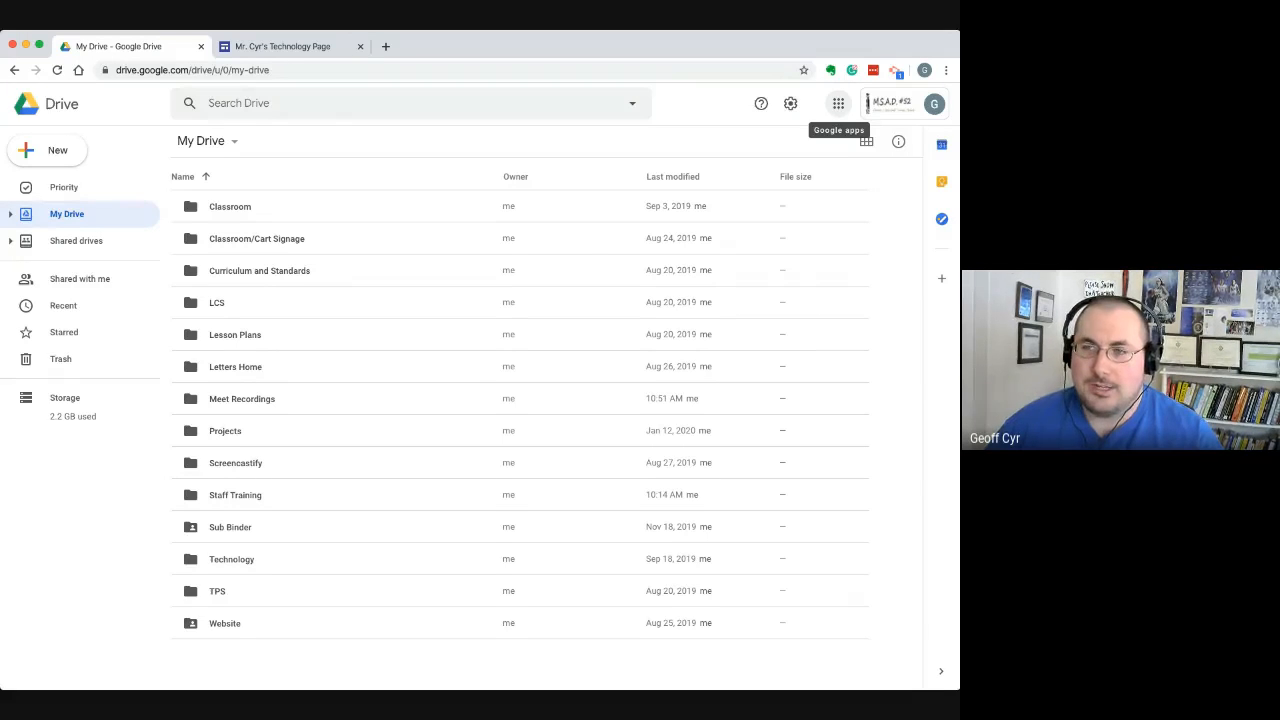
Open Google Sites from Google Drive to view its classic start page, and return to My Drive
click(838, 103)
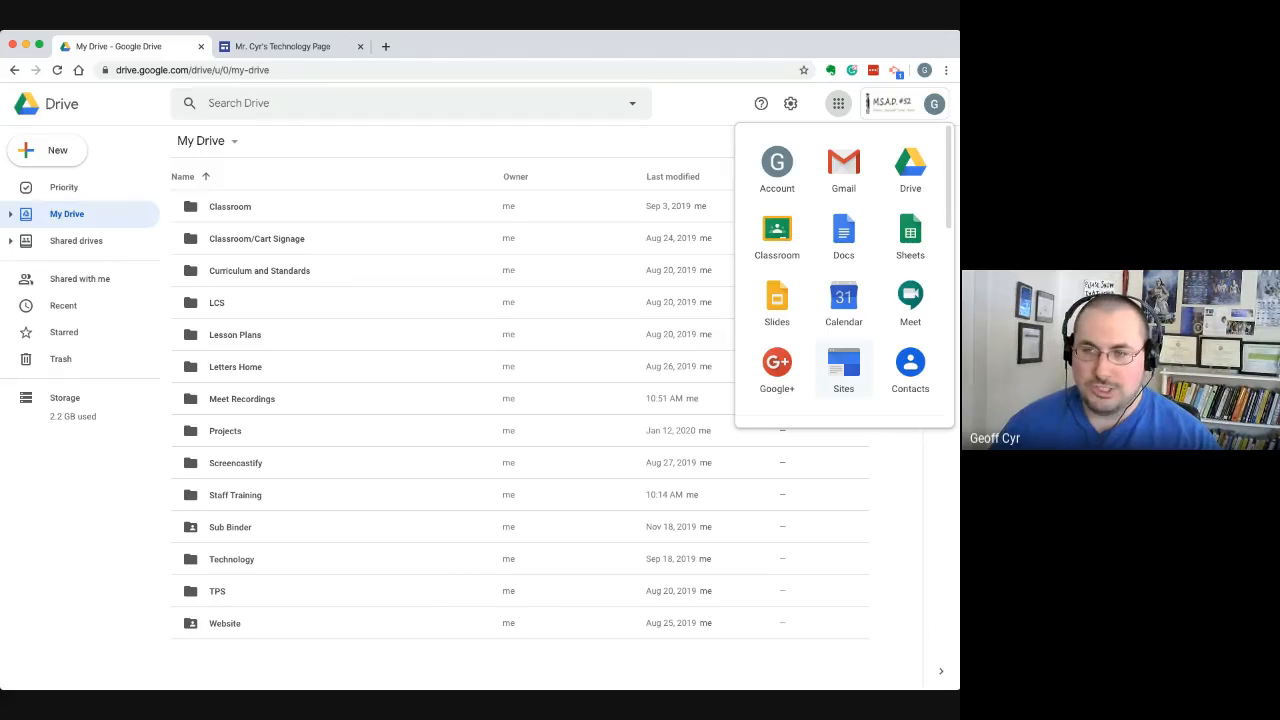
click(843, 368)
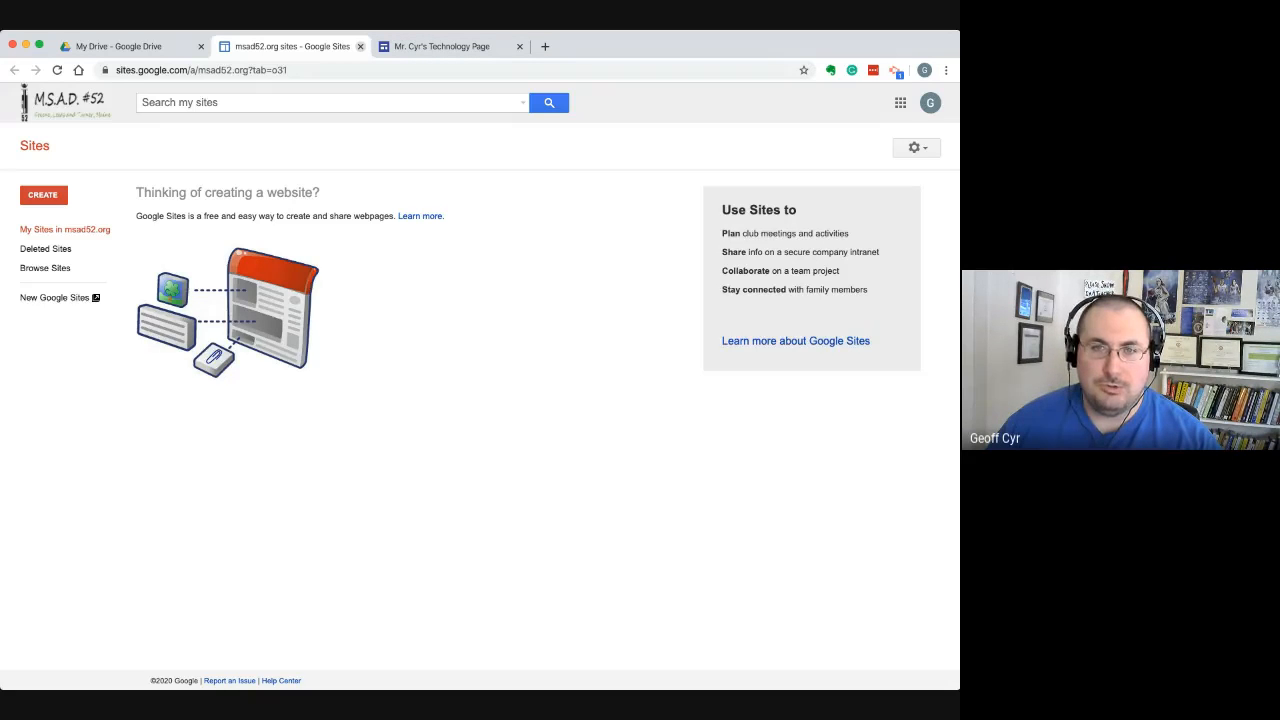
click(360, 46)
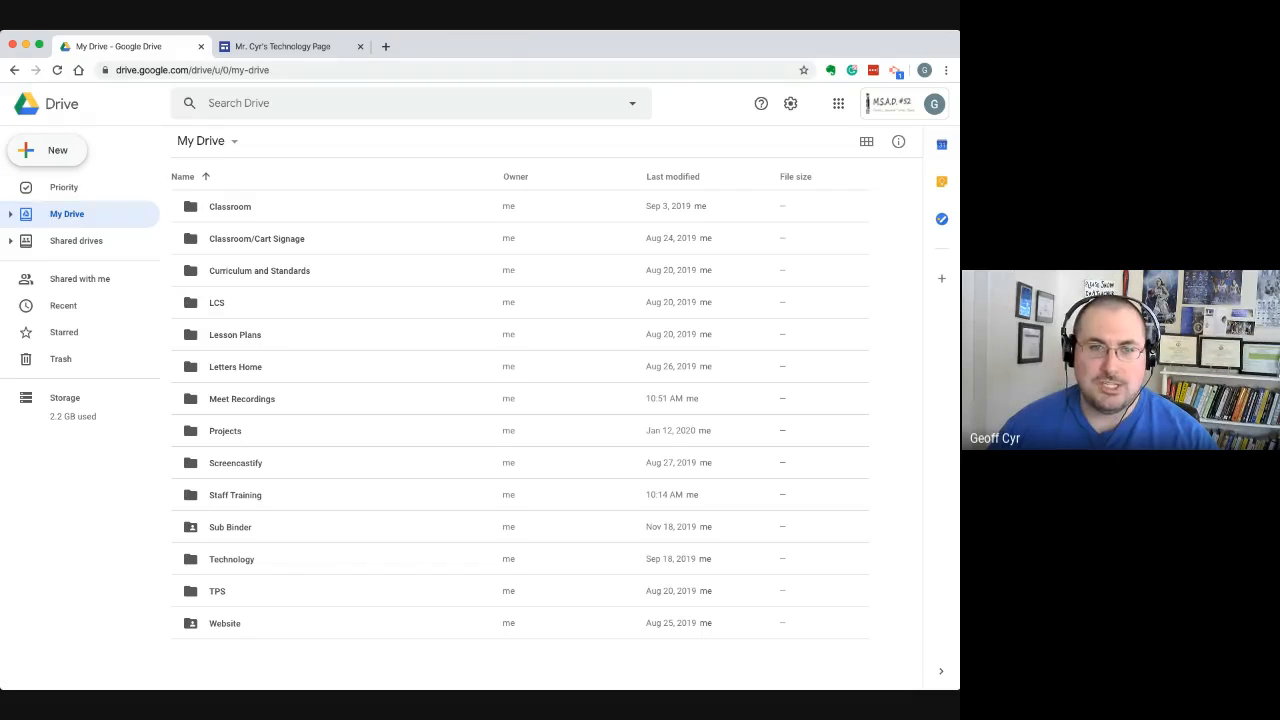
Check the additional file types that can be created from My Drive, including Google Sites
click(47, 150)
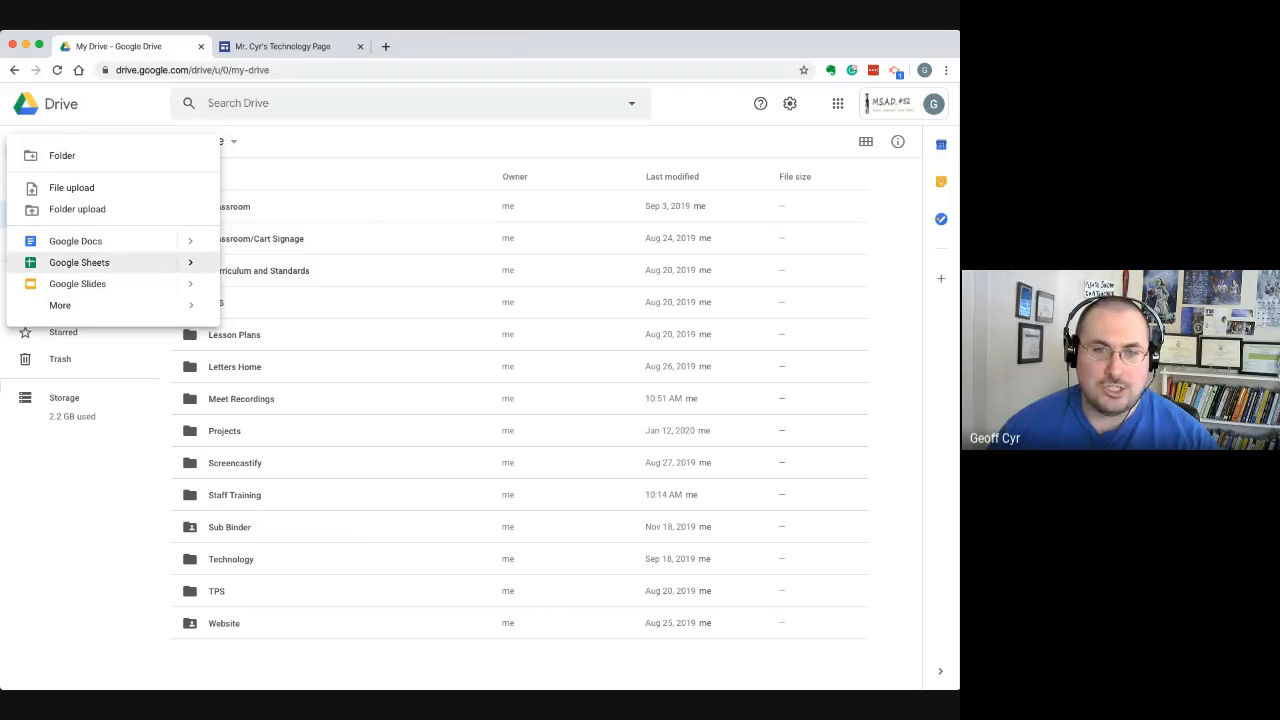
mouse_move(60, 305)
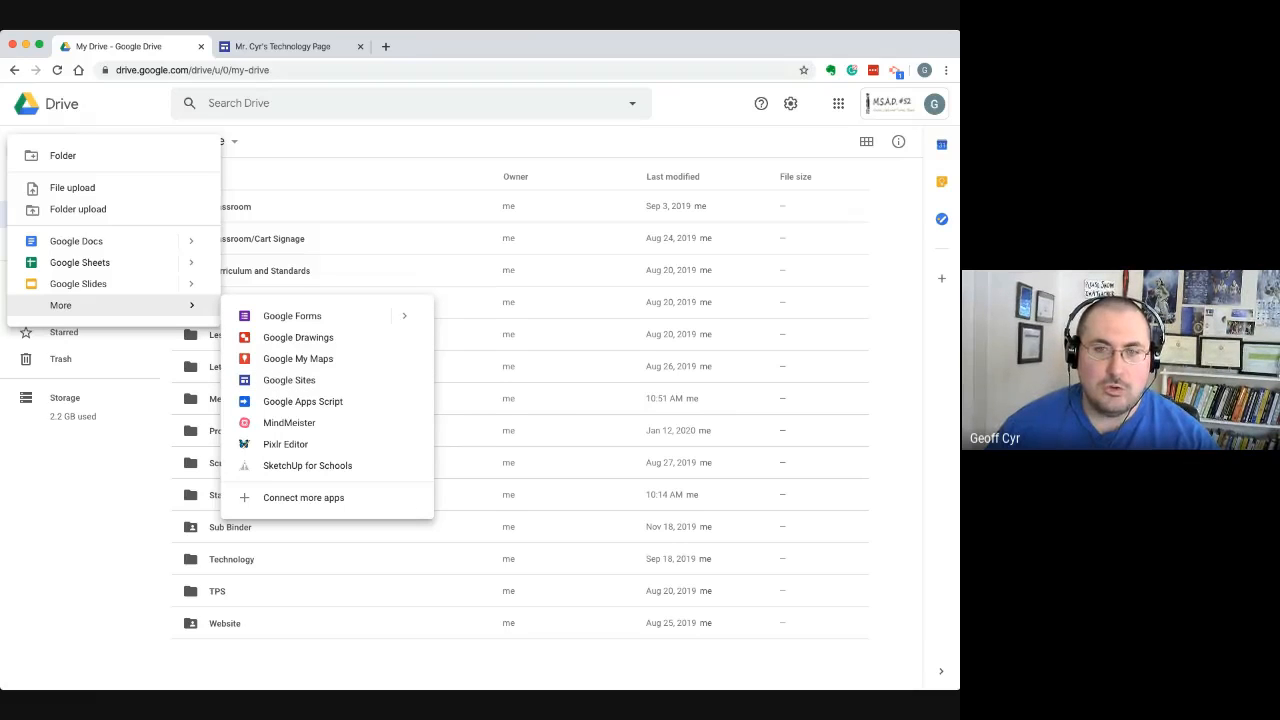
key(Escape)
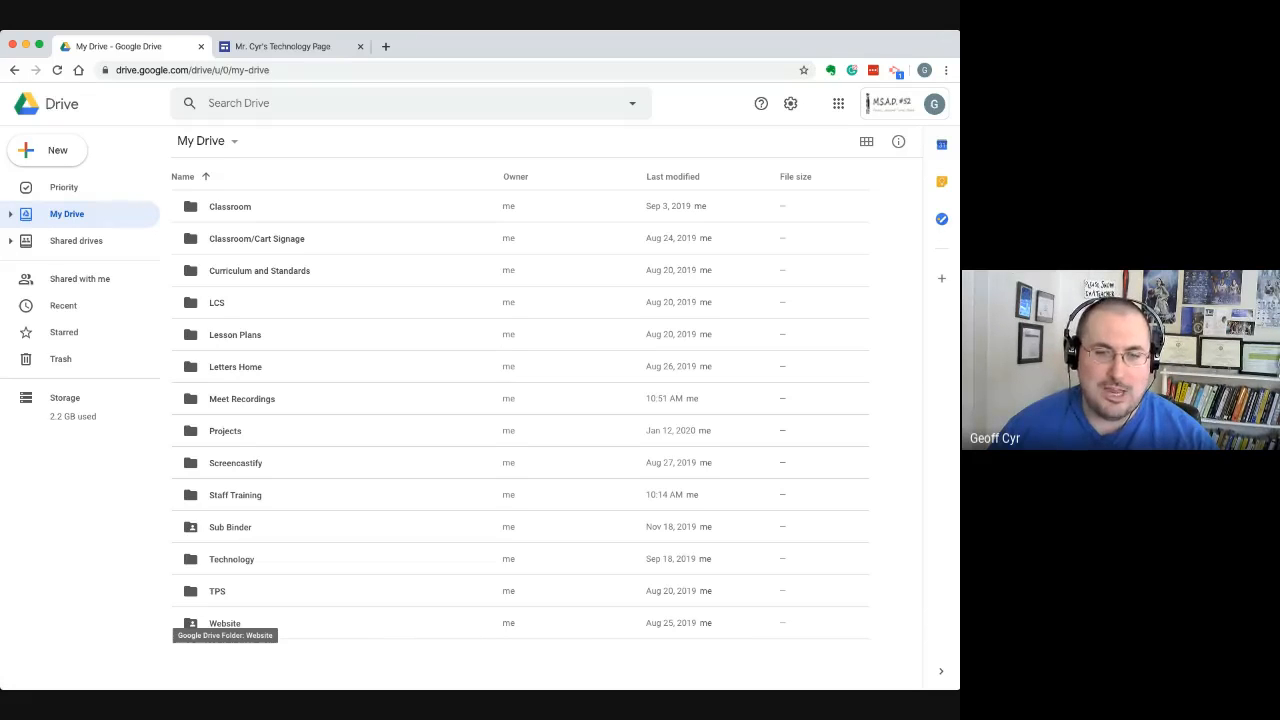
Open the Website folder and point out the technology page site stored in it
double_click(225, 623)
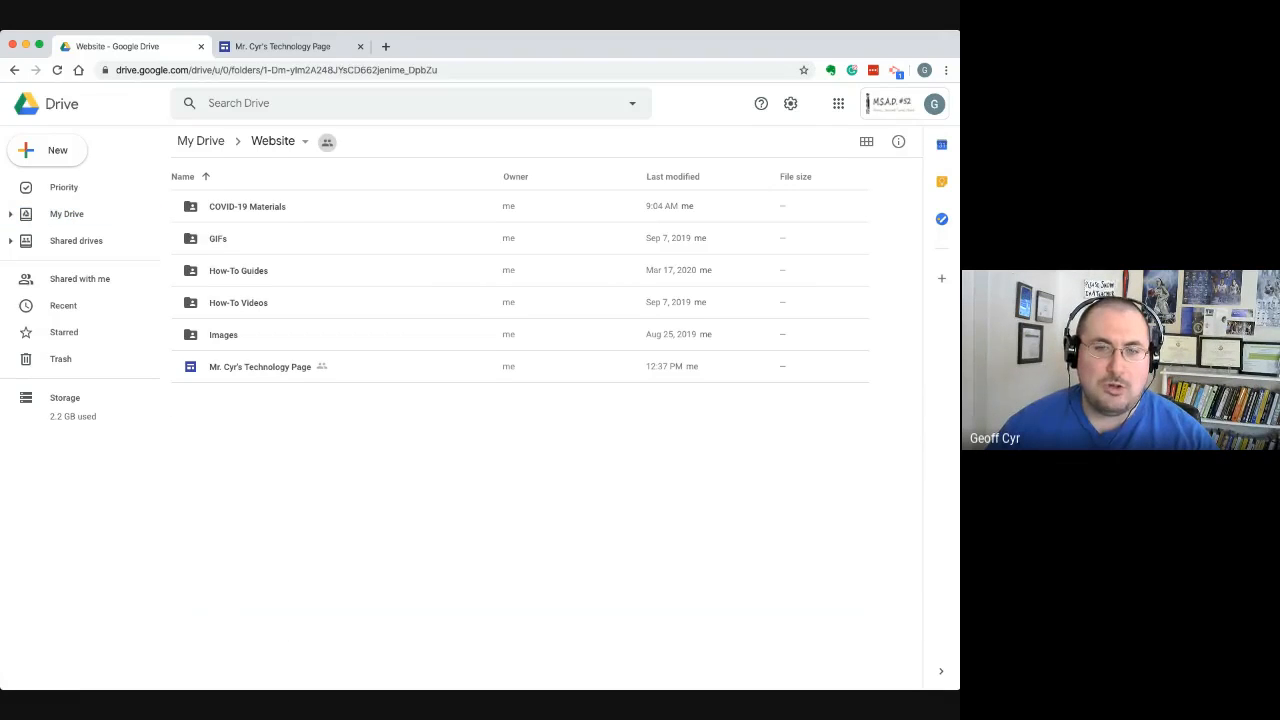
click(260, 367)
click(520, 500)
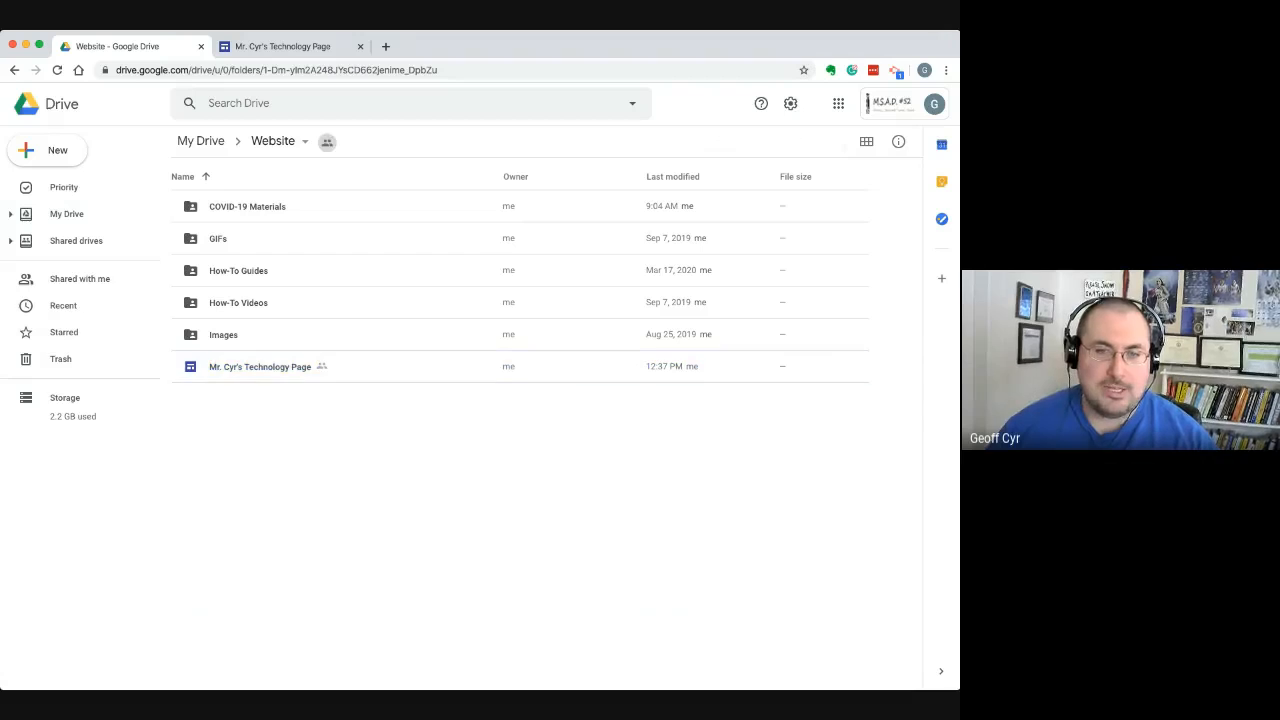
click(47, 150)
click(58, 152)
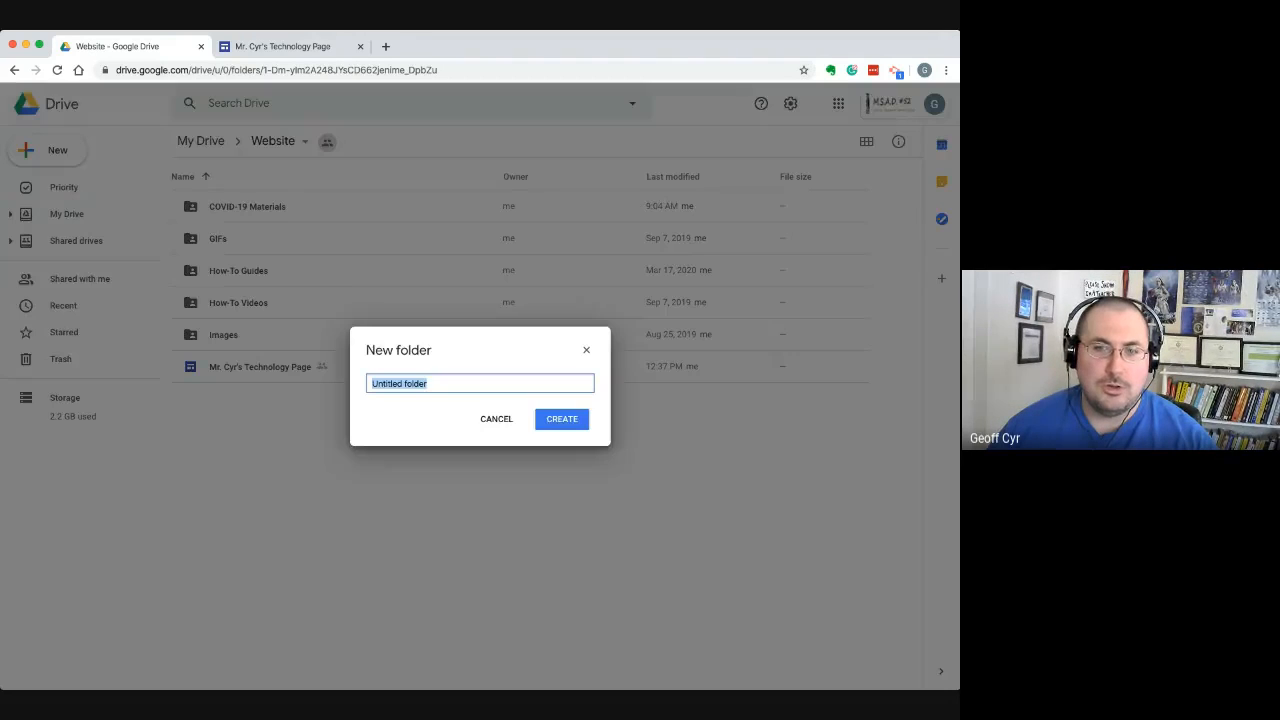
click(497, 419)
Look over the additional file types available for creation inside the Website folder, and return to My Drive
click(47, 150)
mouse_move(100, 305)
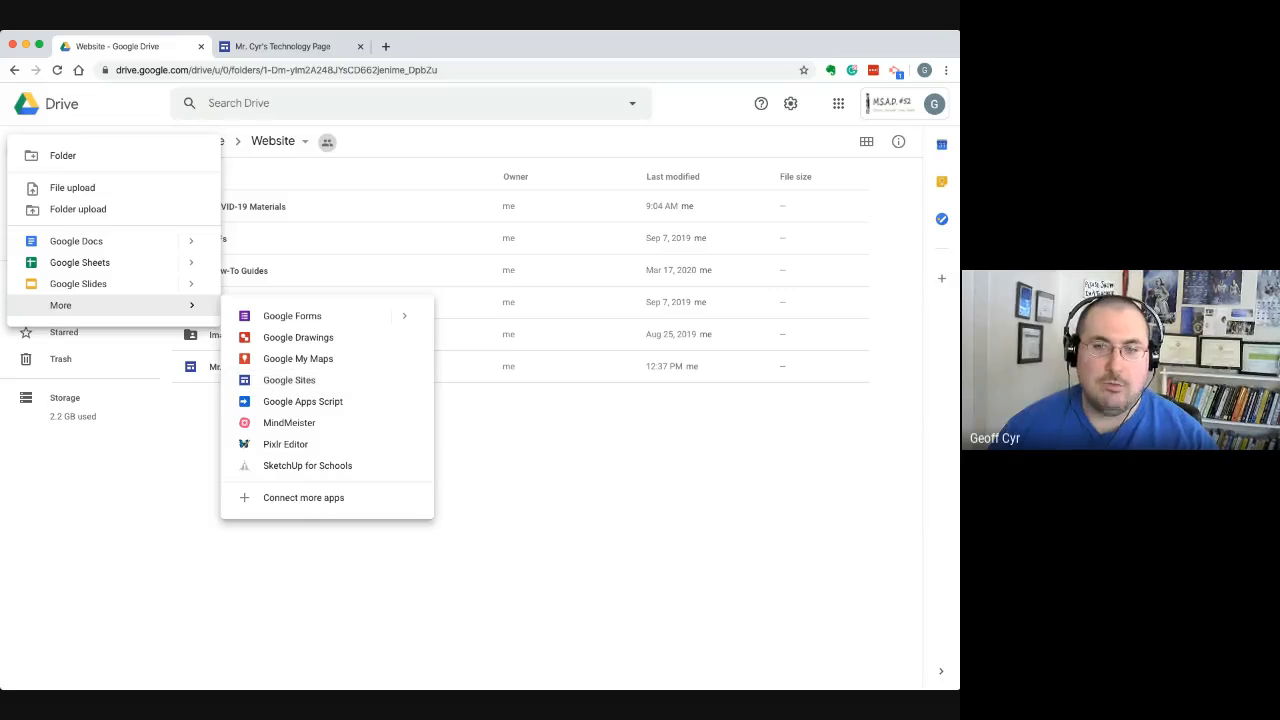
key(Escape)
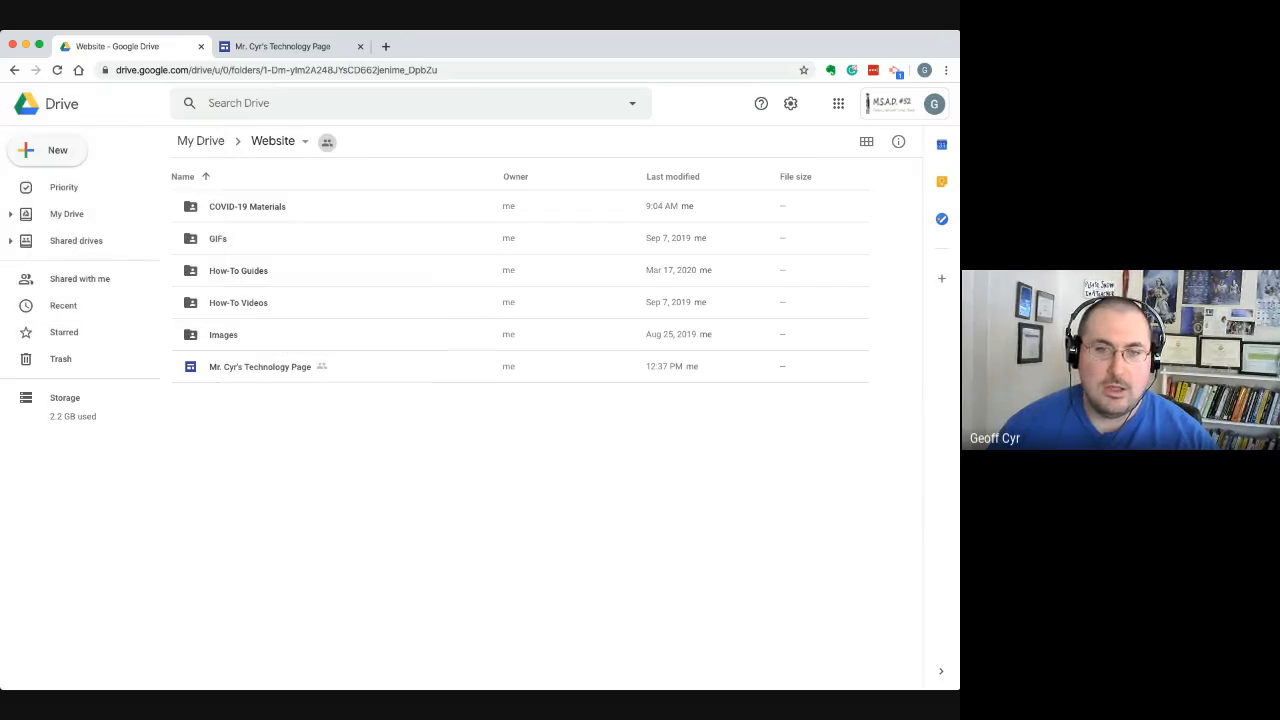
click(67, 214)
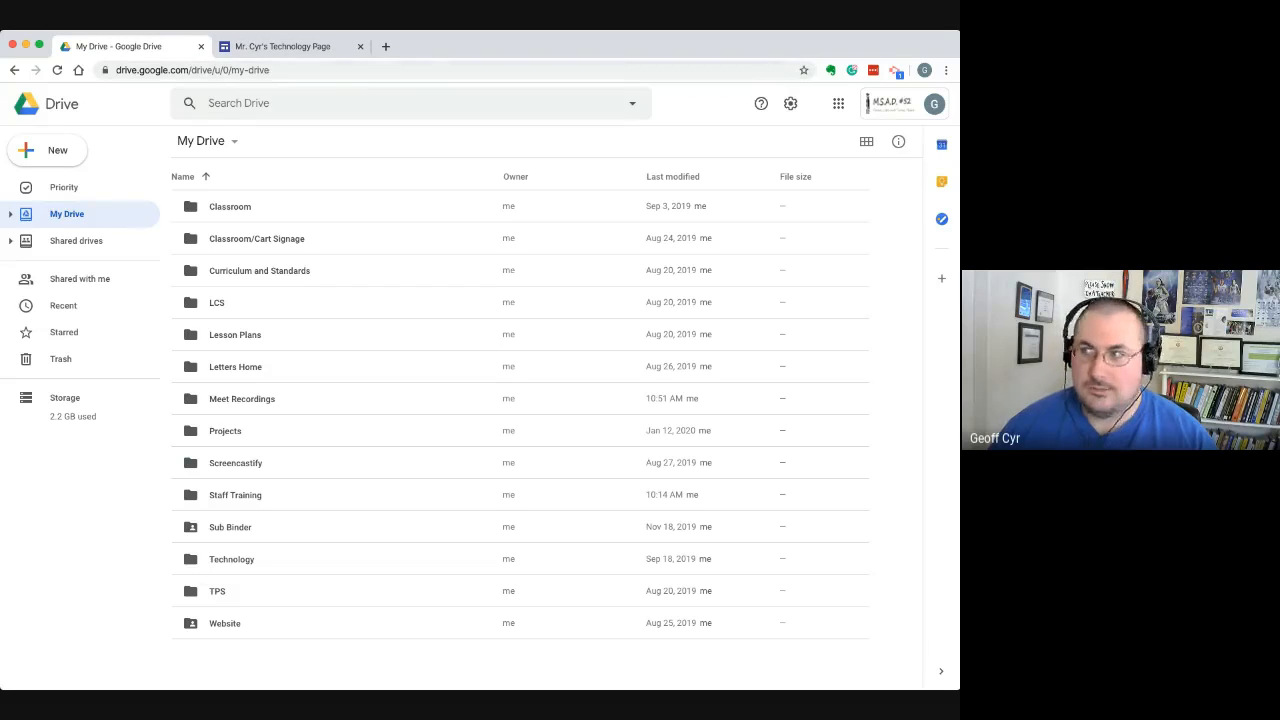
Show the classic Google Sites start page once more, and close it to return to Drive
click(838, 103)
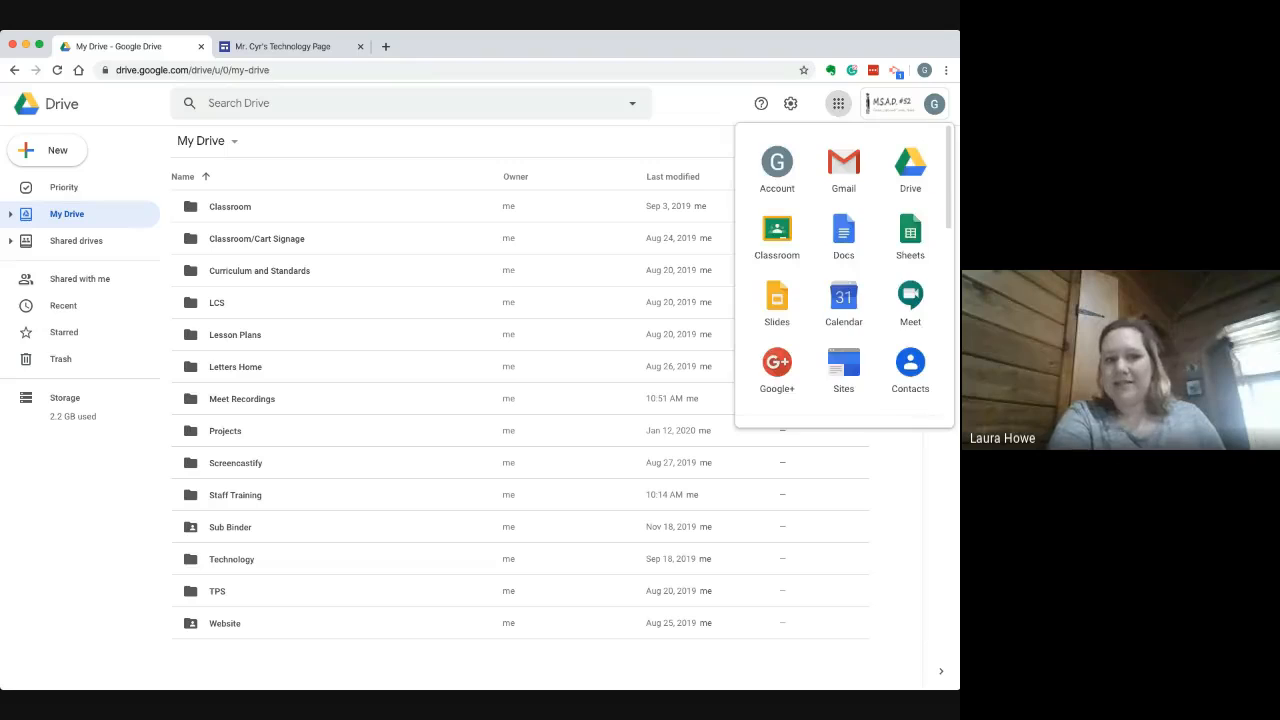
click(843, 368)
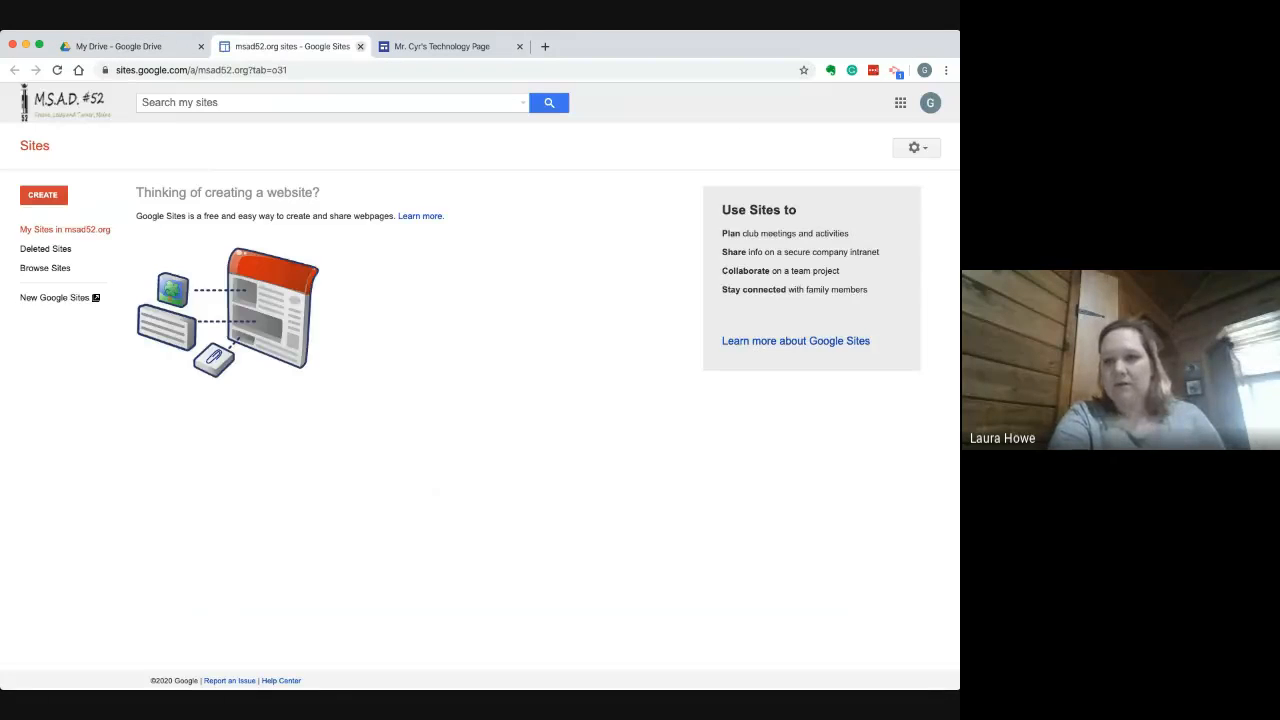
click(360, 46)
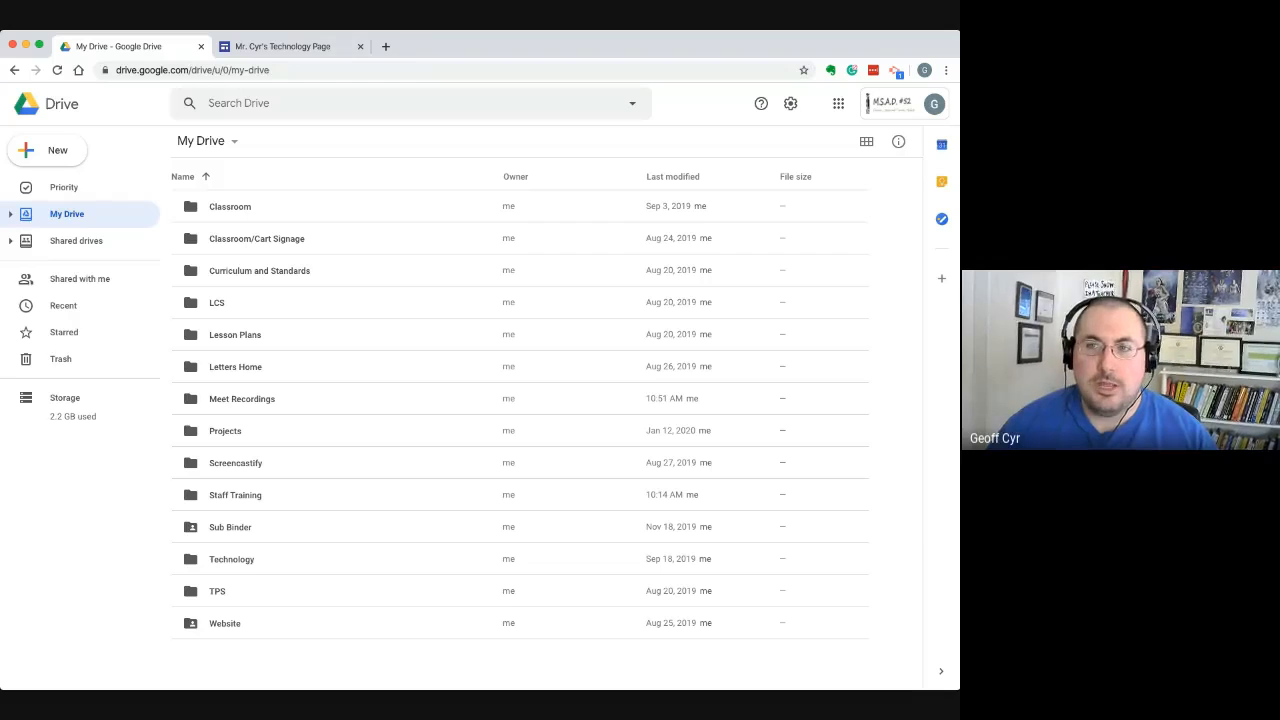
View the recent sites on the new Google Sites home page, compare it with Drive, and close it
click(838, 103)
click(843, 368)
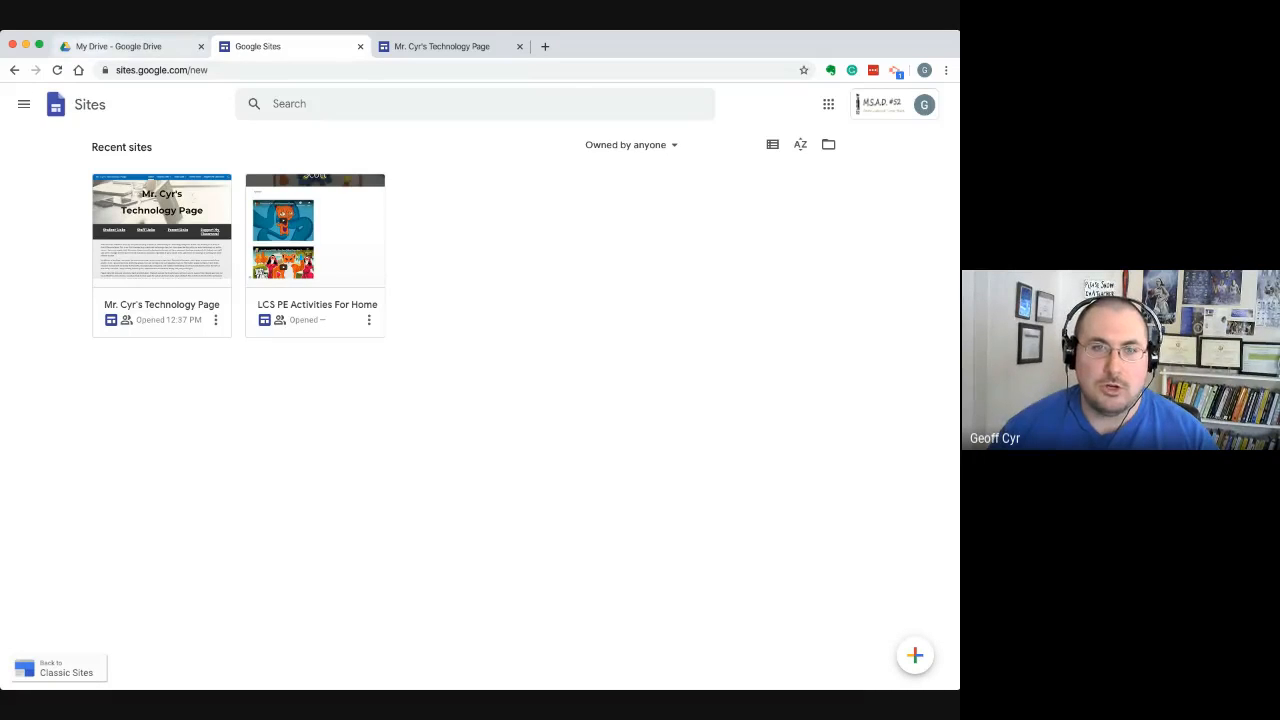
click(120, 46)
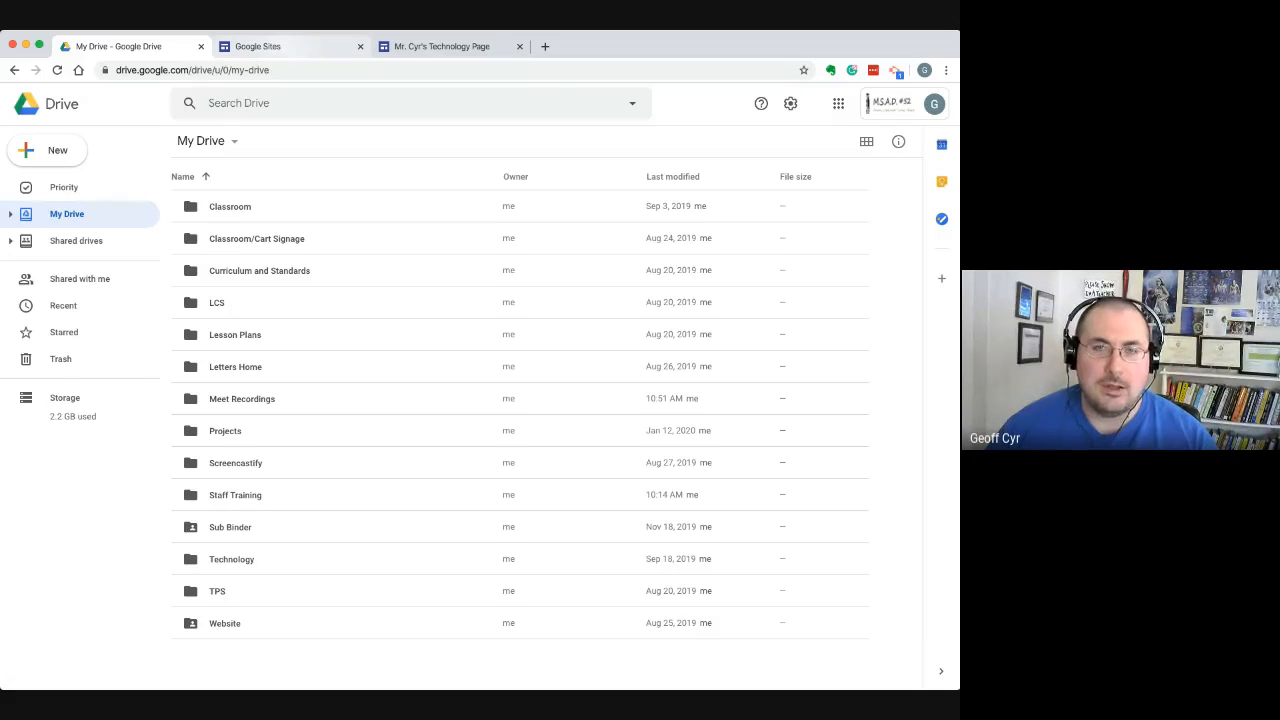
click(265, 46)
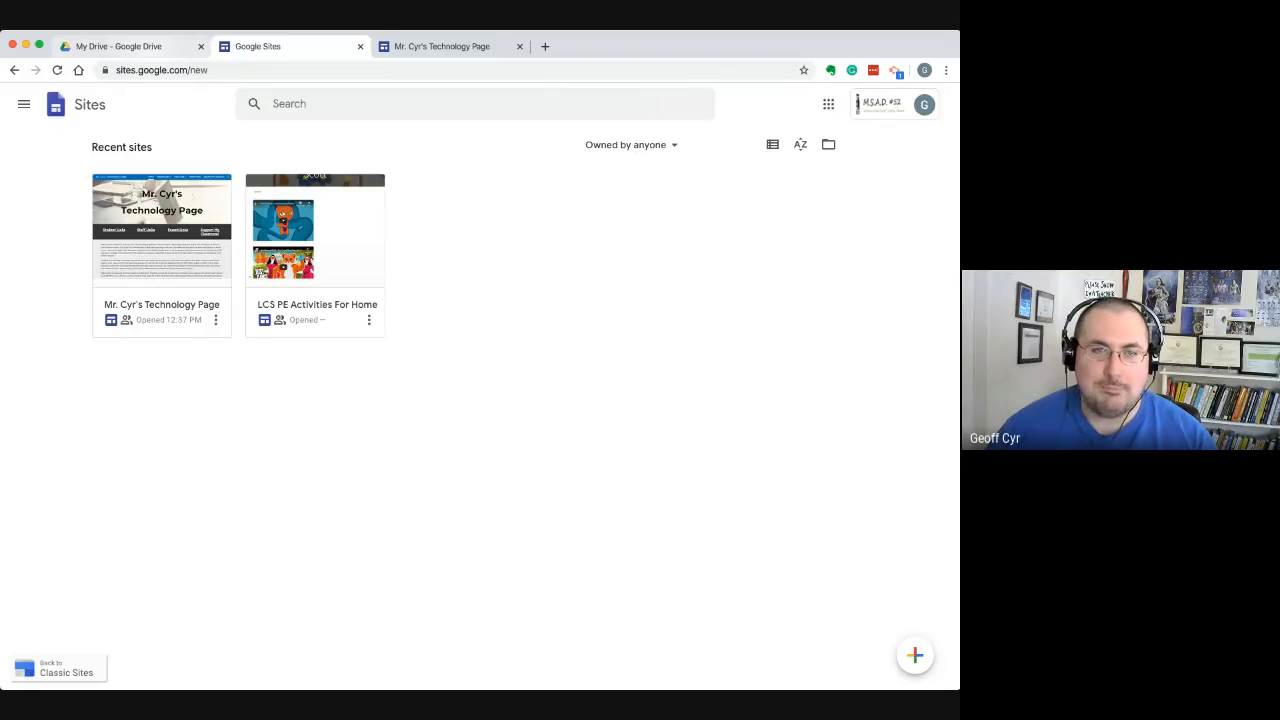
click(120, 46)
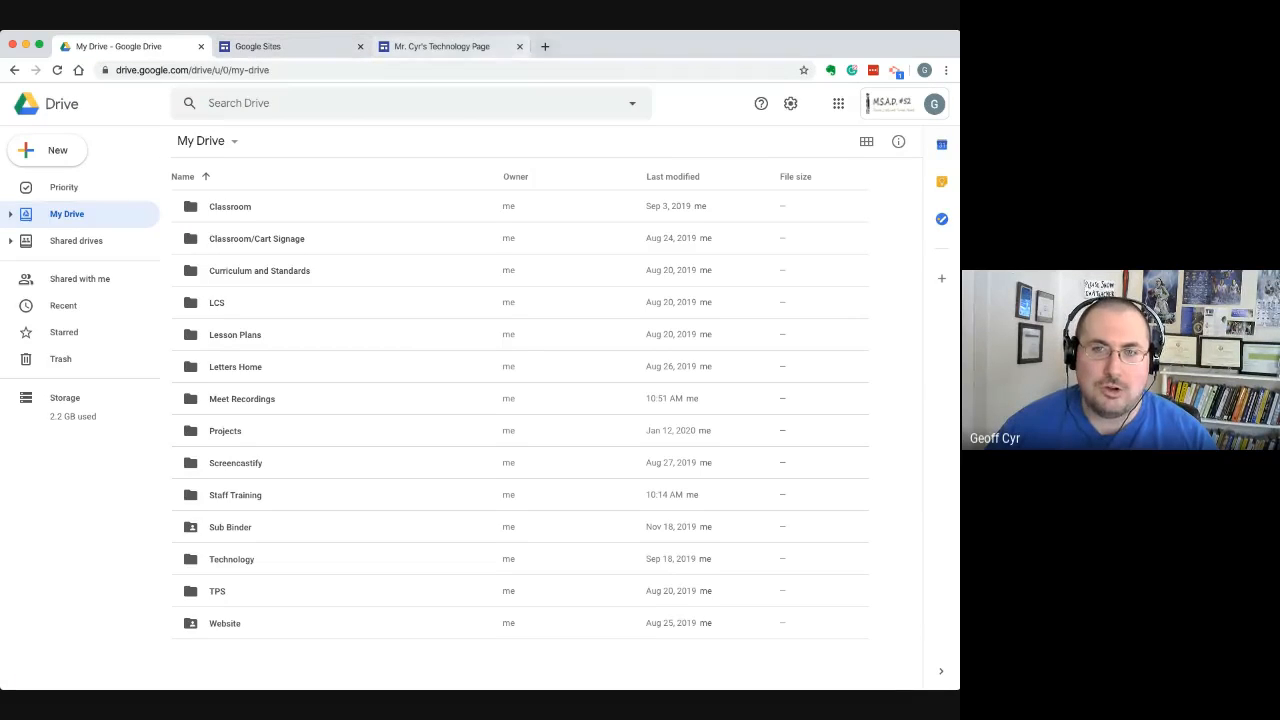
key(super+t)
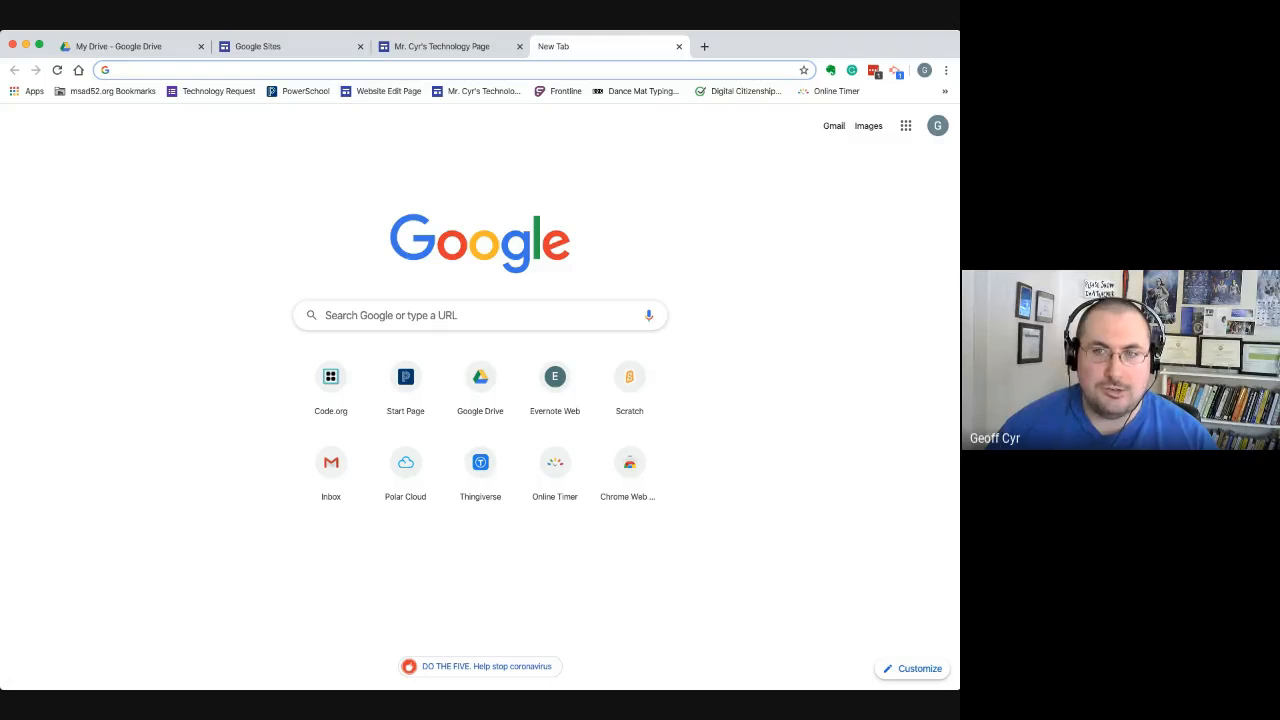
click(679, 46)
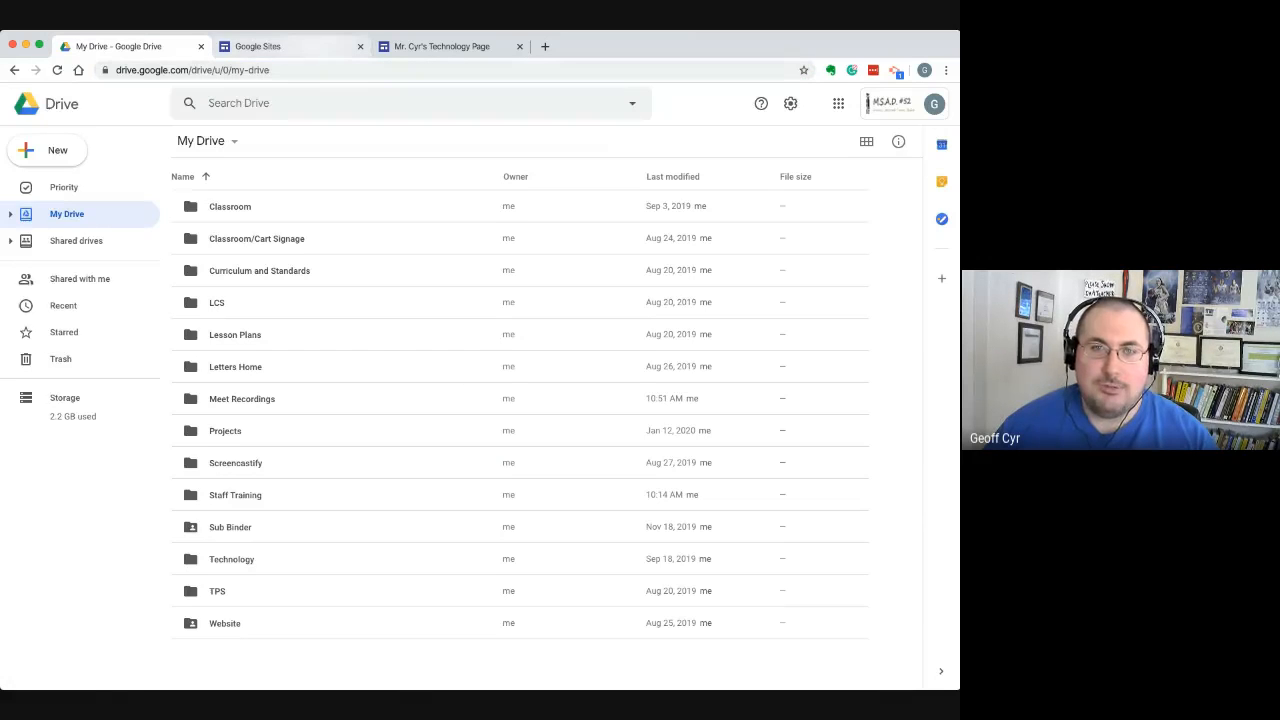
click(311, 46)
click(360, 46)
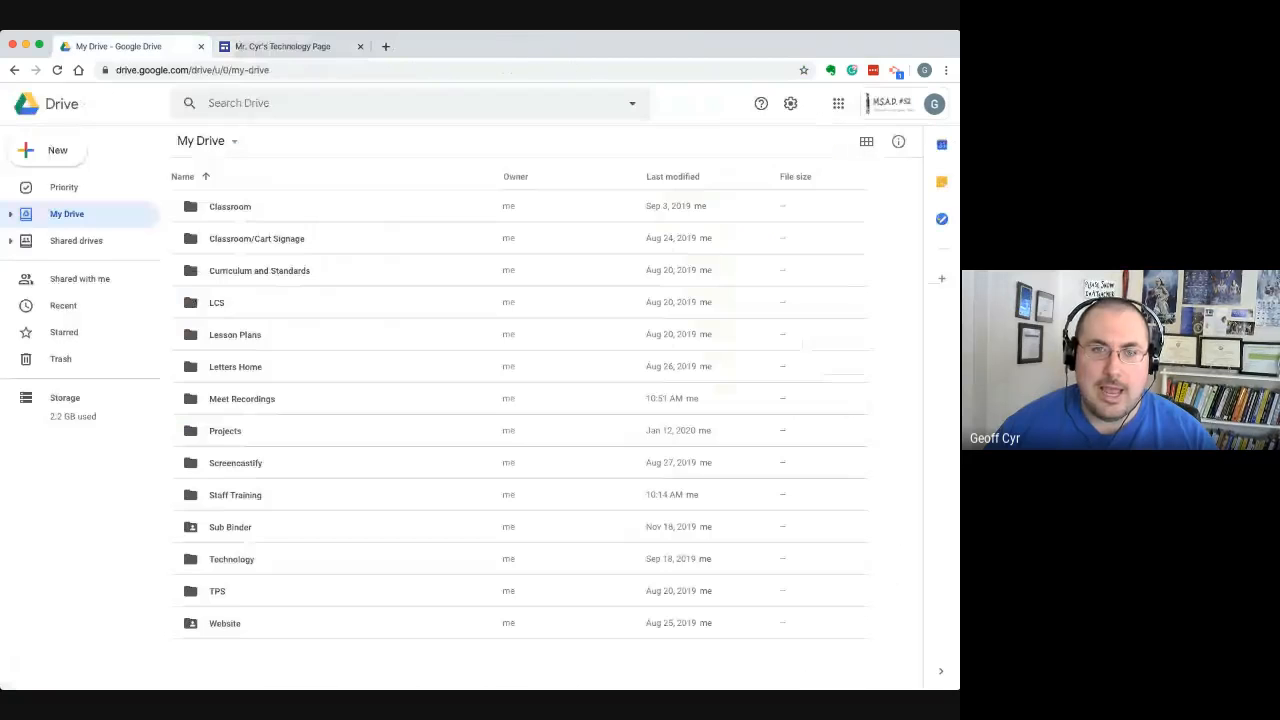
Create a new blank Google Sites website in My Drive
click(45, 150)
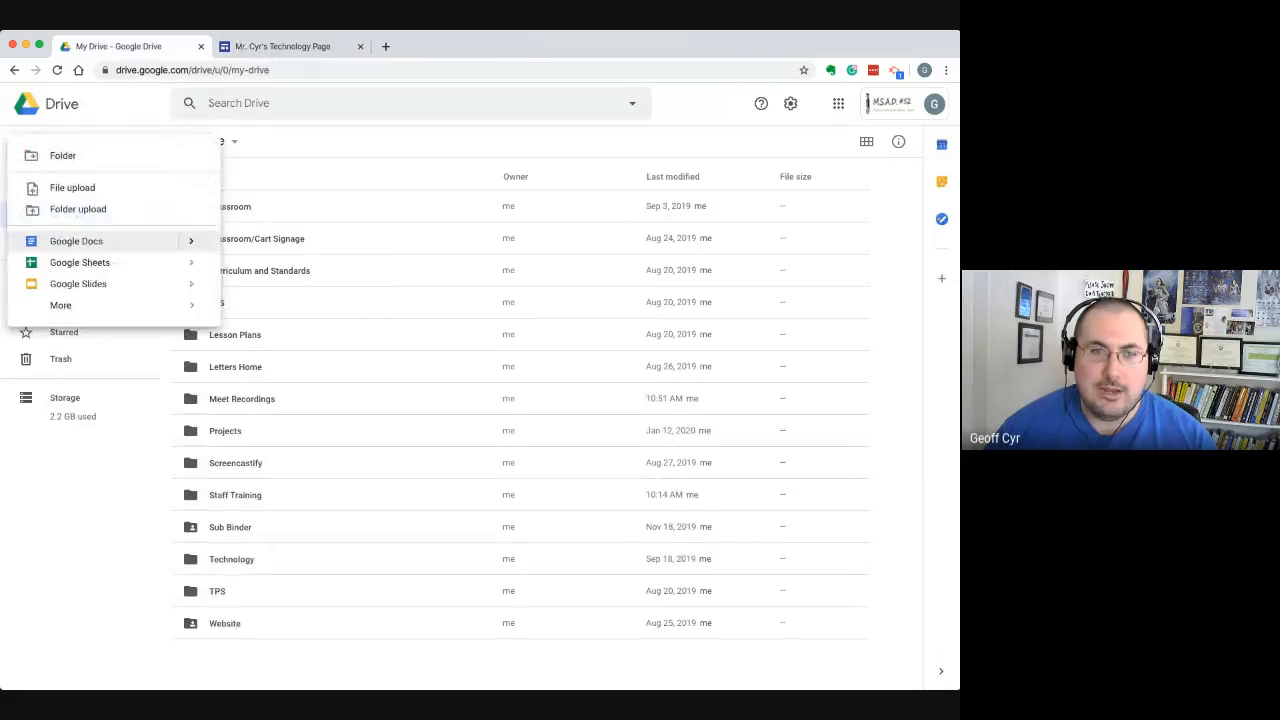
mouse_move(100, 305)
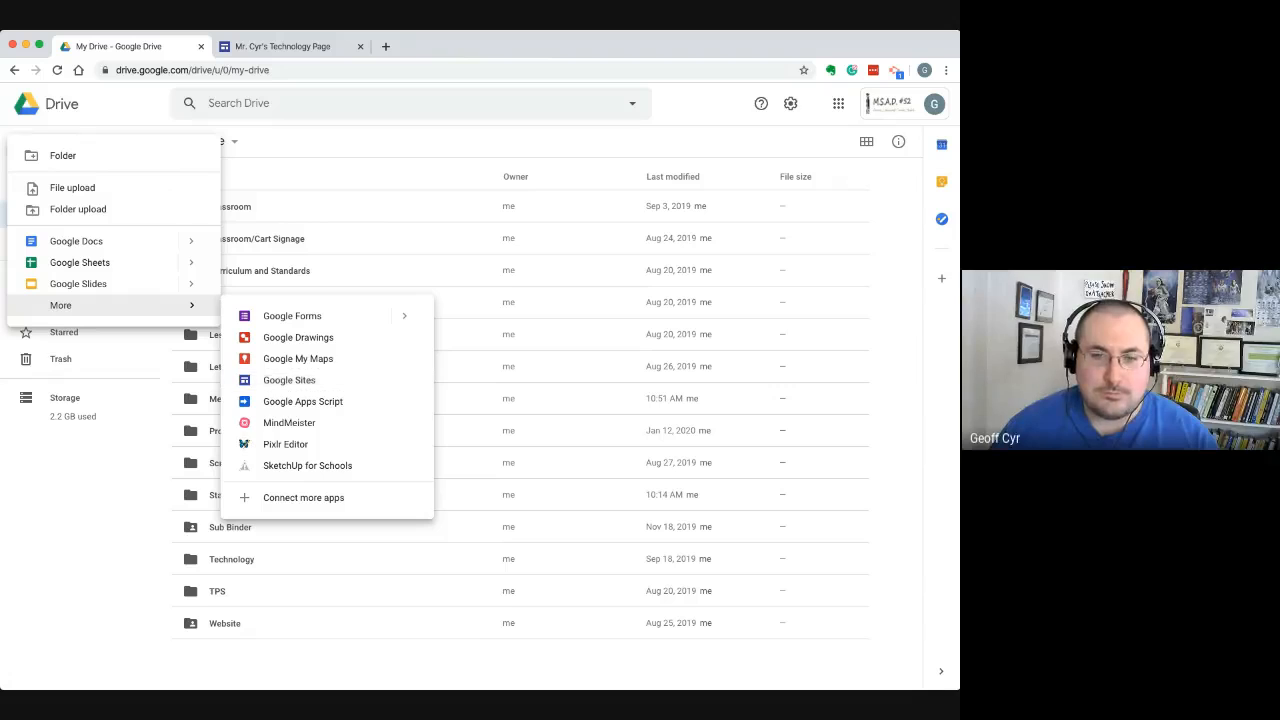
click(289, 380)
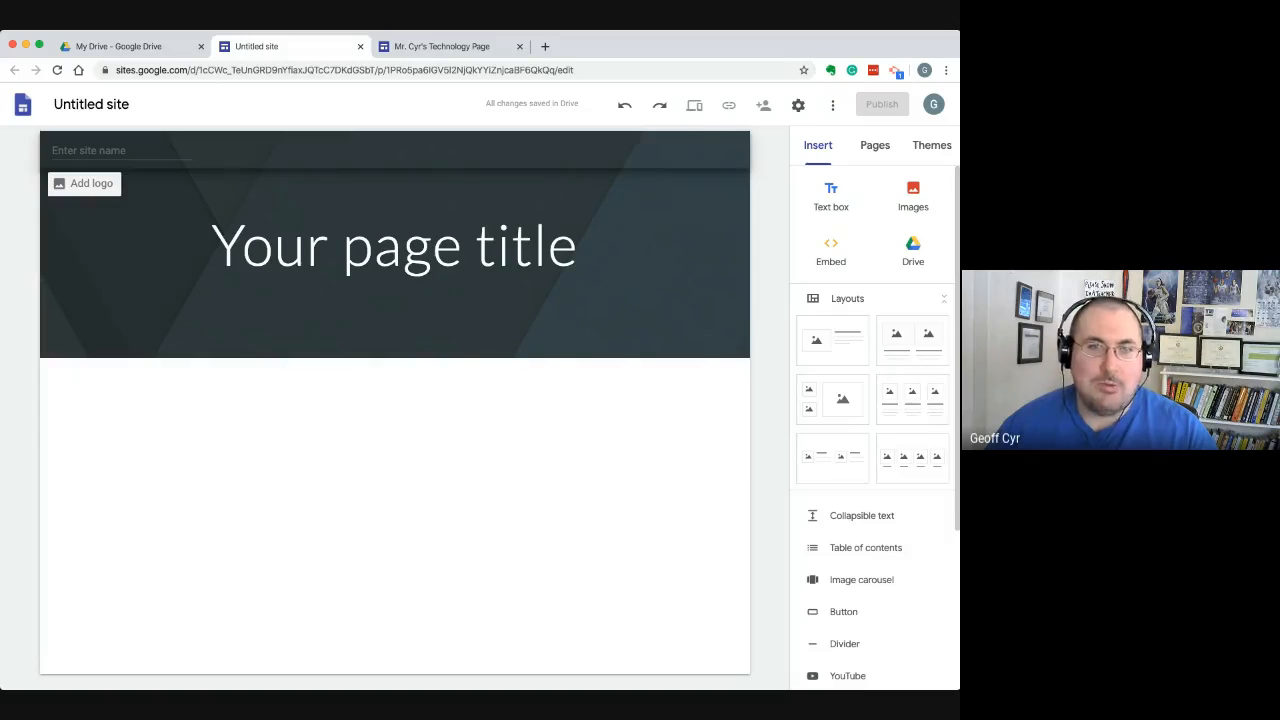
Name the new site "Google Sites Training" in the site name field of the header
click(90, 151)
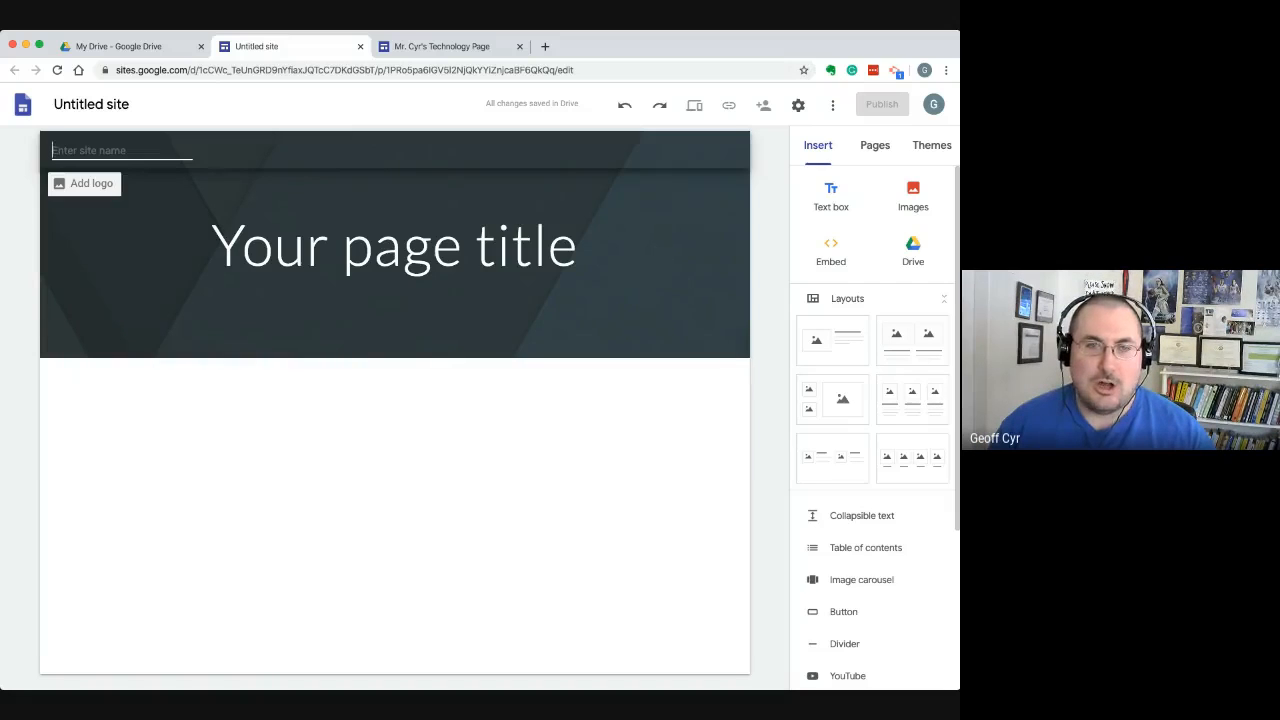
text(Google Si)
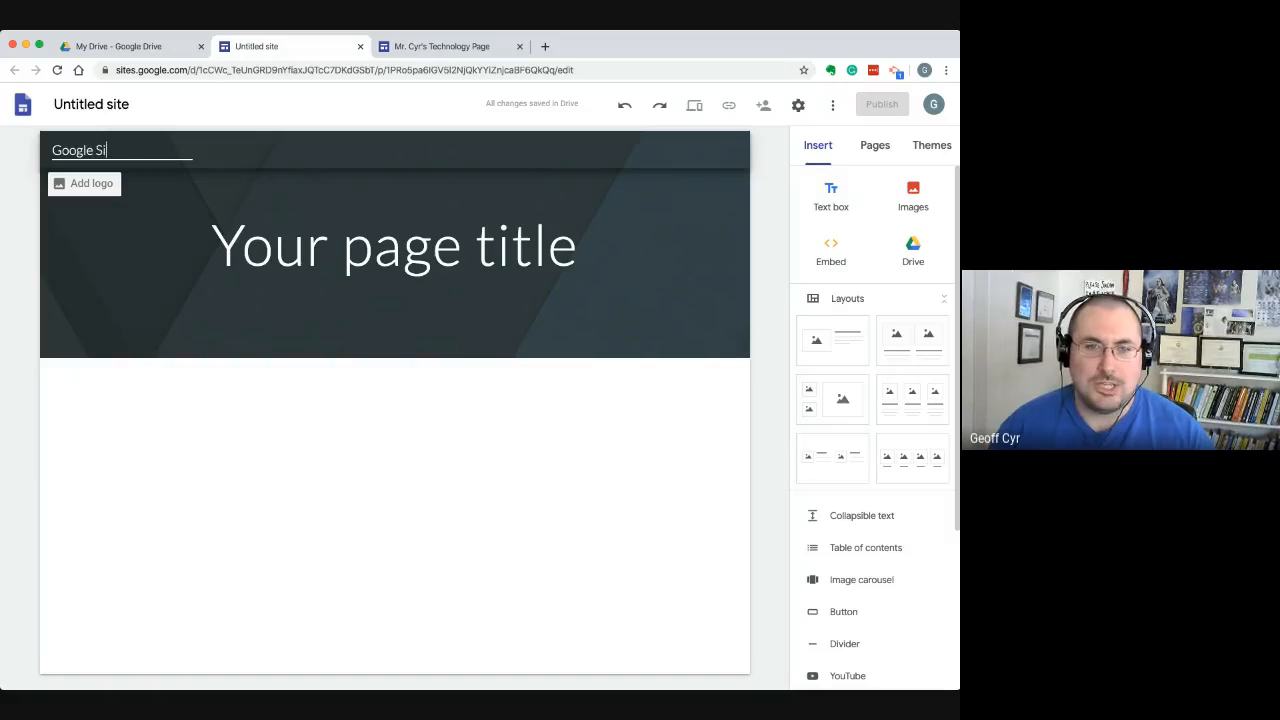
text(tes Training)
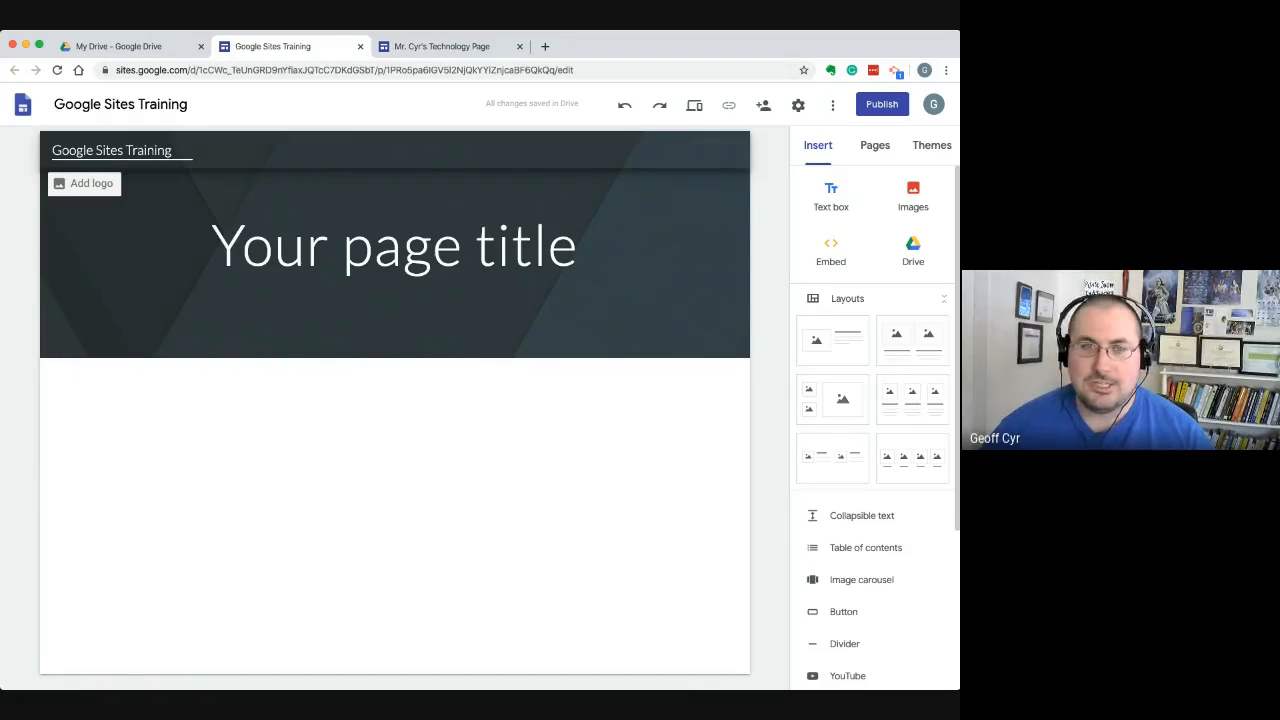
key(super+Tab)
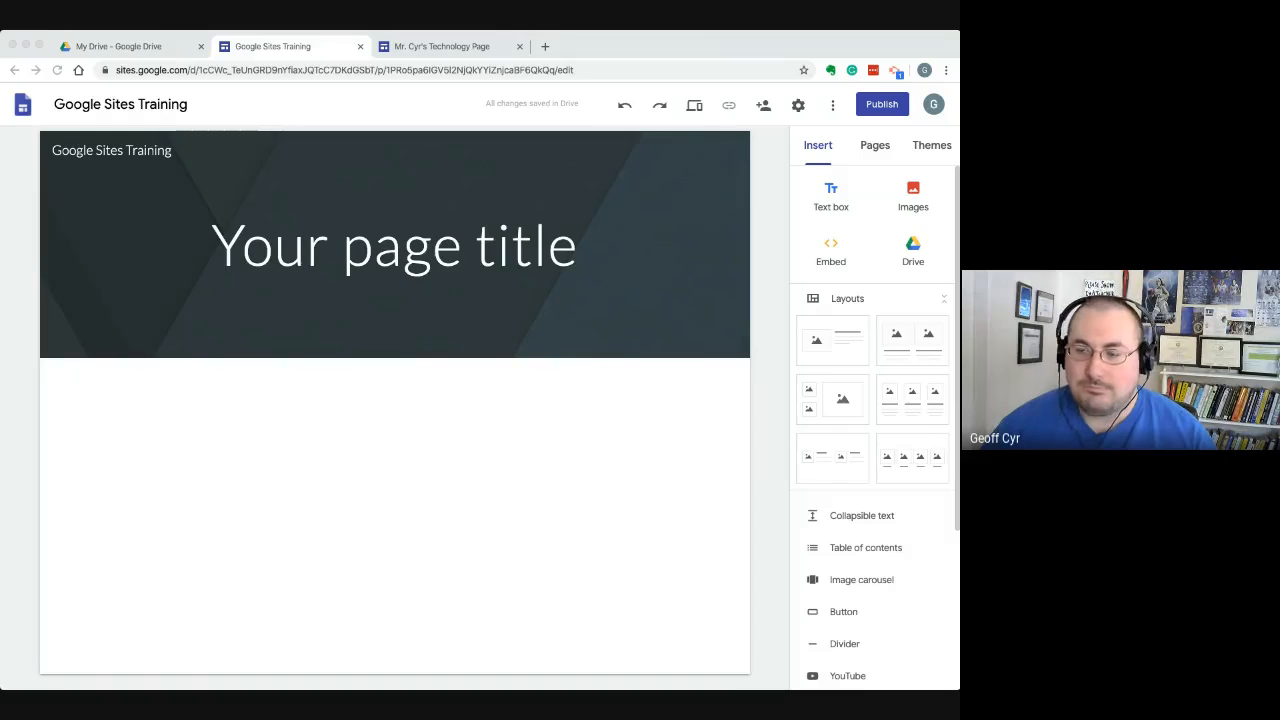
click(112, 151)
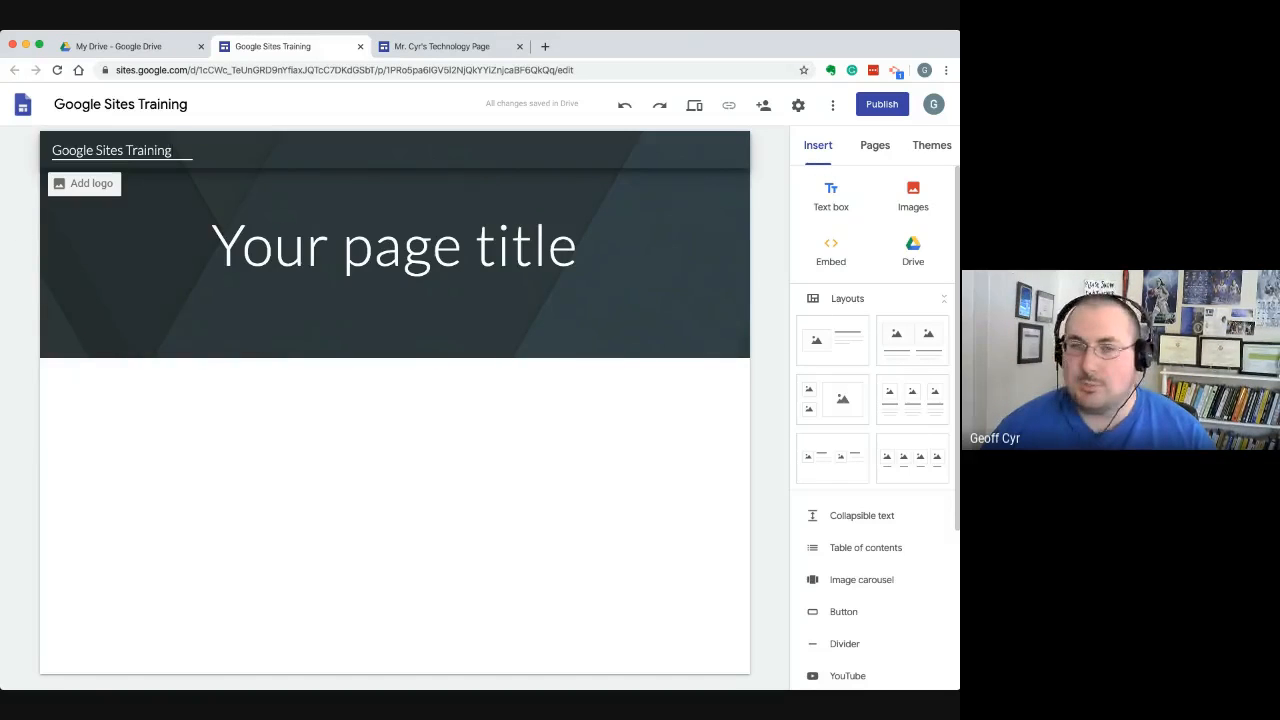
Replace the placeholder page title in the header with "Google Sites Training"
click(300, 197)
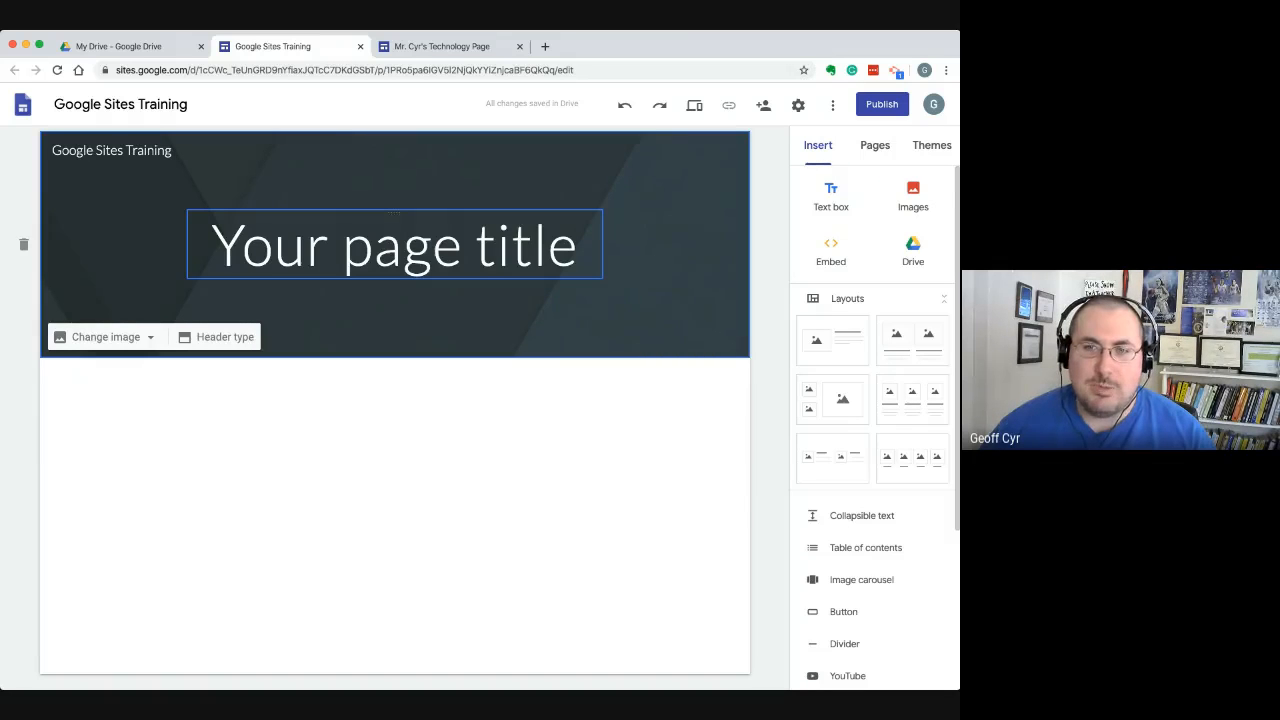
click(580, 245)
drag(580, 245, 242, 245)
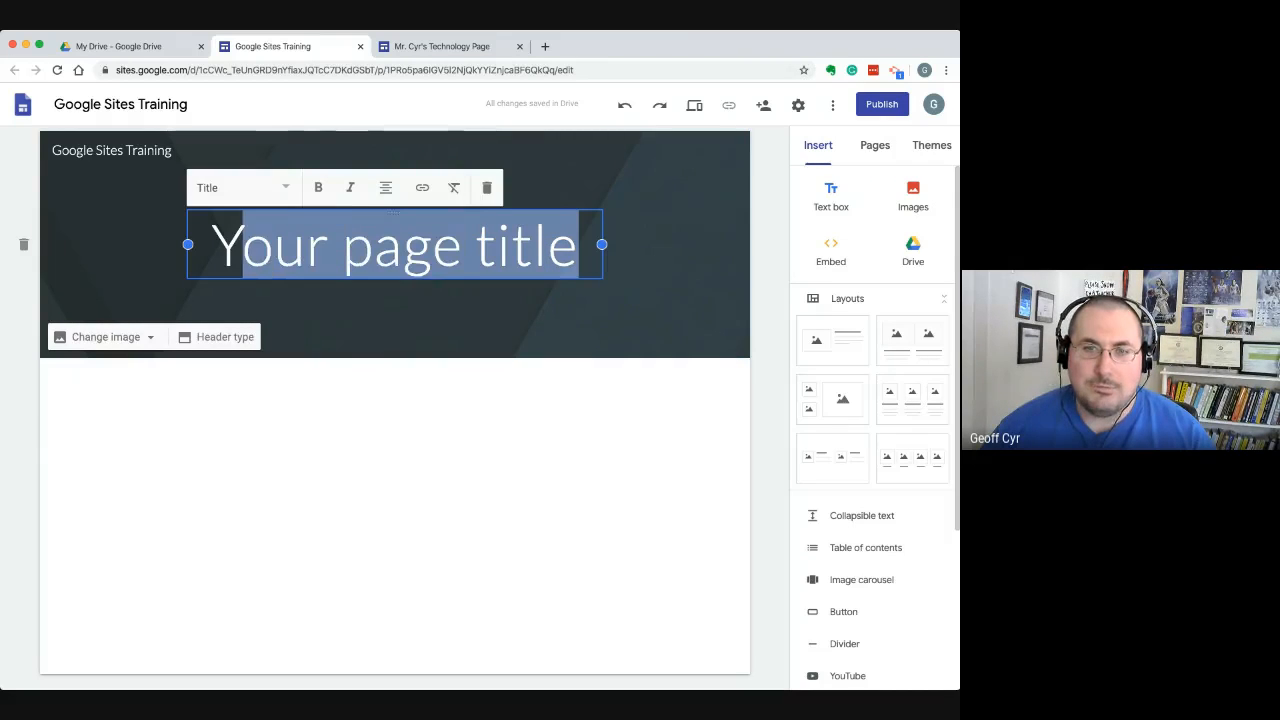
click(144, 151)
click(331, 245)
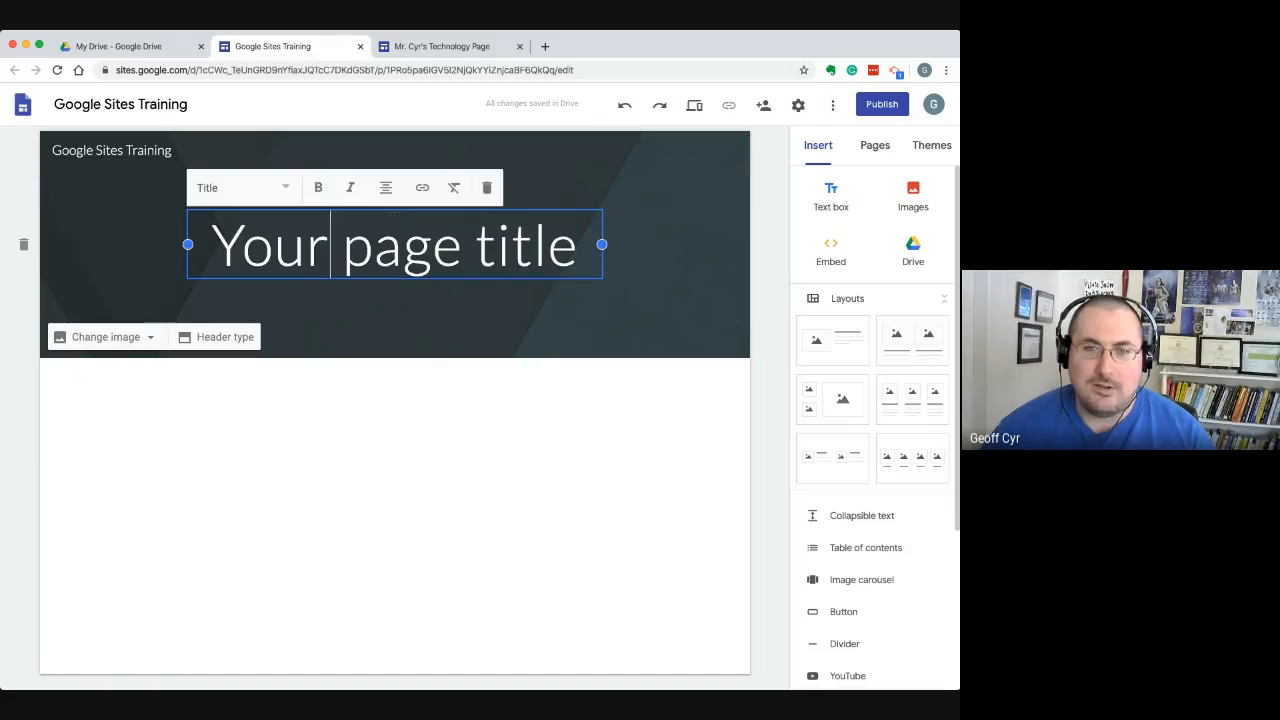
drag(581, 245, 211, 245)
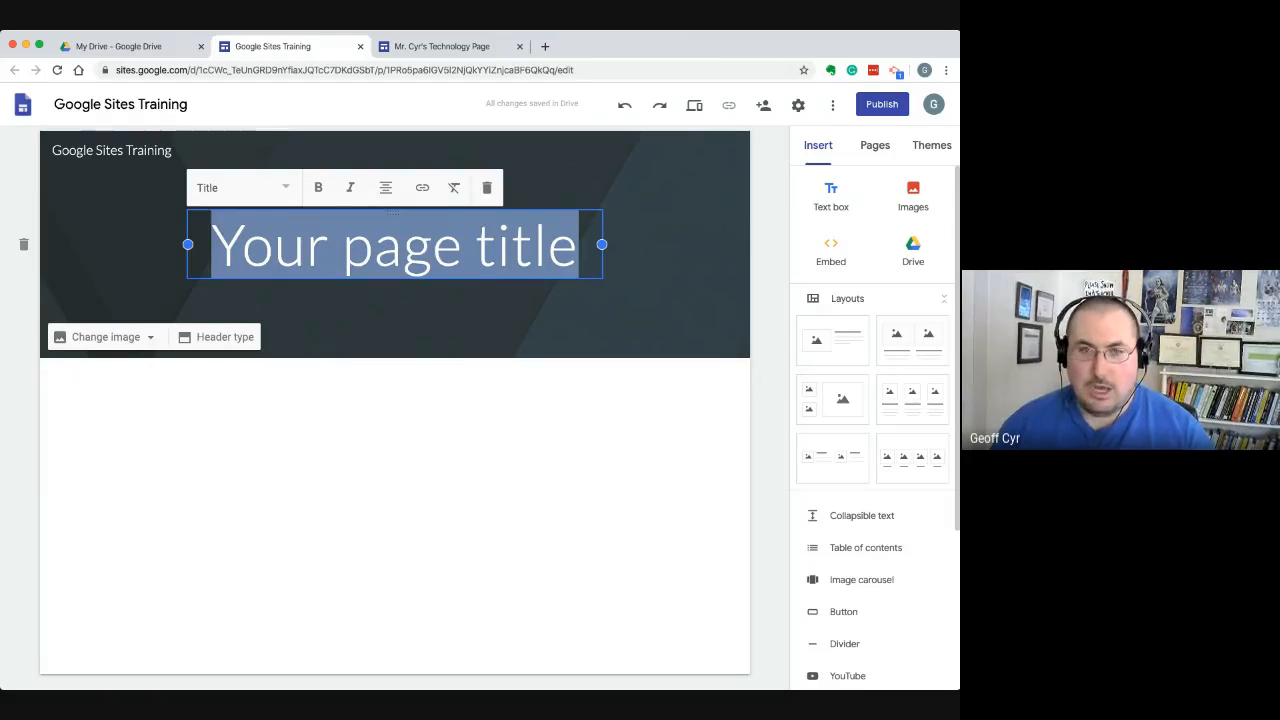
text(Google Sites Traini)
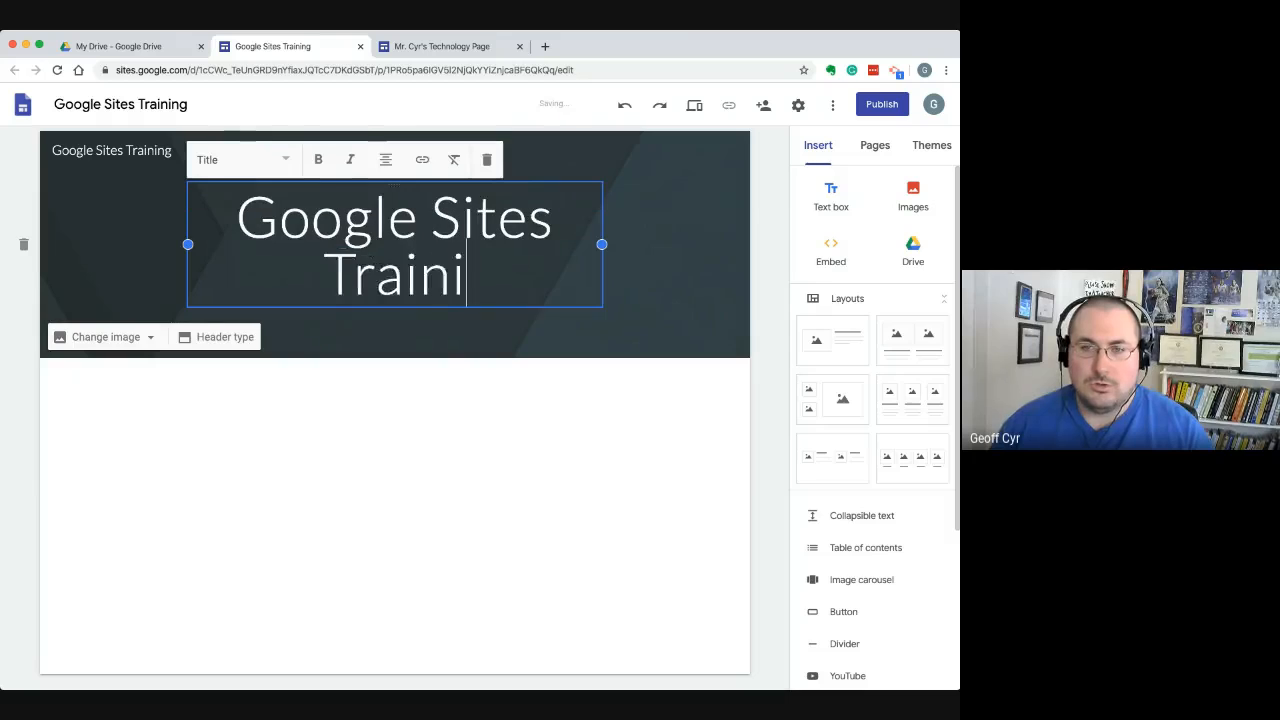
text(ng)
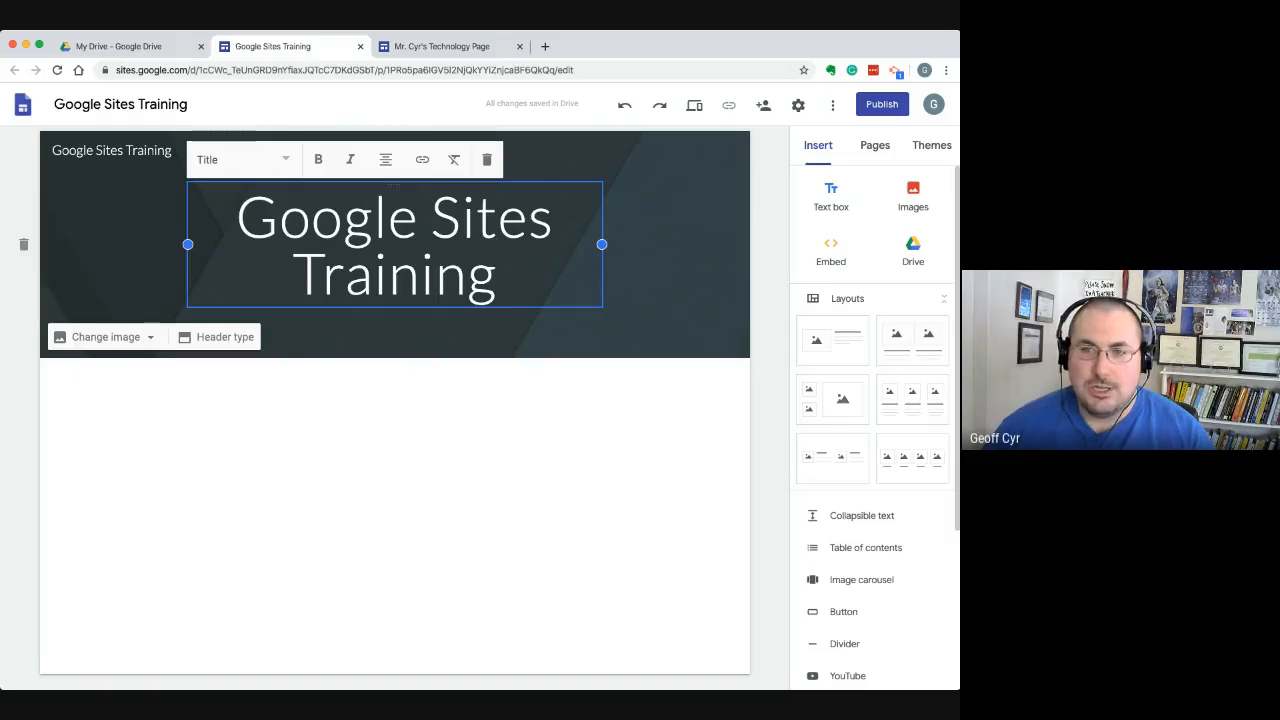
Widen the page title's text box on both sides so the title fits on one line
drag(601, 244, 731, 244)
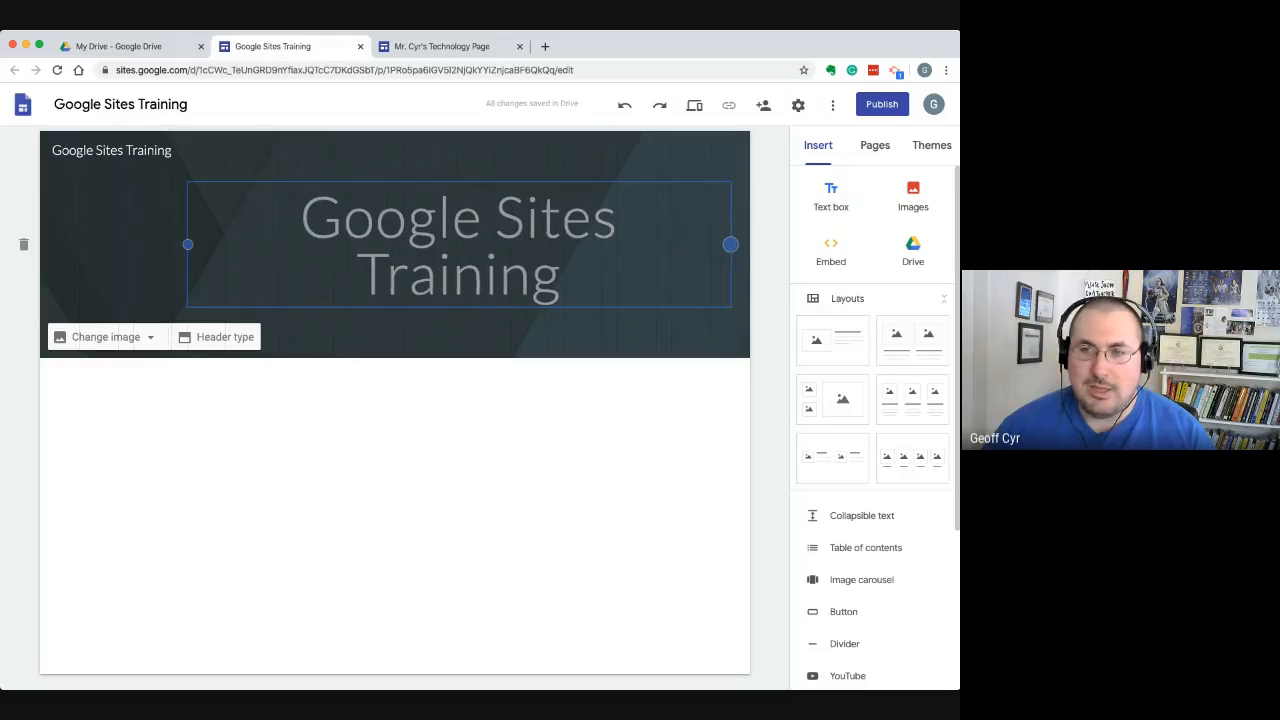
drag(187, 244, 80, 244)
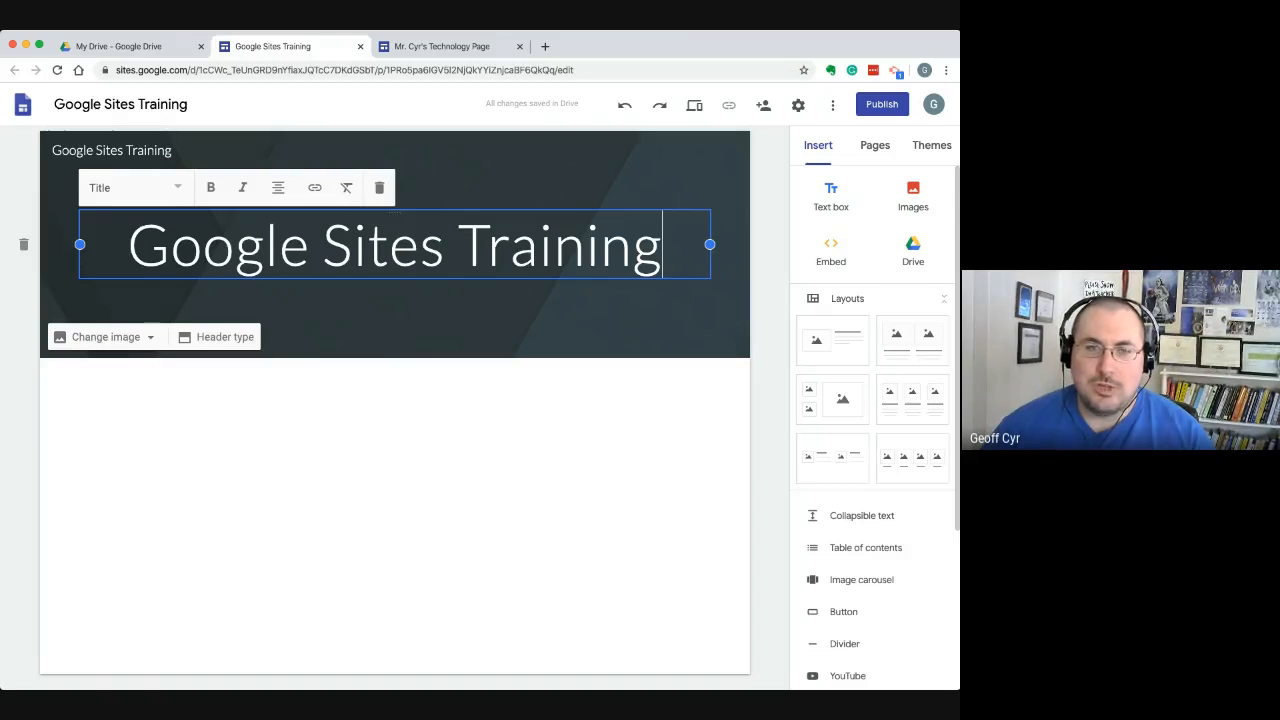
click(80, 244)
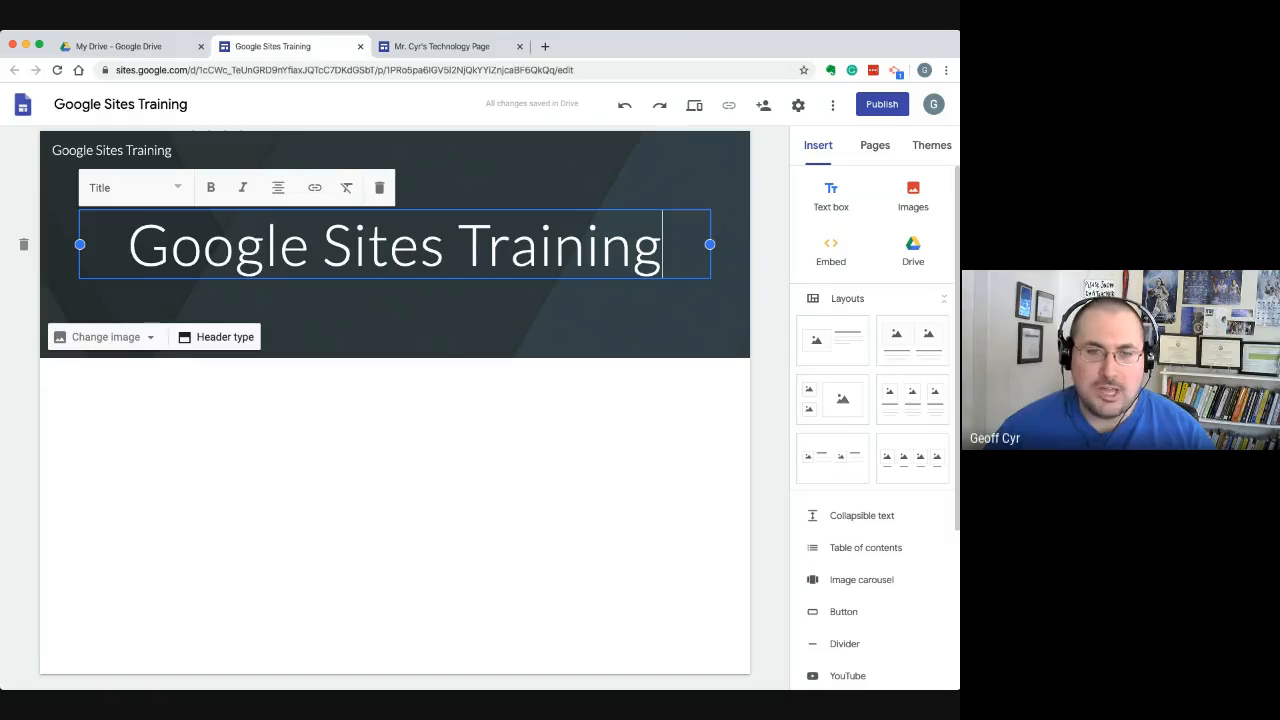
Try the Title only, Banner, Large banner and Cover header types, and examine how the Cover fills the page
click(216, 337)
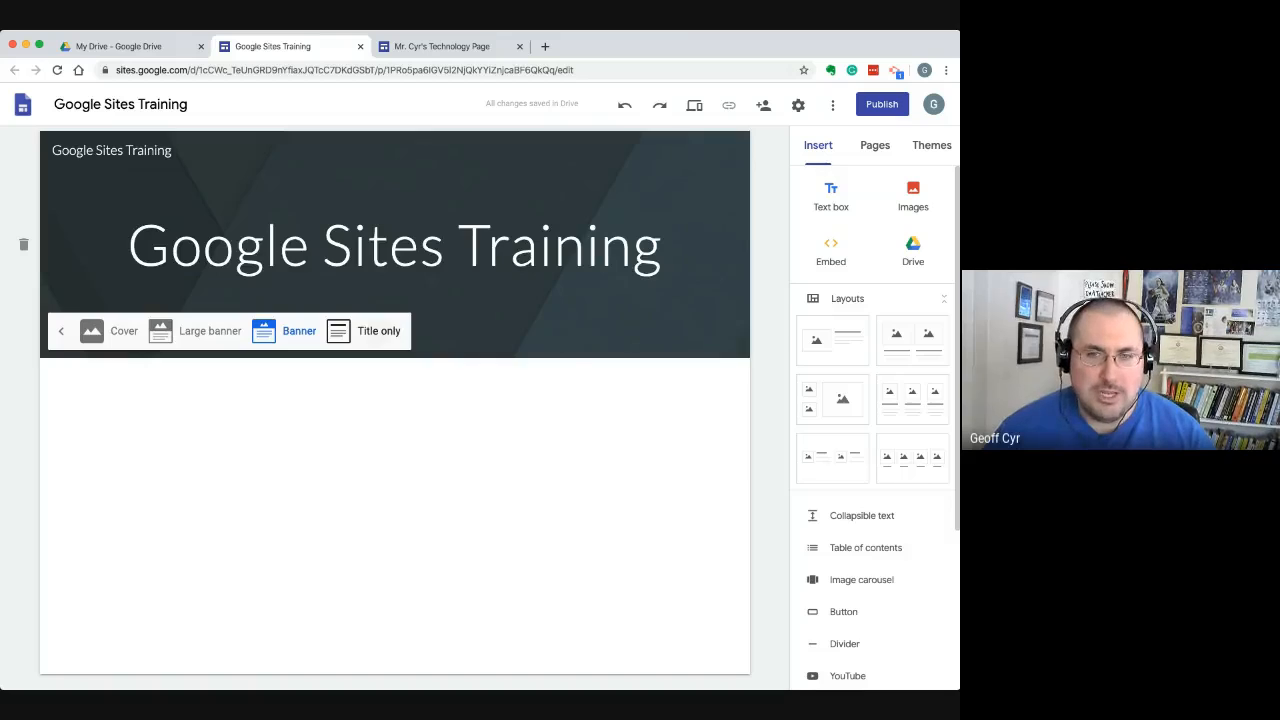
click(372, 331)
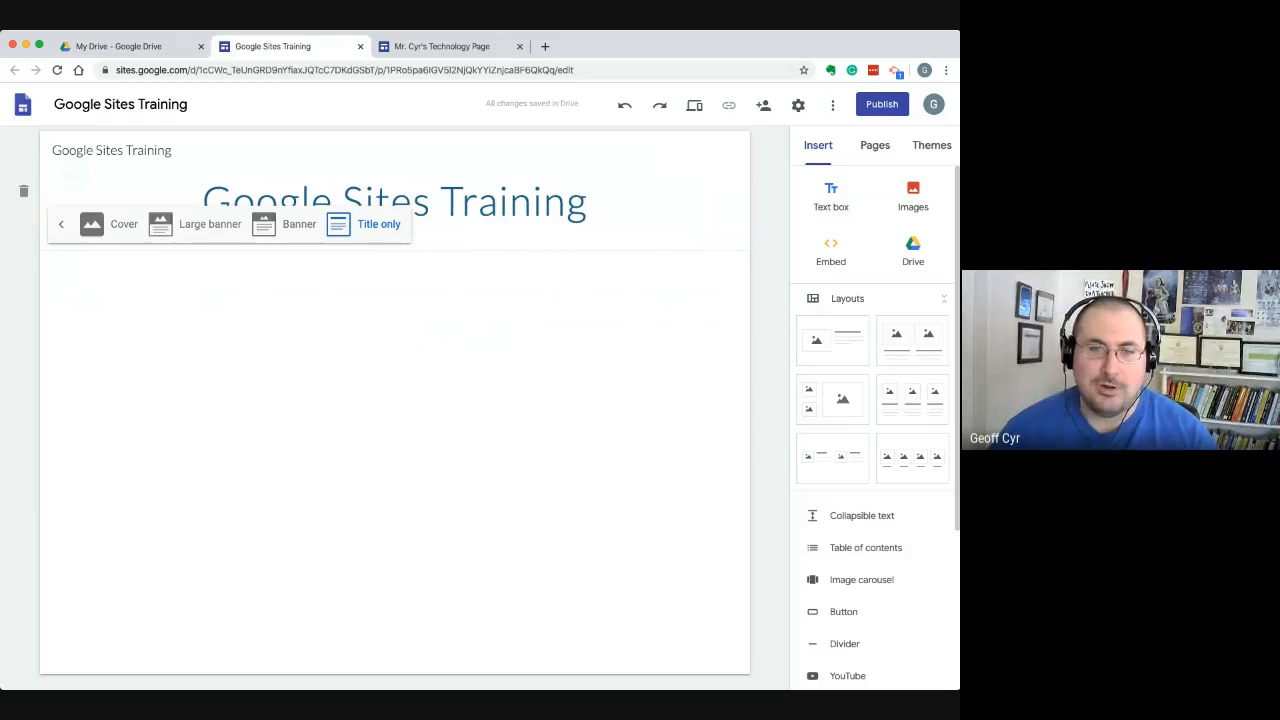
click(285, 224)
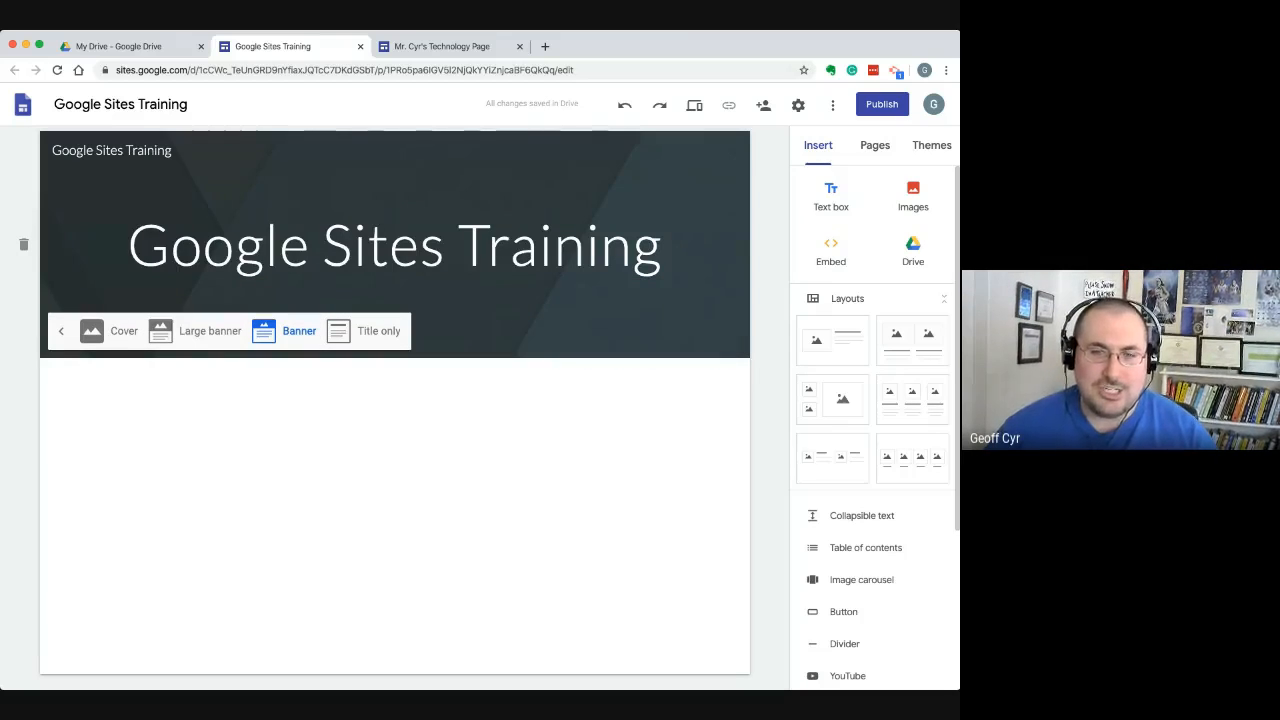
click(200, 330)
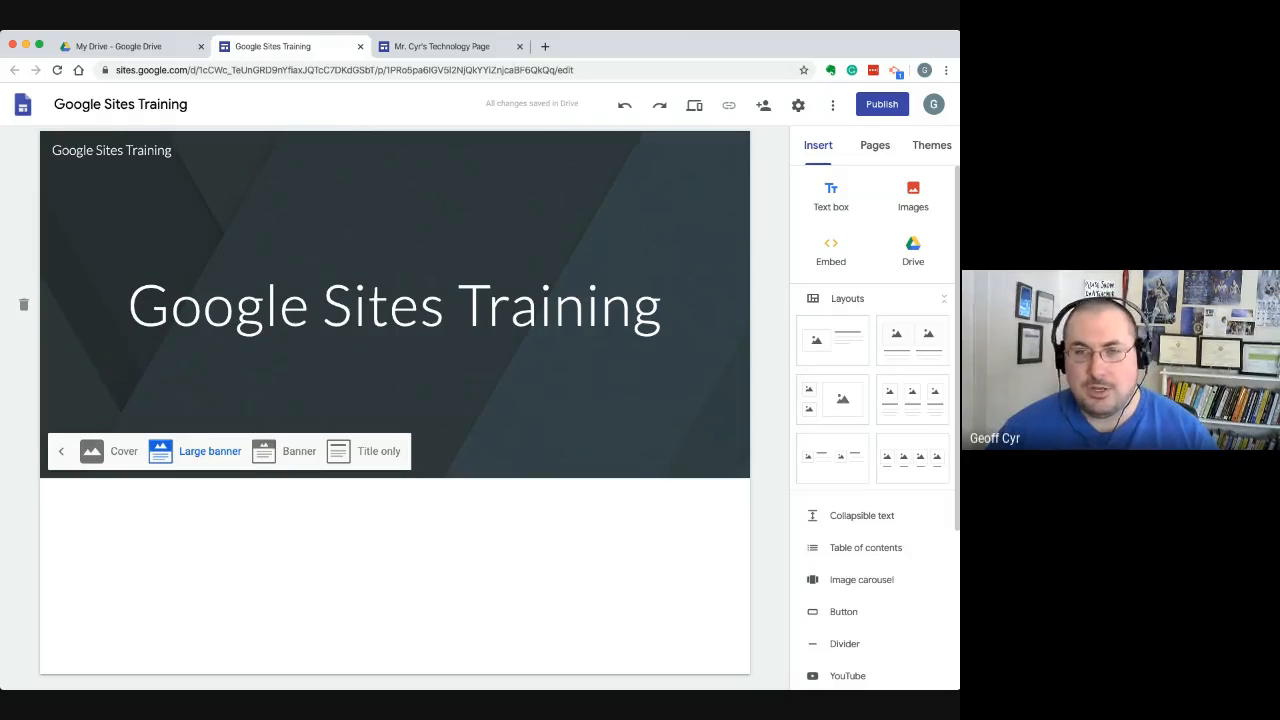
click(110, 451)
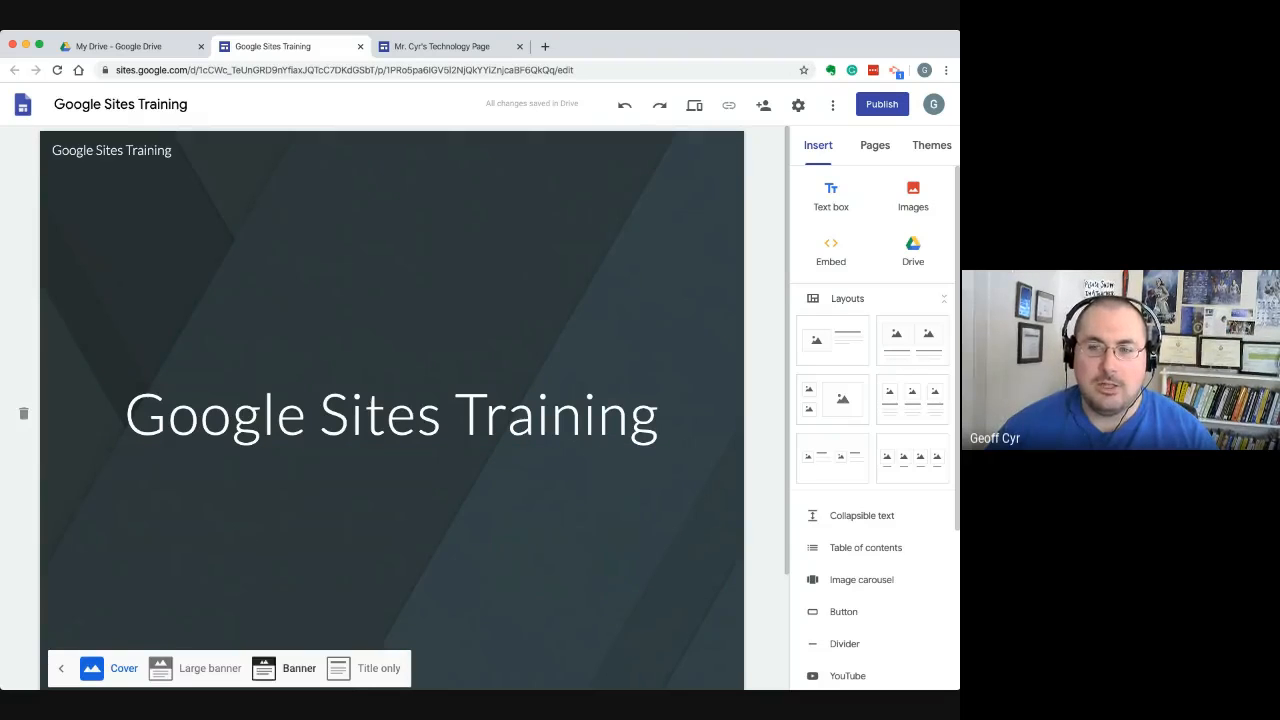
scroll(392, 412, down, 1)
scroll(392, 400, up, 1)
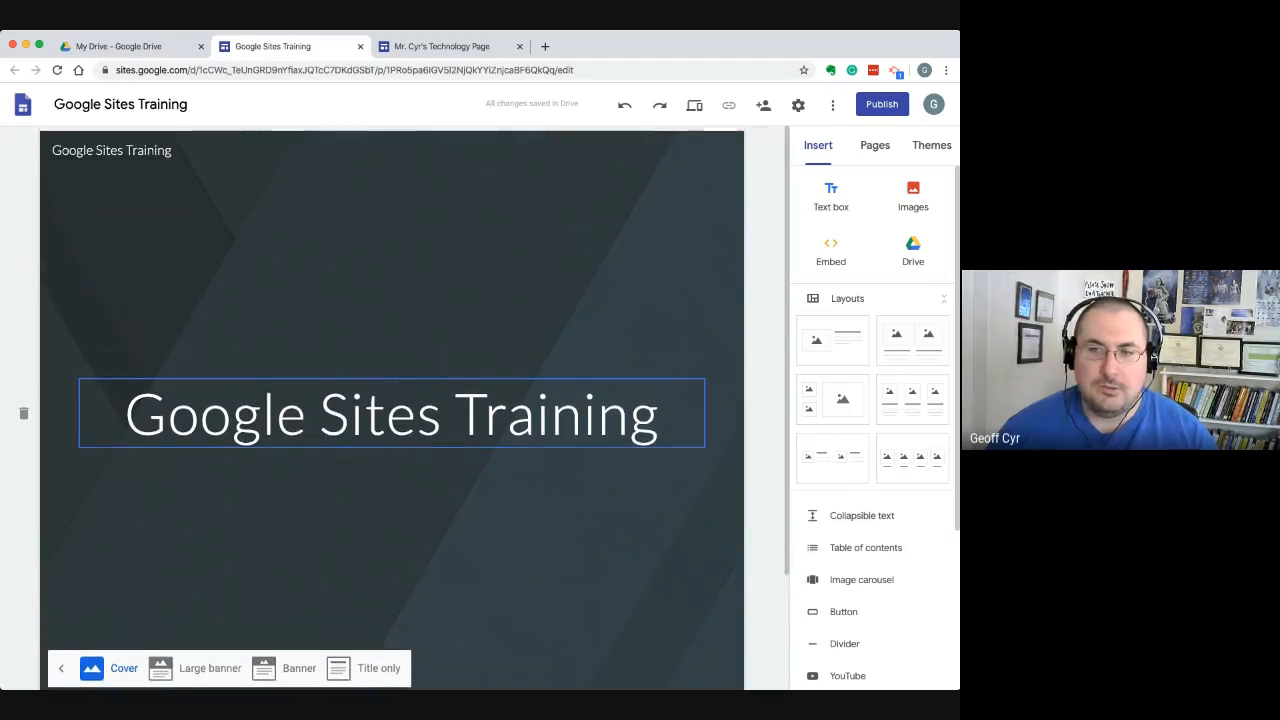
scroll(392, 400, down, 4)
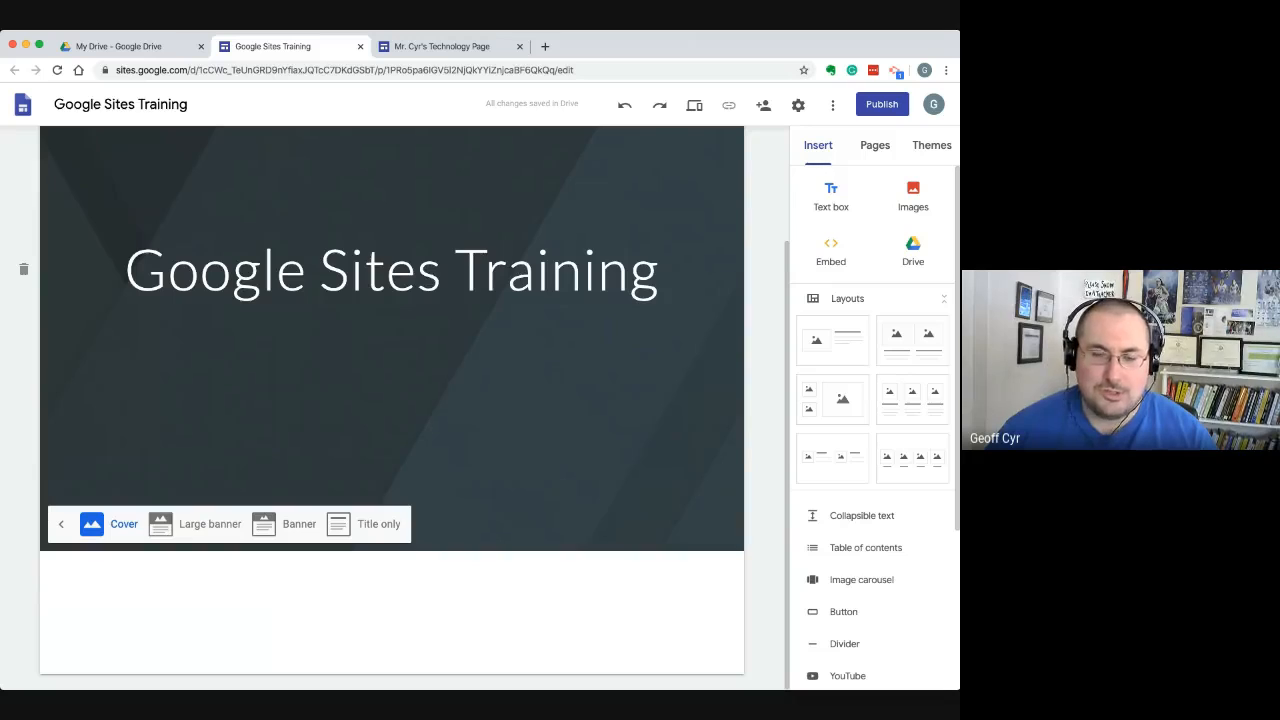
scroll(392, 400, up, 4)
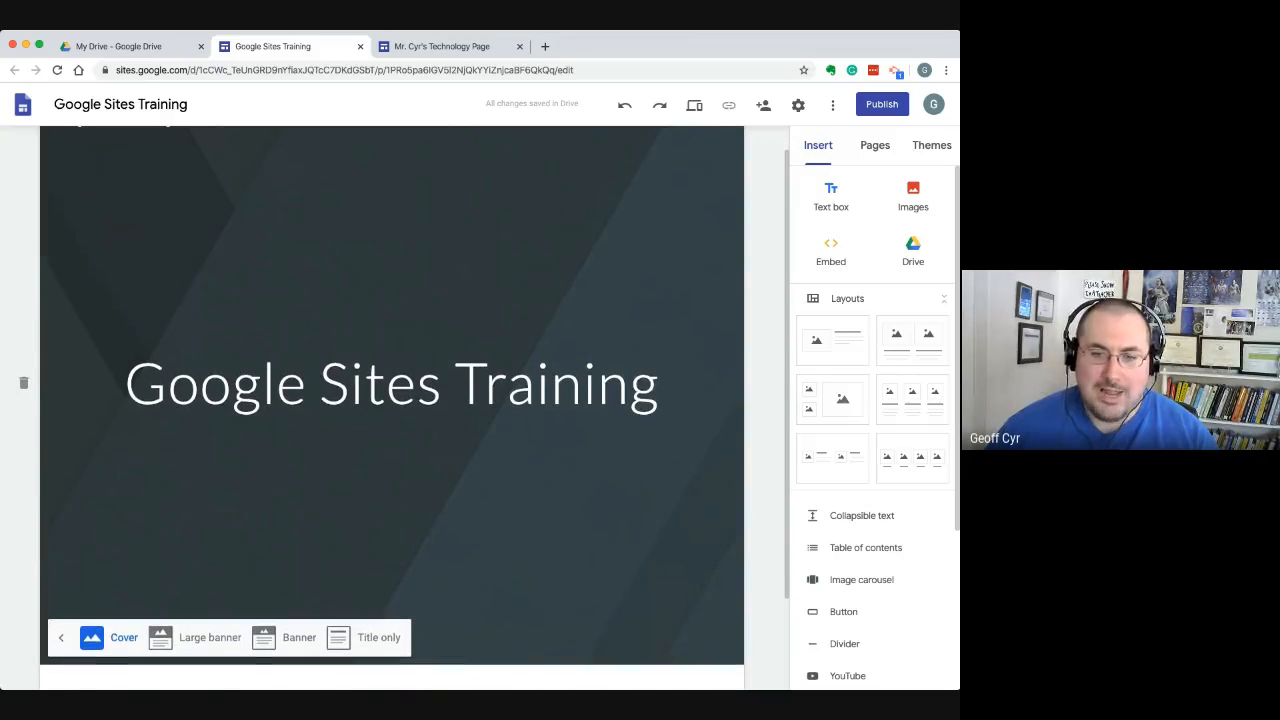
Set the header type back to Banner, compare it once more with Title only, and leave the header type options
click(285, 637)
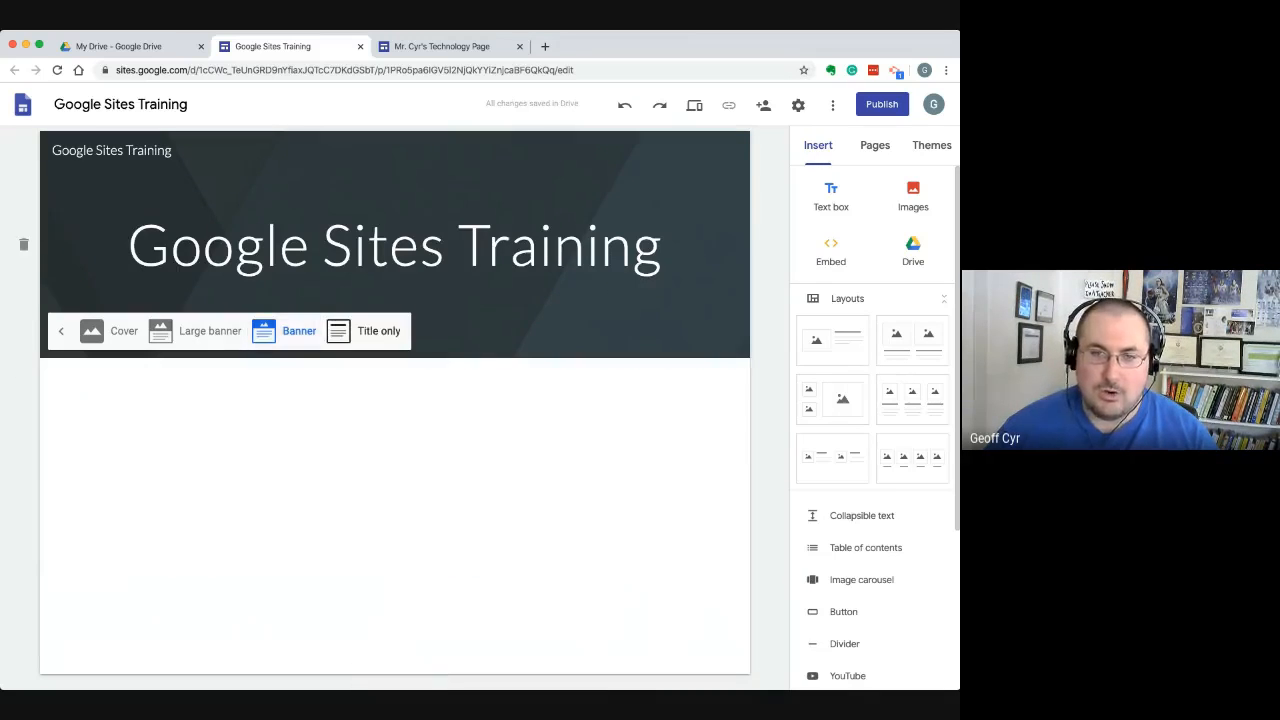
click(365, 331)
click(288, 221)
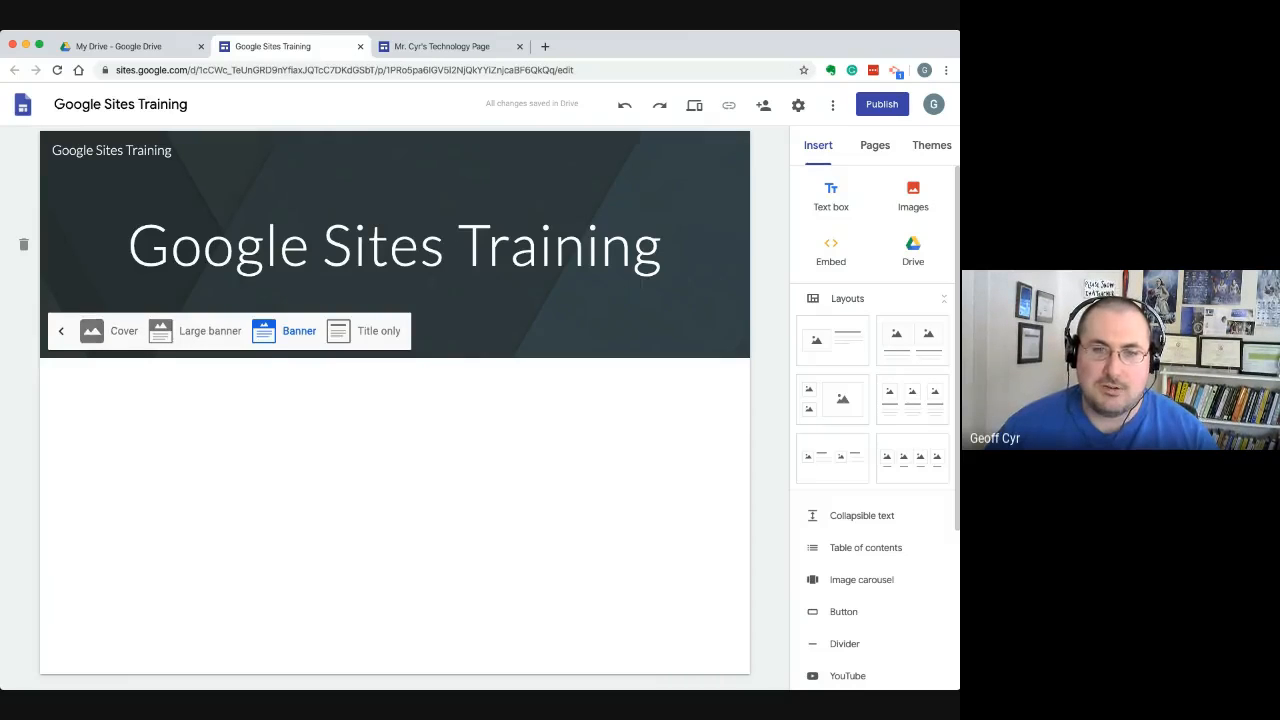
click(61, 331)
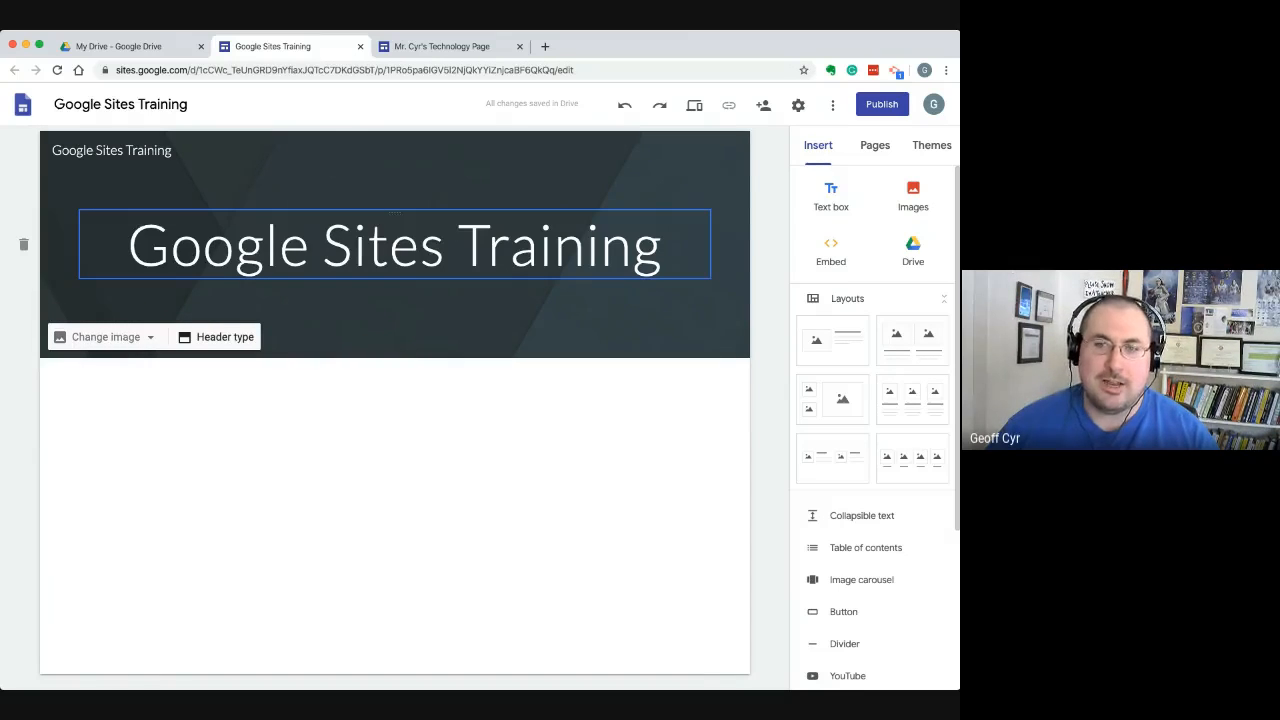
drag(664, 248, 124, 248)
click(62, 256)
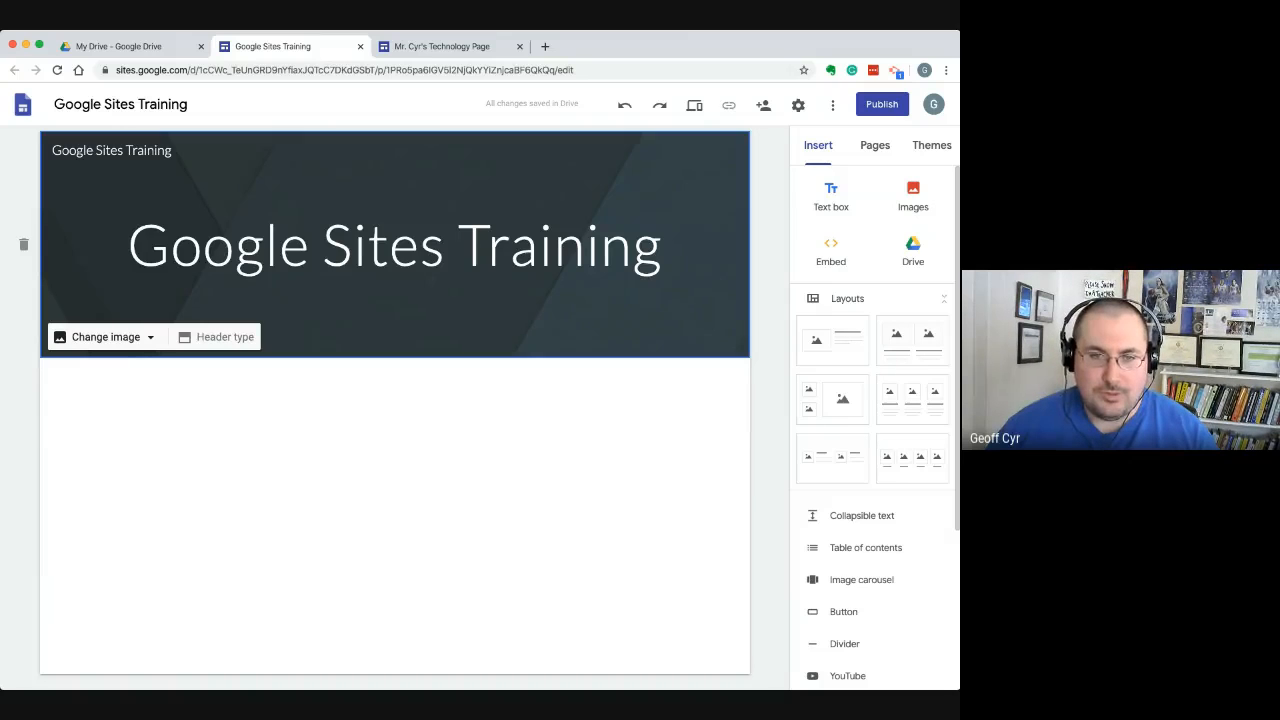
click(105, 337)
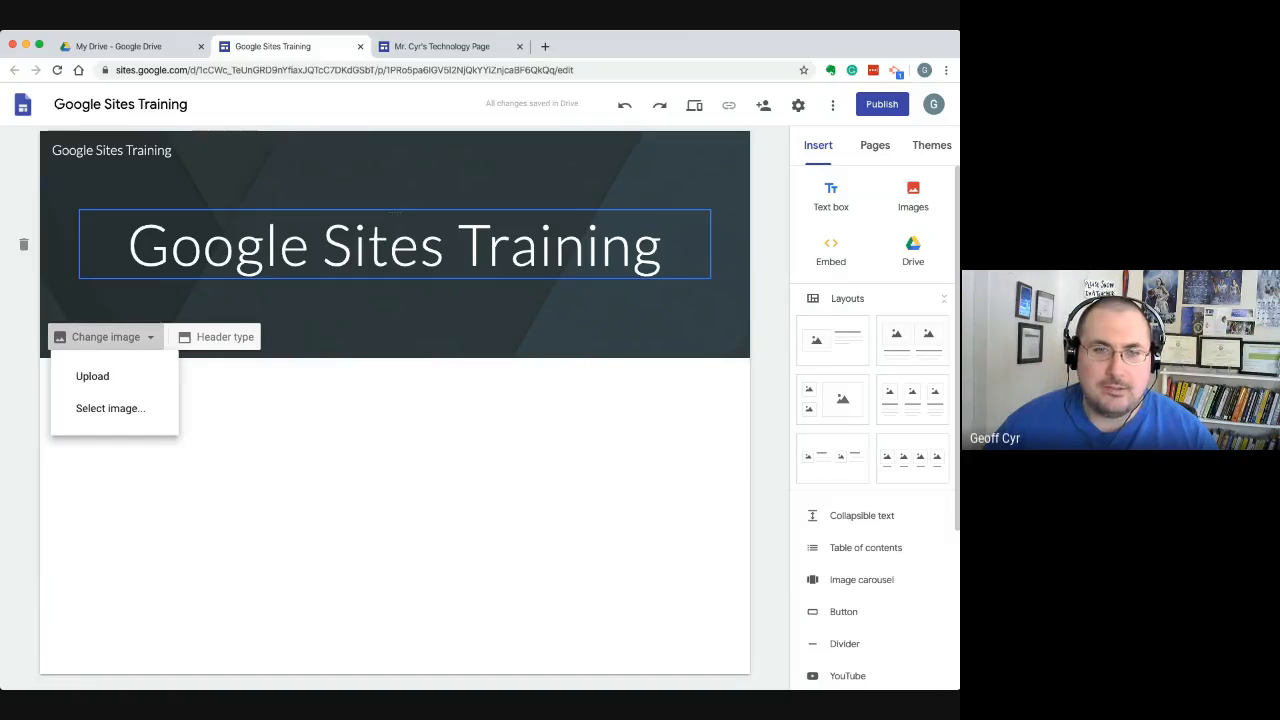
click(668, 246)
click(668, 246)
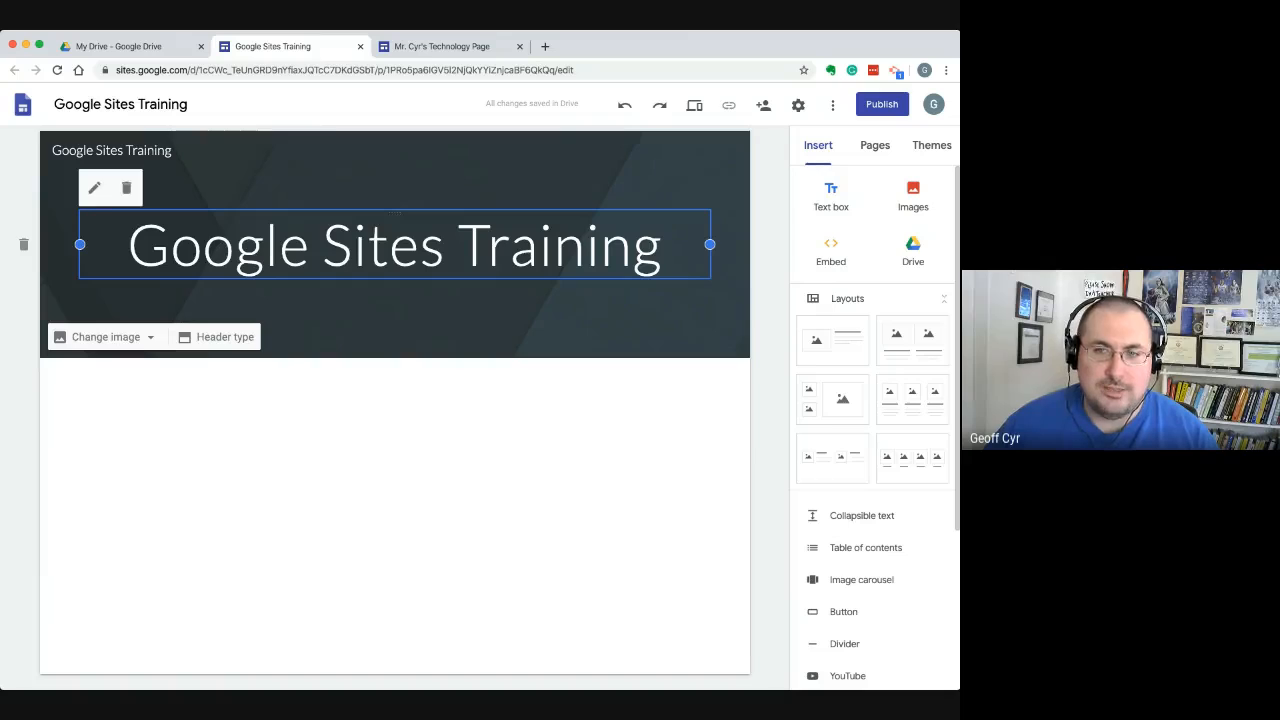
drag(668, 246, 124, 246)
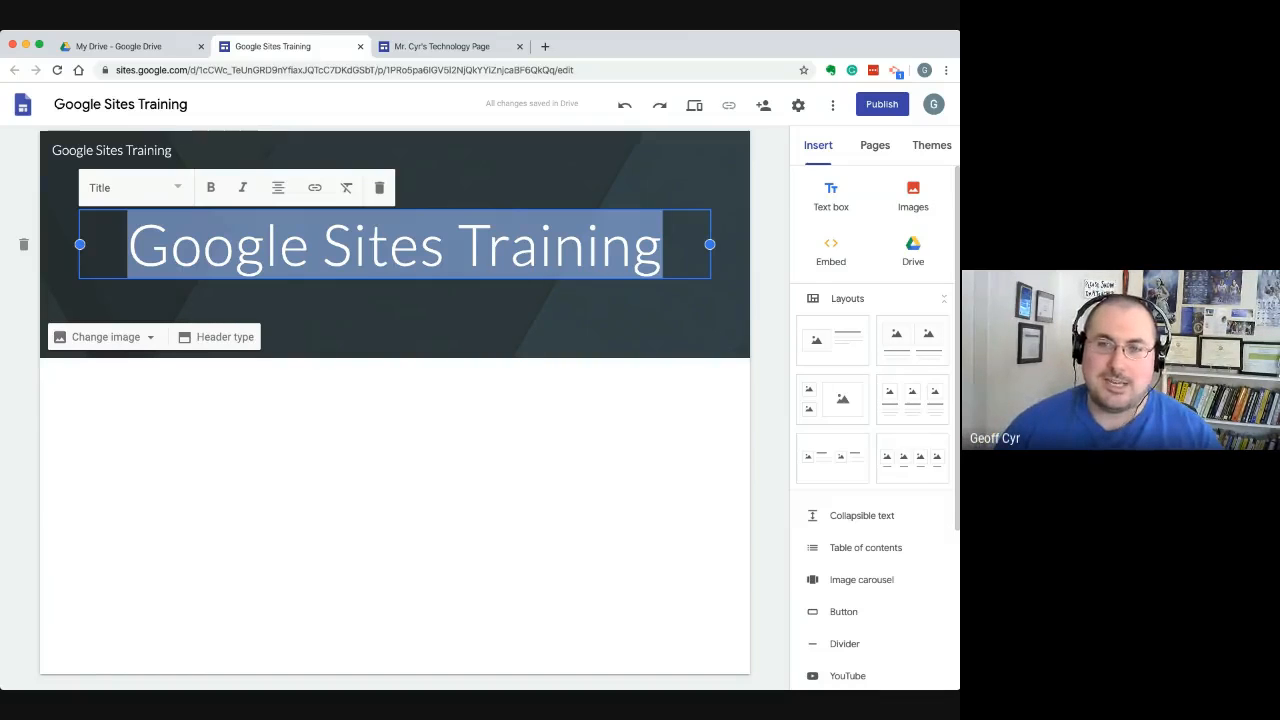
click(235, 245)
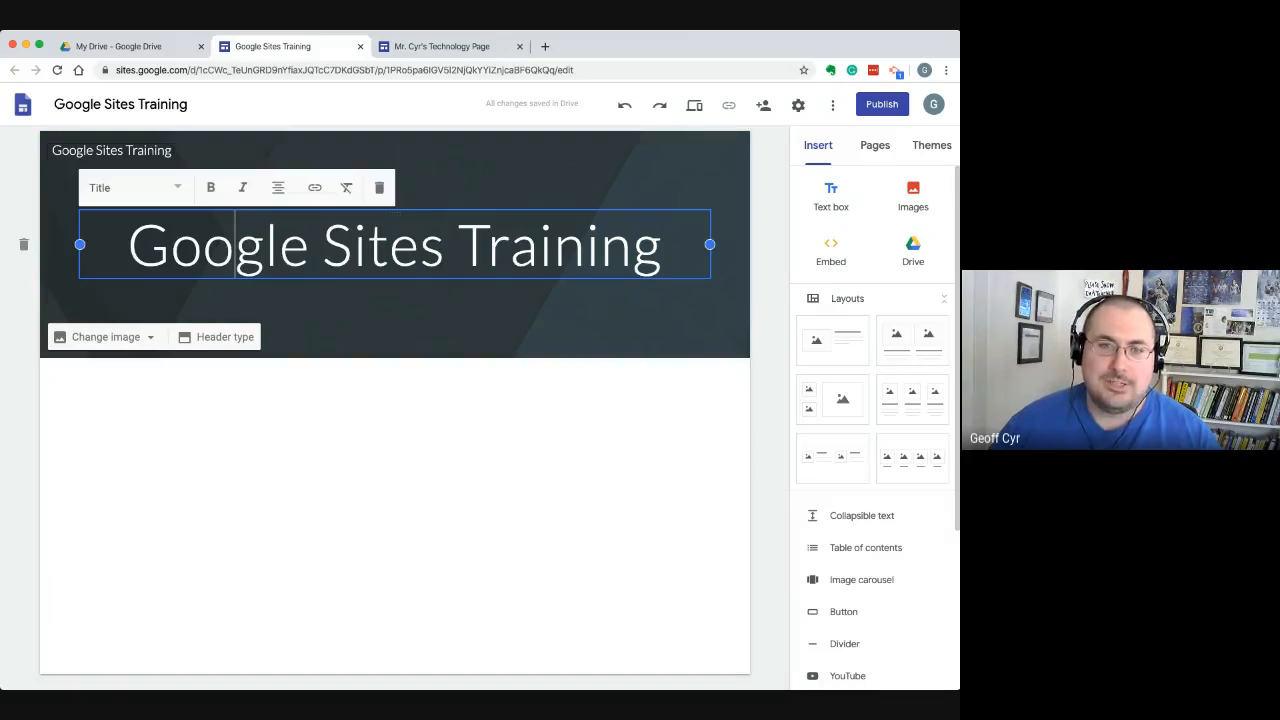
drag(129, 245, 663, 245)
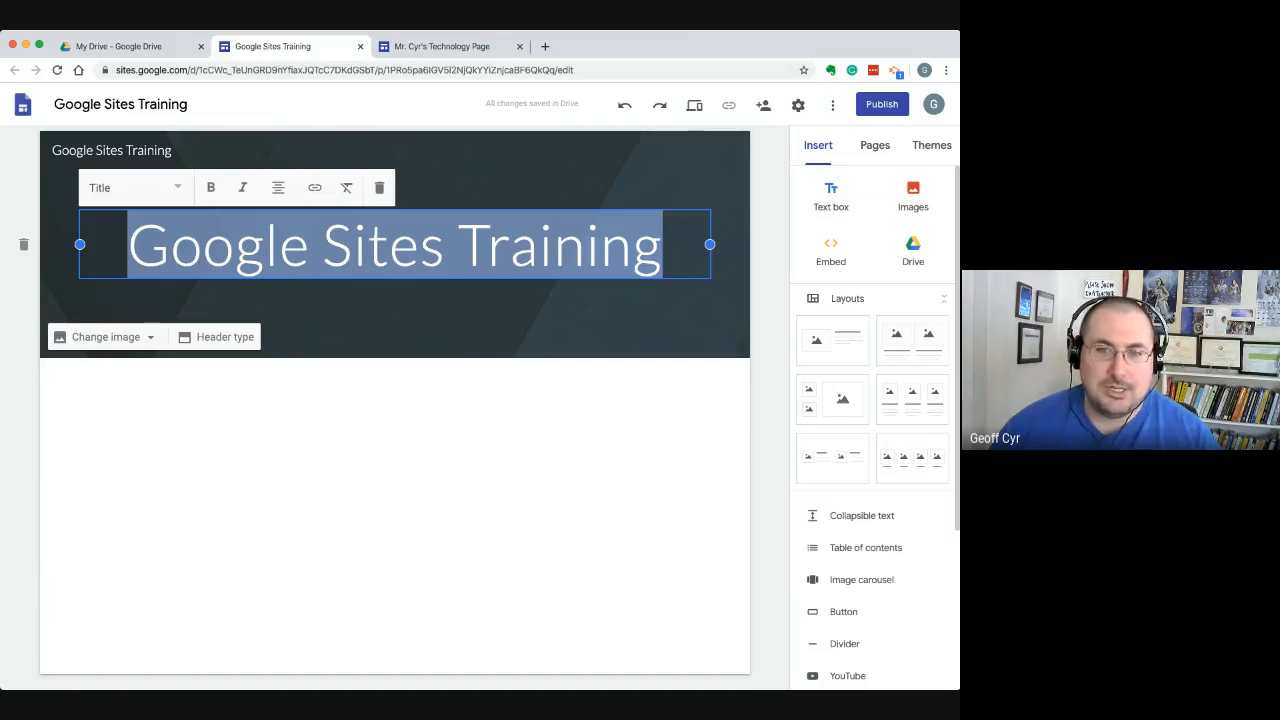
Open the image selection for the header background and browse the gallery's photos, solid colours and patterns
click(105, 337)
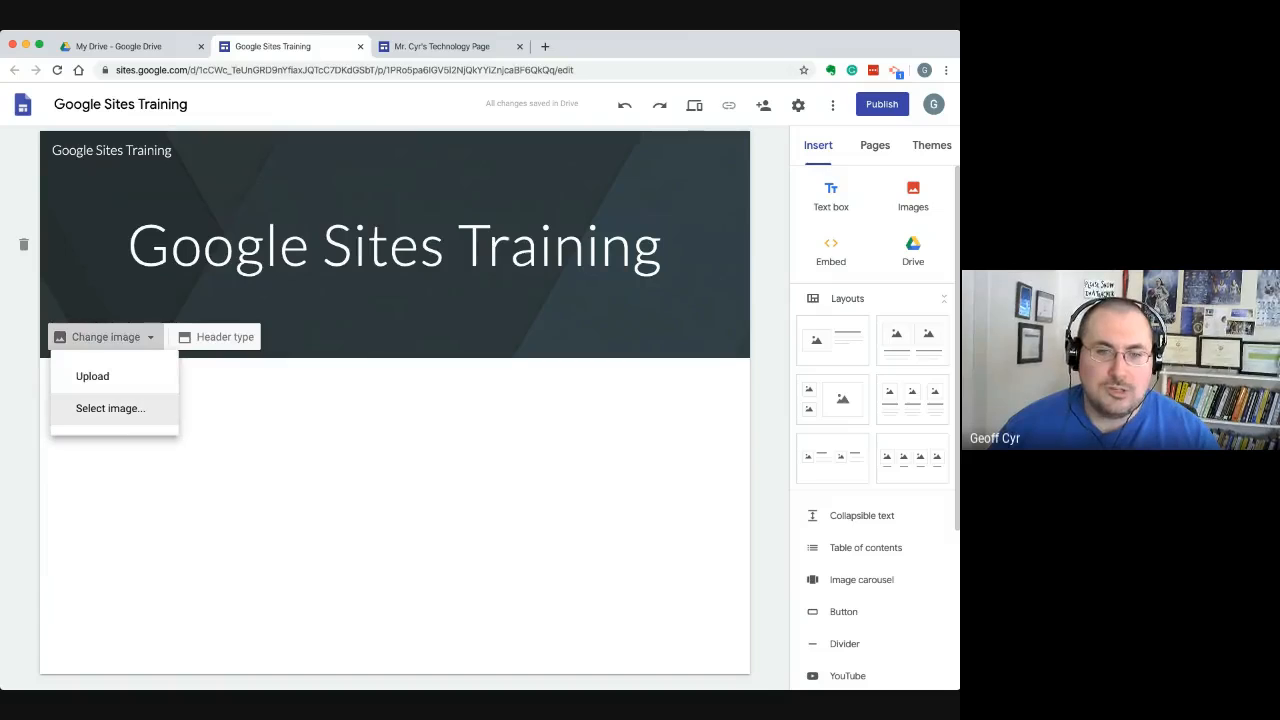
click(110, 408)
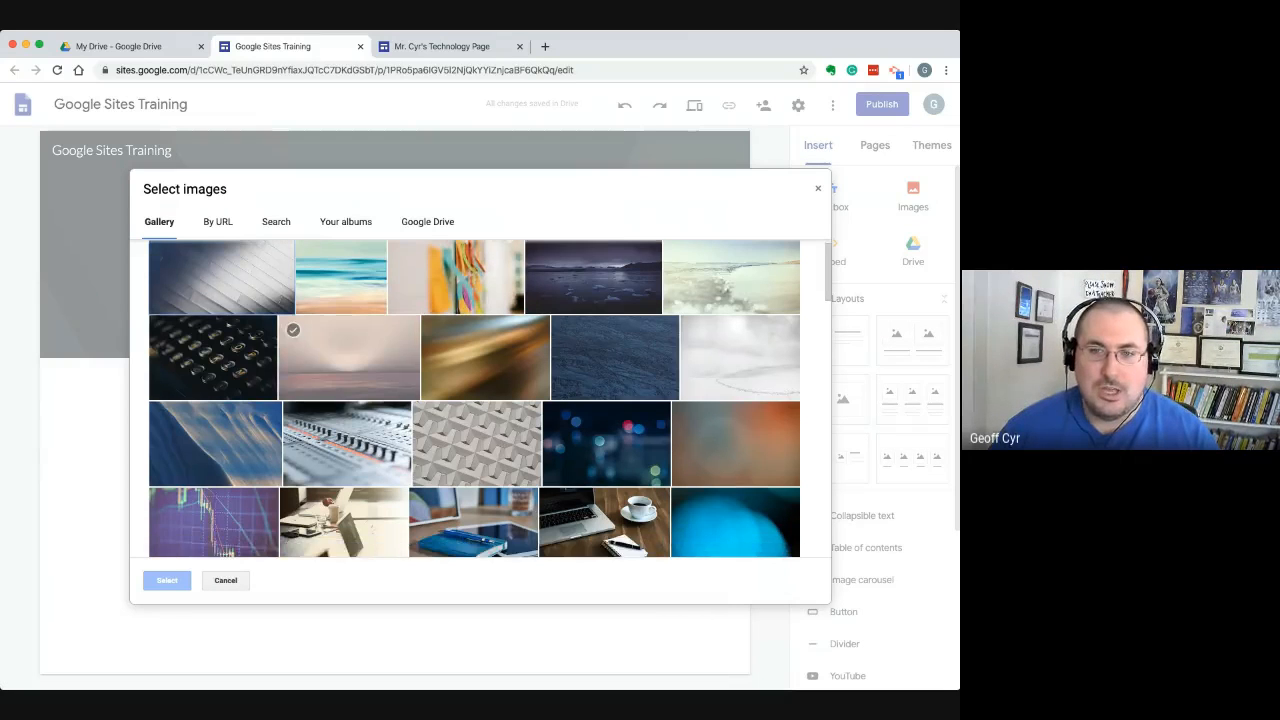
scroll(553, 410, down, 3)
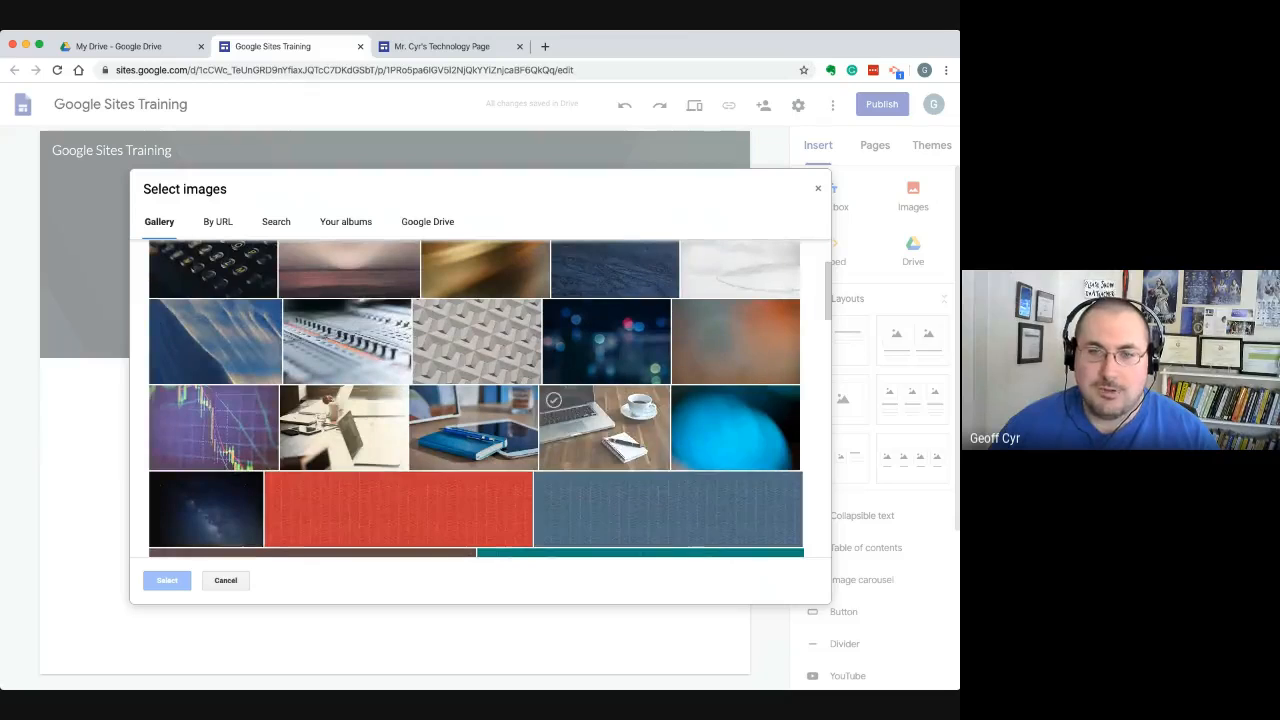
scroll(553, 410, up, 3)
scroll(400, 360, down, 7)
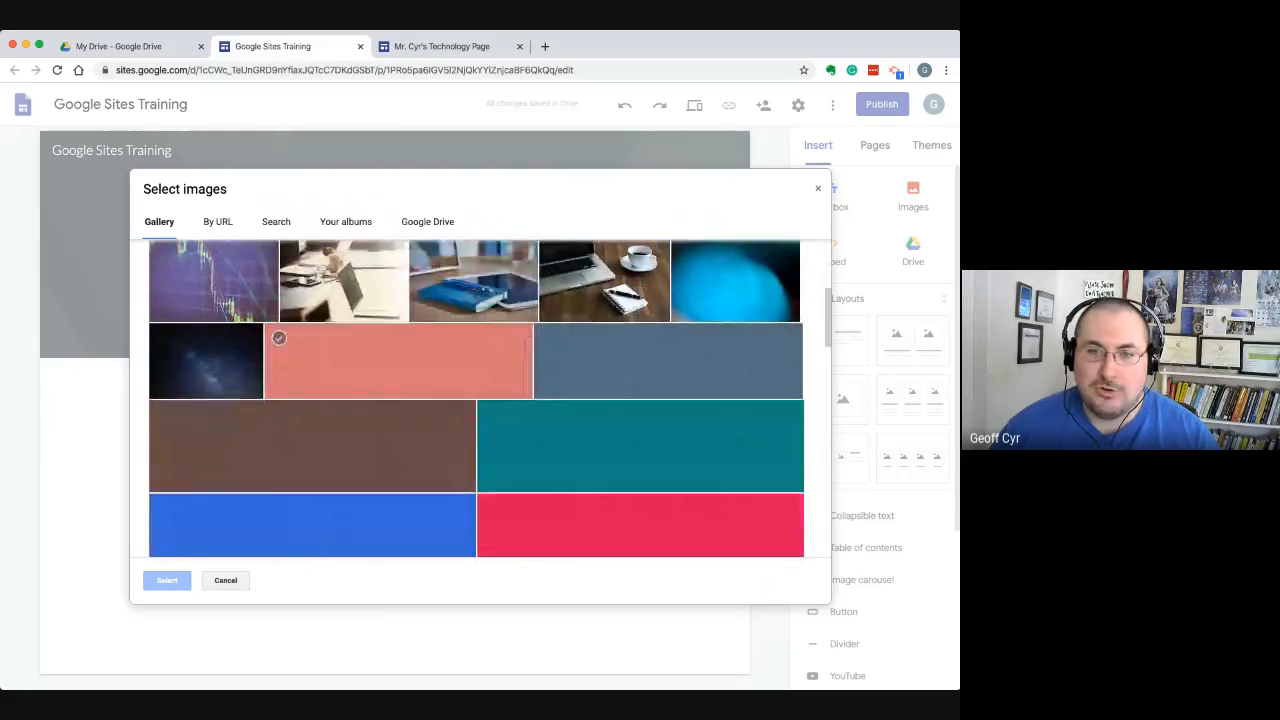
scroll(400, 360, down, 10)
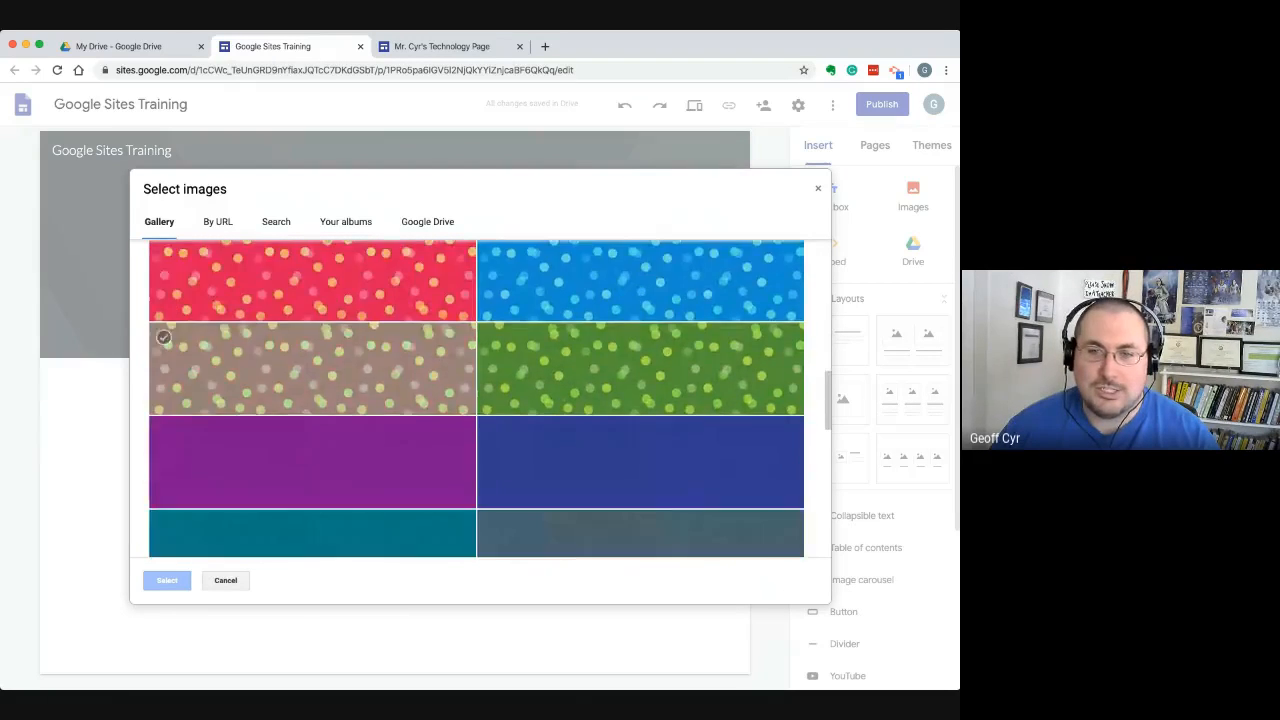
scroll(400, 380, down, 15)
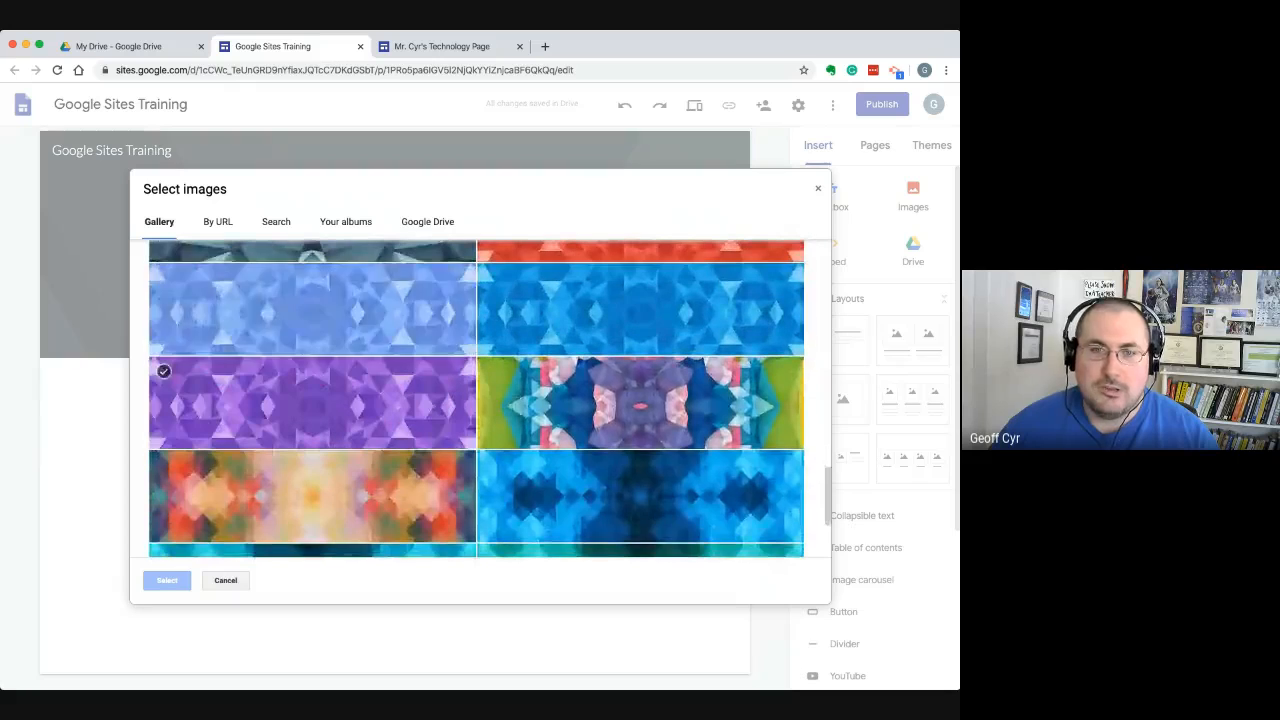
View the other header image sources: Search, Your albums and Google Drive
click(276, 221)
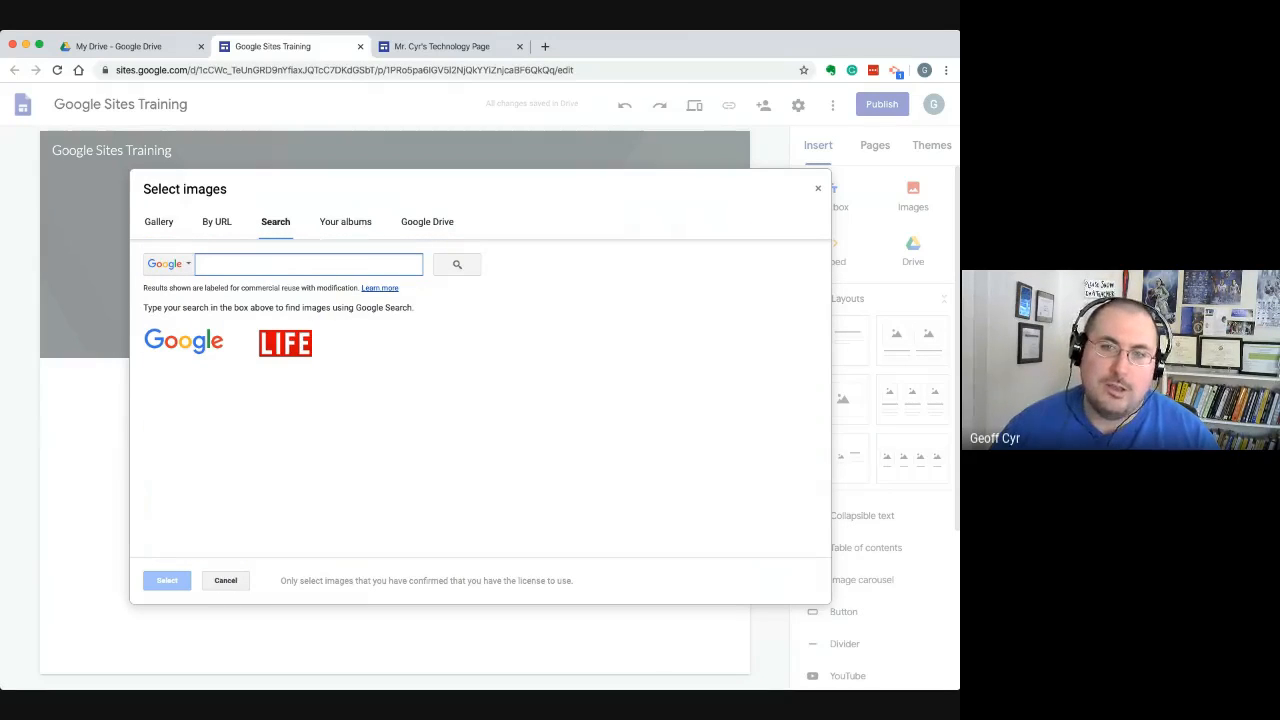
click(345, 221)
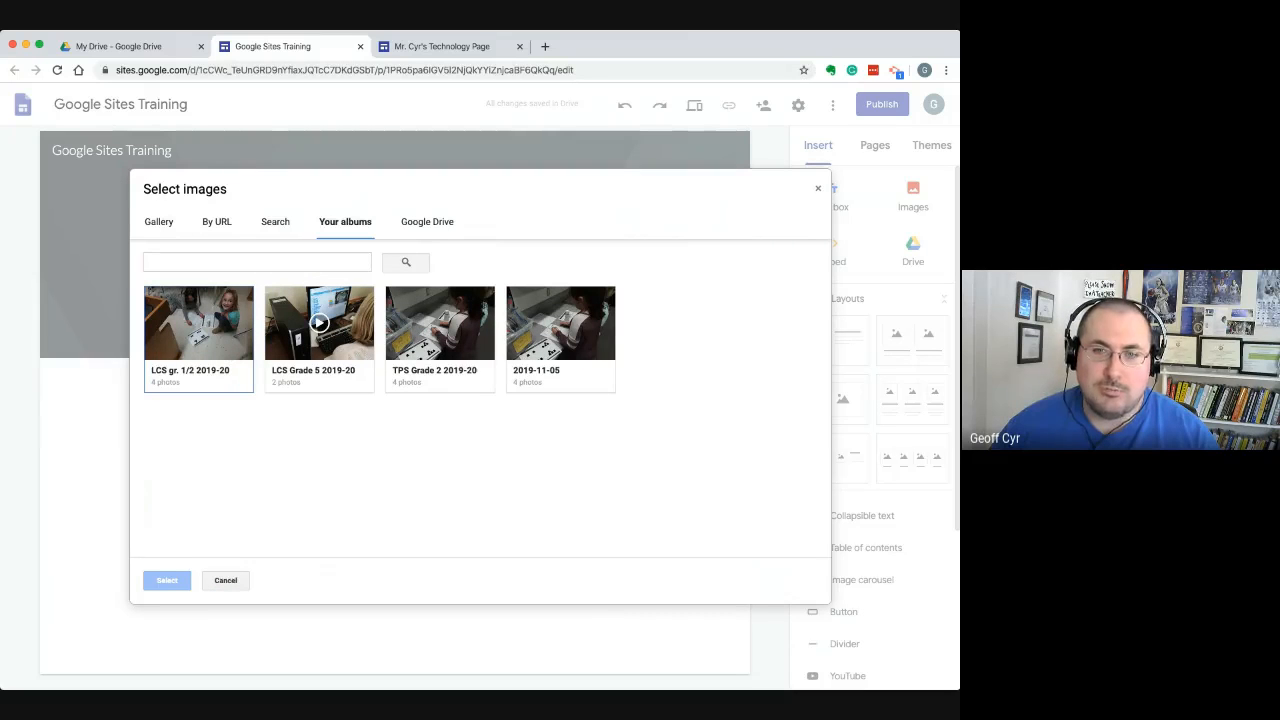
click(427, 221)
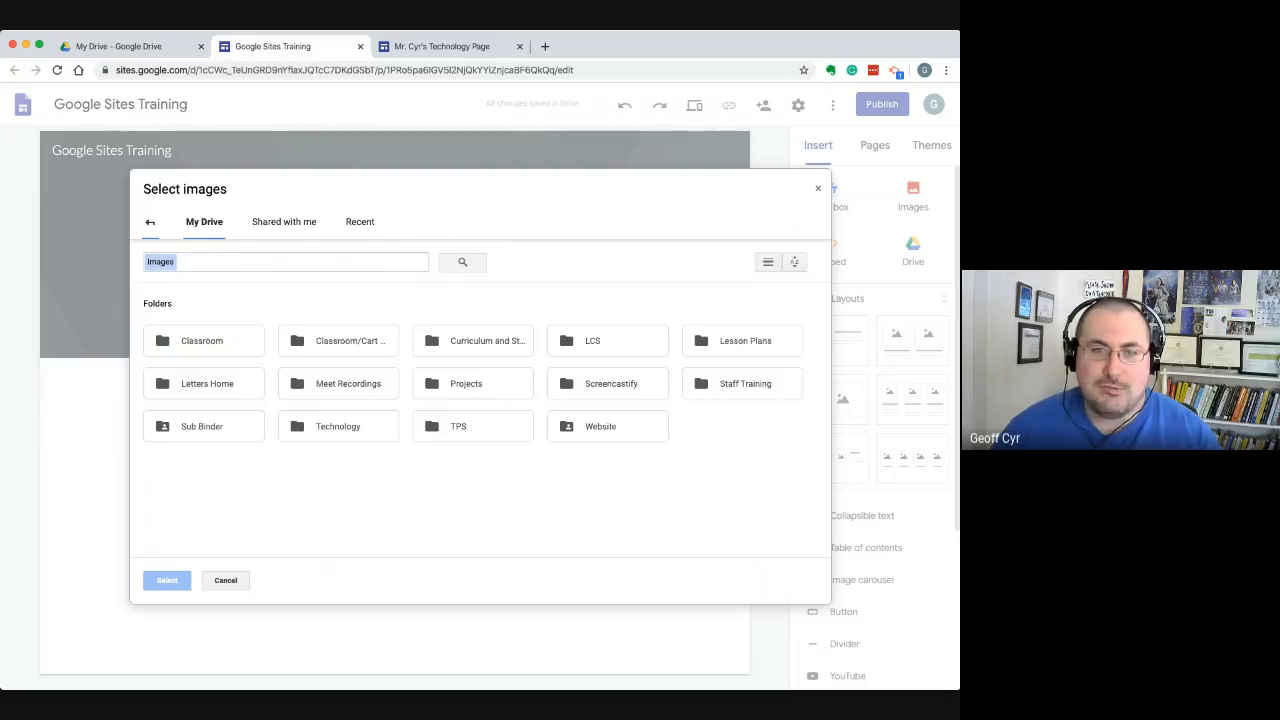
Return to the image gallery and set the photo of the laptop, coffee cup and notepad as the header background
click(150, 222)
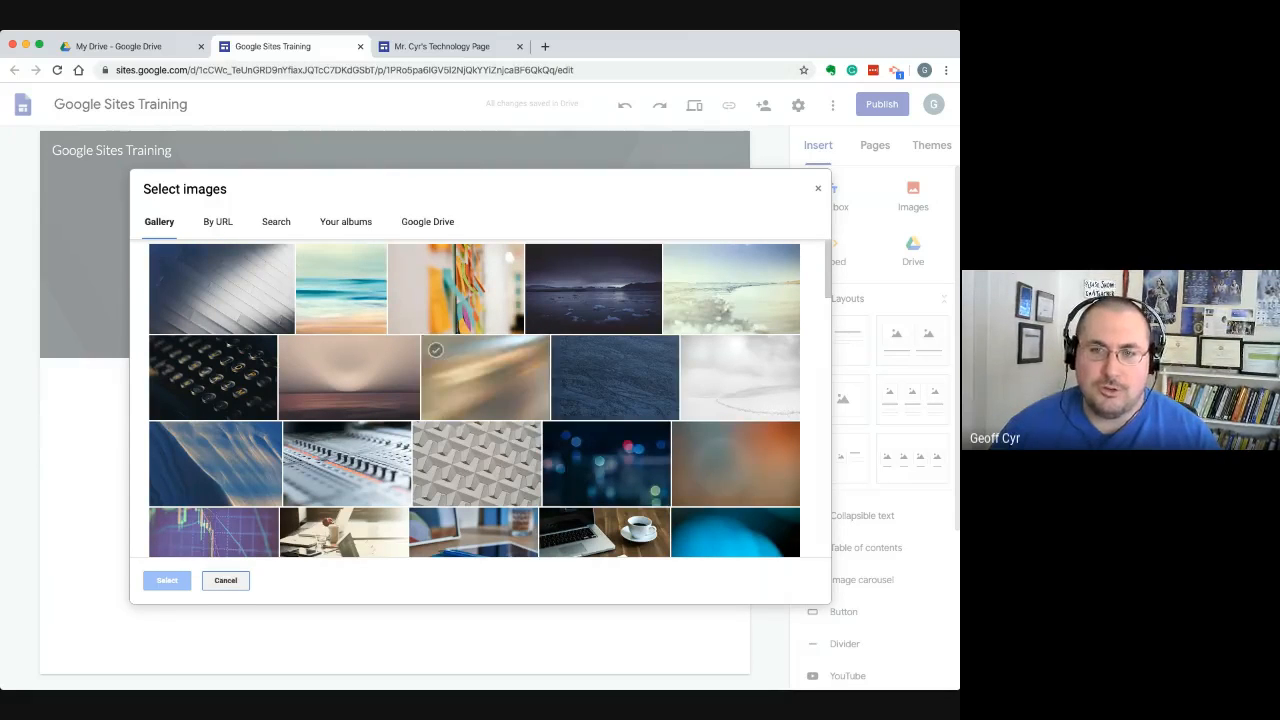
scroll(600, 370, down, 1)
scroll(600, 400, down, 3)
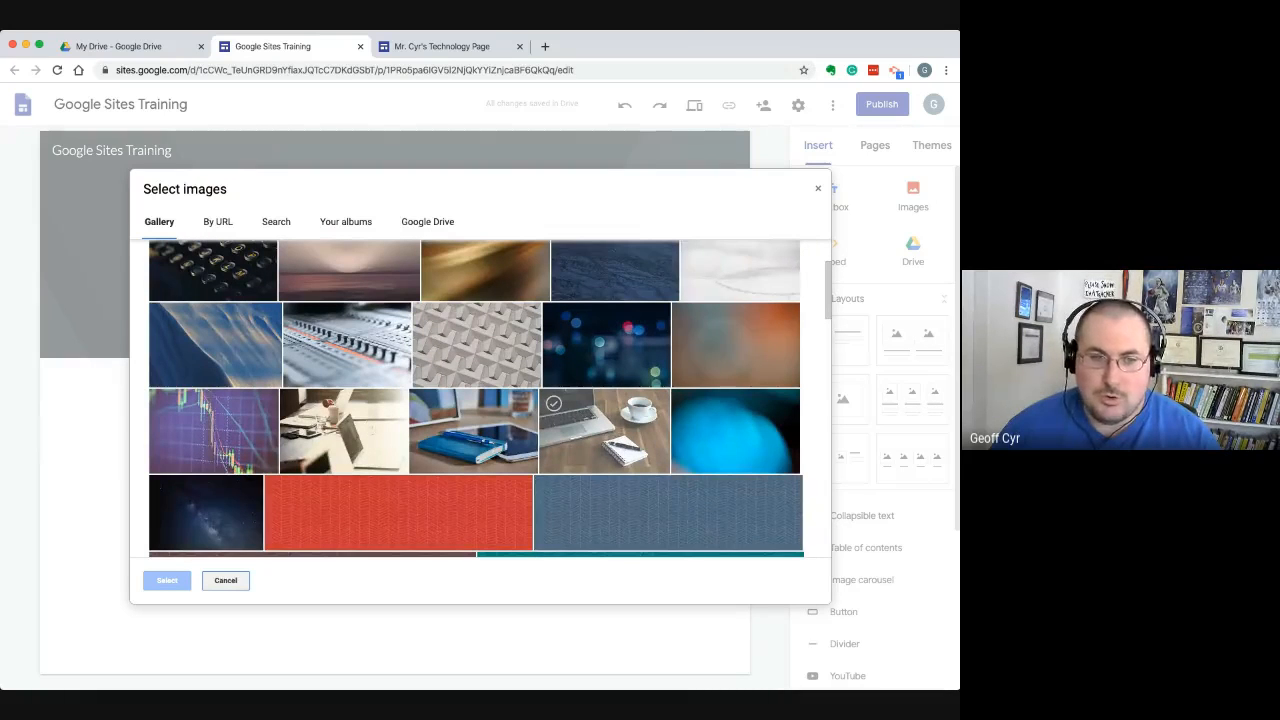
click(604, 432)
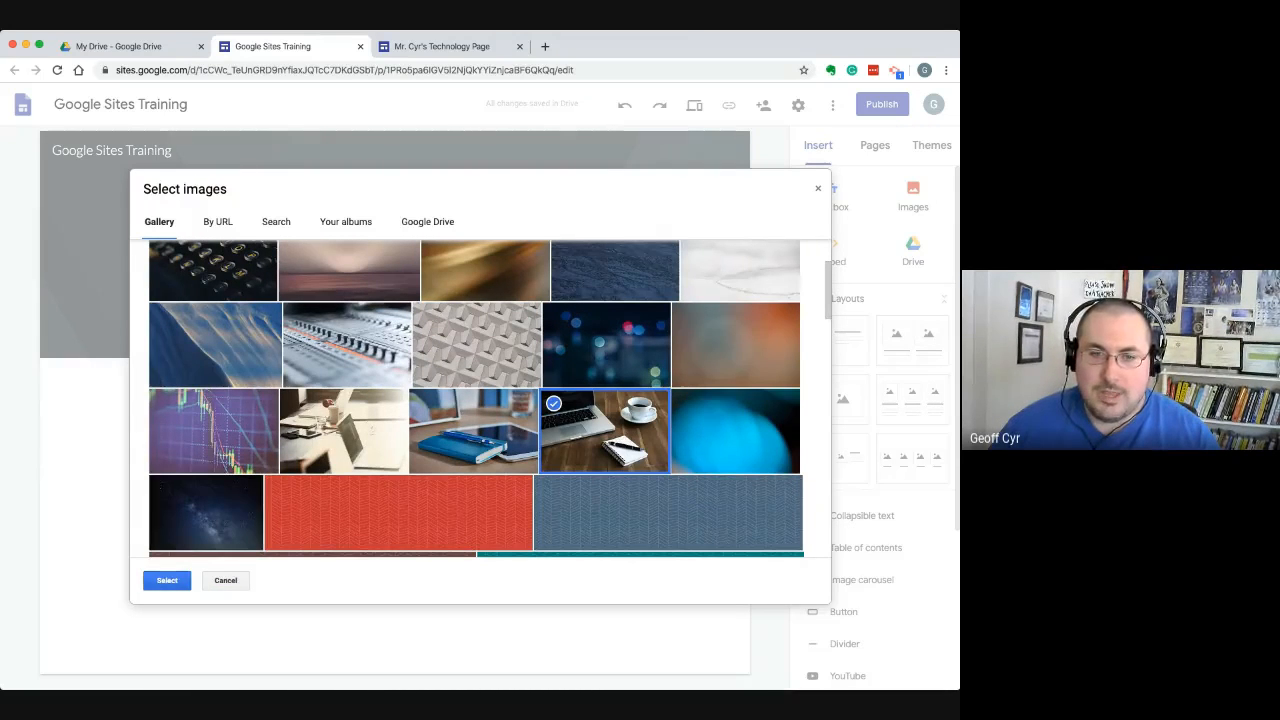
click(166, 580)
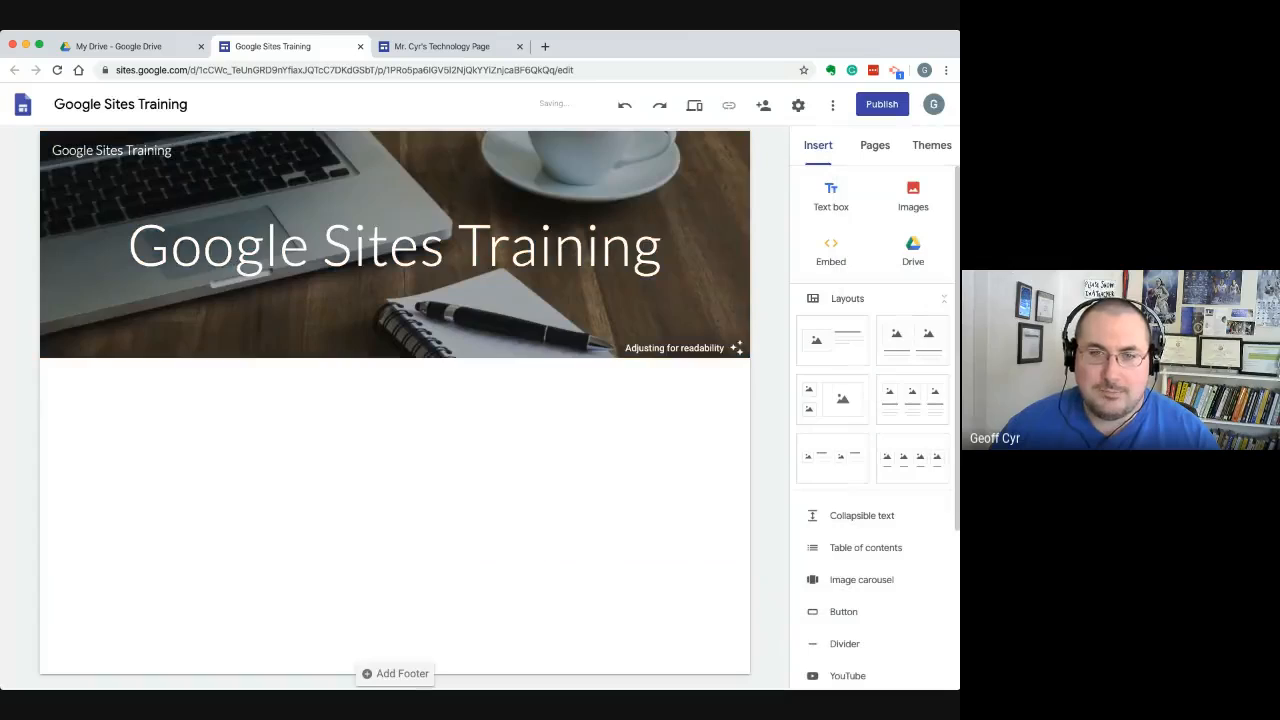
mouse_move(160, 335)
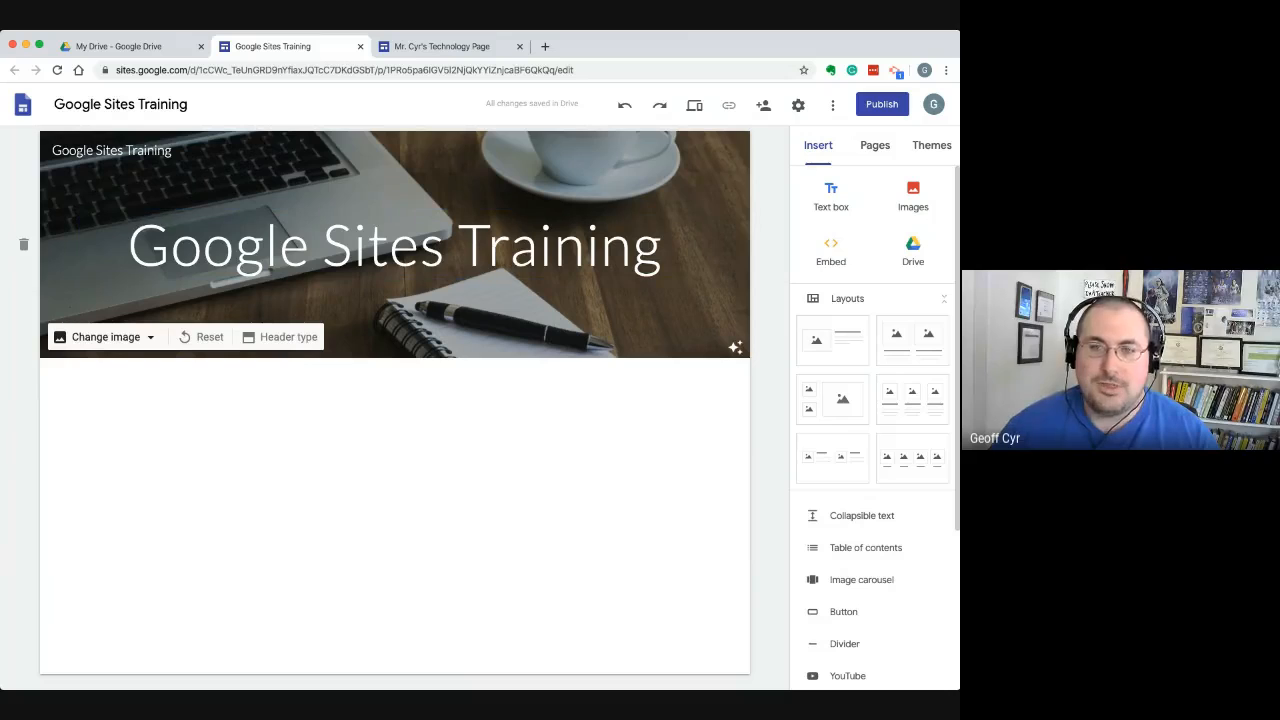
Remove the header image's readability adjustment, compare how the title reads over the photo, and turn the adjustment back on
drag(130, 246, 664, 246)
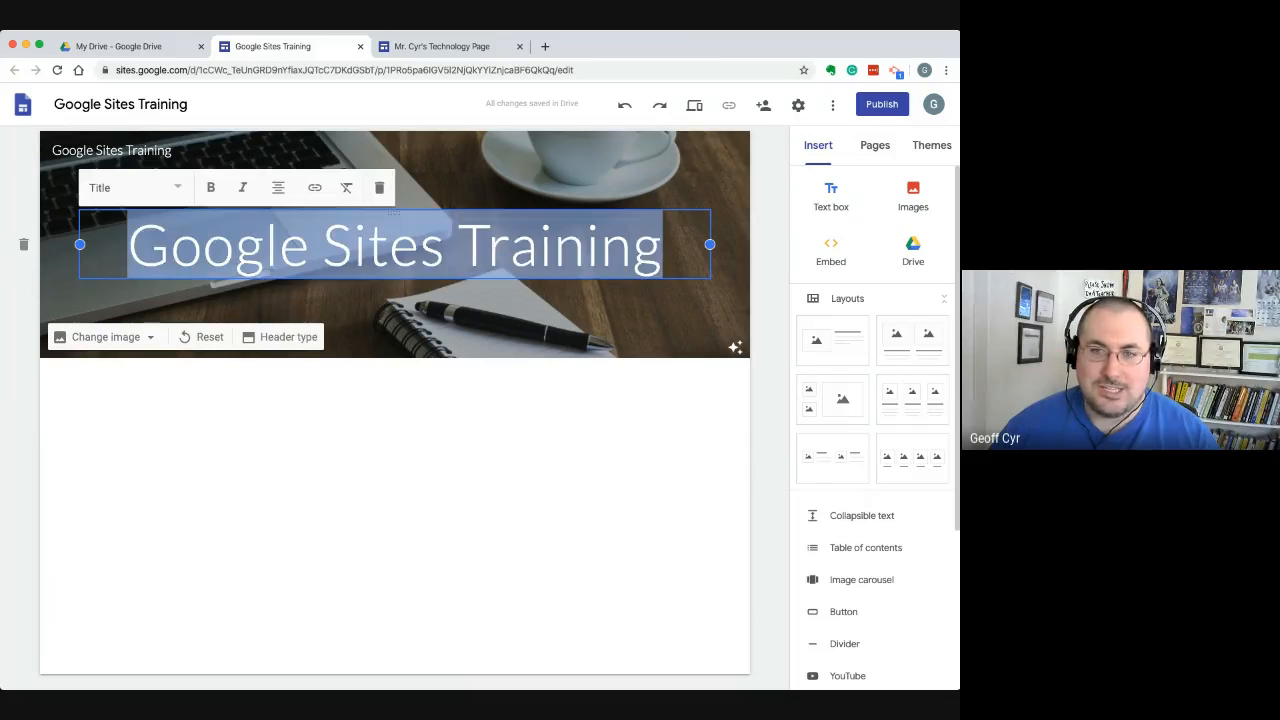
click(660, 246)
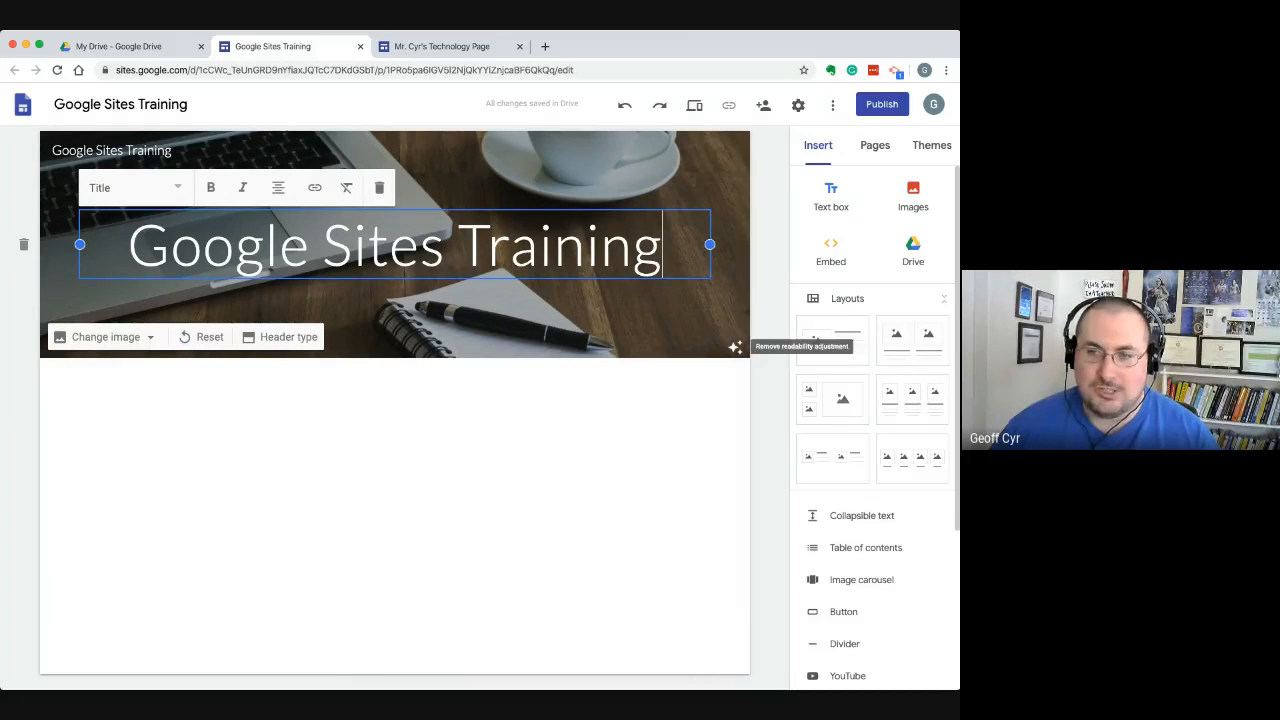
click(735, 347)
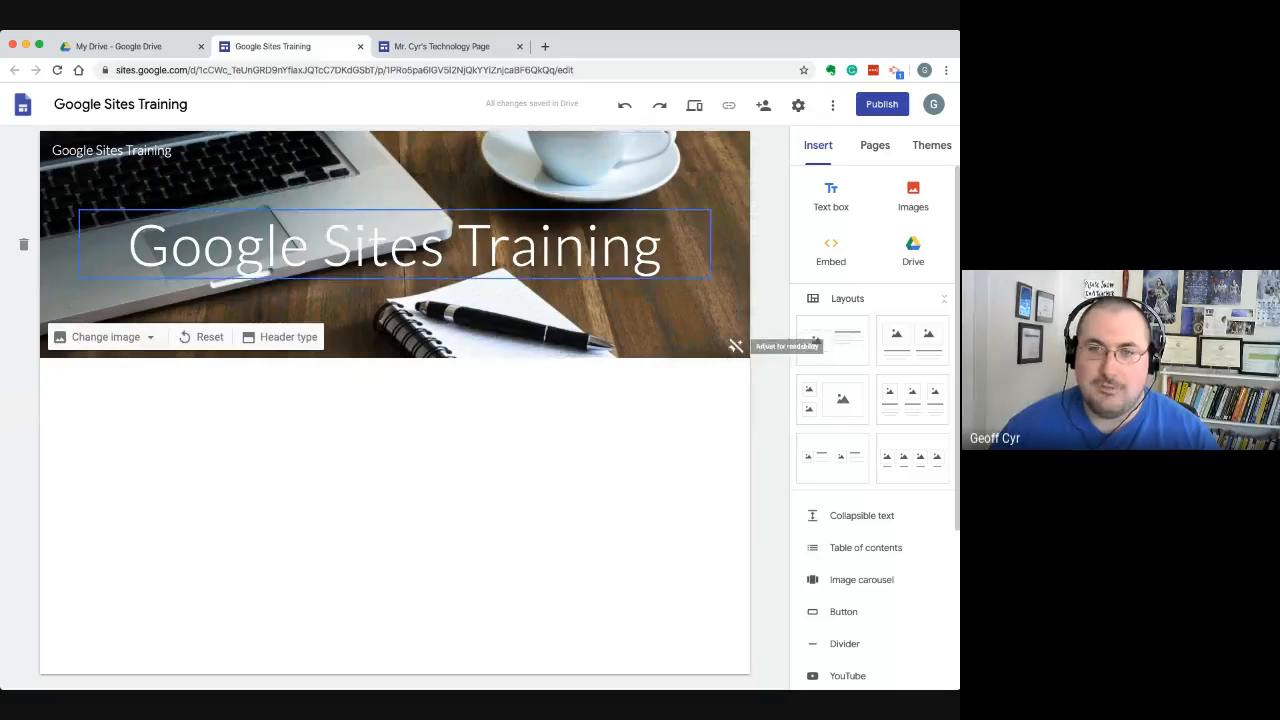
drag(663, 246, 171, 246)
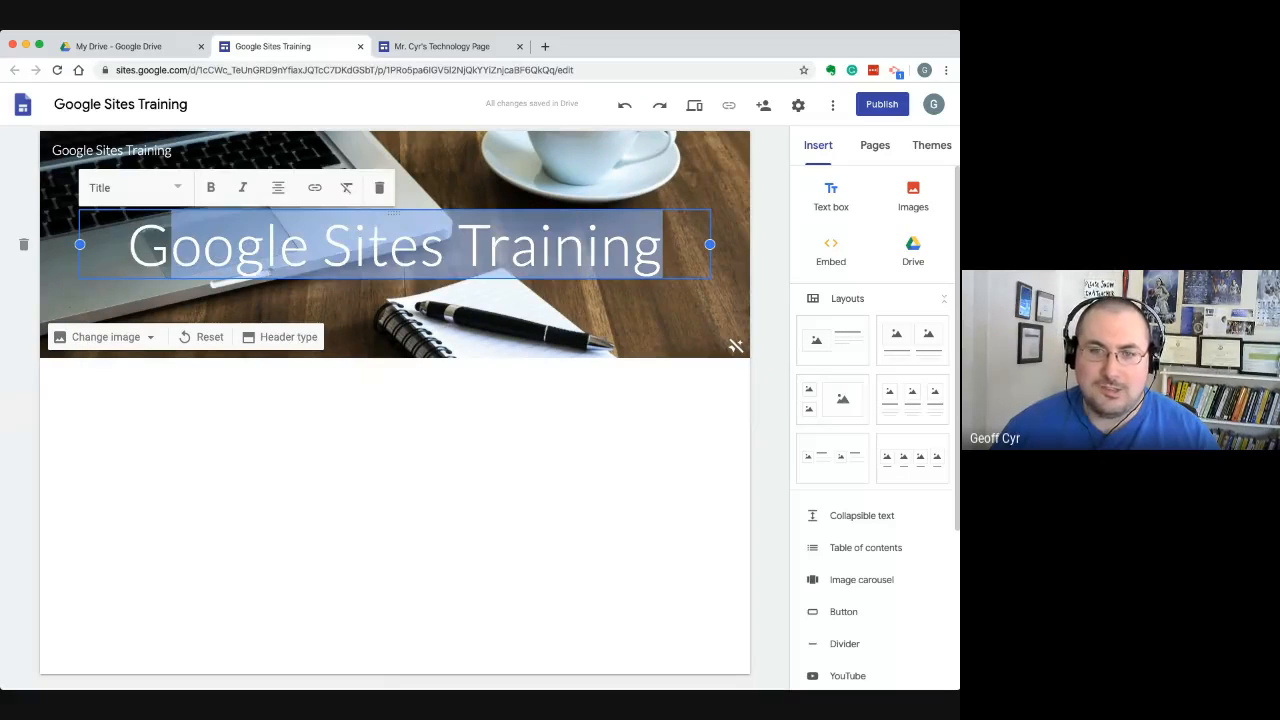
click(171, 246)
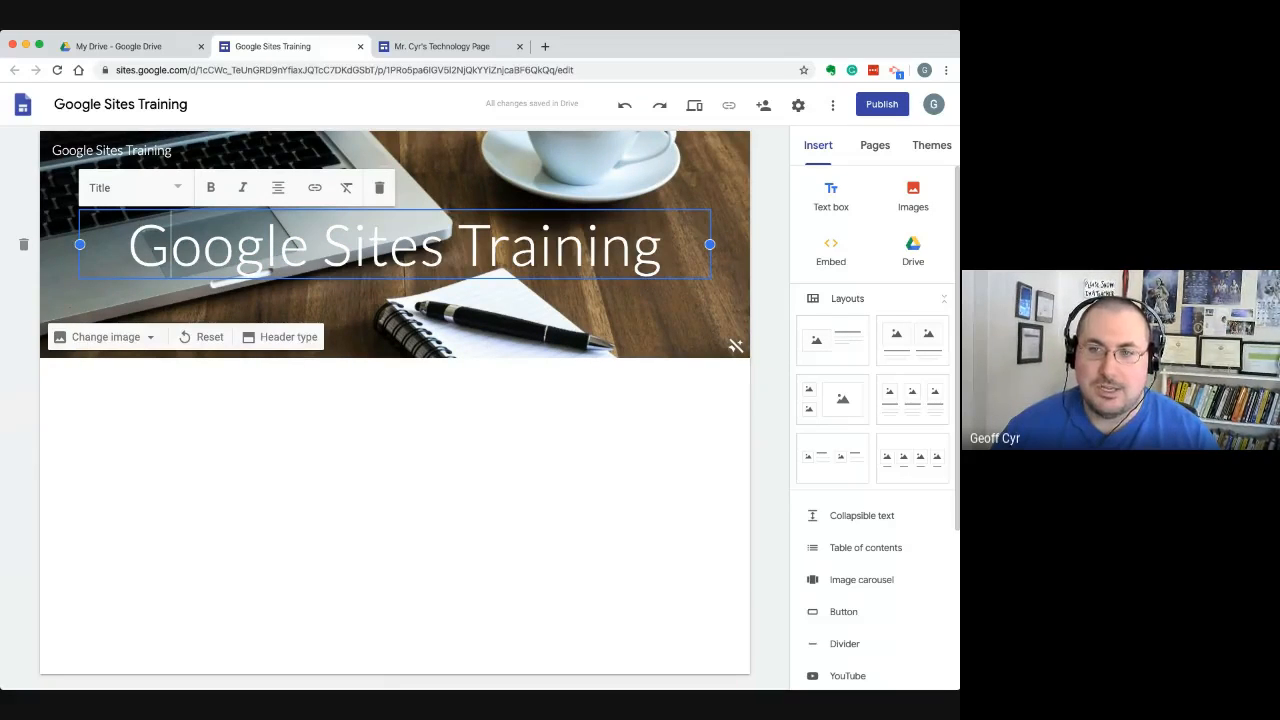
click(735, 347)
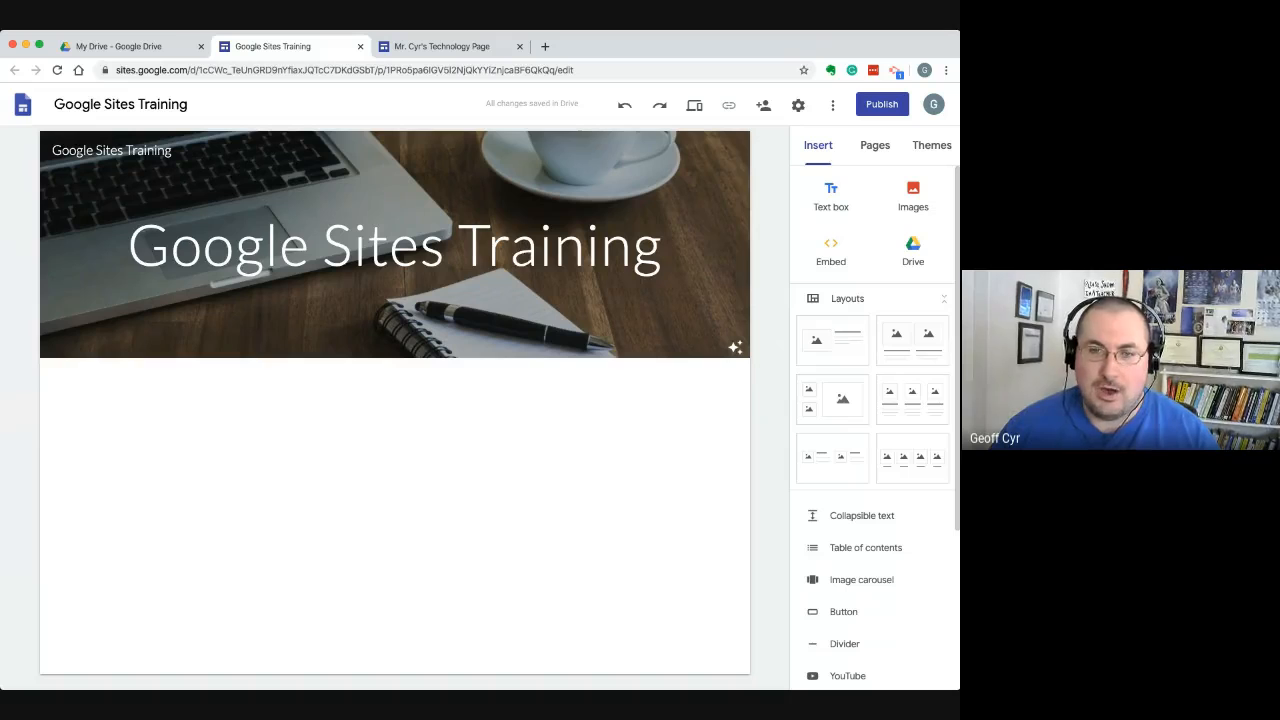
key(super+Tab)
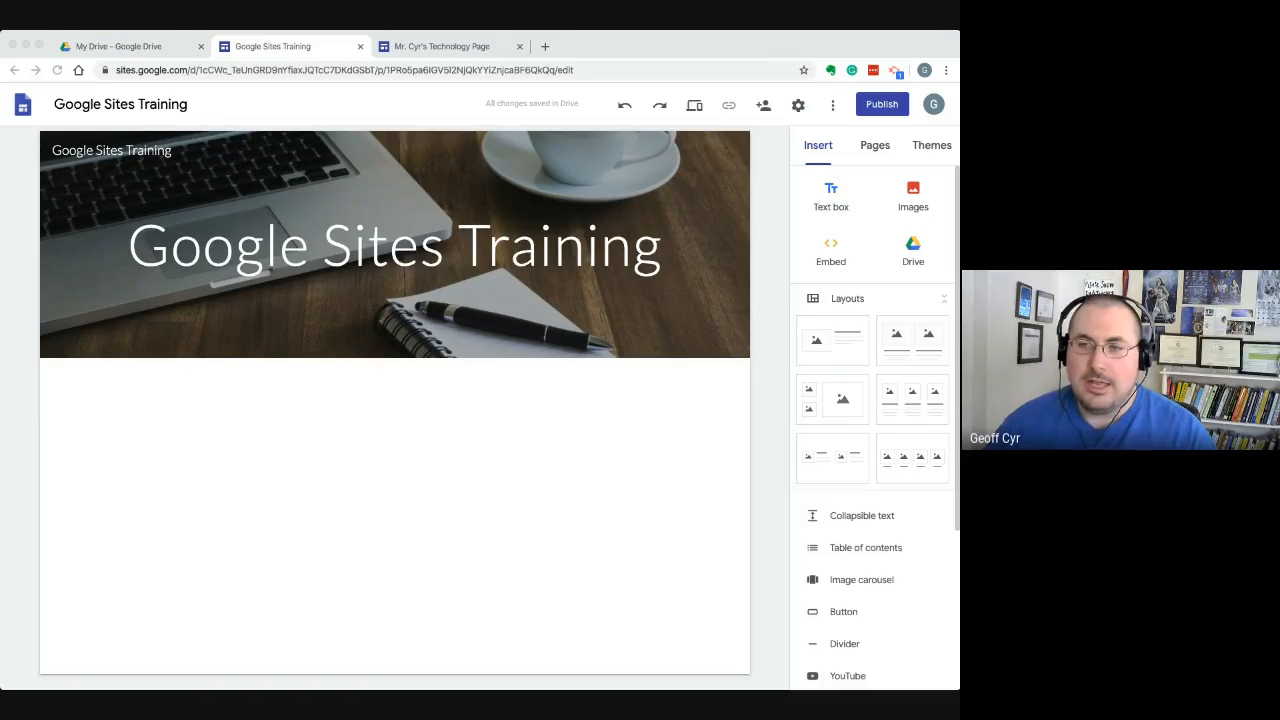
click(395, 246)
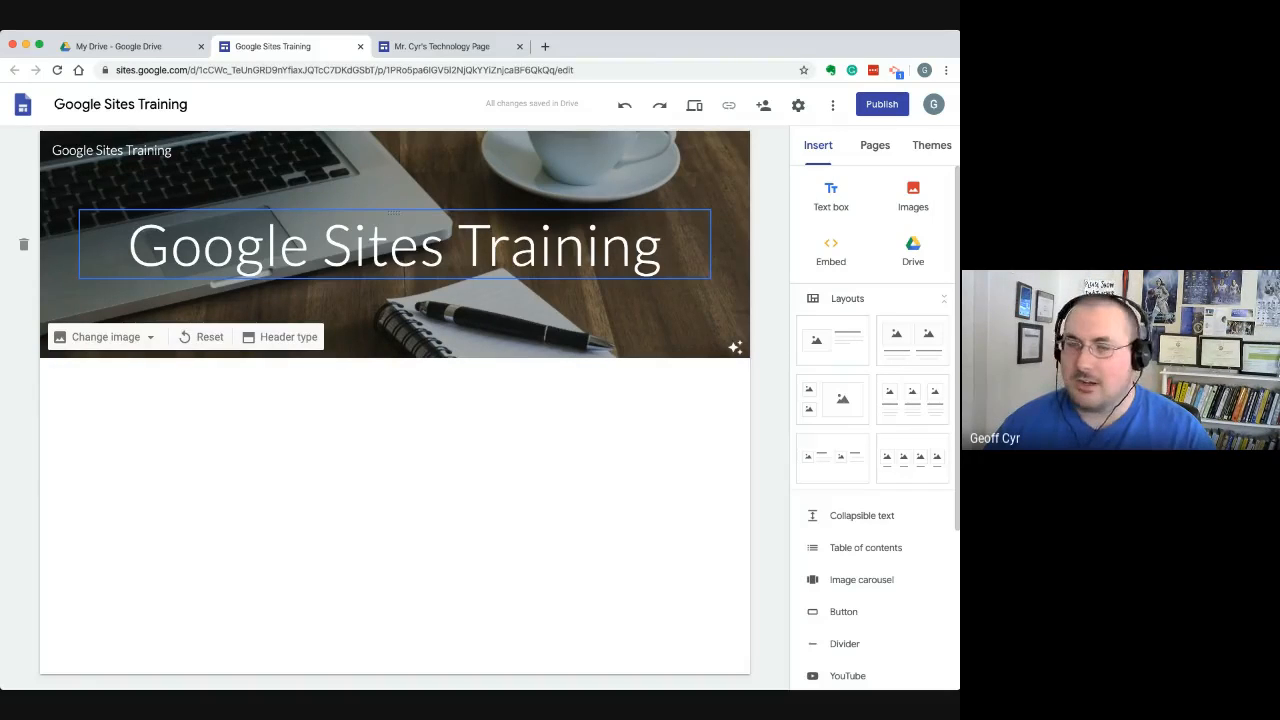
click(395, 240)
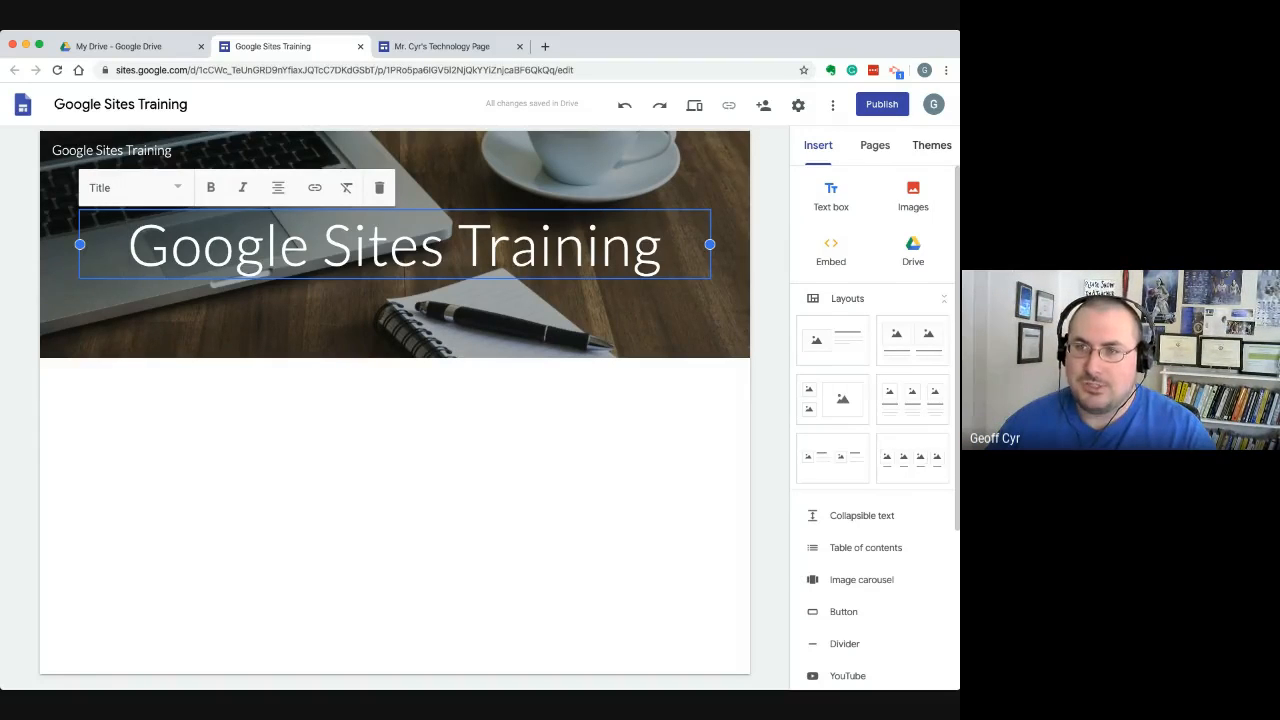
Compare the Aristotle, Simple, Diplomat, Vision and Level themes on the site by applying each one, ending with Impression
click(932, 146)
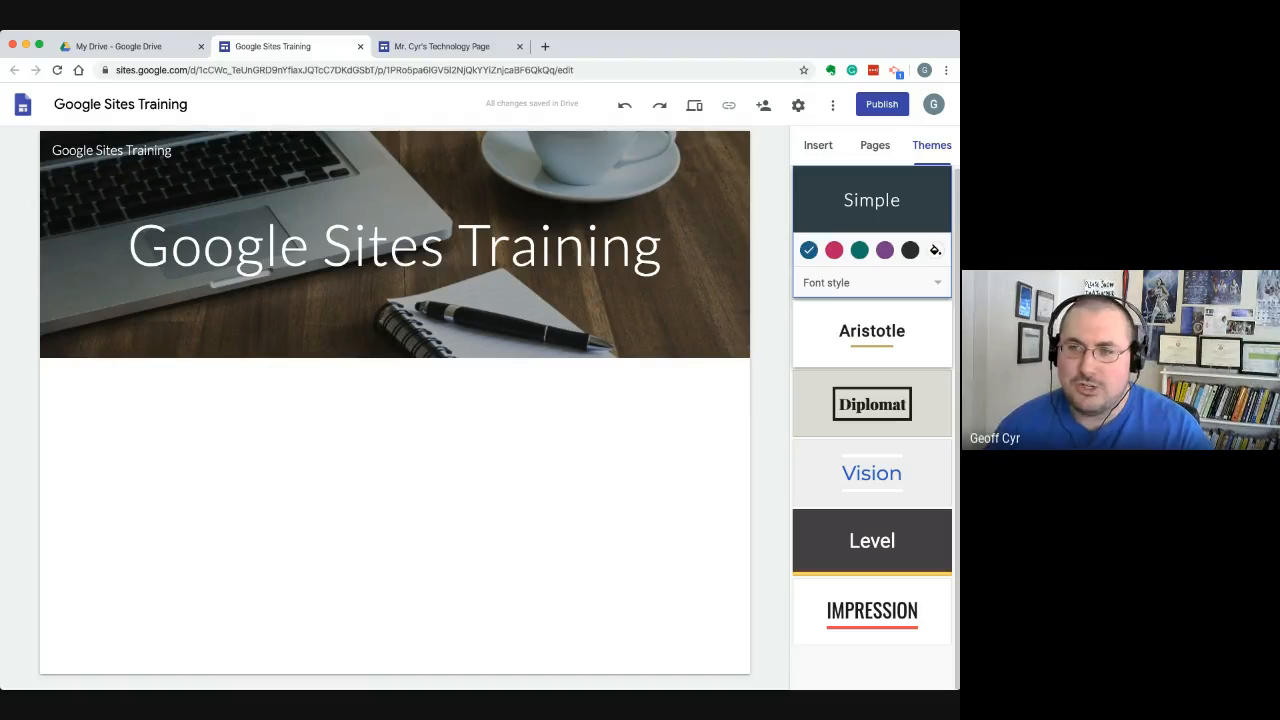
click(872, 334)
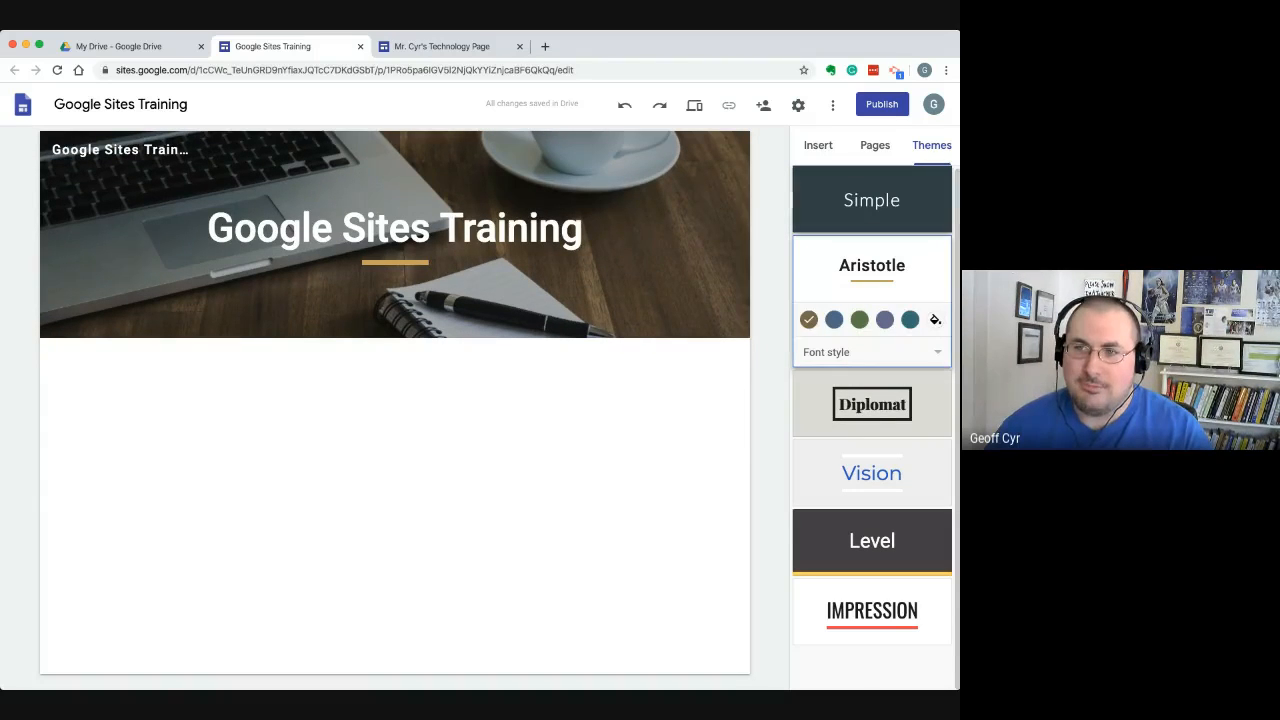
click(872, 200)
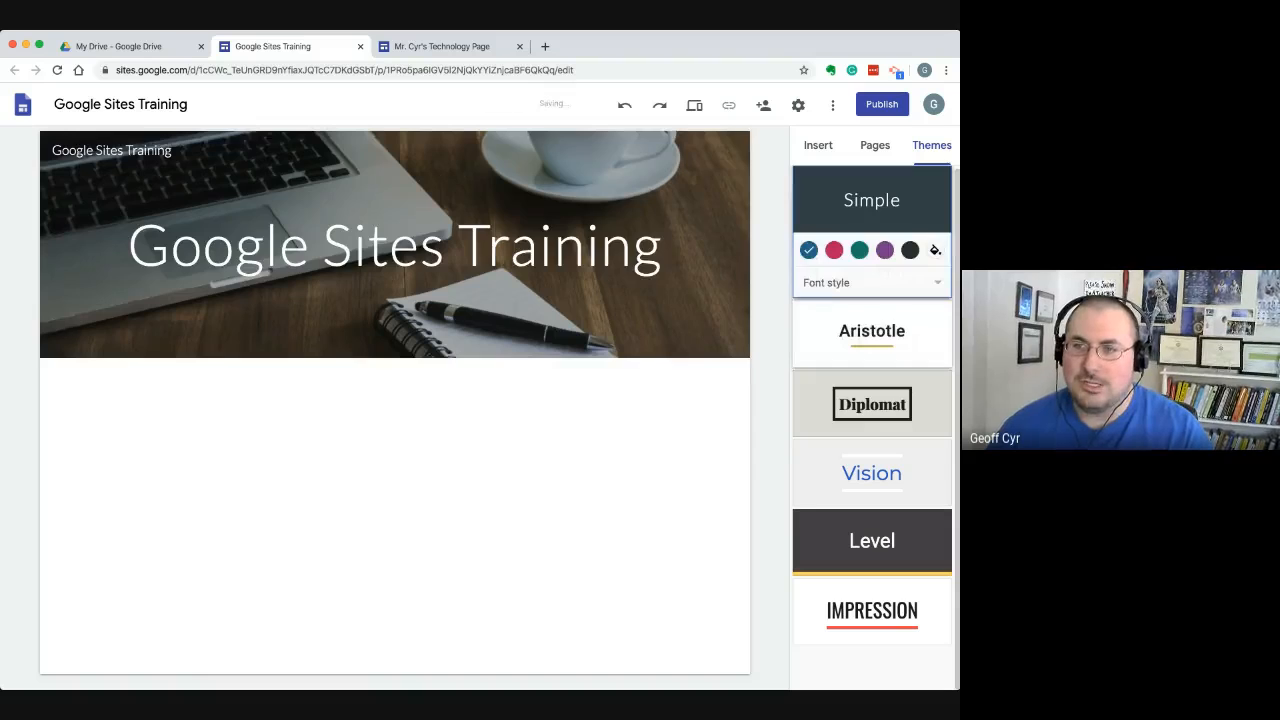
click(872, 332)
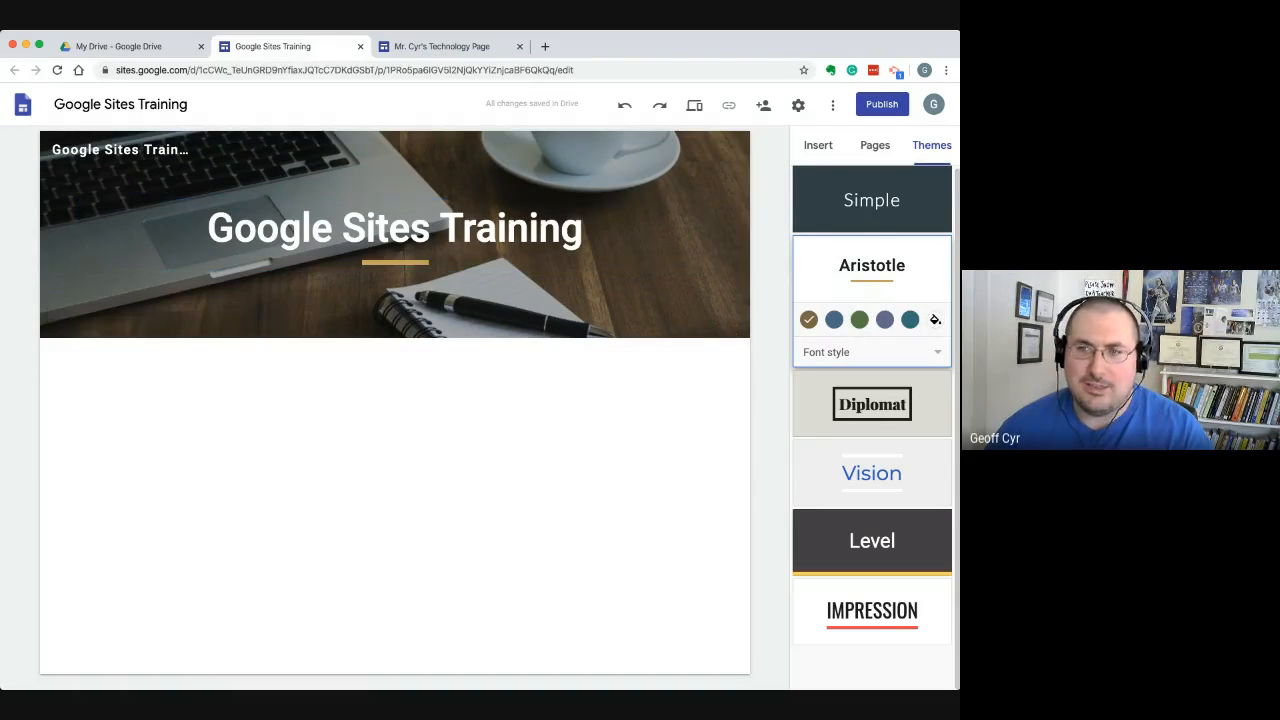
click(872, 404)
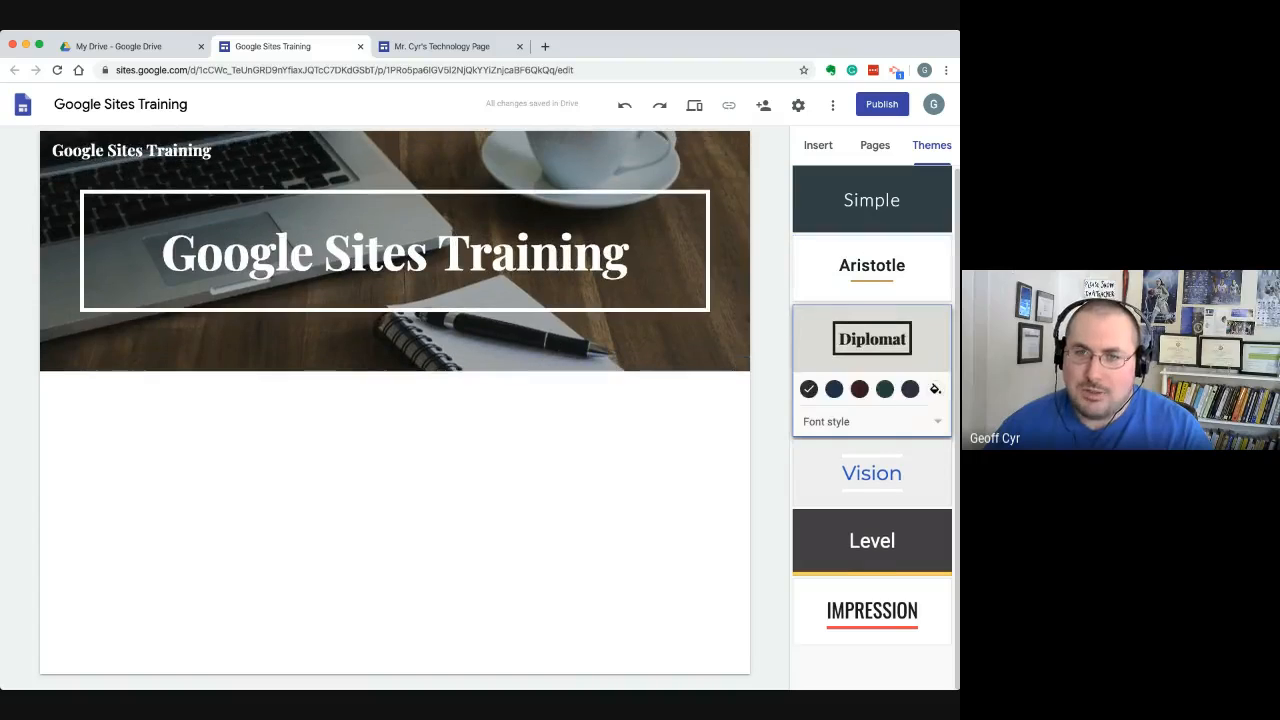
click(872, 473)
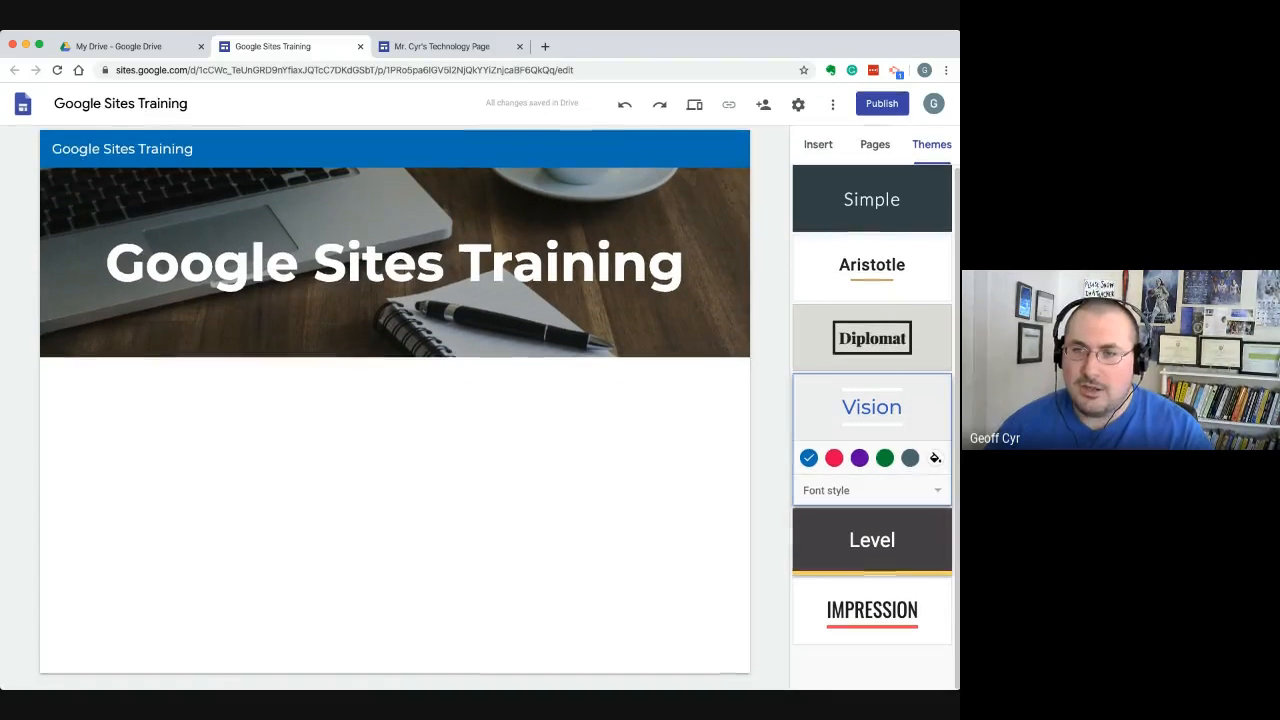
click(872, 537)
click(872, 610)
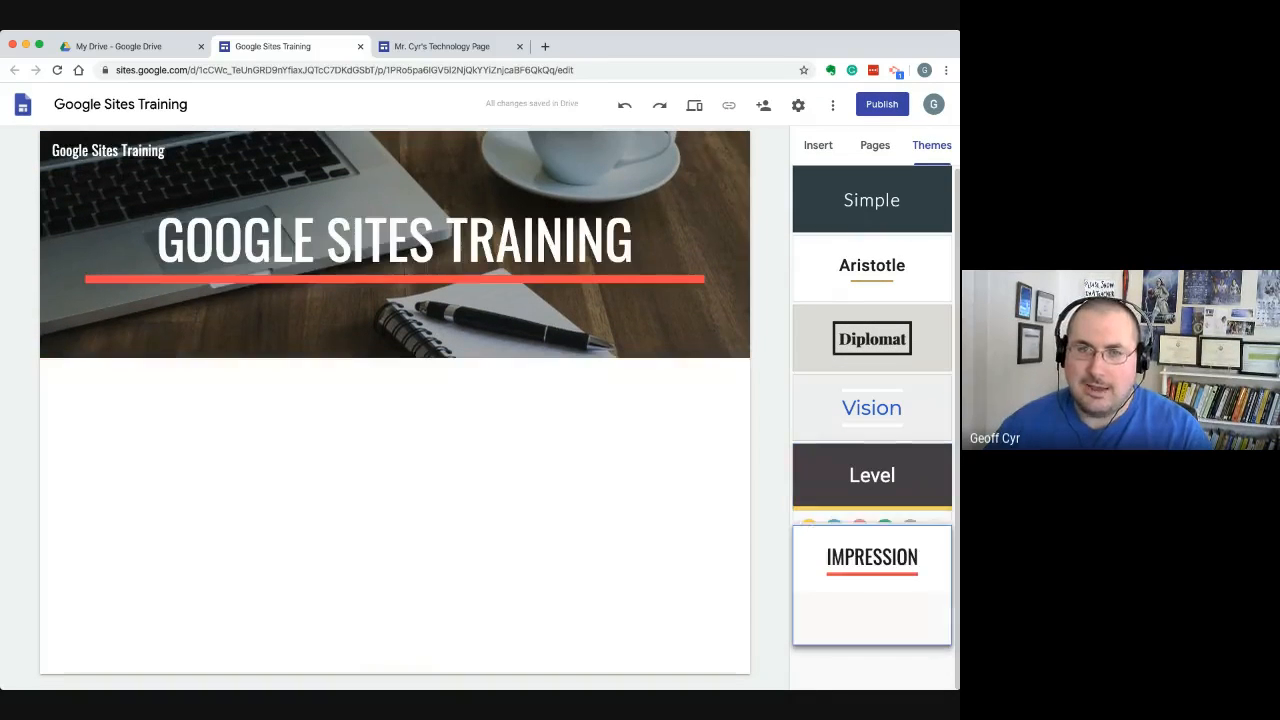
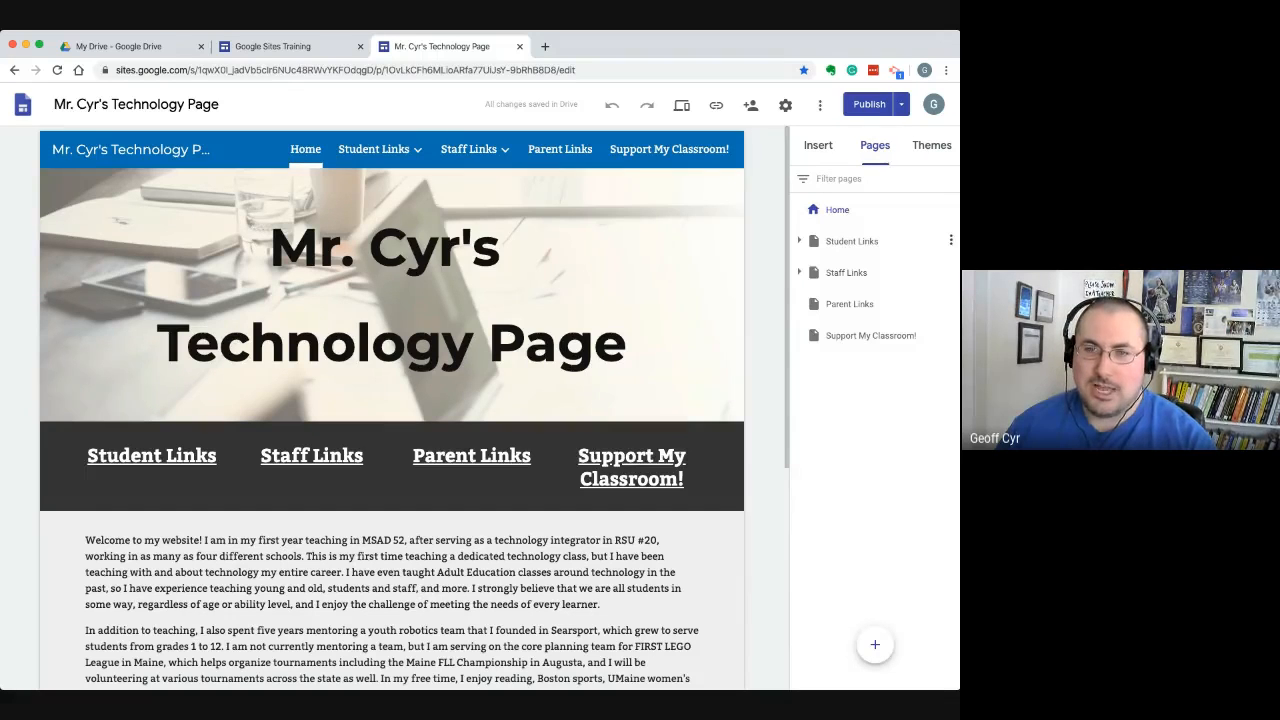
Examine how the example technology site organizes its pages, including the subpages nested under Student Links and Classes
scroll(395, 407, down, 1)
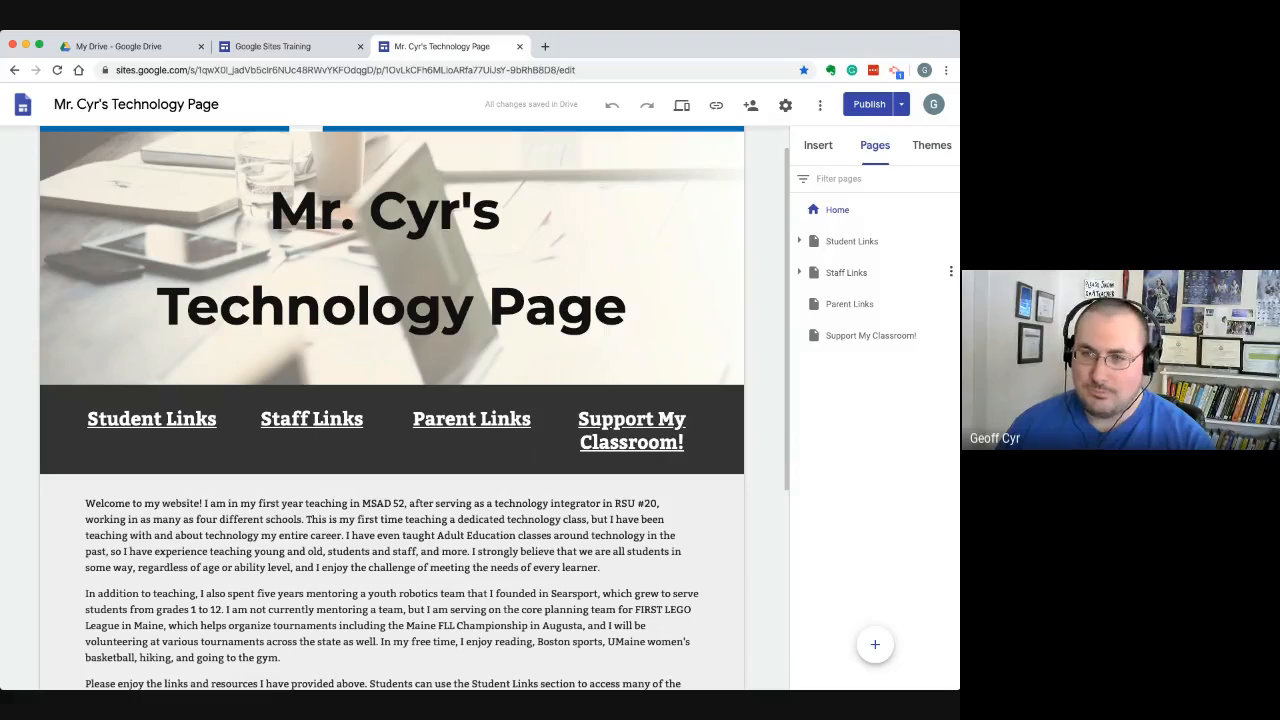
click(799, 241)
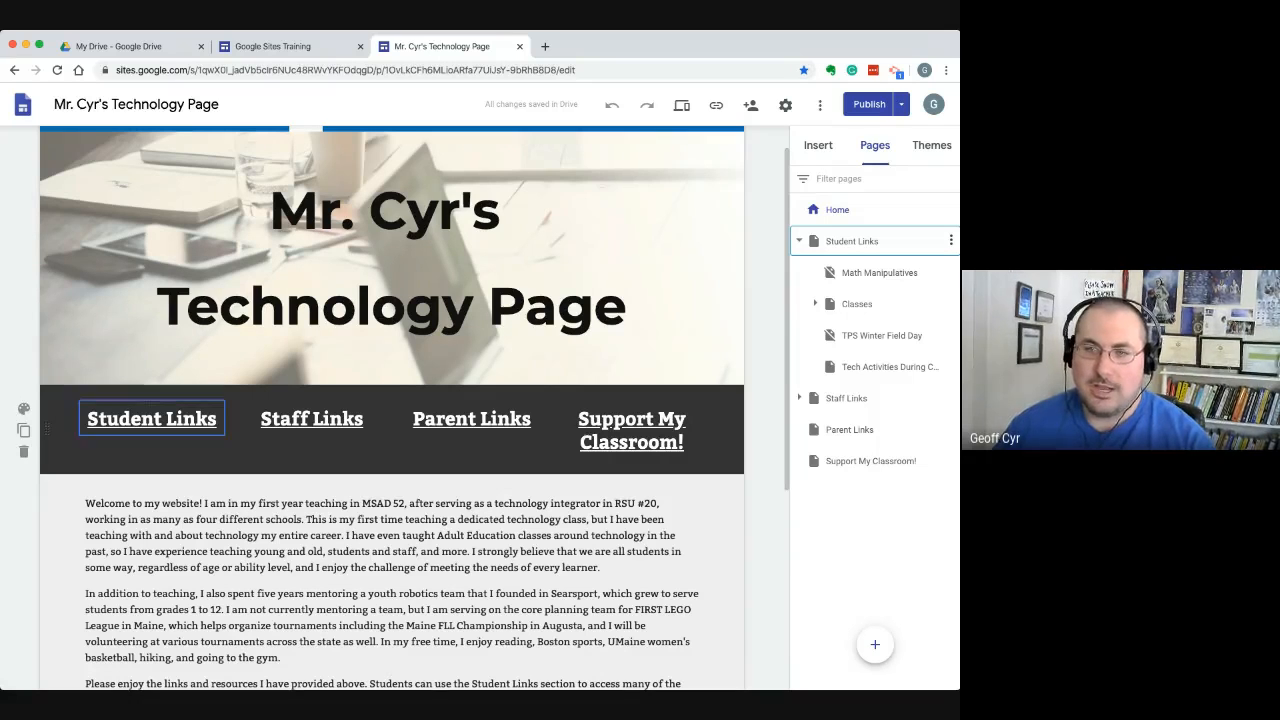
click(880, 336)
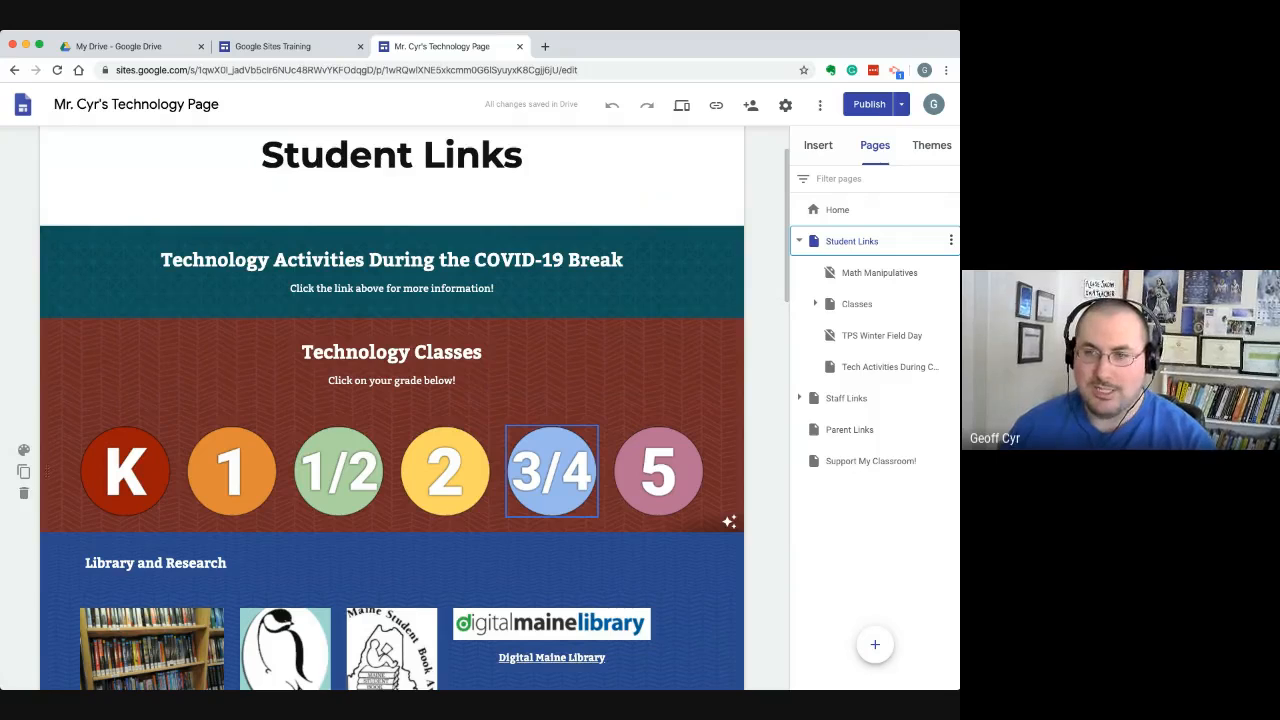
click(815, 303)
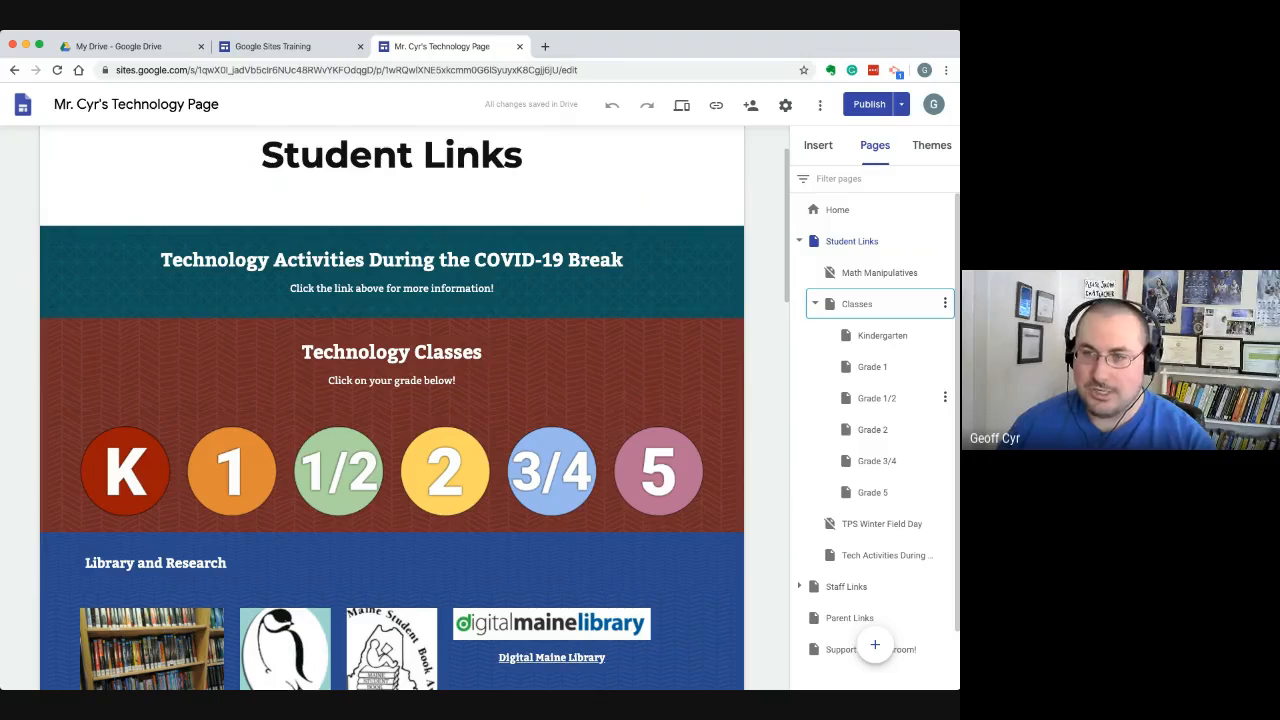
scroll(880, 510, down, 1)
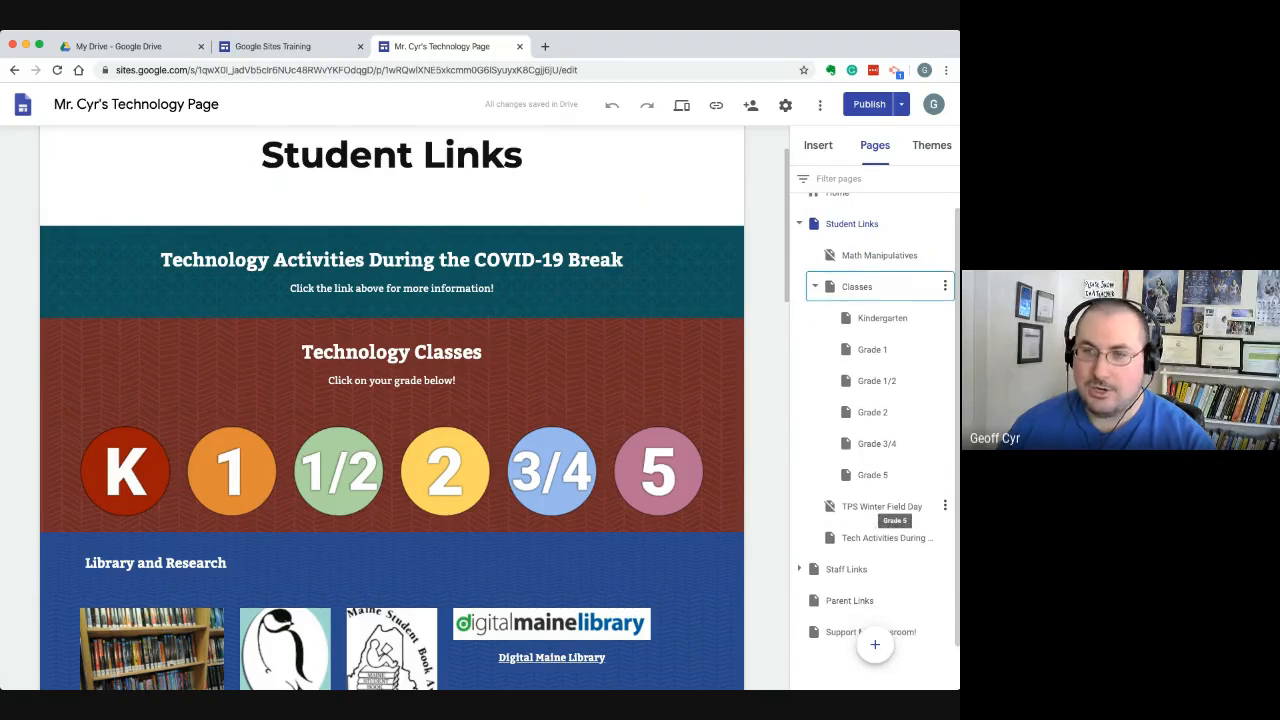
scroll(880, 510, up, 1)
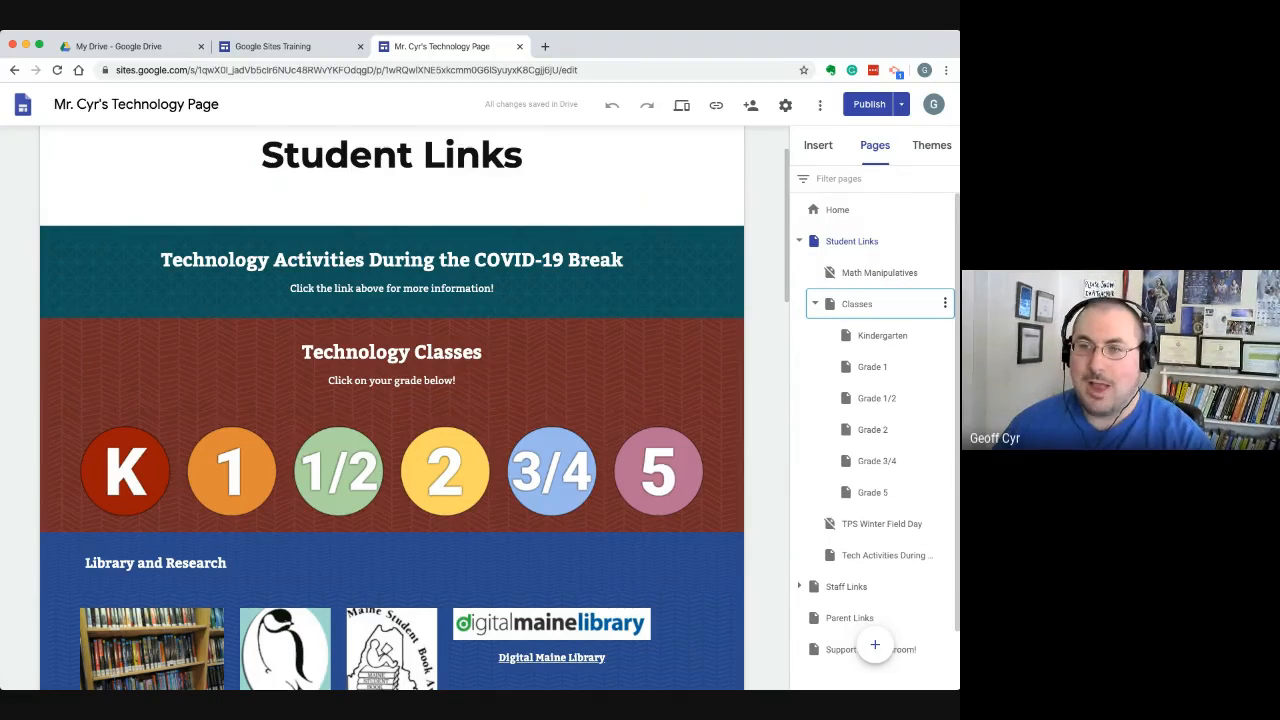
click(815, 303)
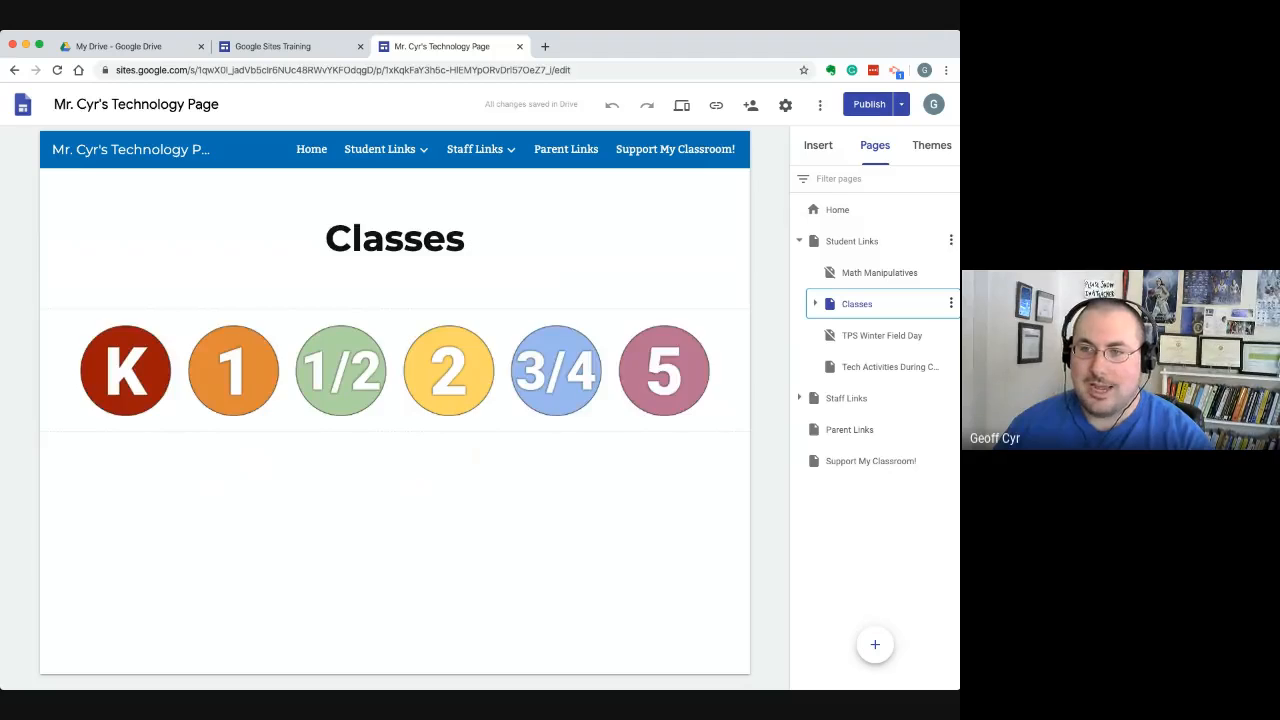
click(852, 241)
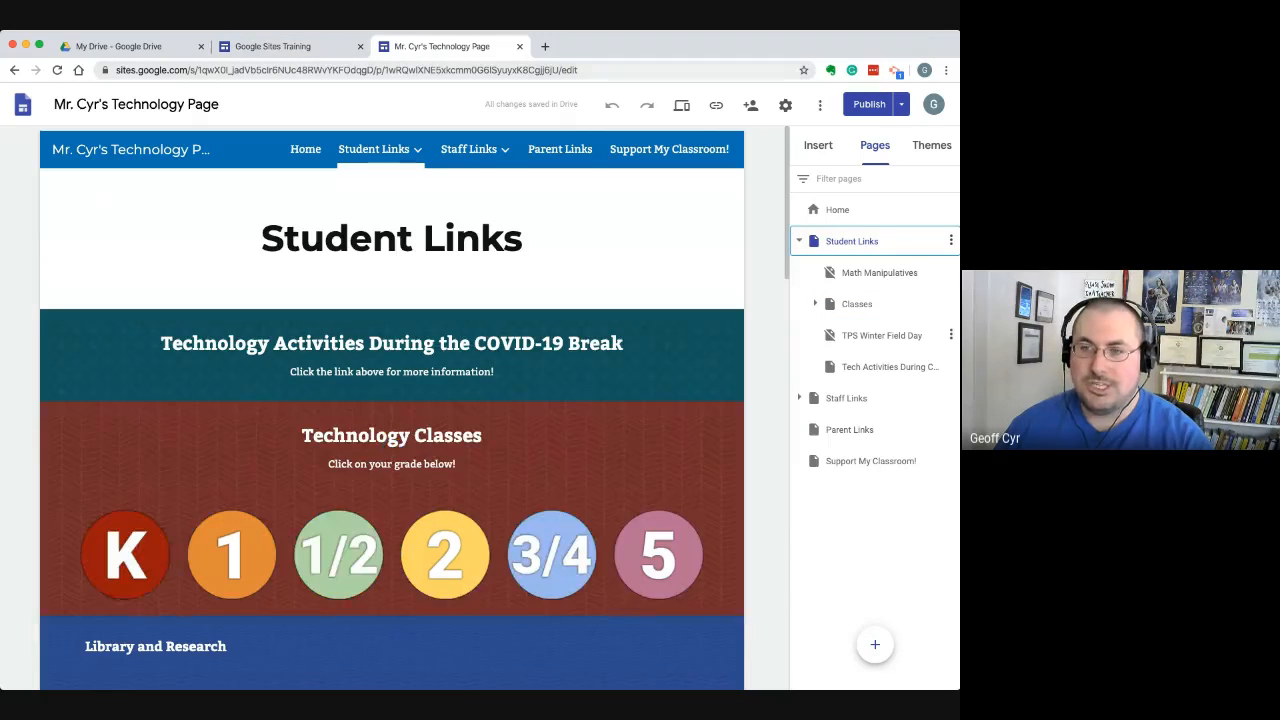
Switch to the Google Sites Training site, add a new page named Stuff, and return to the Home page
click(273, 47)
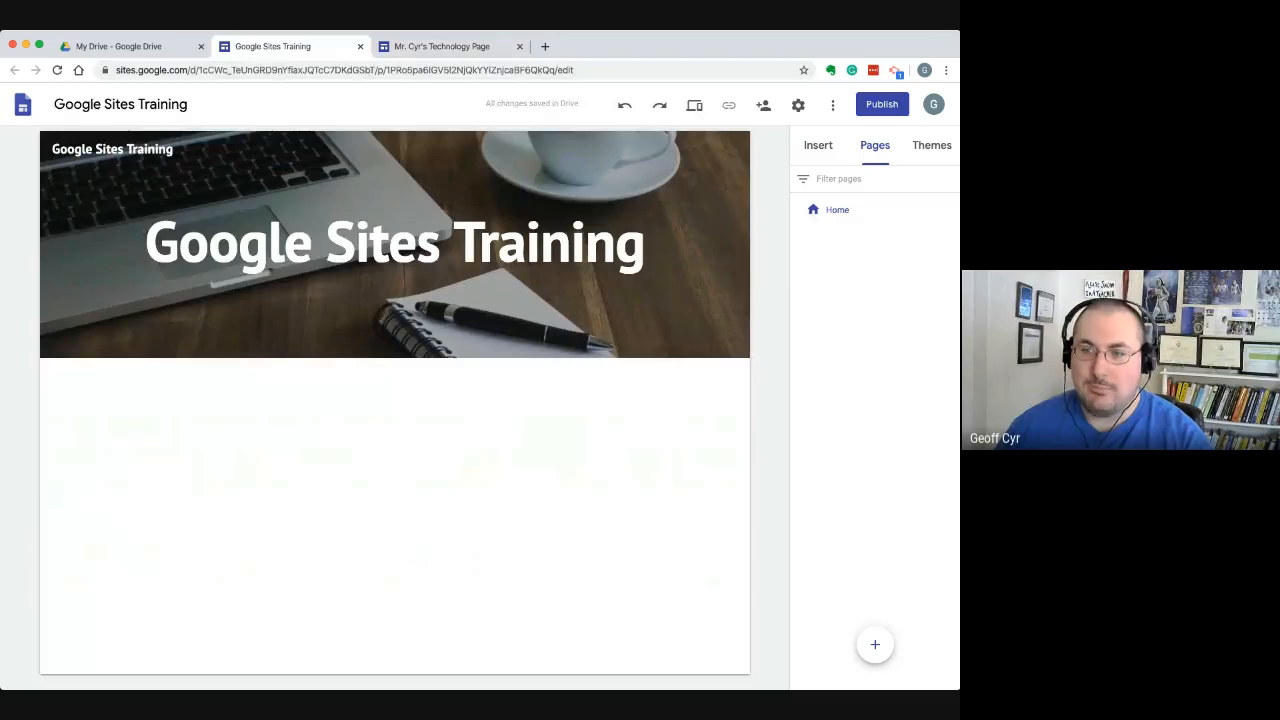
mouse_move(875, 645)
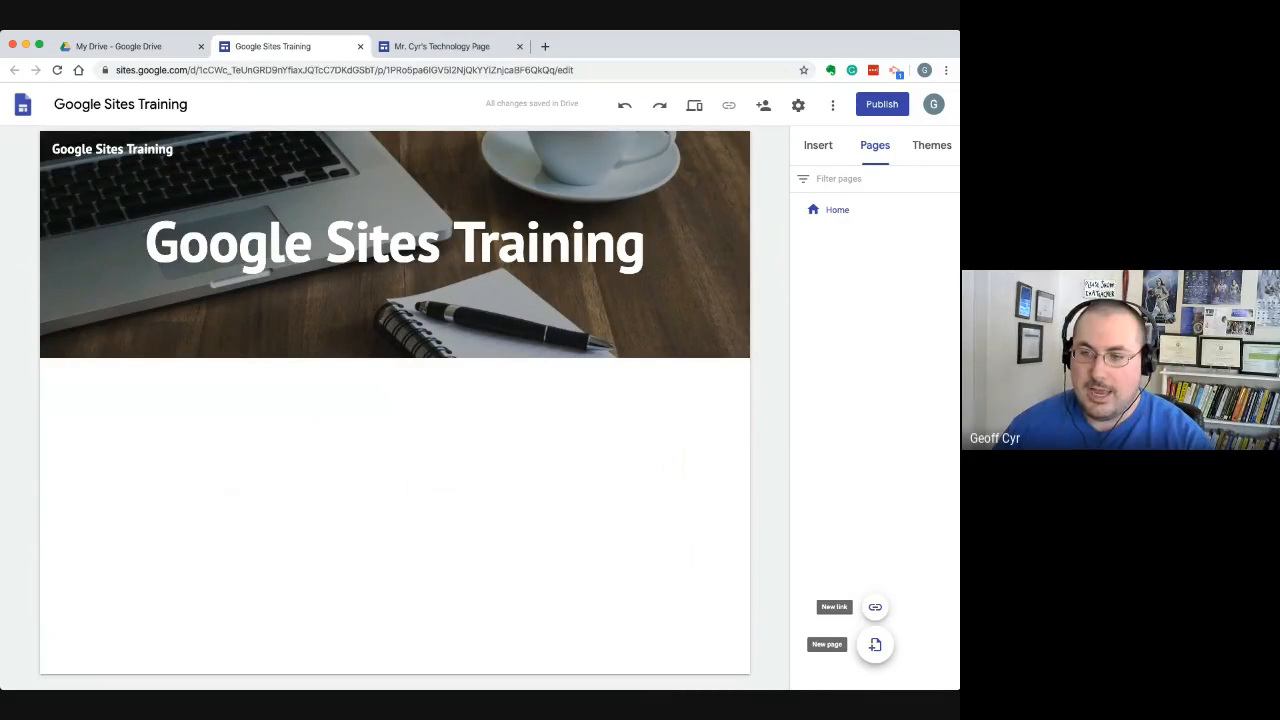
click(875, 645)
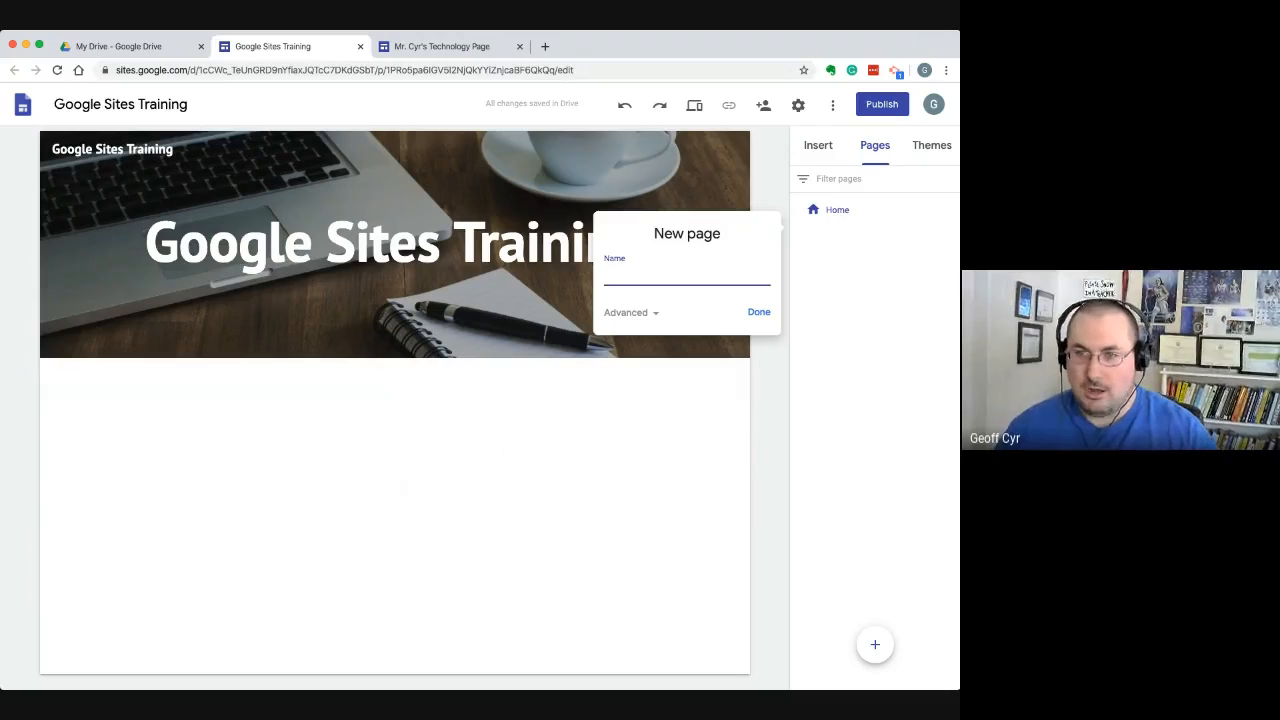
text(Stuff)
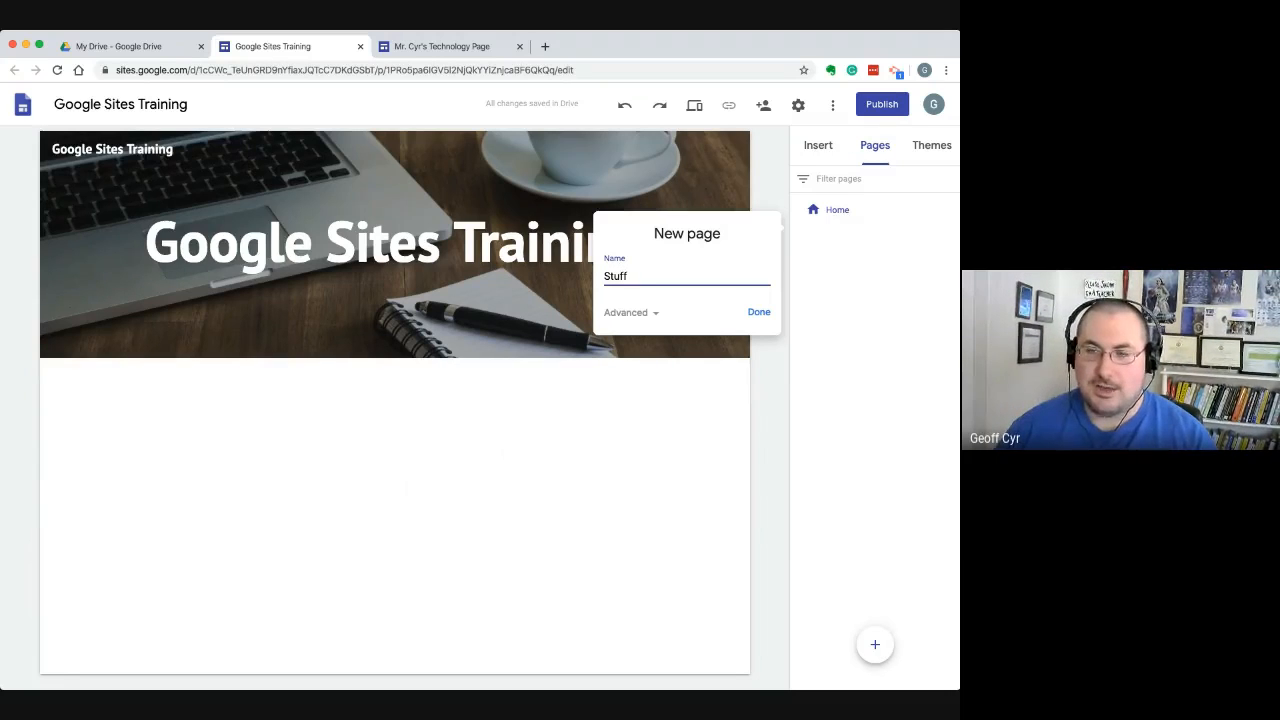
key(Return)
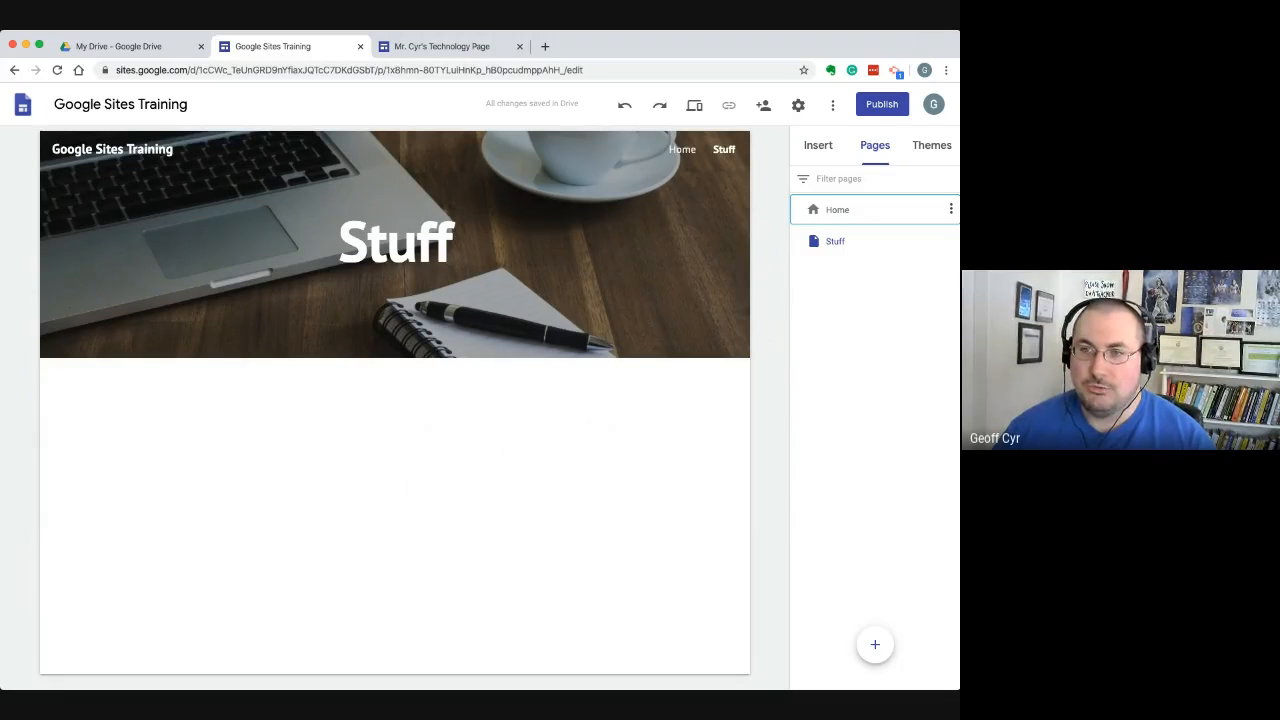
click(837, 209)
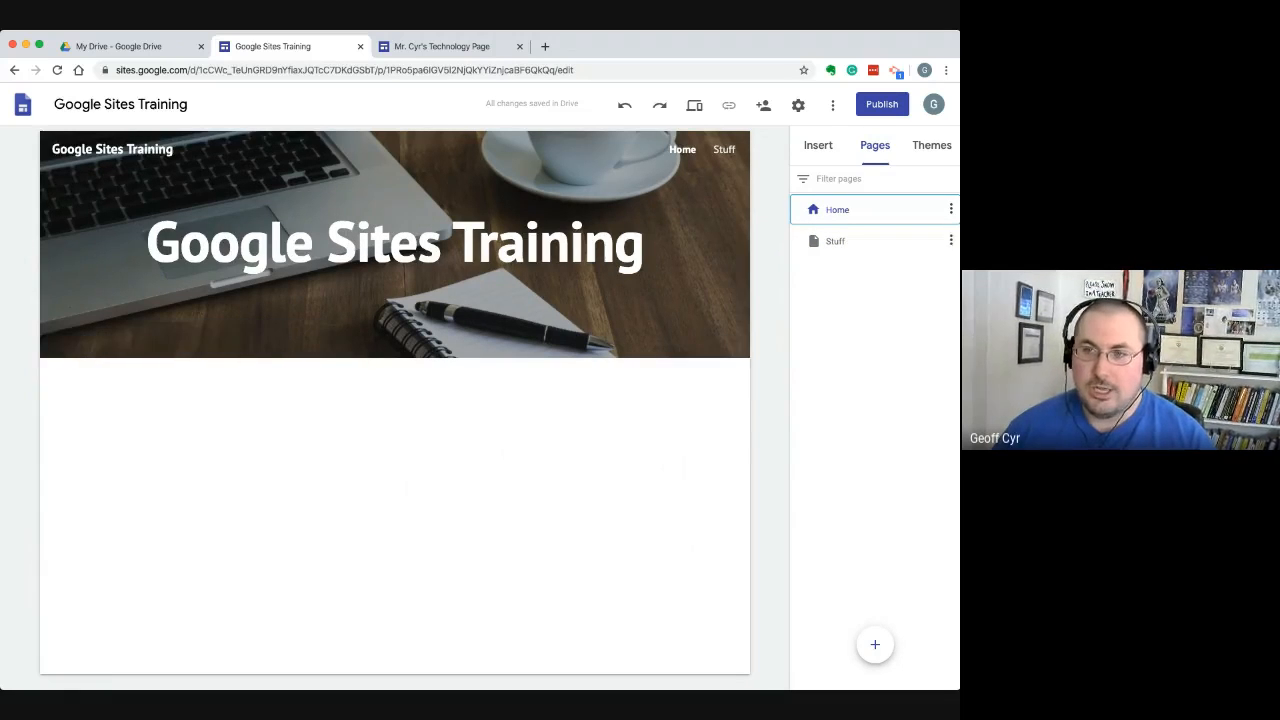
Add a subpage named More Stuff under the Stuff page, and collapse and expand Stuff in the page list
click(835, 241)
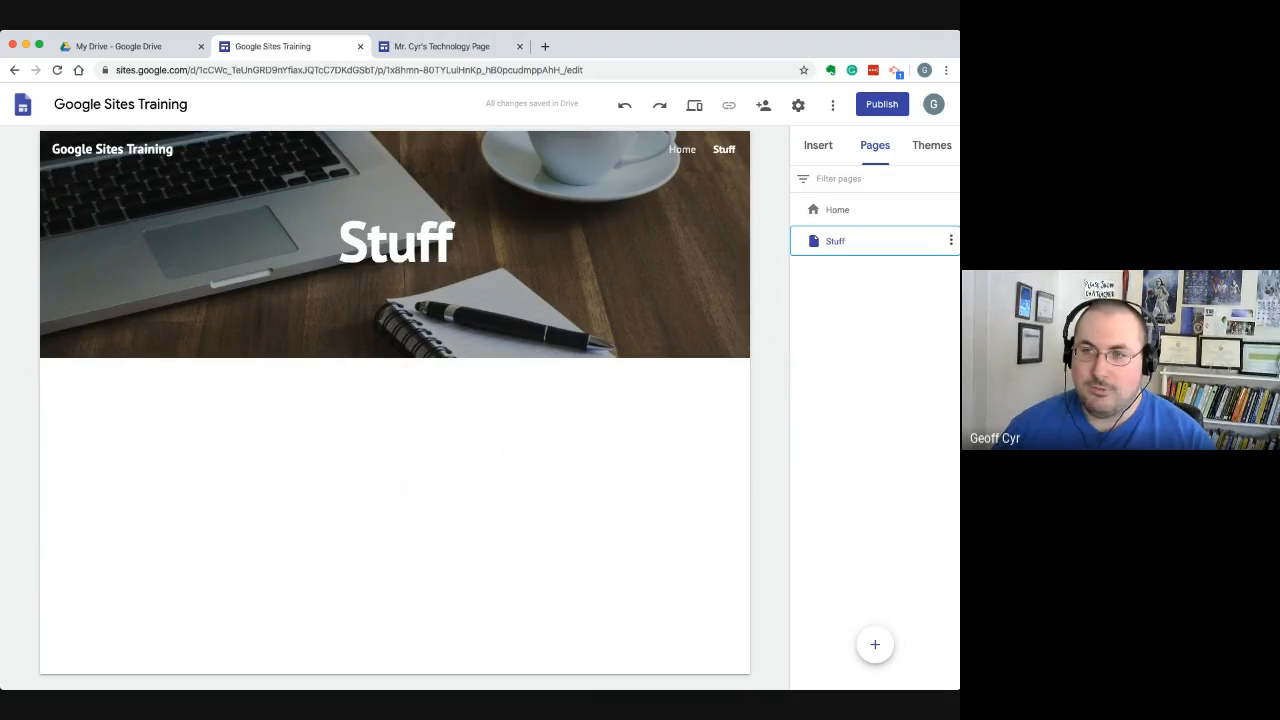
click(950, 241)
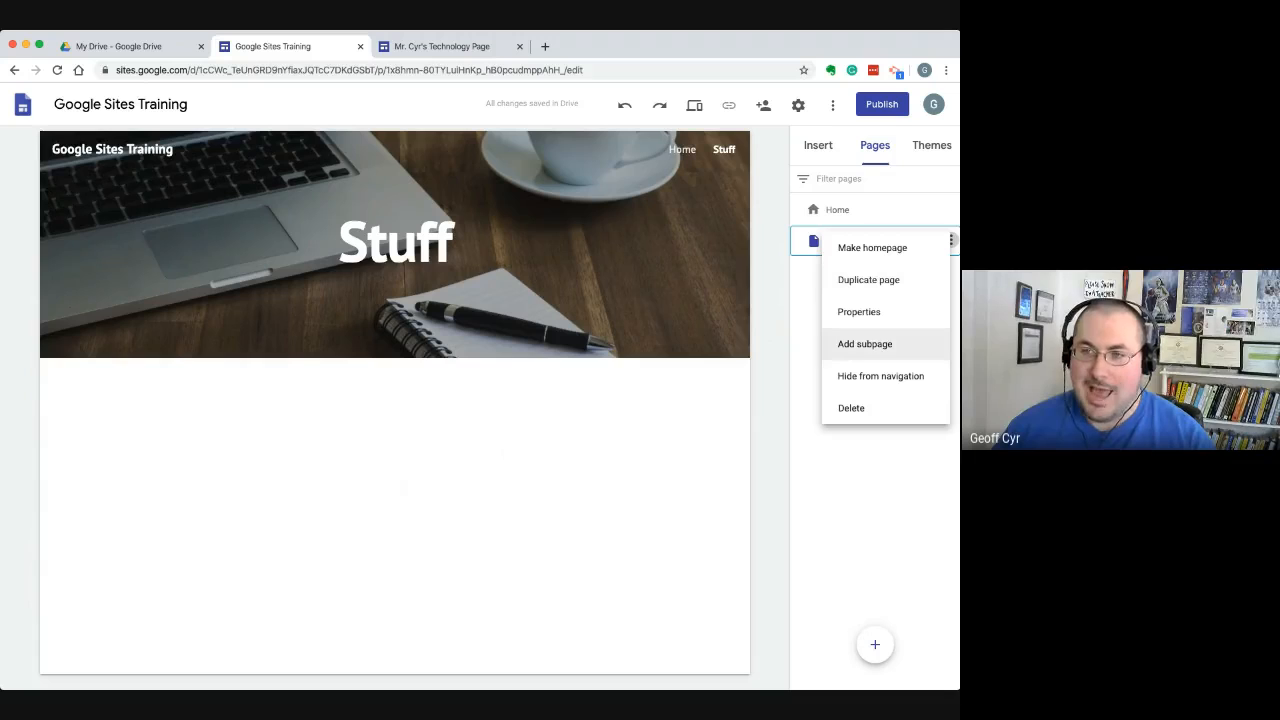
click(880, 344)
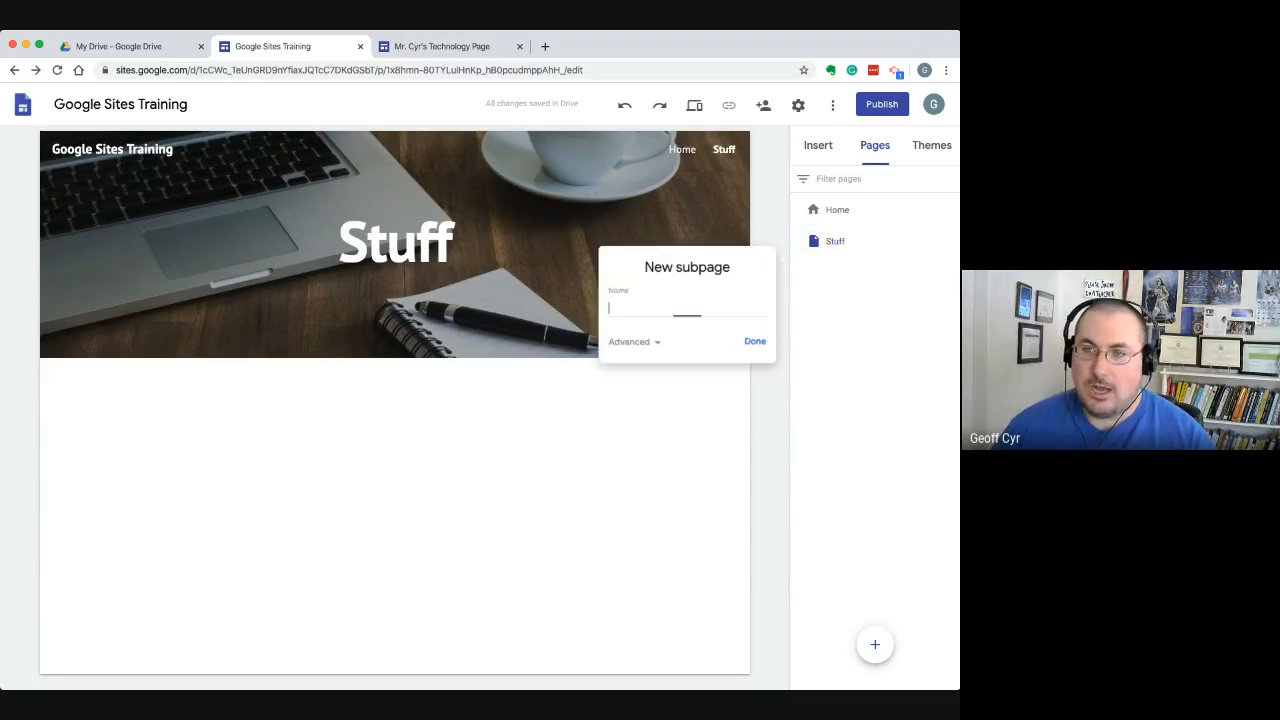
text(More Stuff)
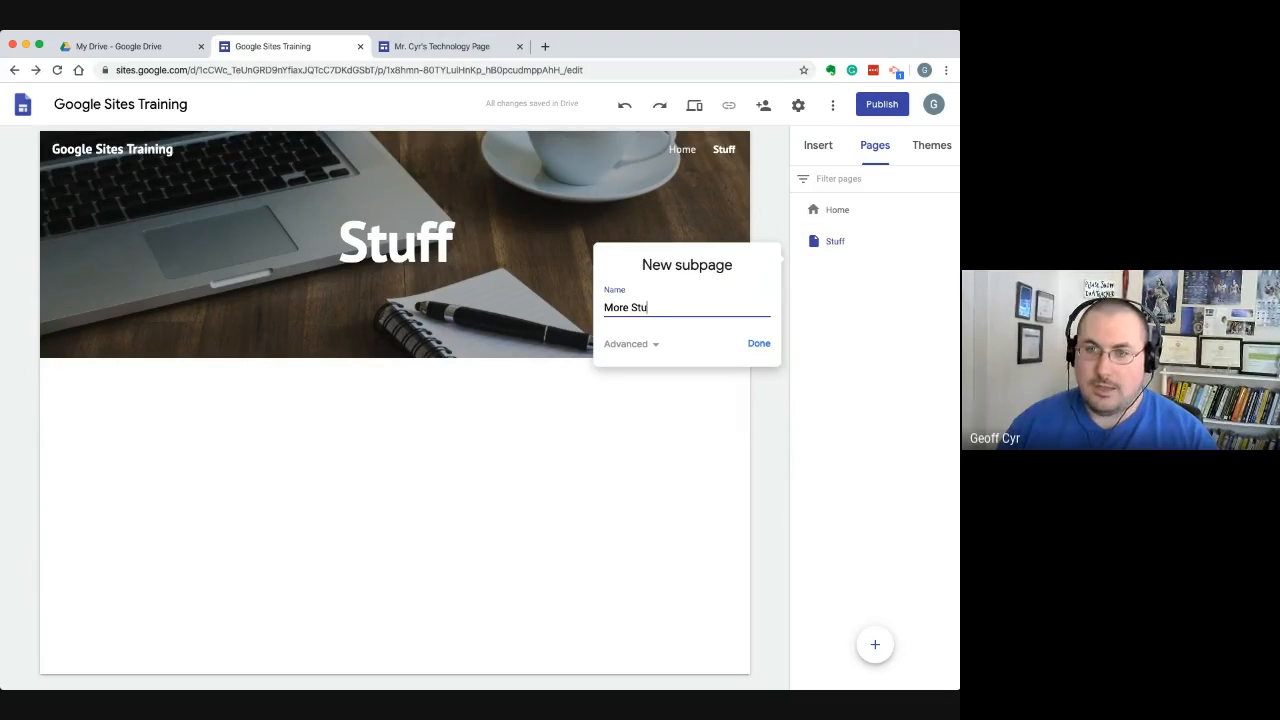
key(Return)
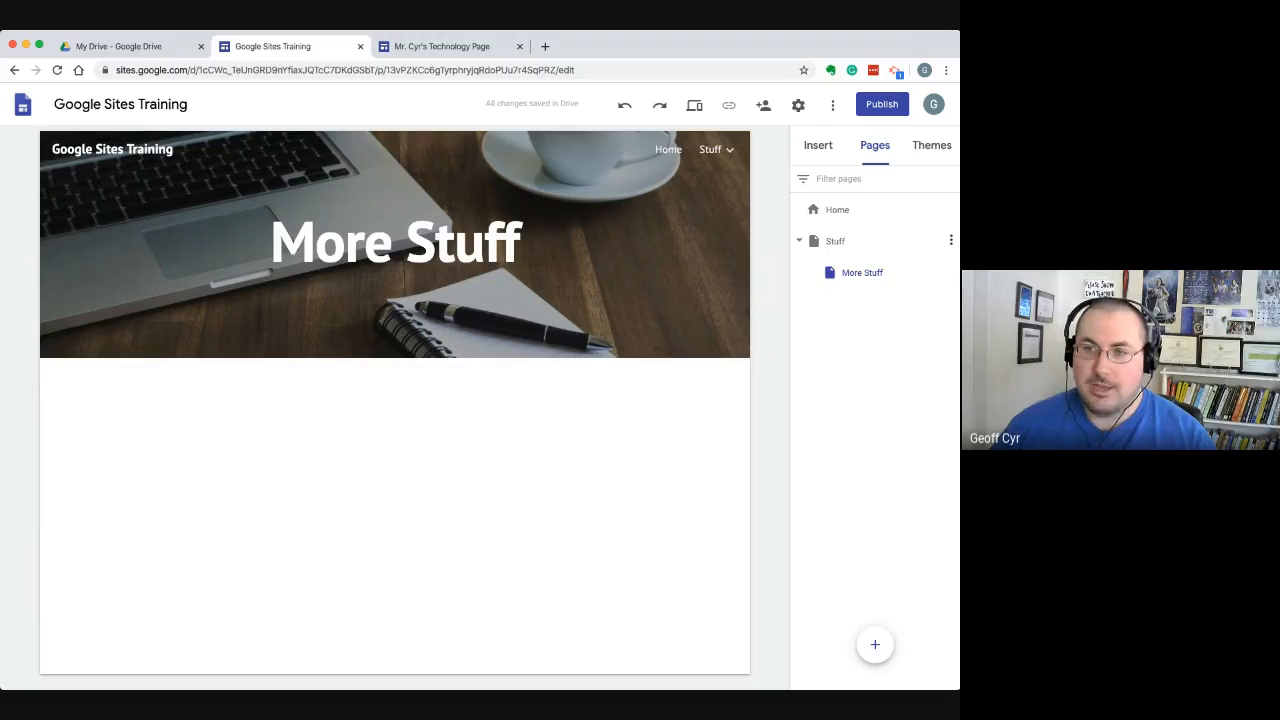
click(799, 241)
click(799, 241)
click(799, 241)
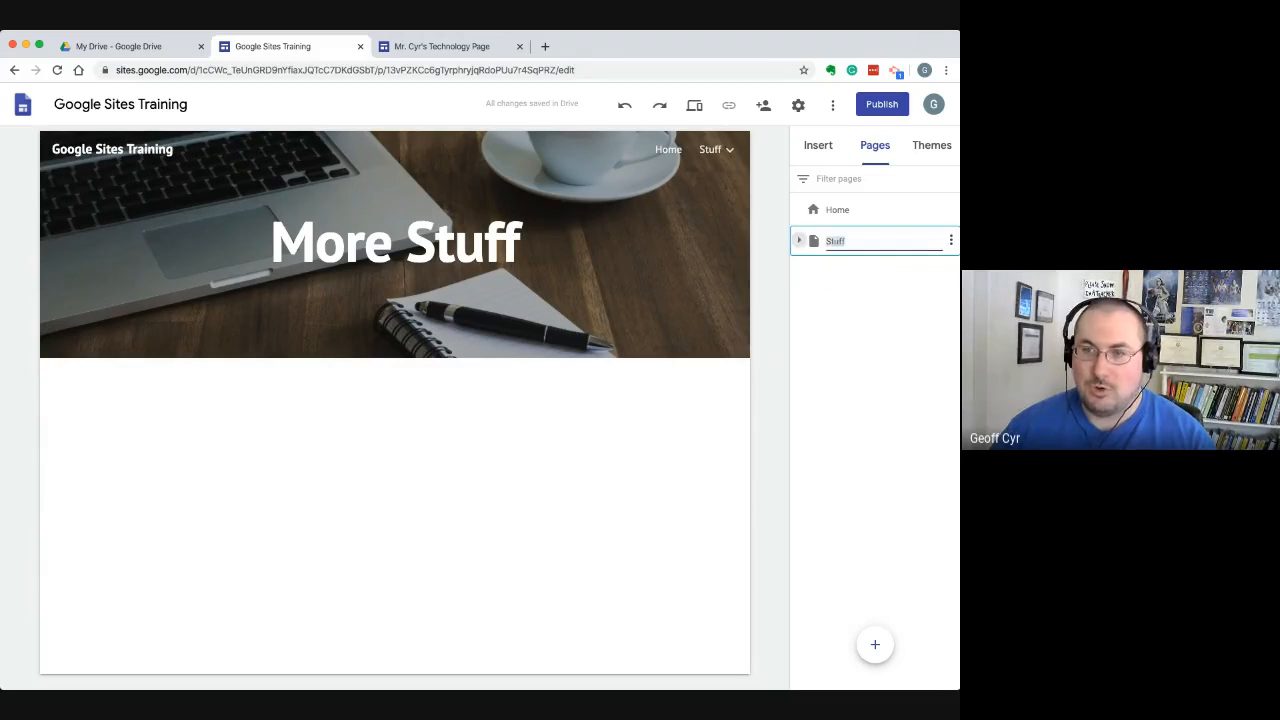
click(799, 241)
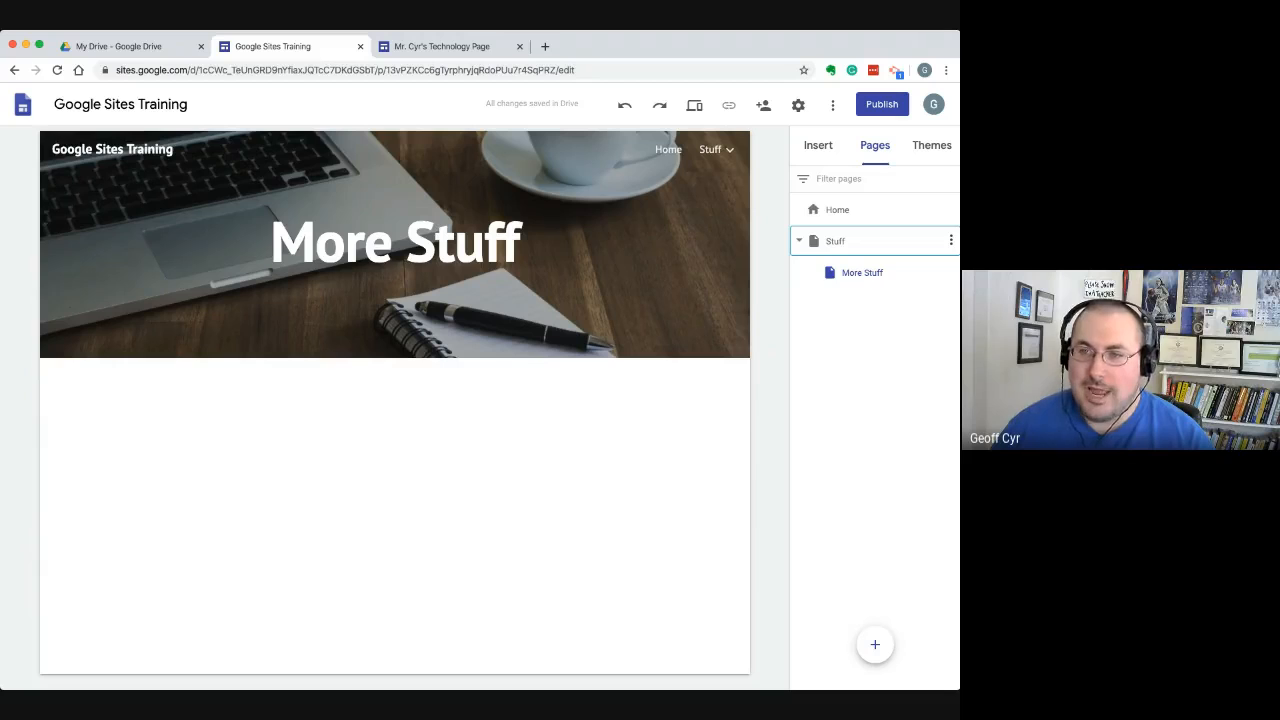
Add a link named IXL to the site navigation that opens ixl.com in a new tab
mouse_move(875, 644)
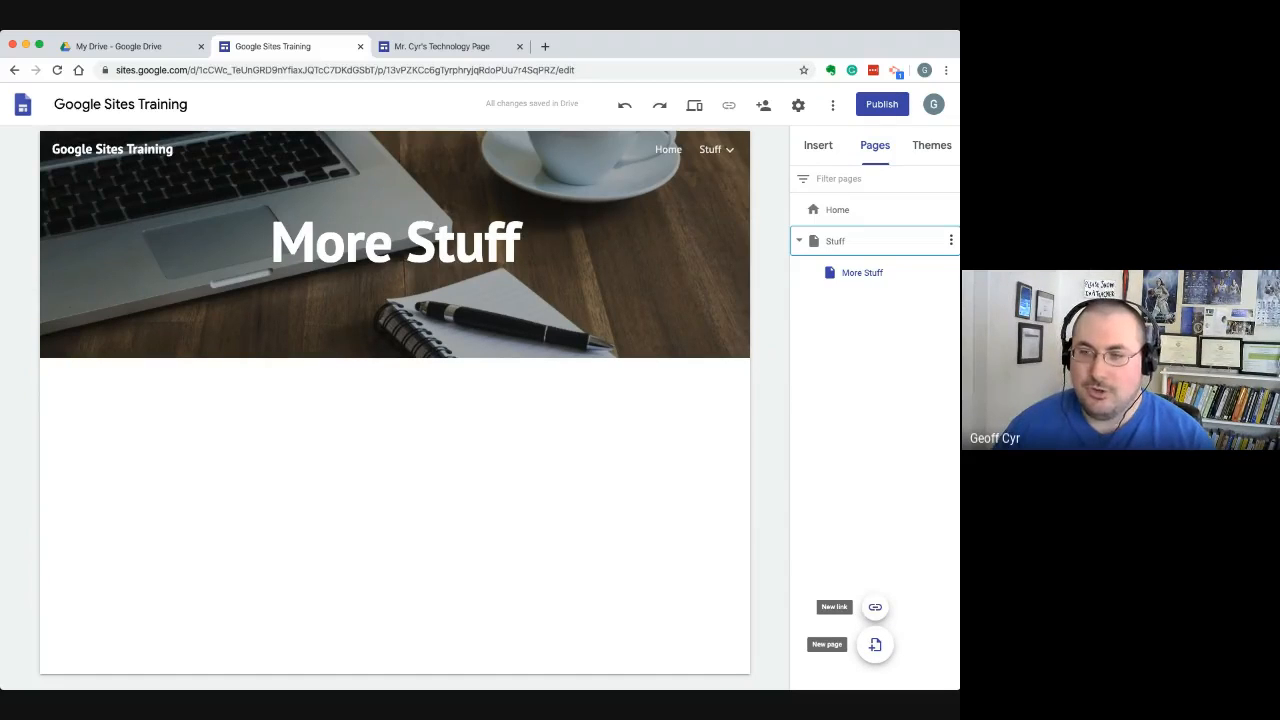
click(875, 607)
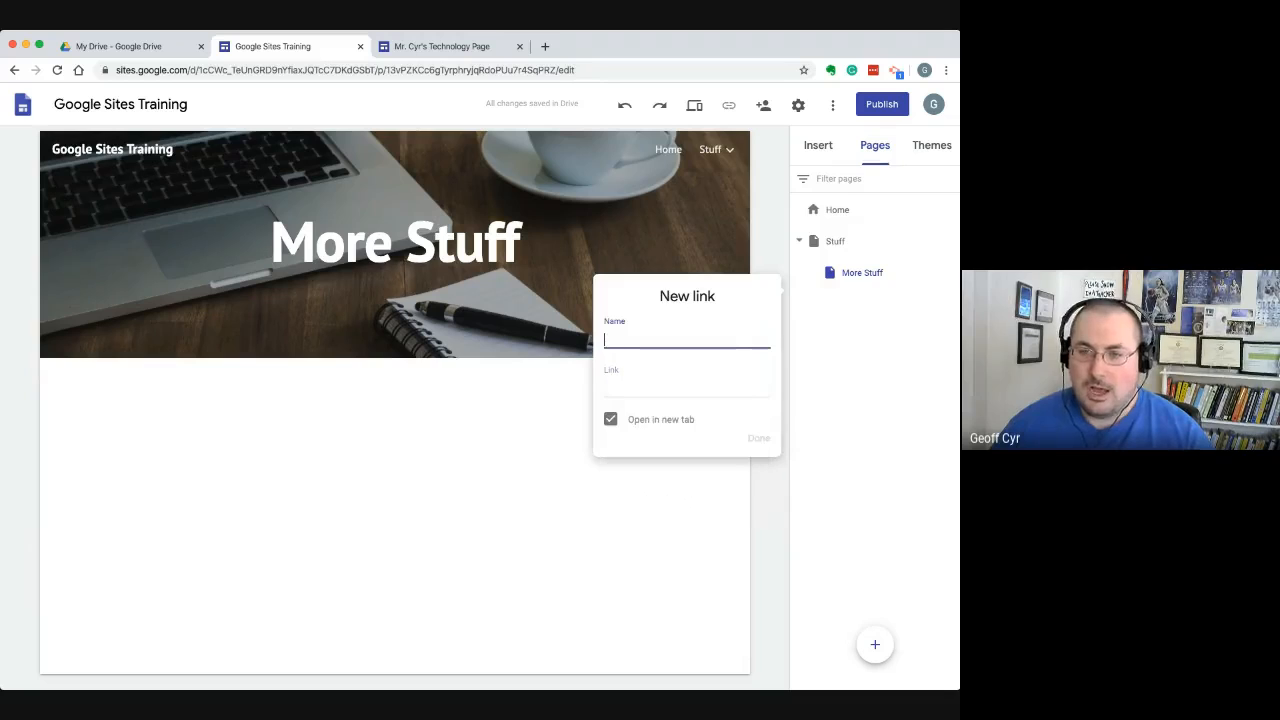
text(IXL)
key(Tab)
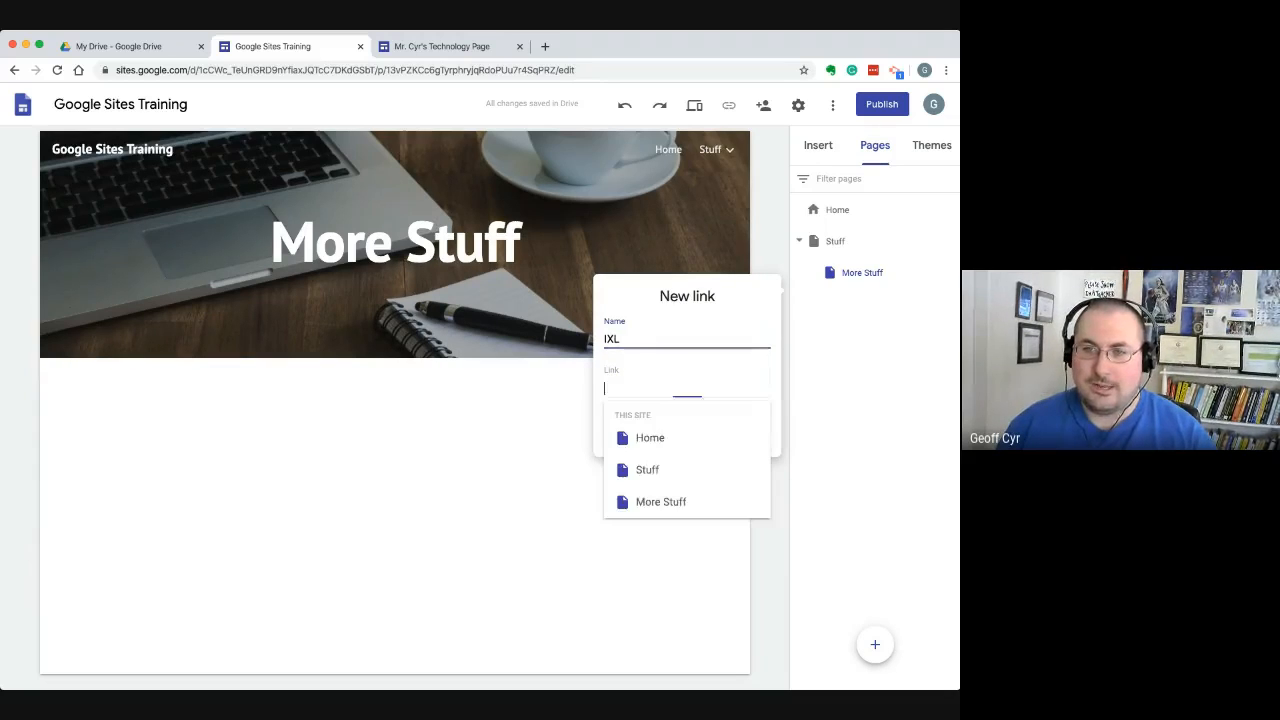
text(ixl.com)
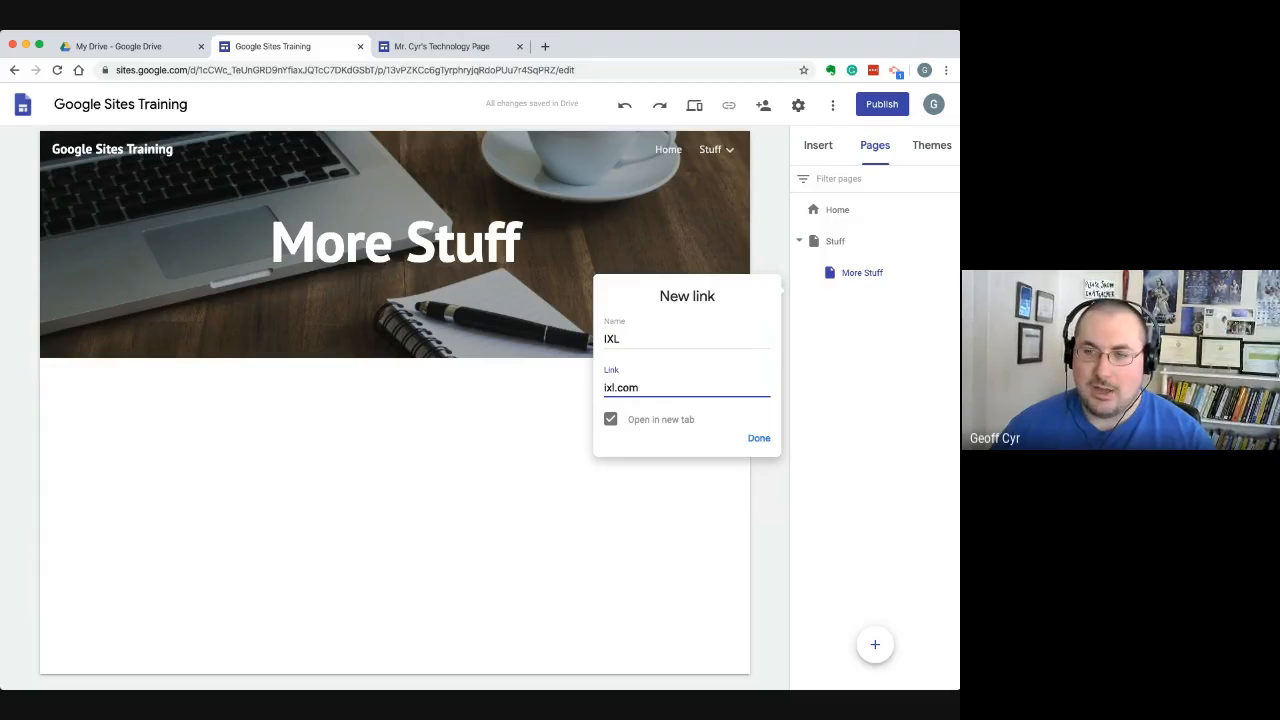
click(759, 438)
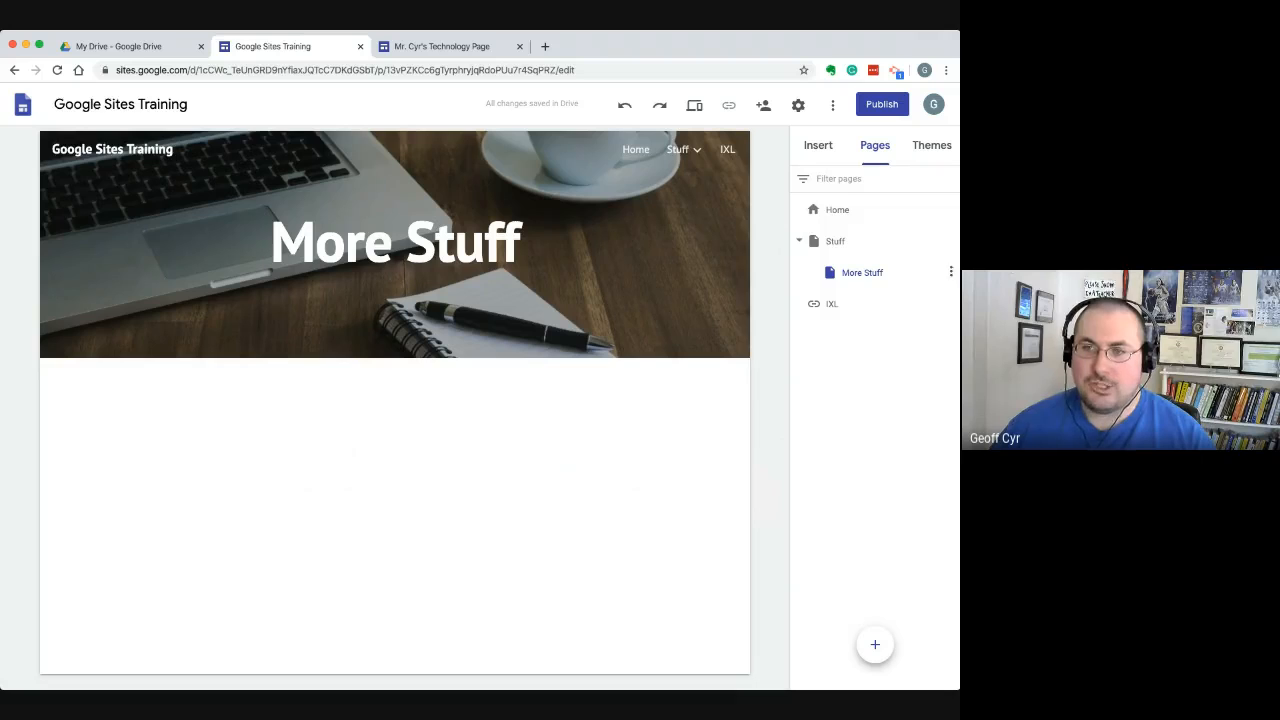
Delete the IXL link from the site's page list
mouse_move(684, 150)
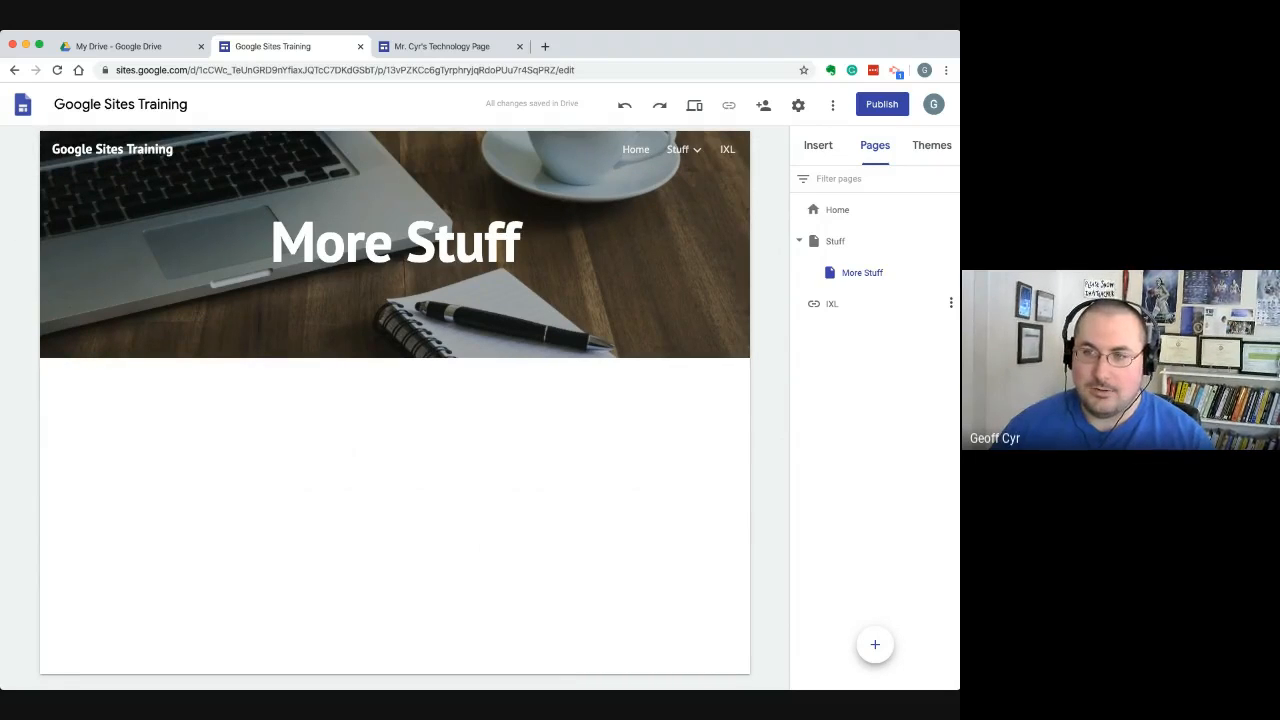
click(951, 302)
click(850, 374)
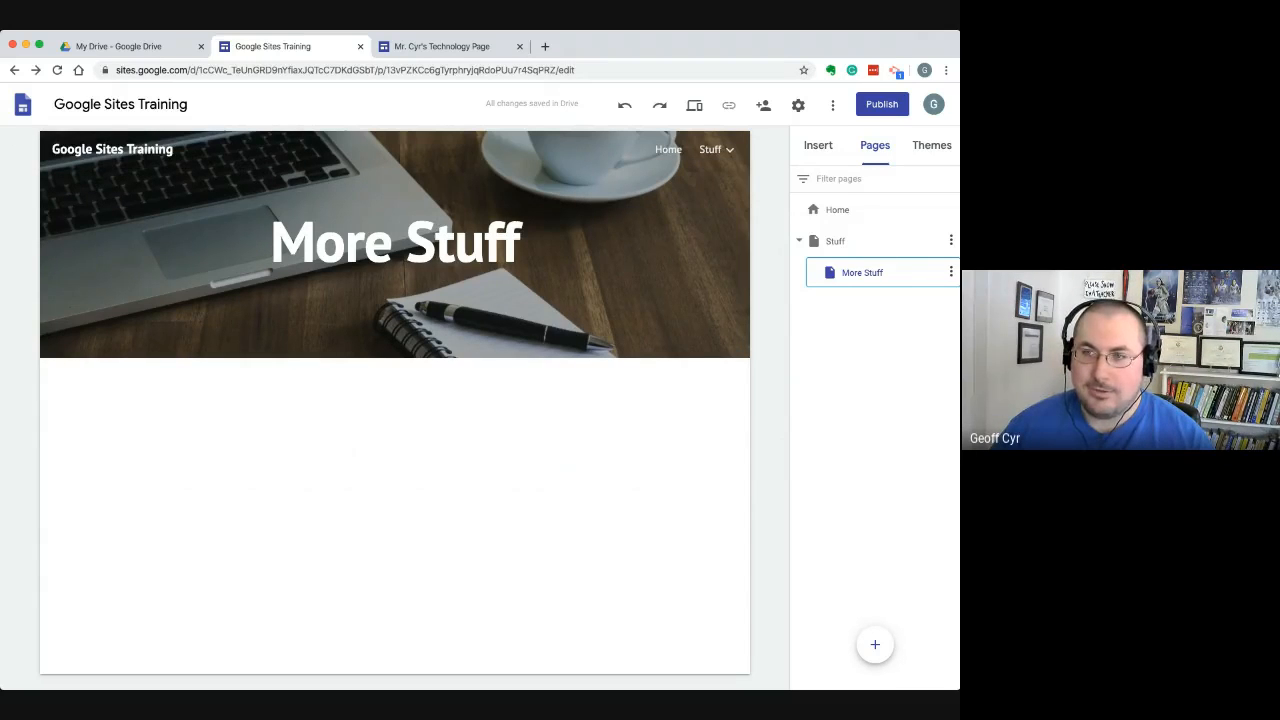
Hide the Stuff page from the navigation, and set Stuff itself to show in the navigation again
click(951, 241)
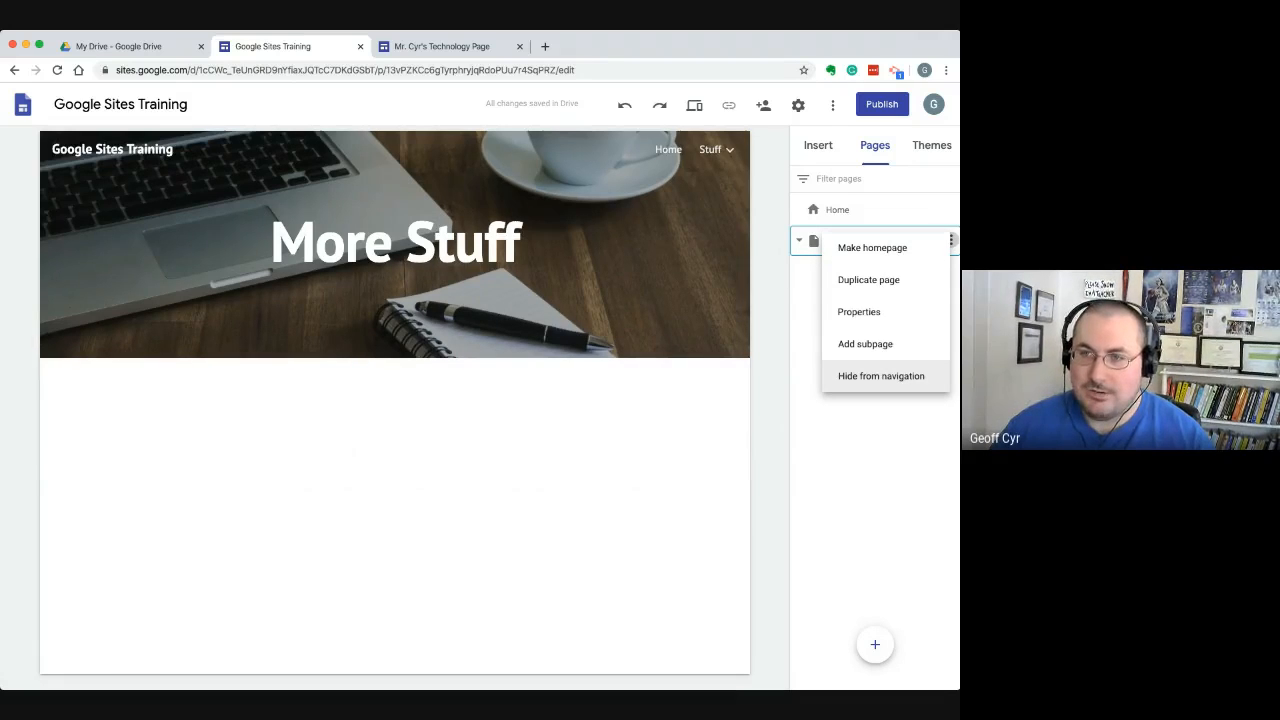
click(881, 376)
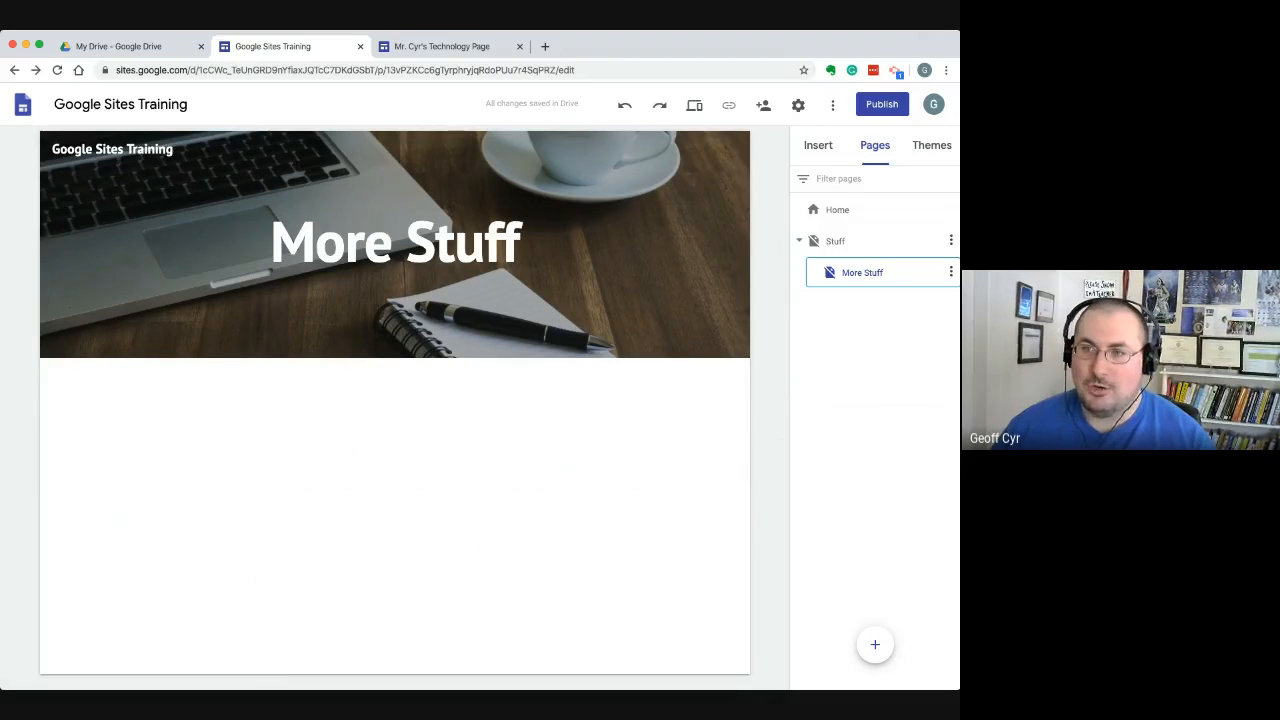
click(950, 241)
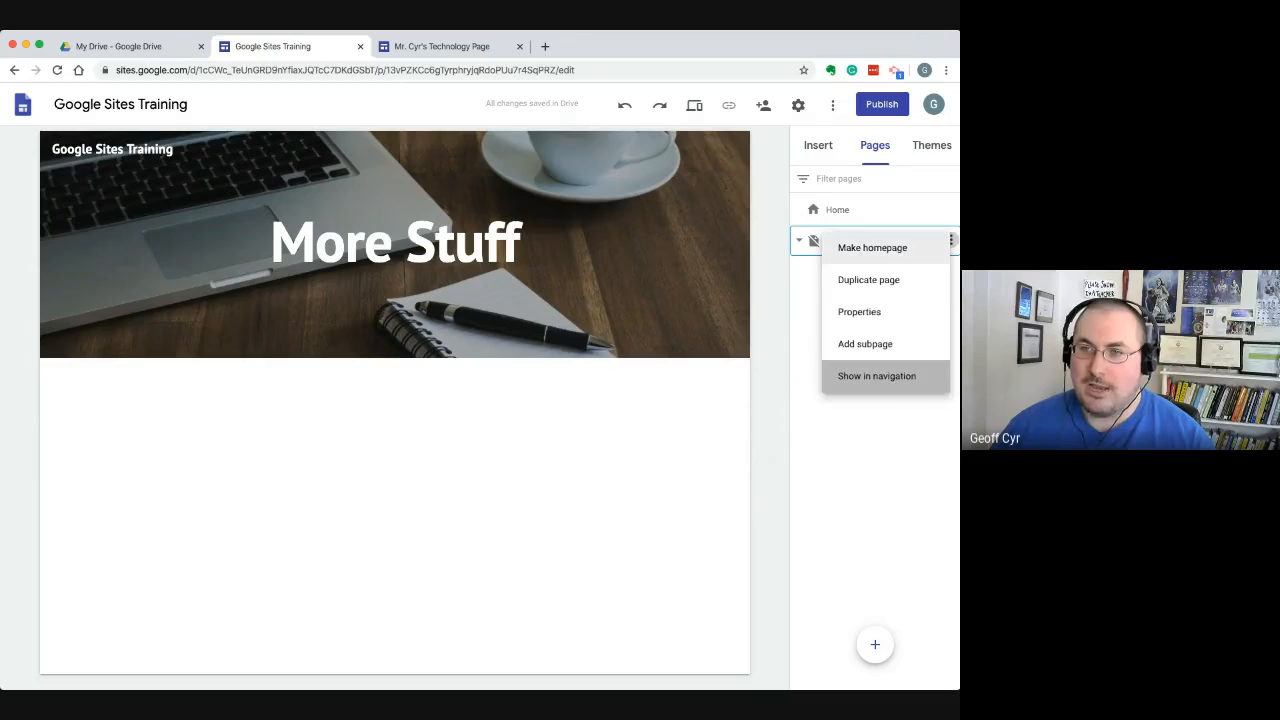
click(876, 375)
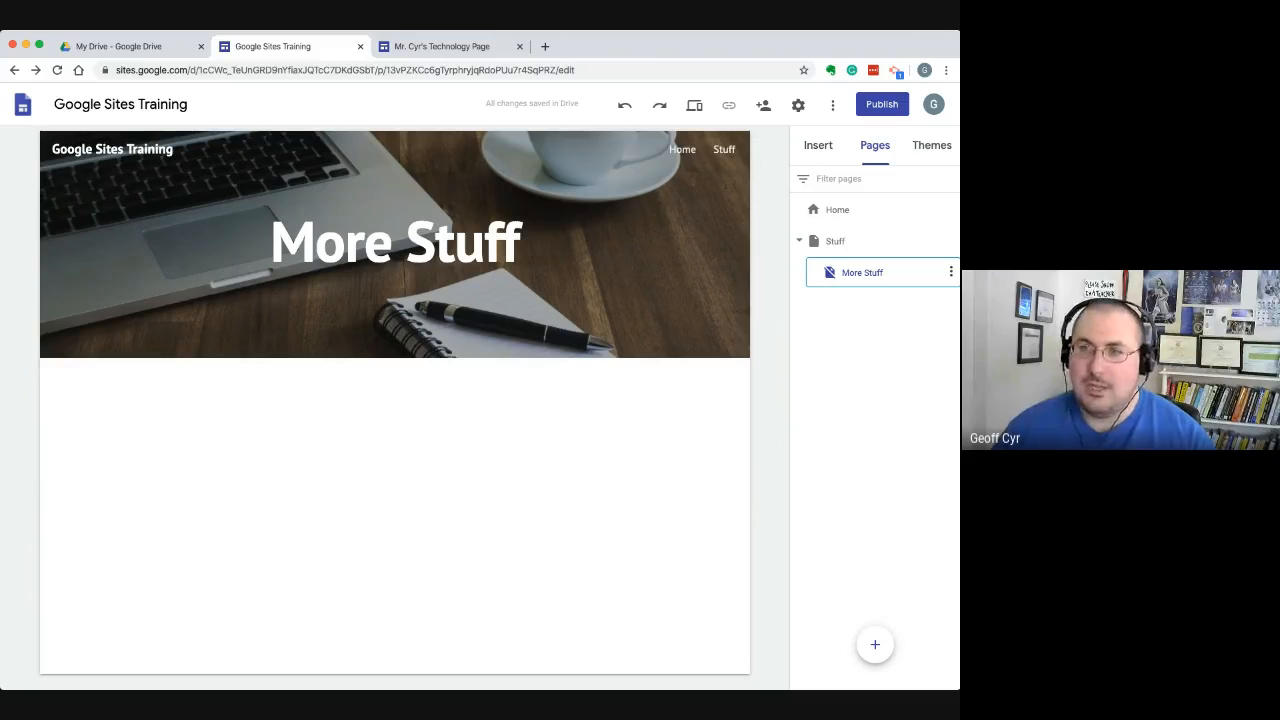
Open the Home page for editing and bring up the content elements and layouts available to insert
click(838, 210)
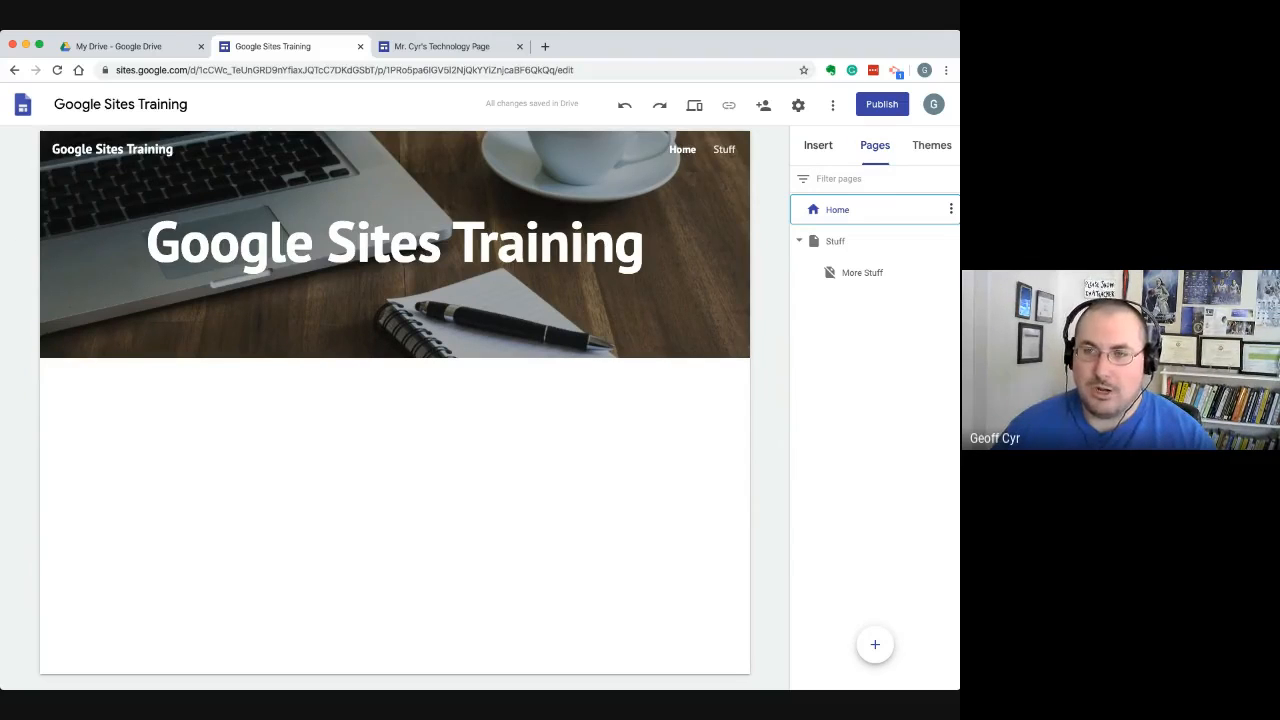
click(818, 146)
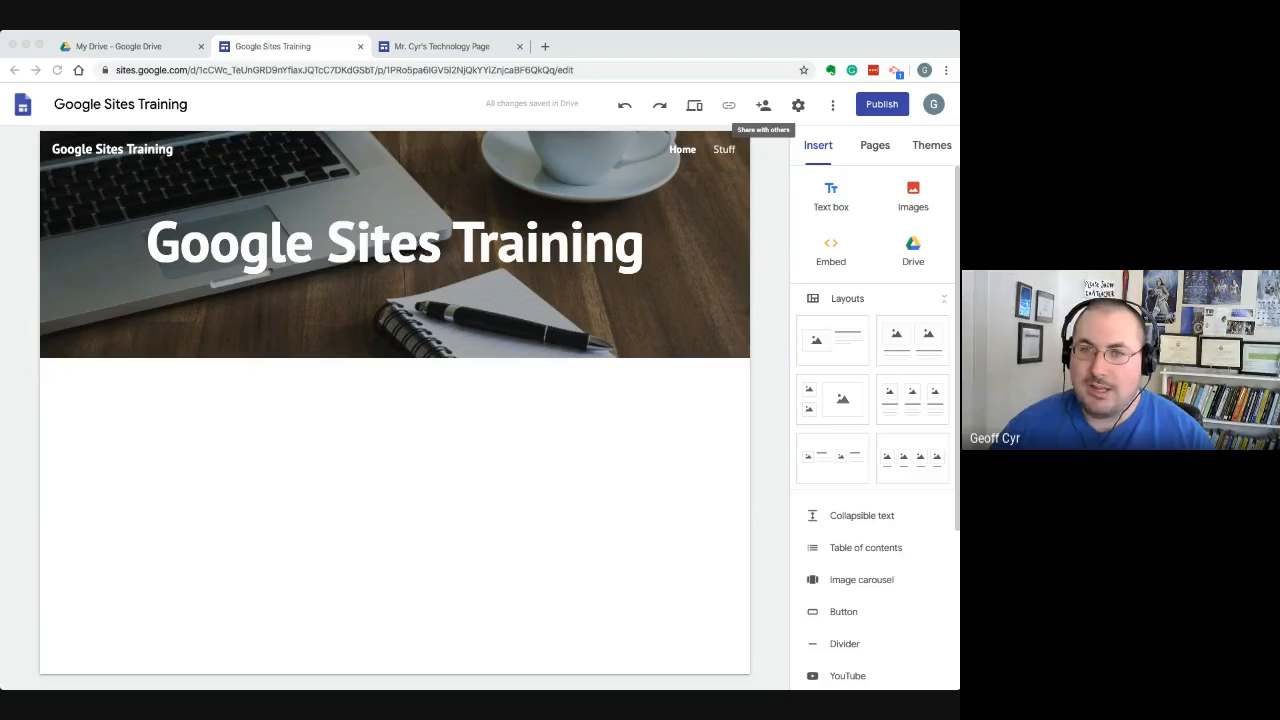
Look over the example technology site's Student Links page with its subpages collapsed, and return to the Google Sites Training site
click(442, 46)
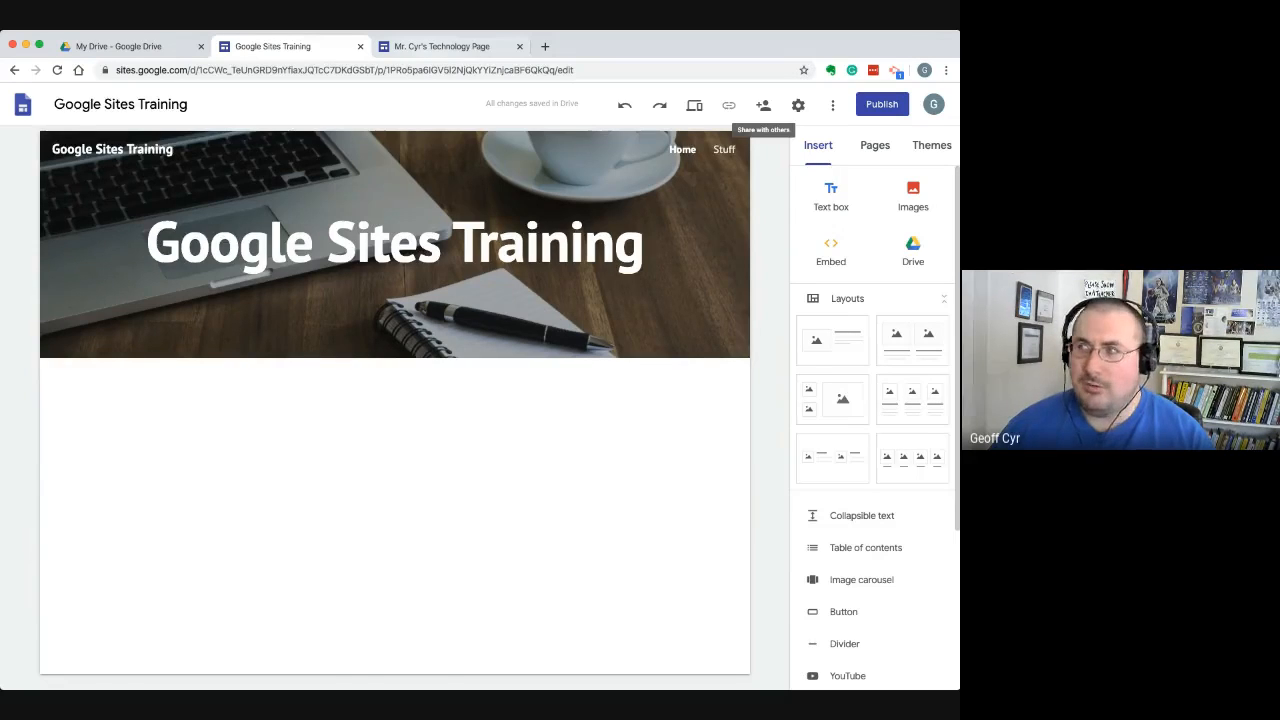
click(442, 46)
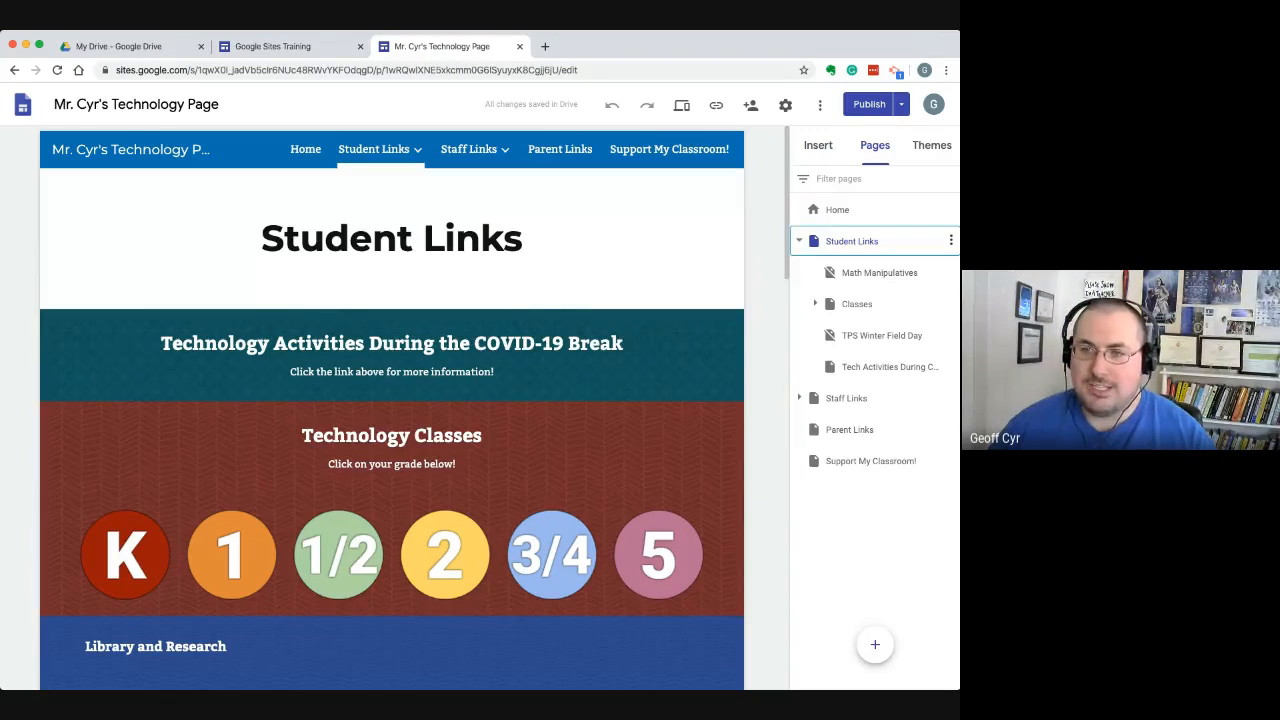
click(799, 241)
scroll(700, 420, down, 1)
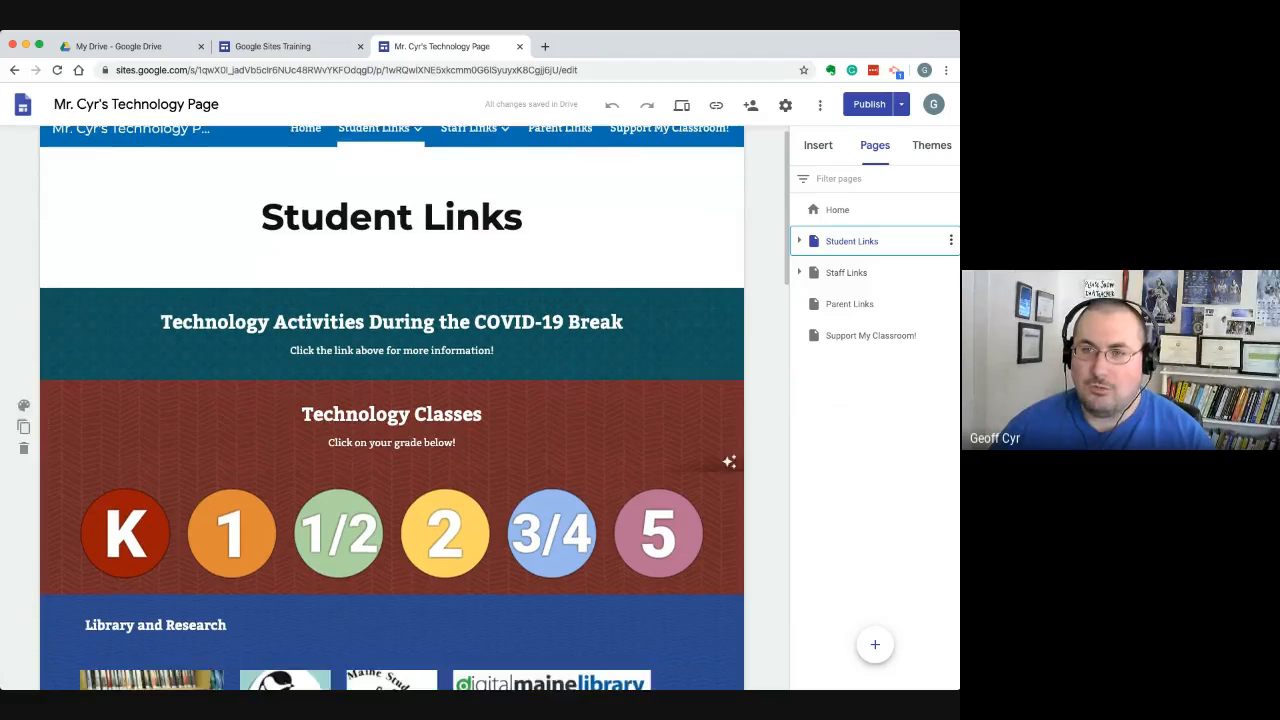
scroll(700, 420, up, 1)
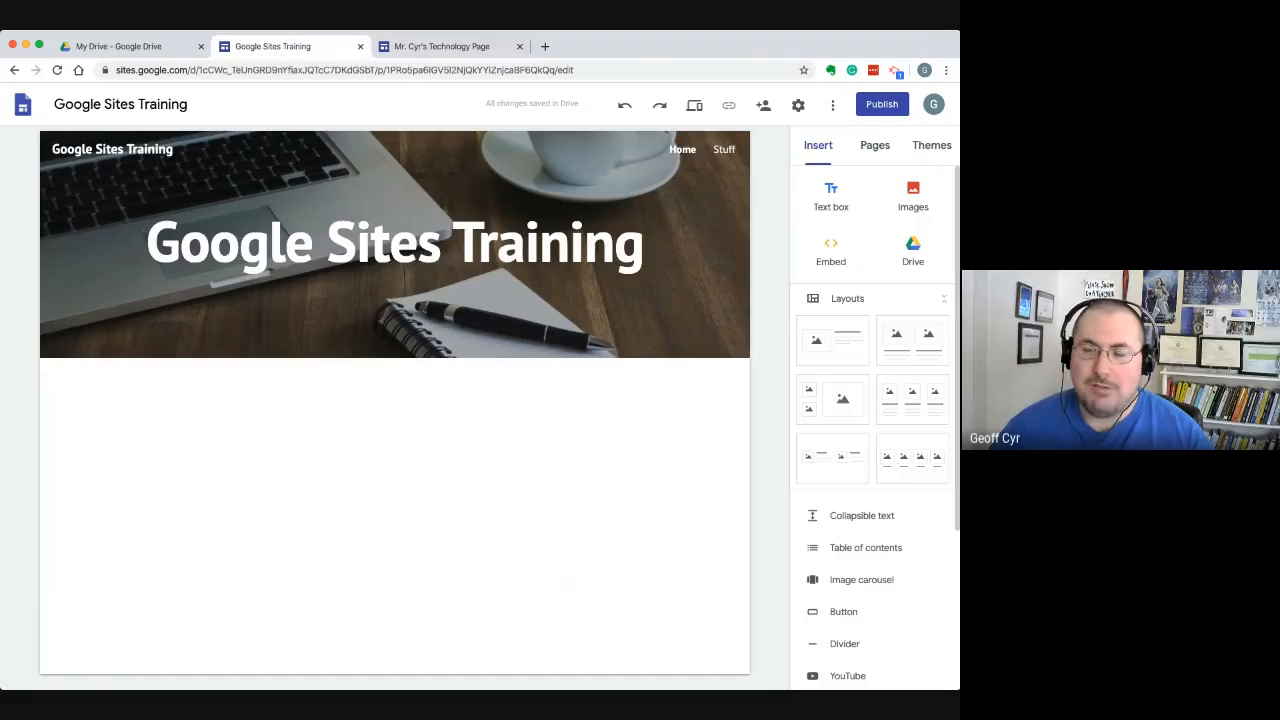
click(272, 46)
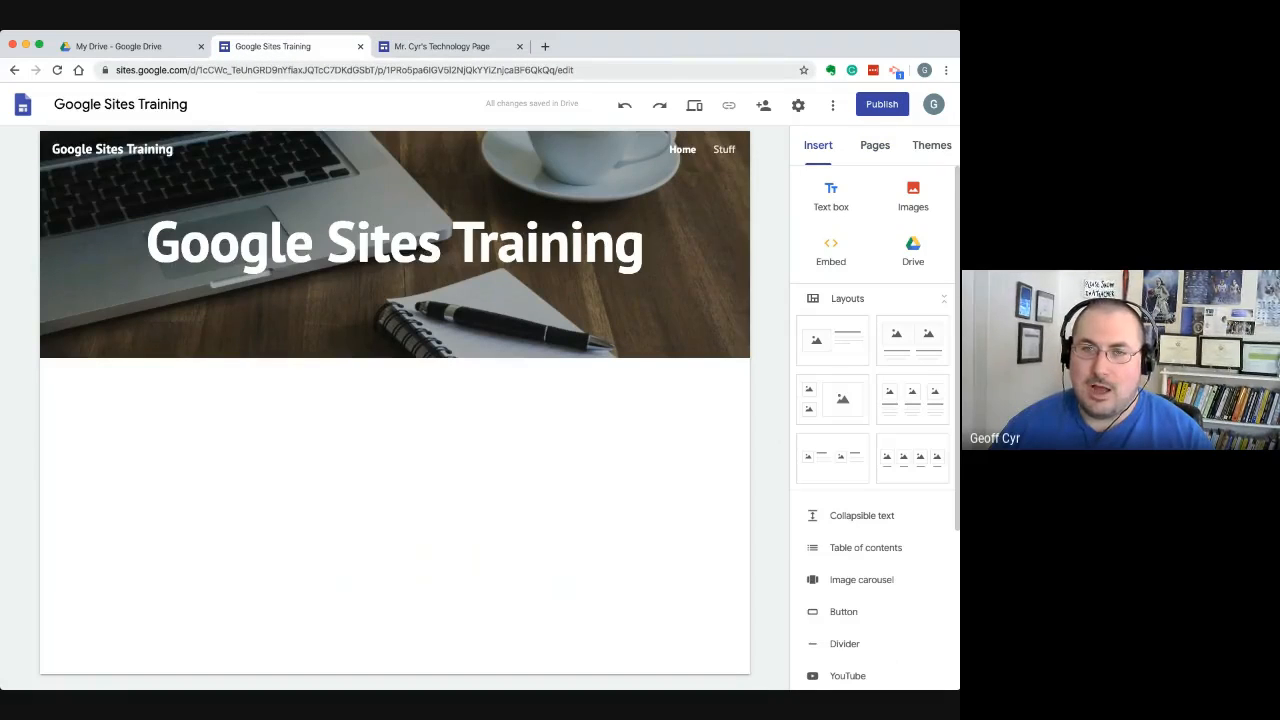
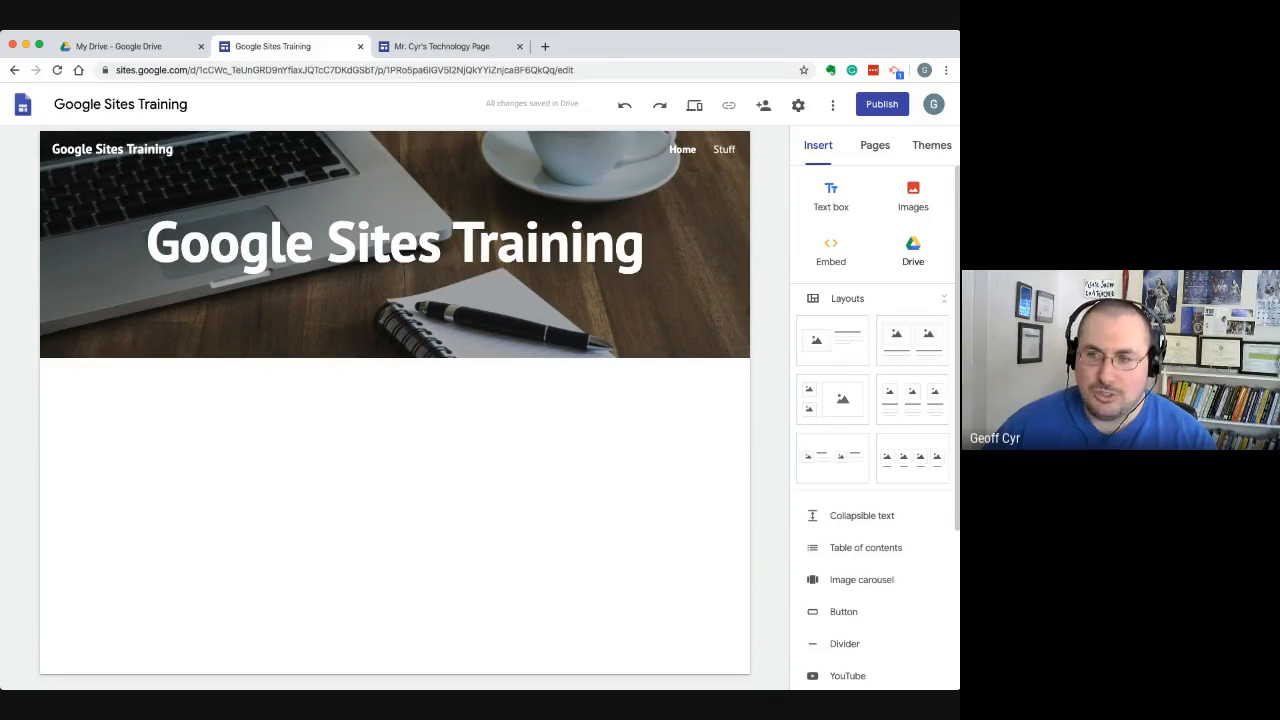
Insert the layout with three images and captions, check its third placeholder's content options, and delete the section again
scroll(913, 252, down, 1)
scroll(913, 252, up, 1)
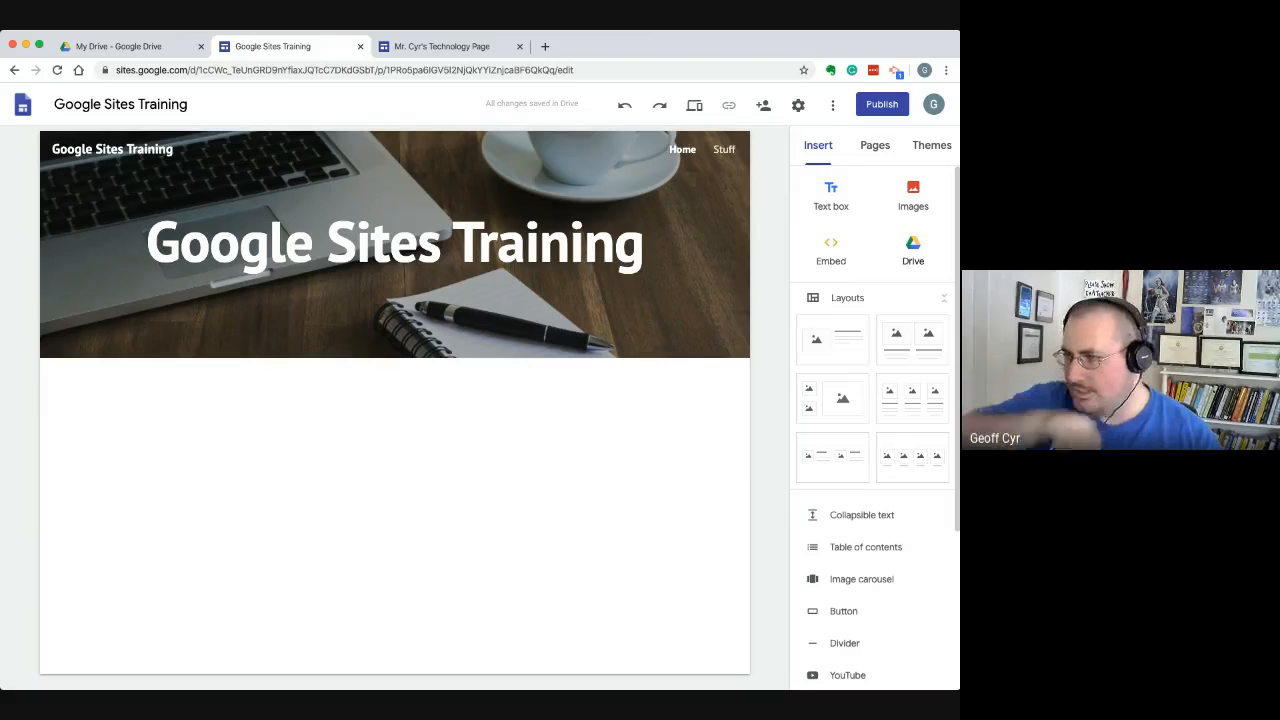
scroll(875, 426, down, 2)
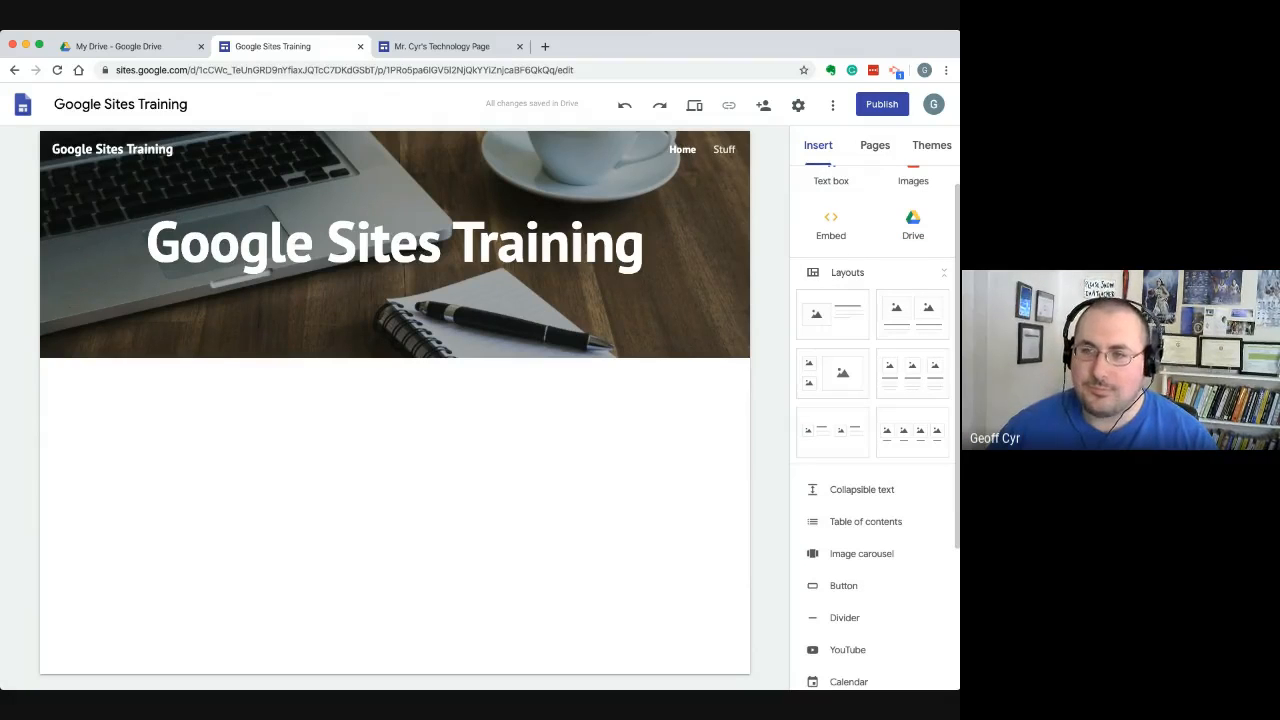
scroll(875, 426, down, 2)
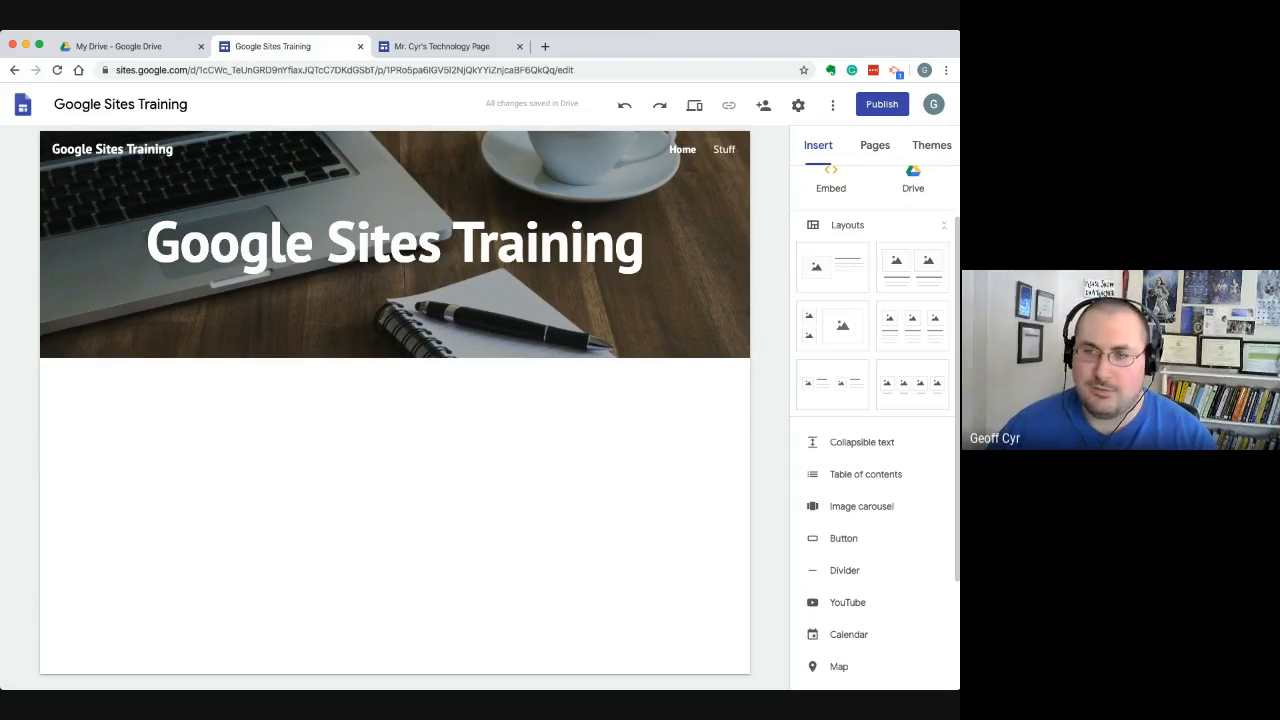
click(912, 326)
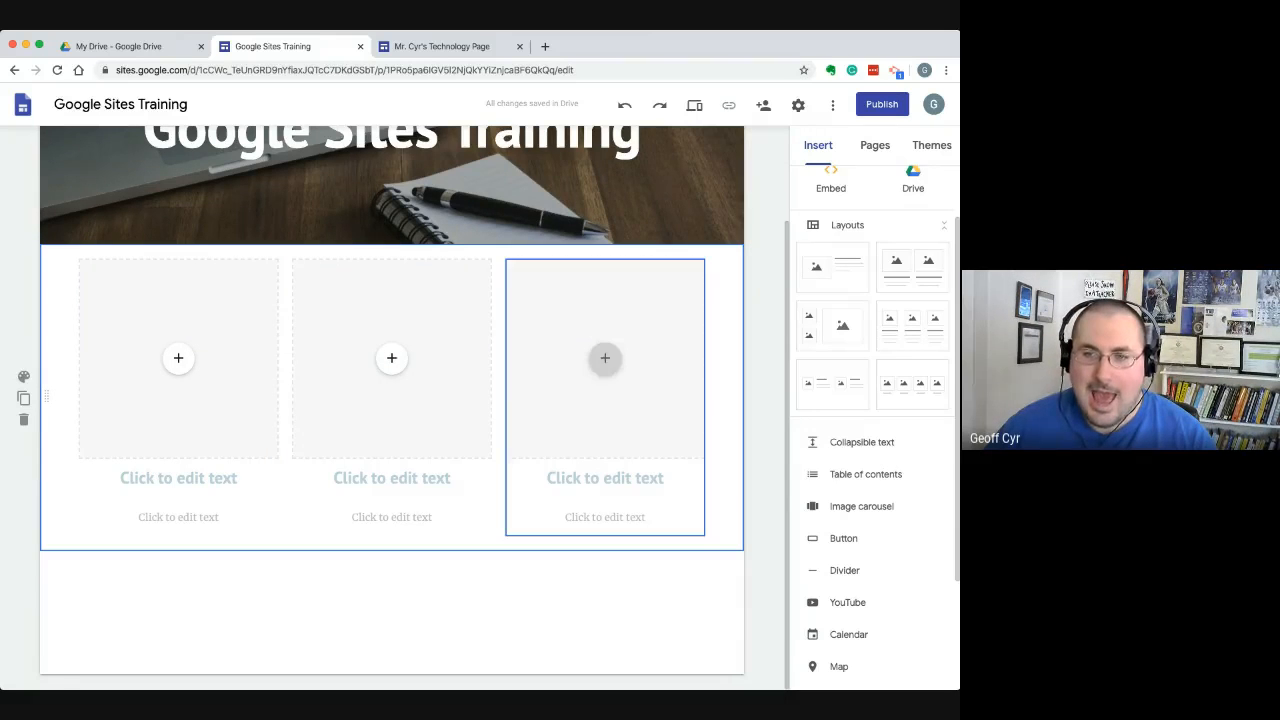
click(605, 358)
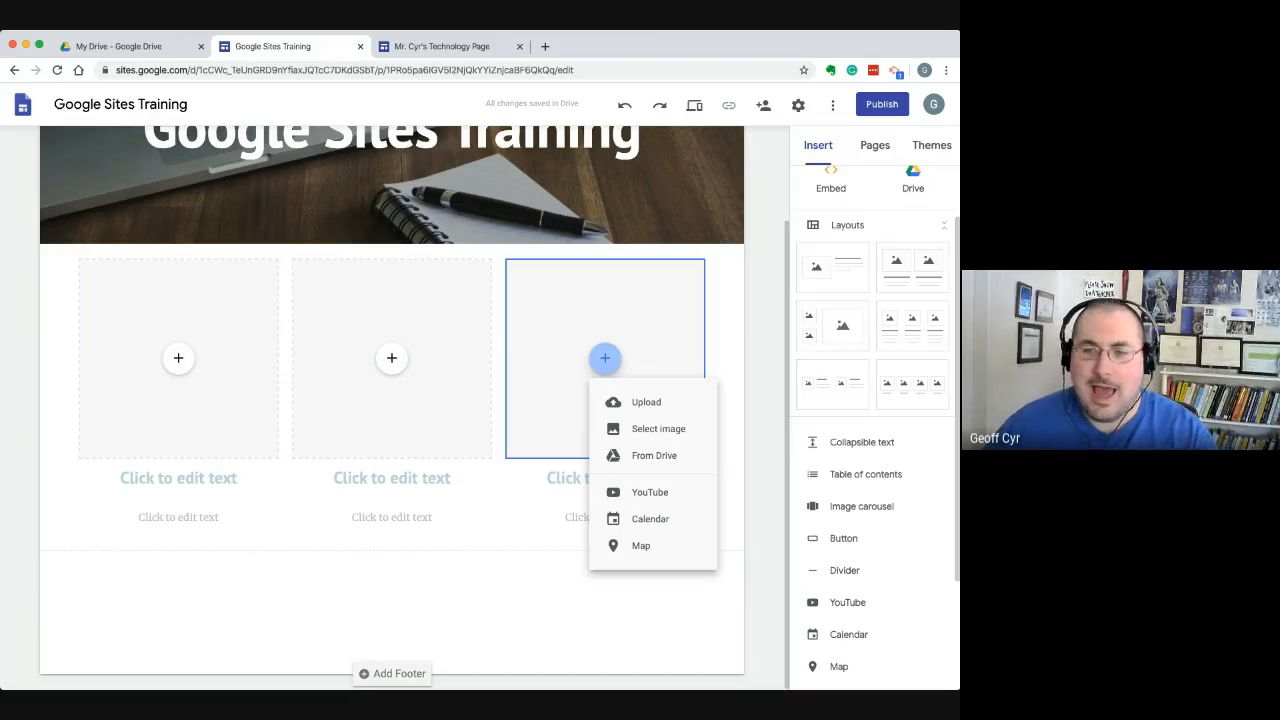
click(598, 604)
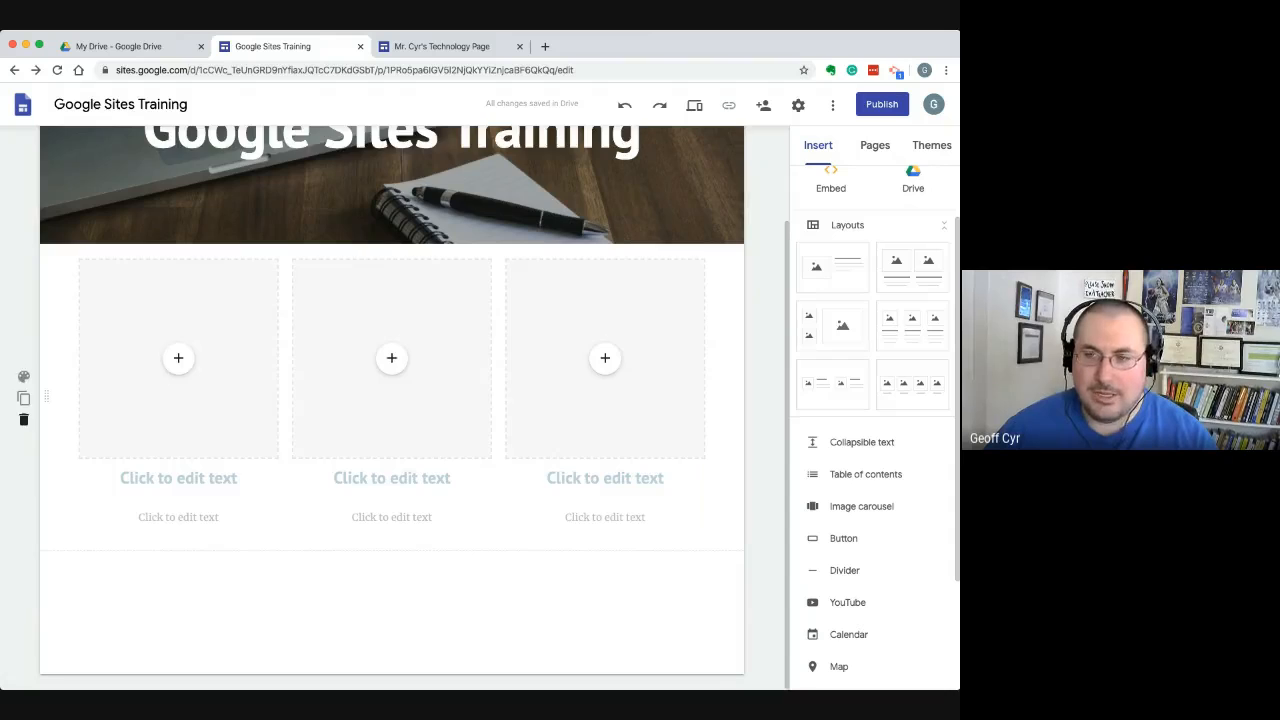
click(24, 419)
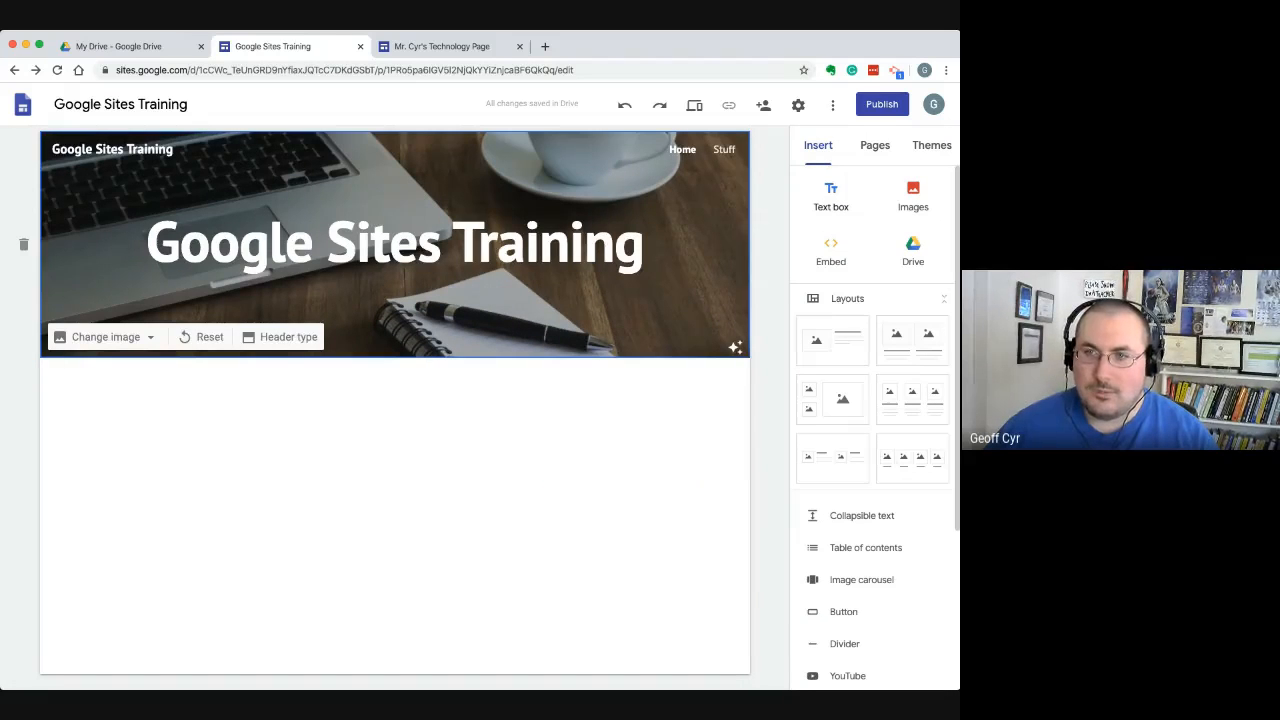
Insert a text box below the header reading "The quick brown fox jumped over the lazy dog"
click(830, 196)
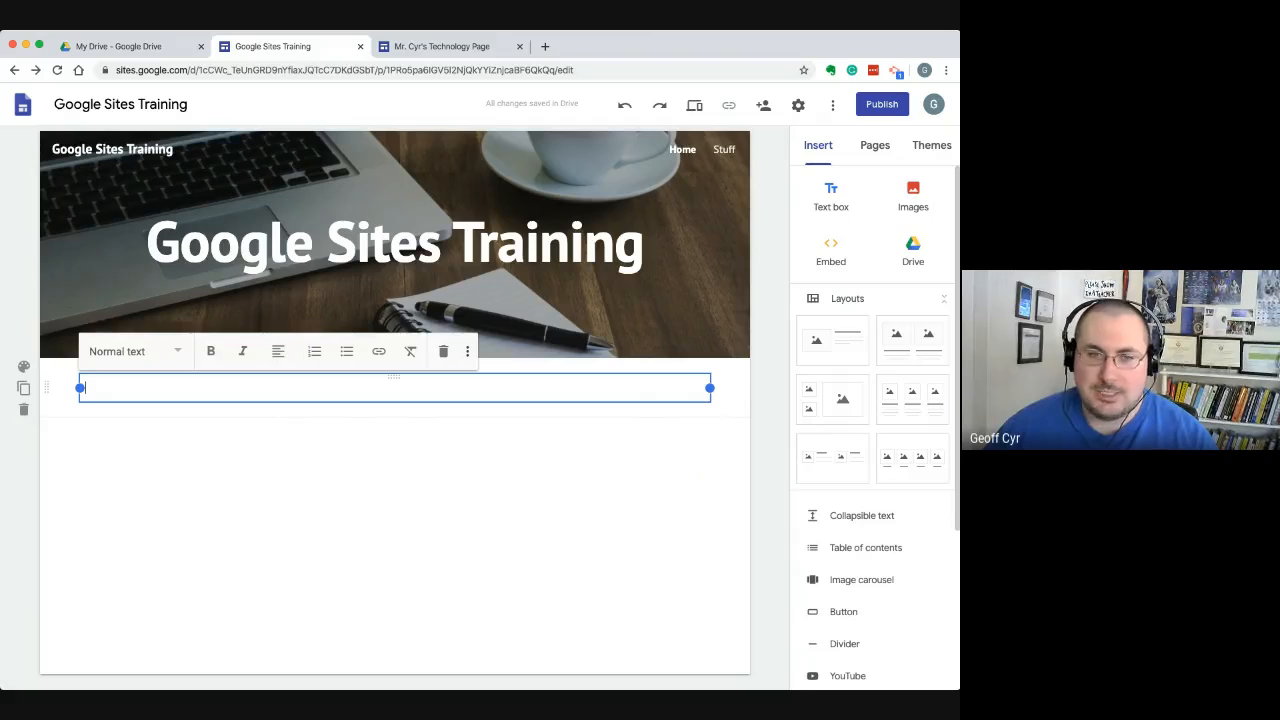
text(The qu)
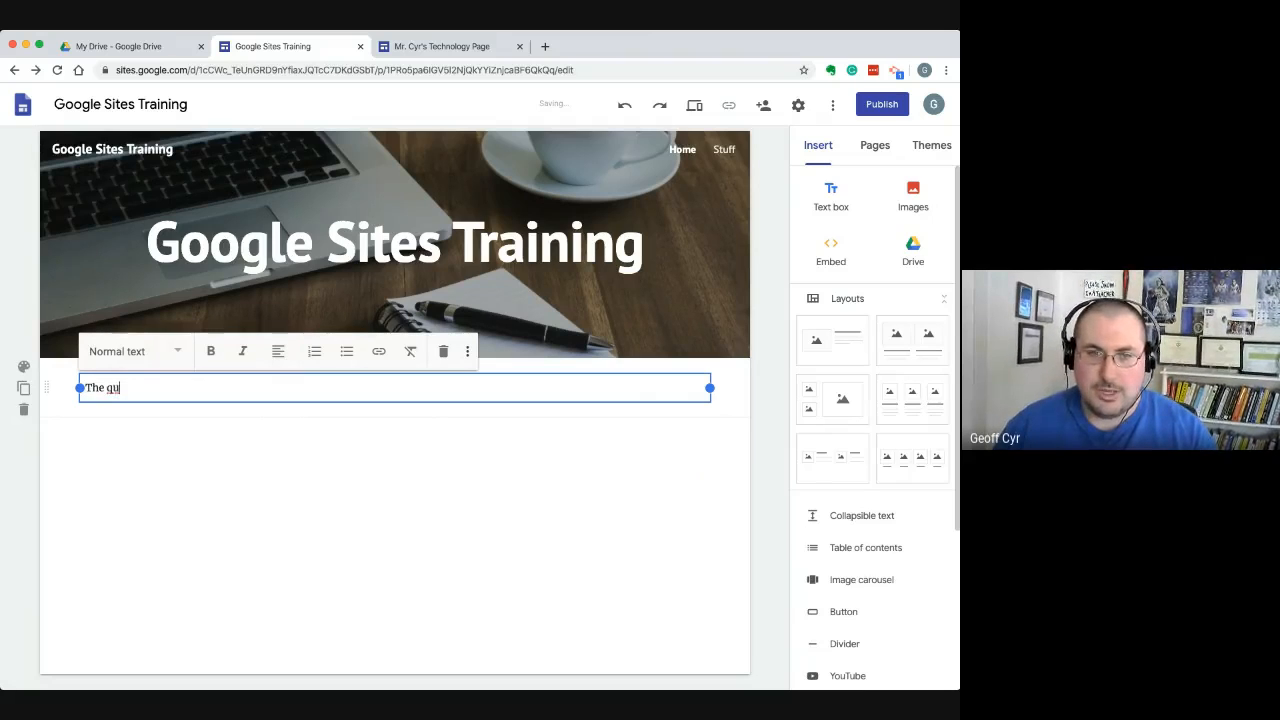
text(ick brown fox j)
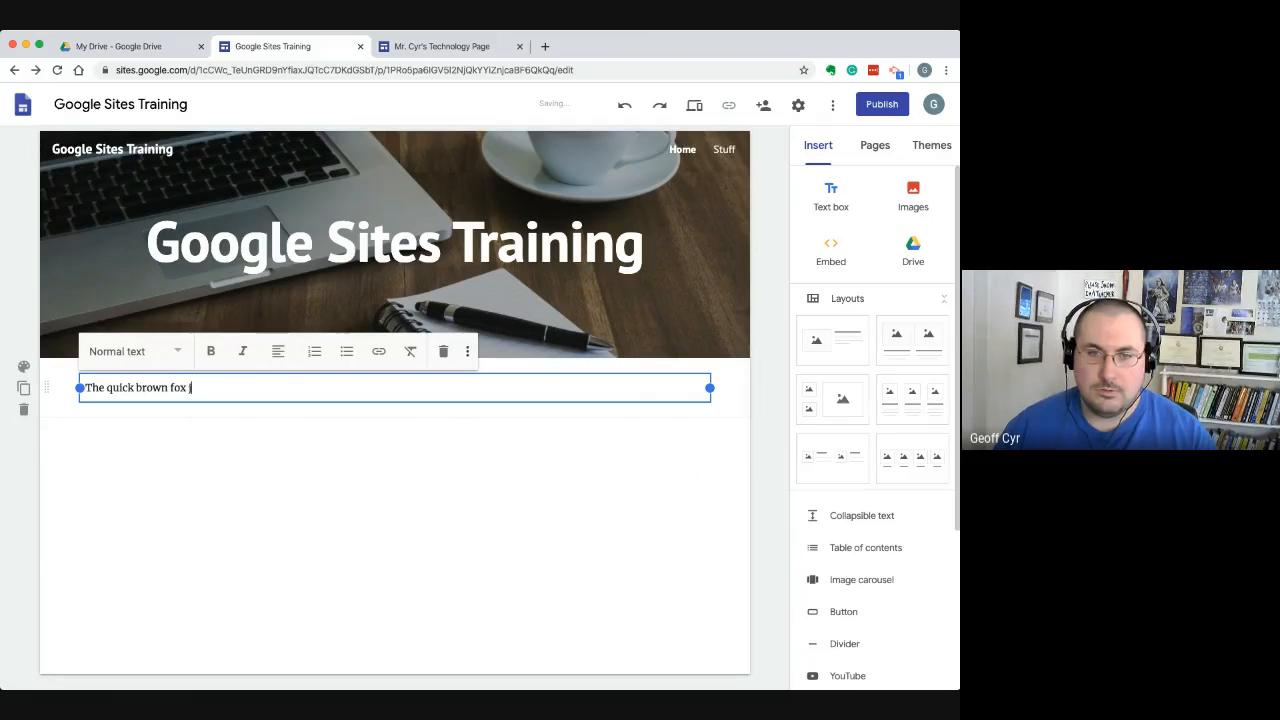
text(umped over the )
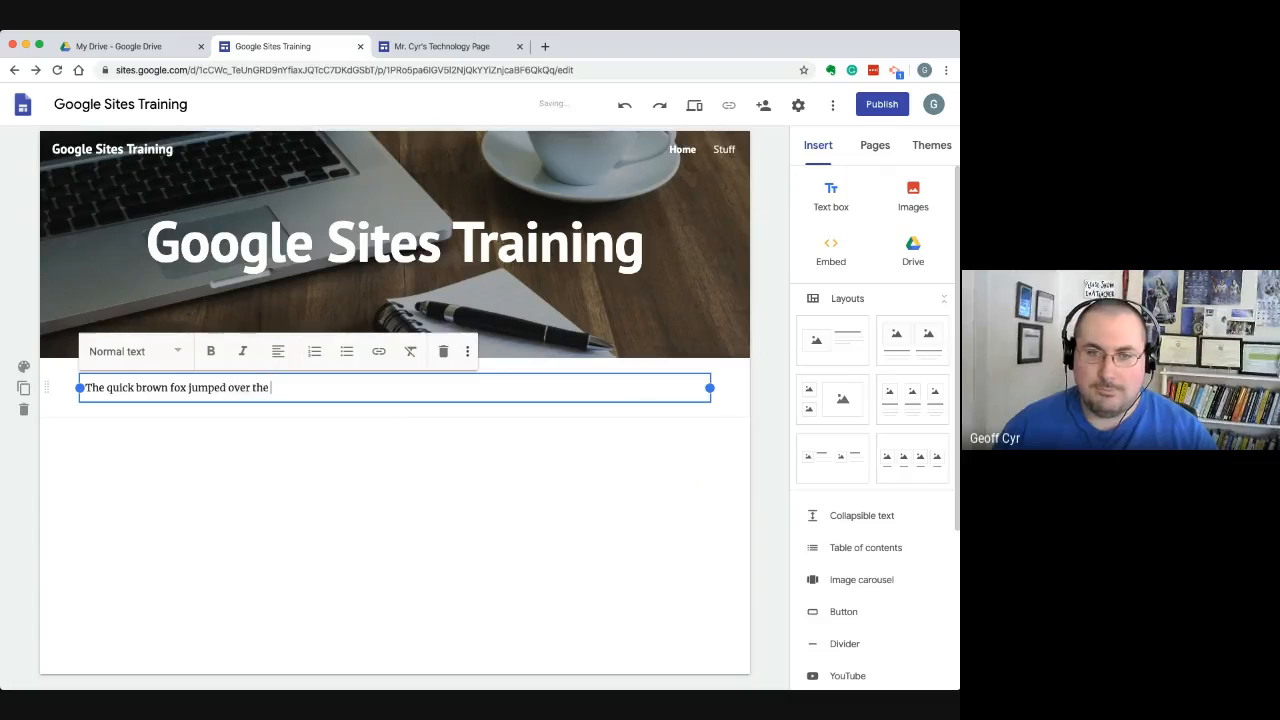
text(lazy dog)
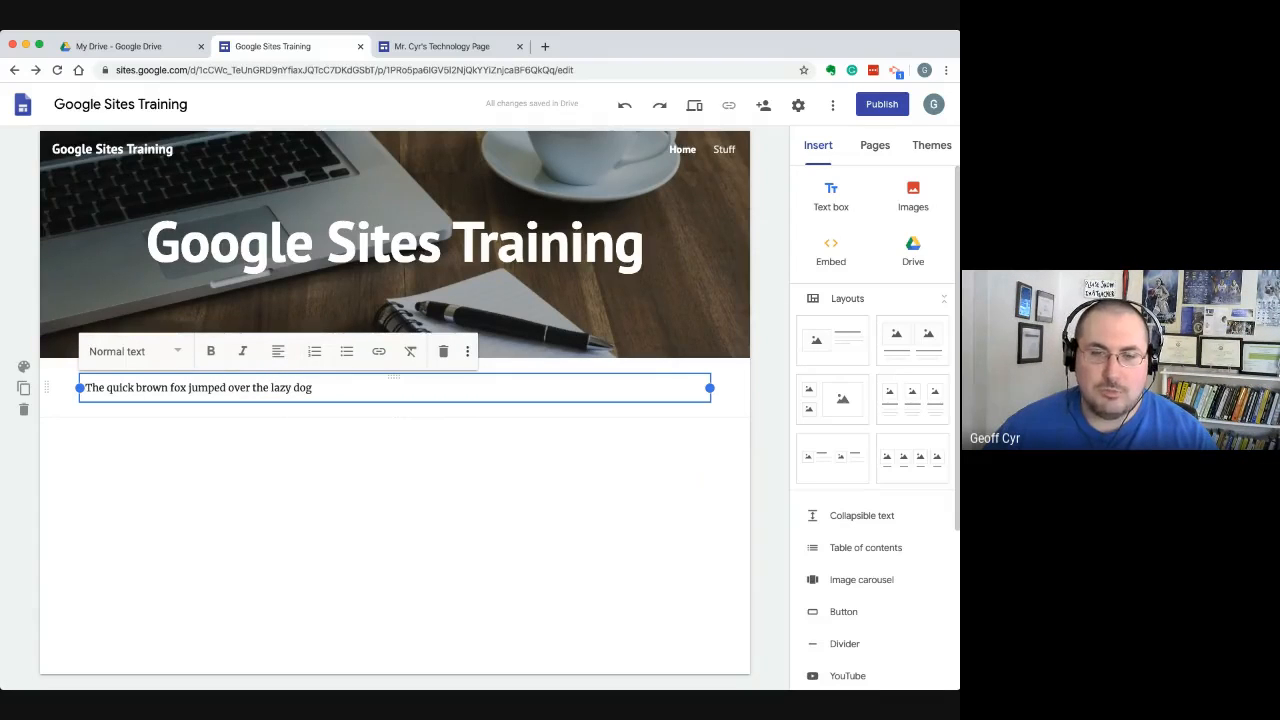
Replace the whole sentence in the text box with "IXL.com"
drag(313, 388, 84, 388)
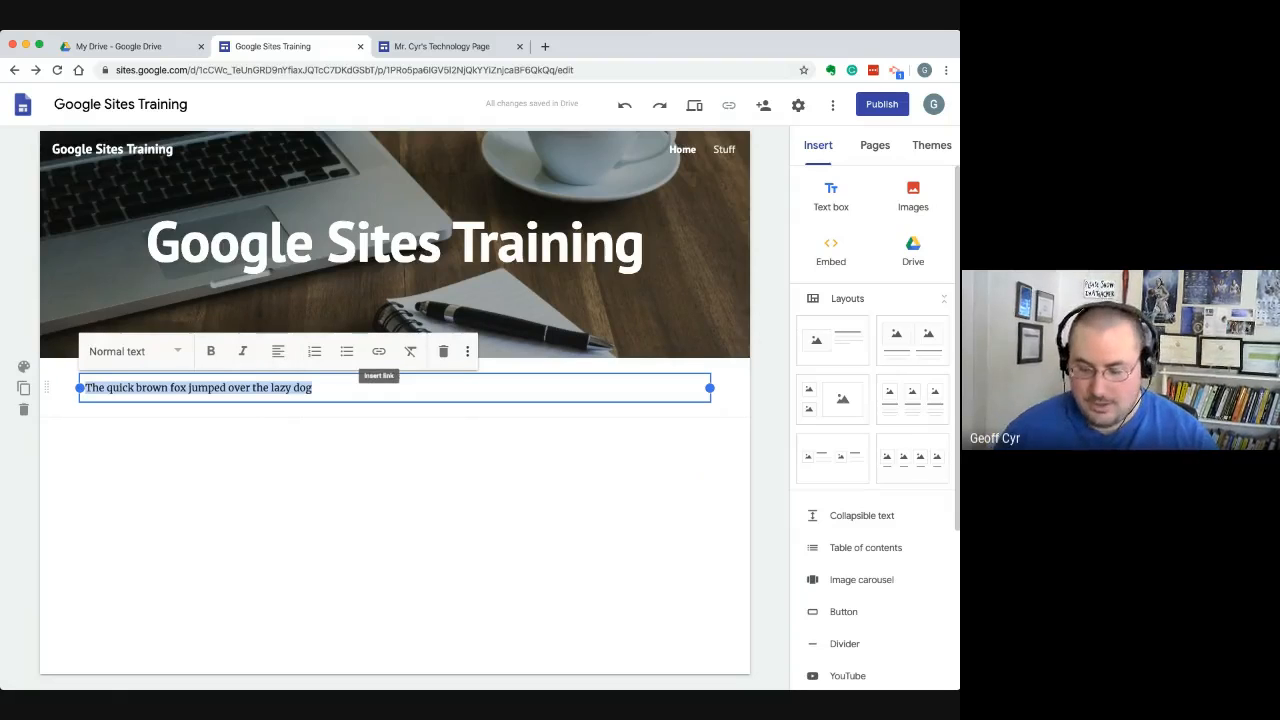
text(Ixl)
key(BackSpace)
key(BackSpace)
text(XL.com)
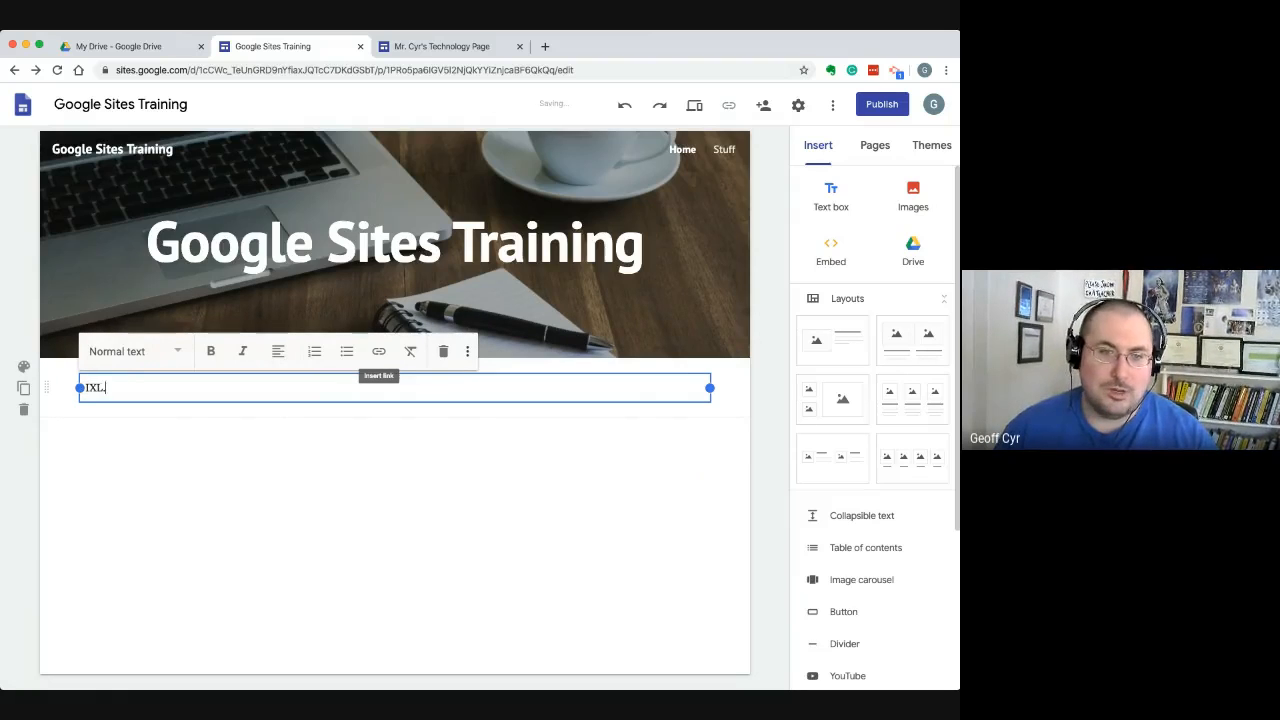
Turn the IXL.com text into a hyperlink to ixl.com
key(shift+Left)
key(shift+Left)
key(shift+Left)
key(shift+Left)
key(shift+Left)
key(shift+Left)
key(shift+Left)
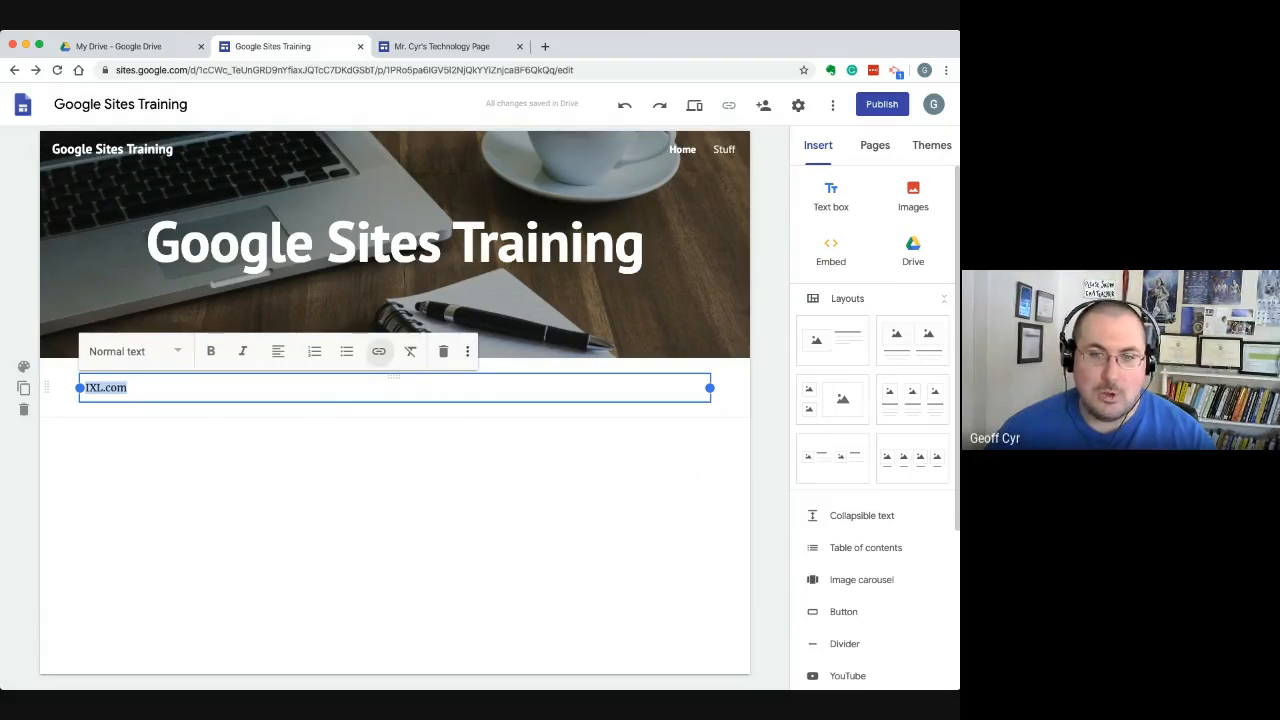
click(378, 351)
text(ixl.com)
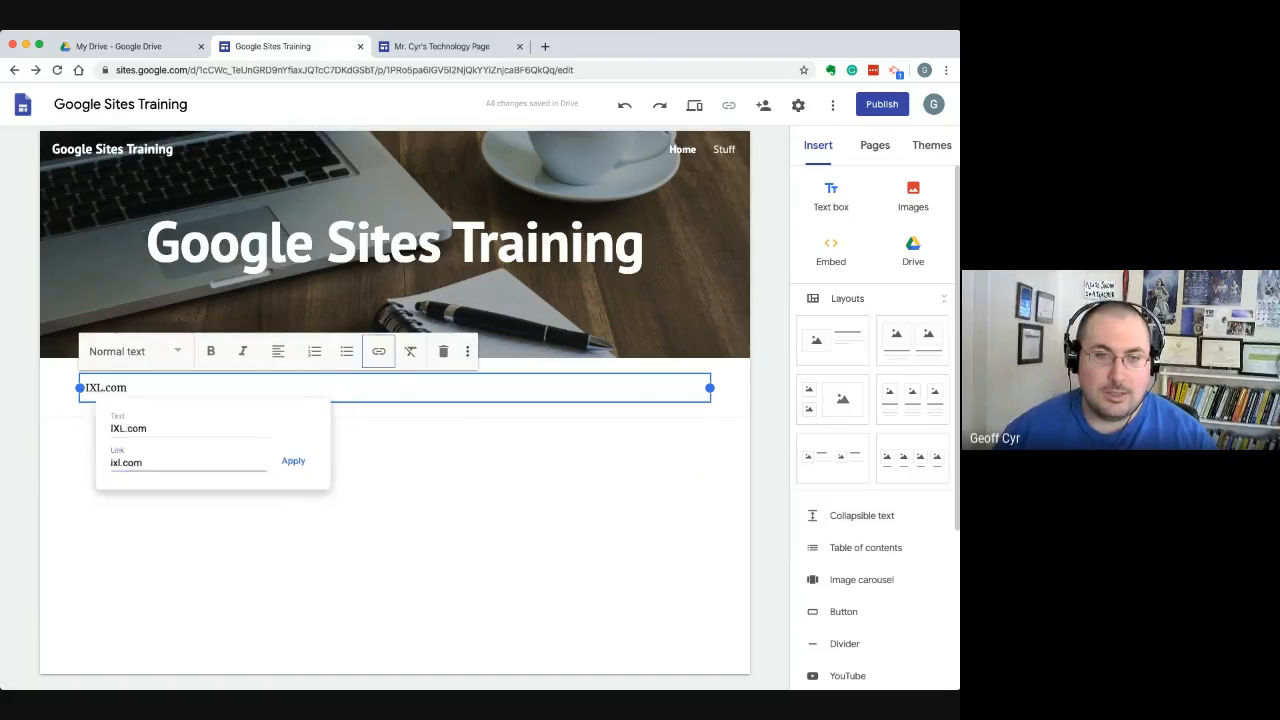
key(Return)
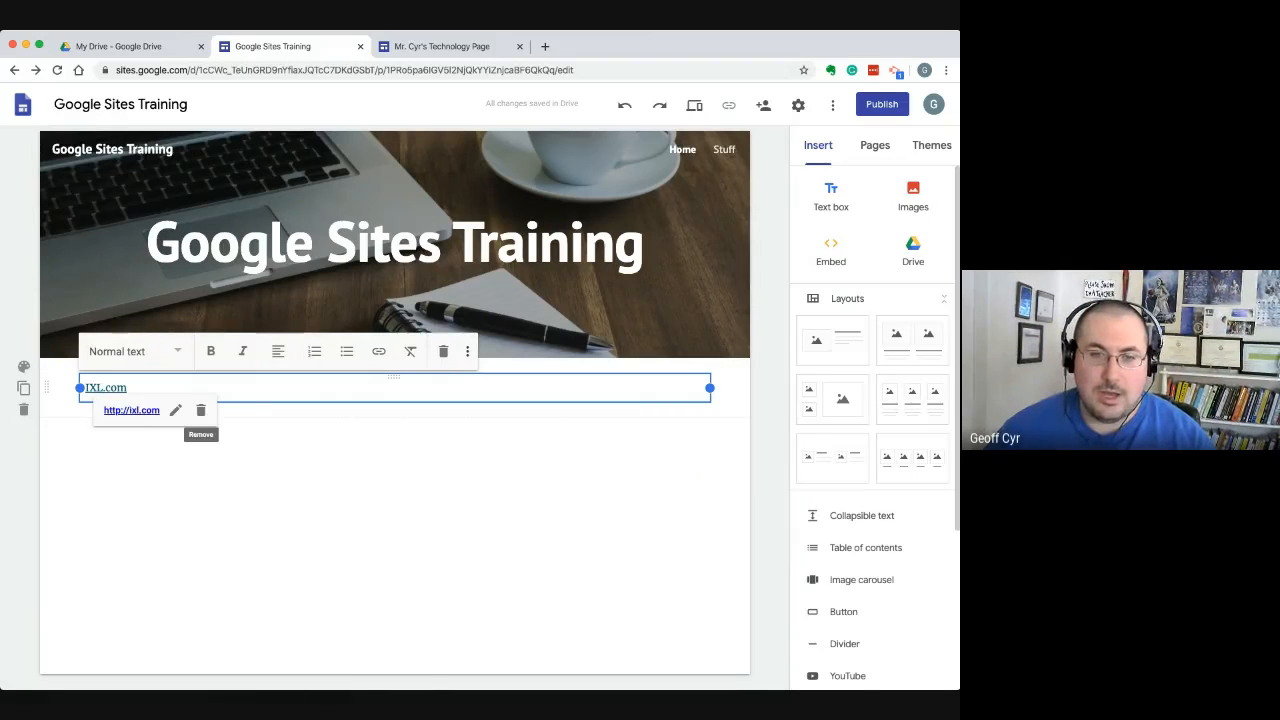
Remove the hyperlink from the IXL.com text and keep its style as Normal text
click(200, 409)
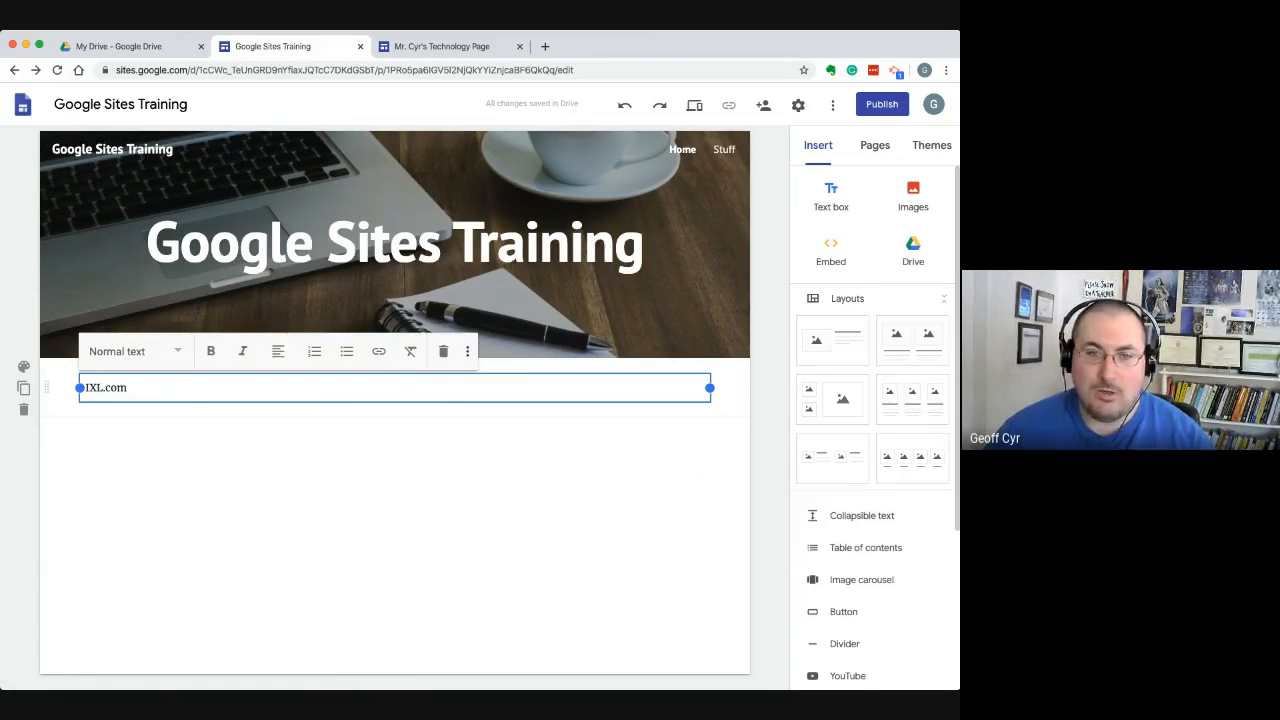
click(136, 352)
click(137, 359)
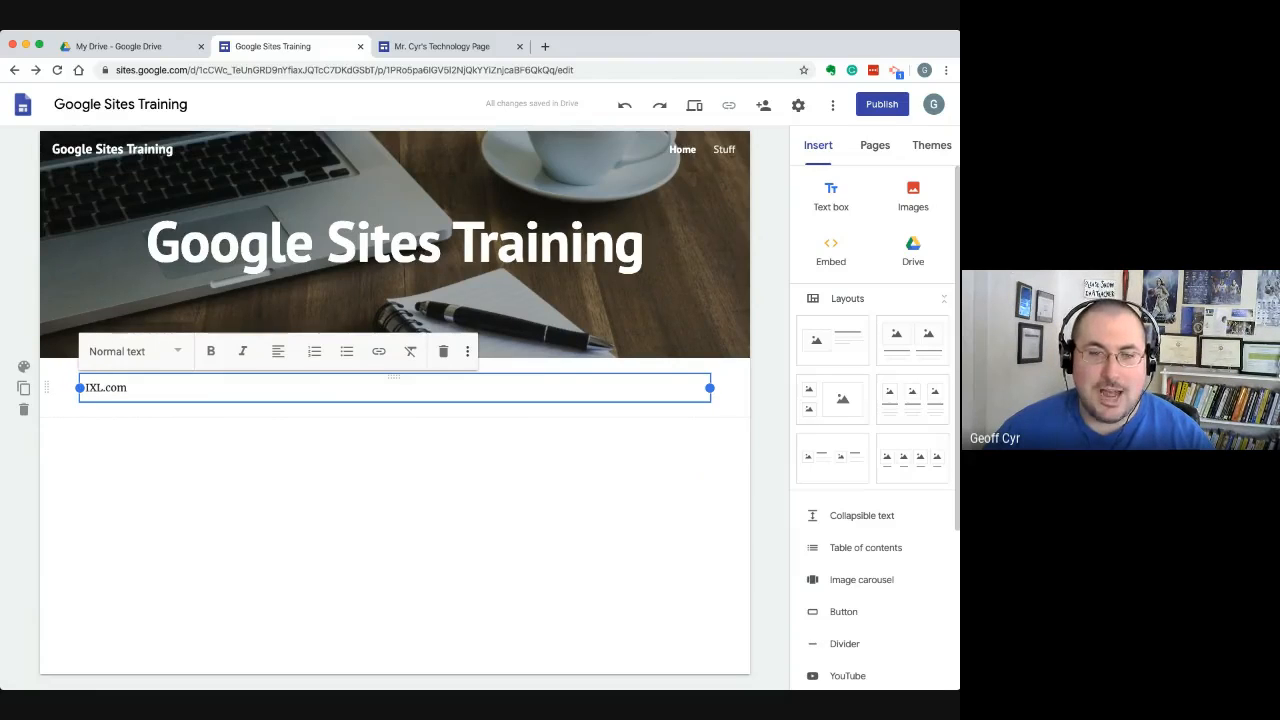
Try the Title, Heading, Subheading and Small styles on the IXL.com text, and return it to Normal text
drag(128, 388, 85, 388)
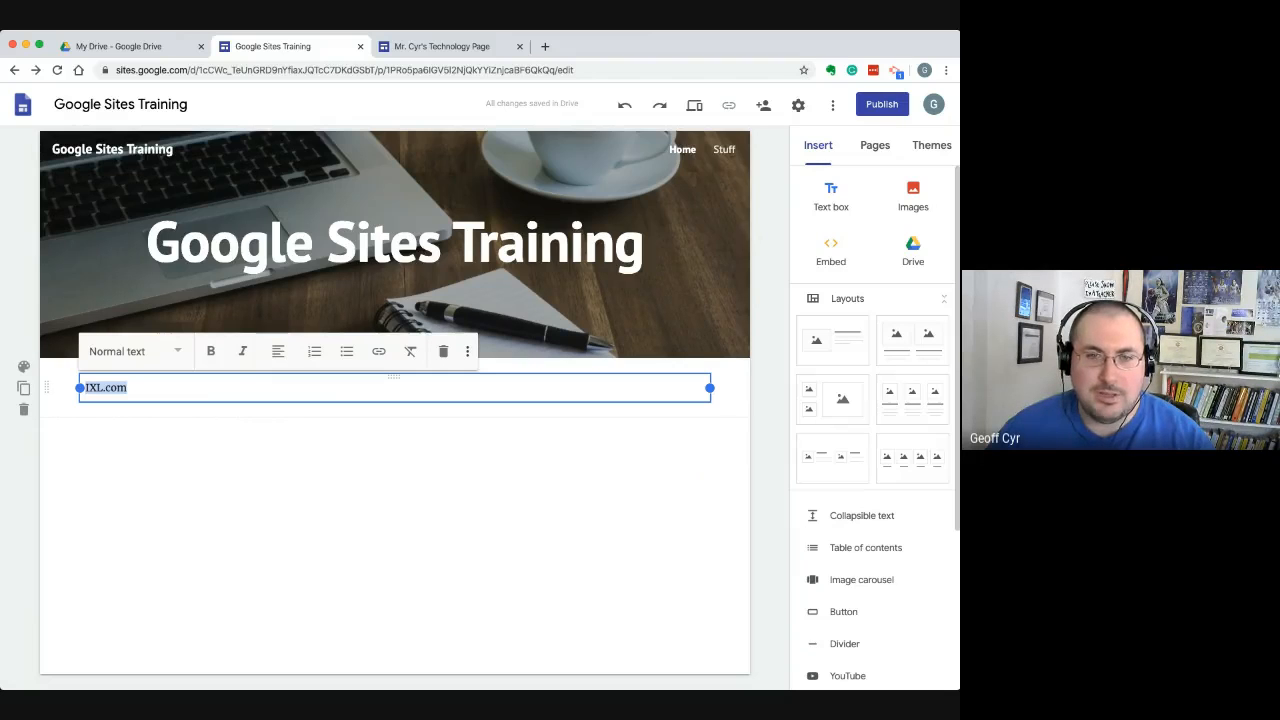
click(136, 351)
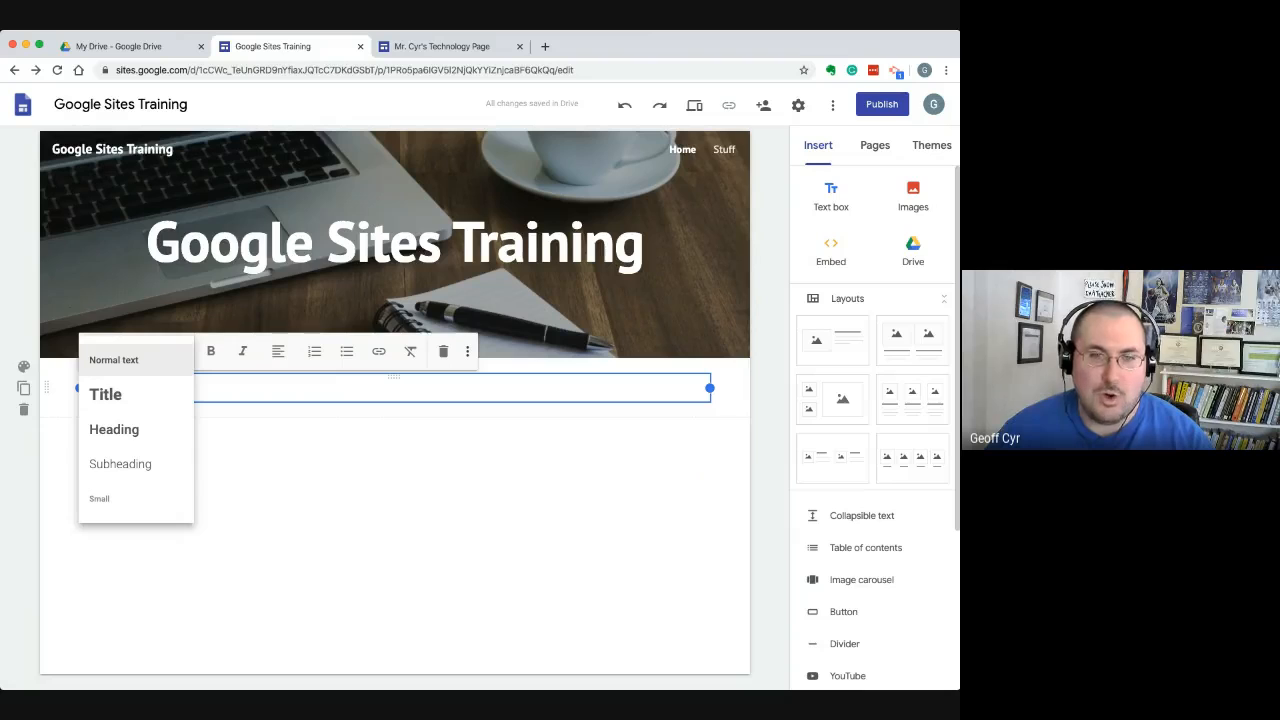
click(105, 394)
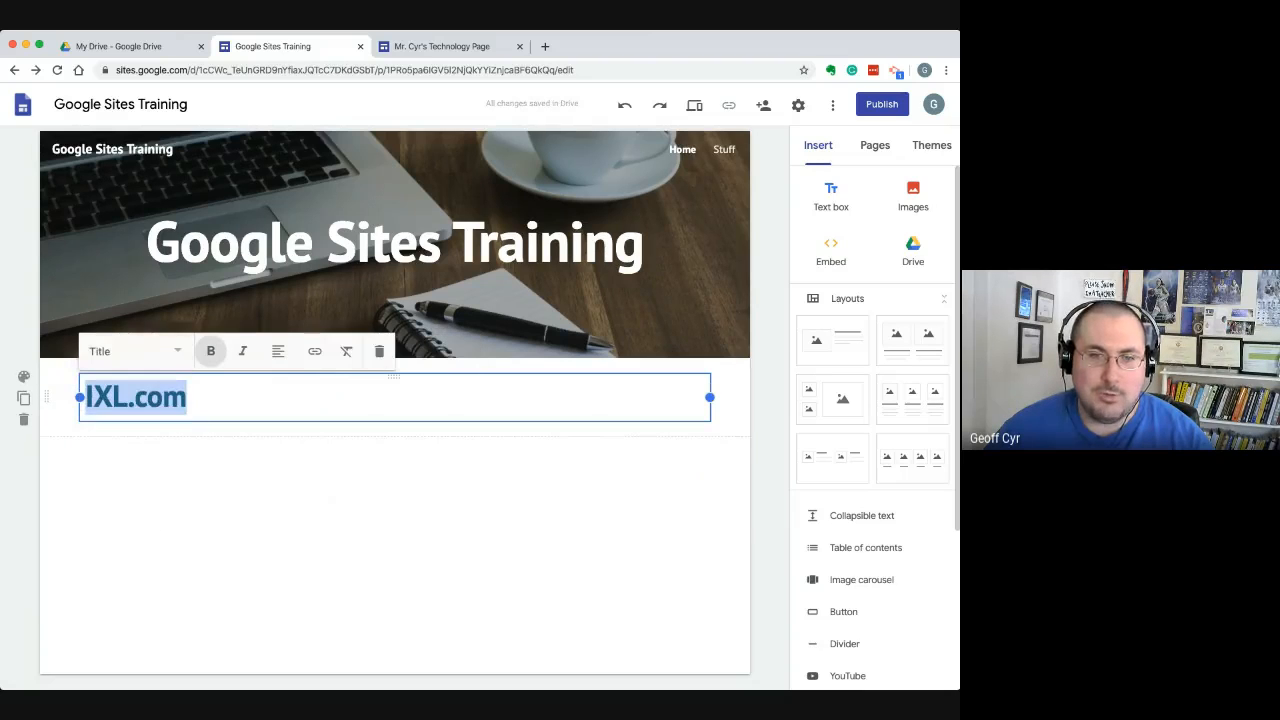
click(135, 351)
click(110, 429)
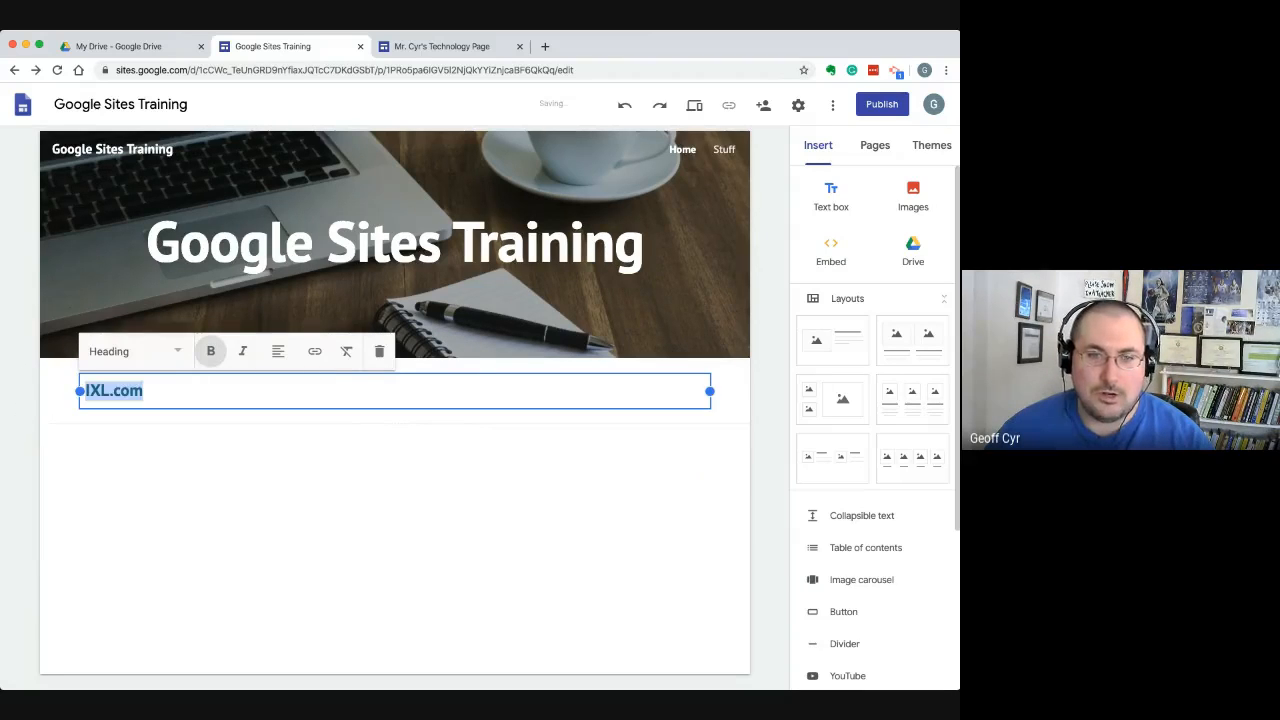
click(130, 351)
click(125, 460)
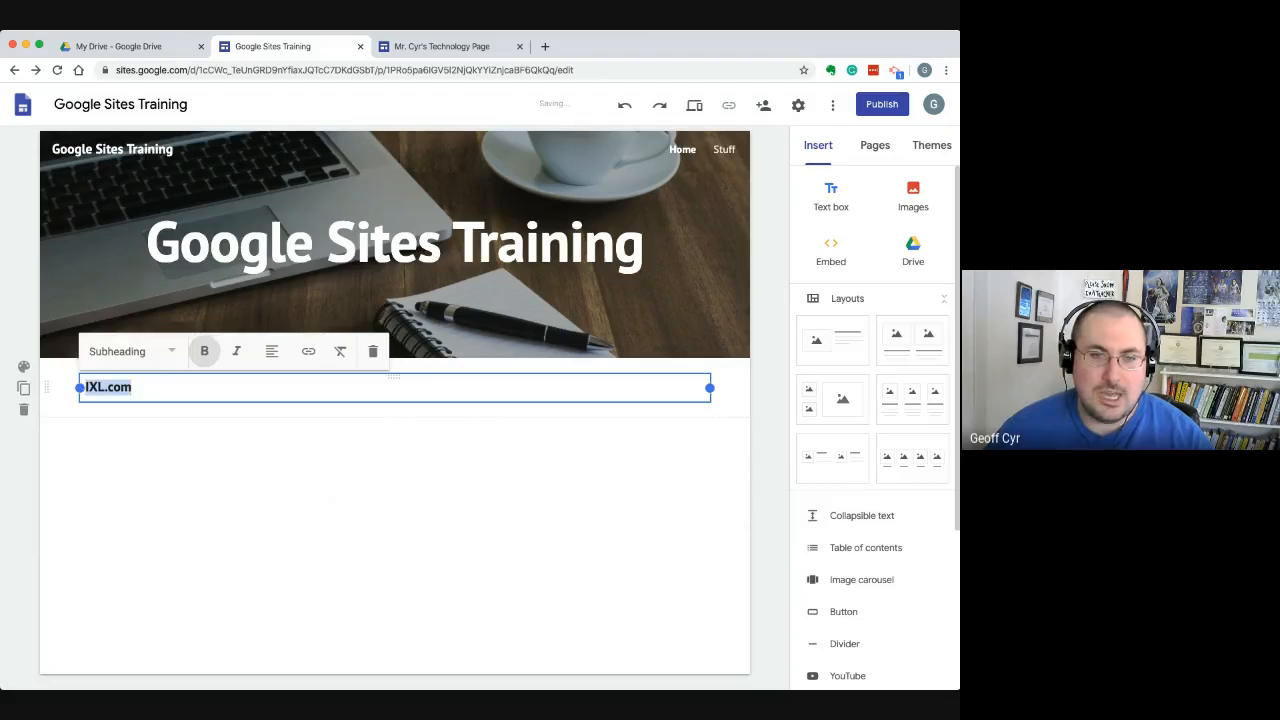
click(130, 351)
click(102, 497)
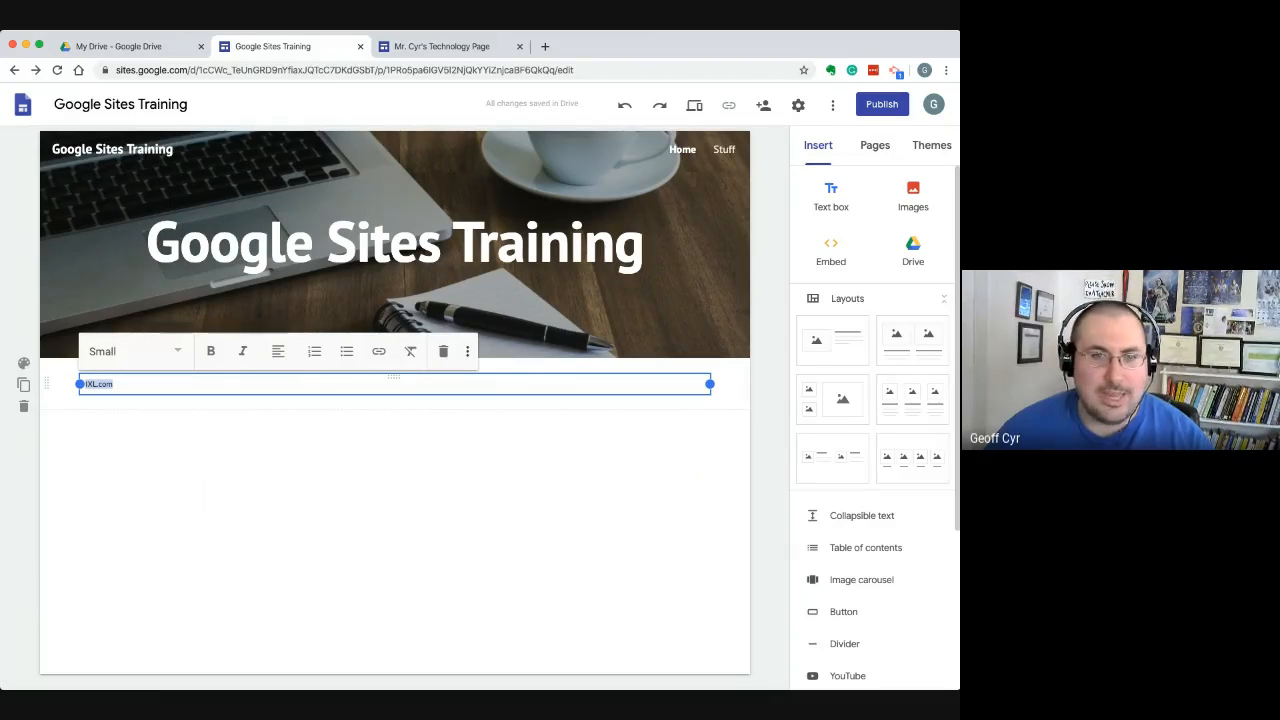
click(130, 351)
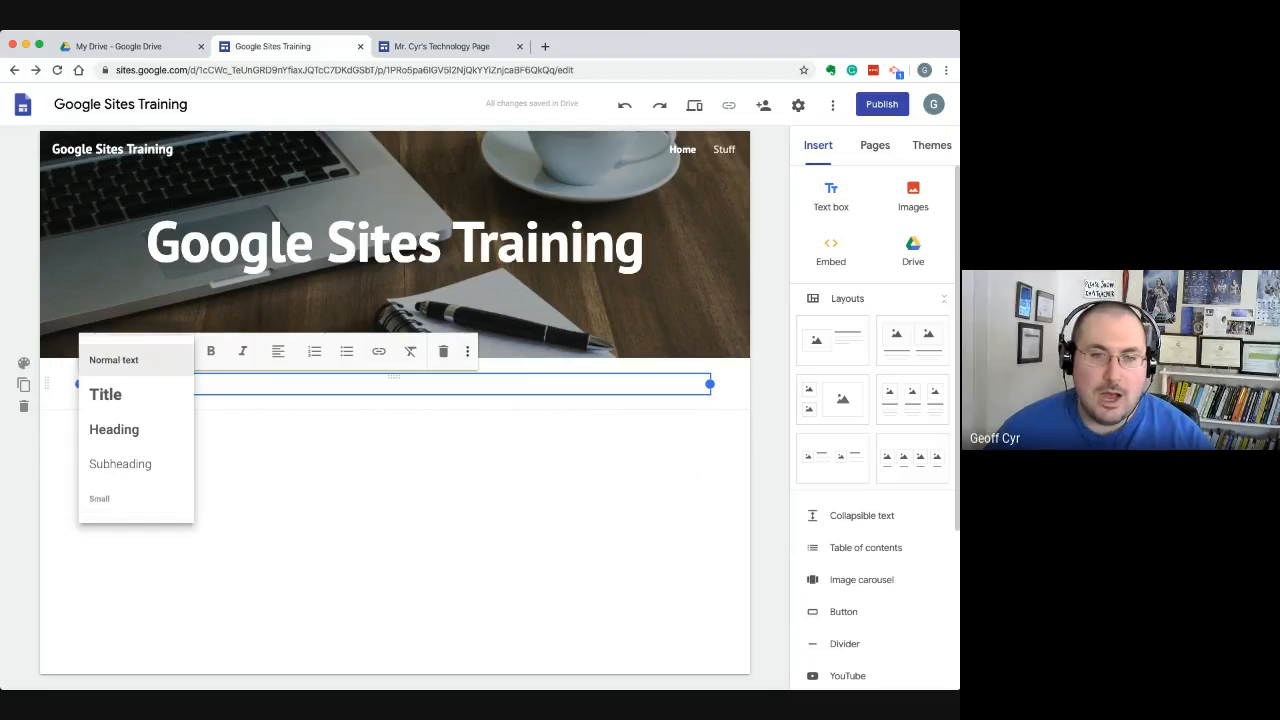
click(113, 359)
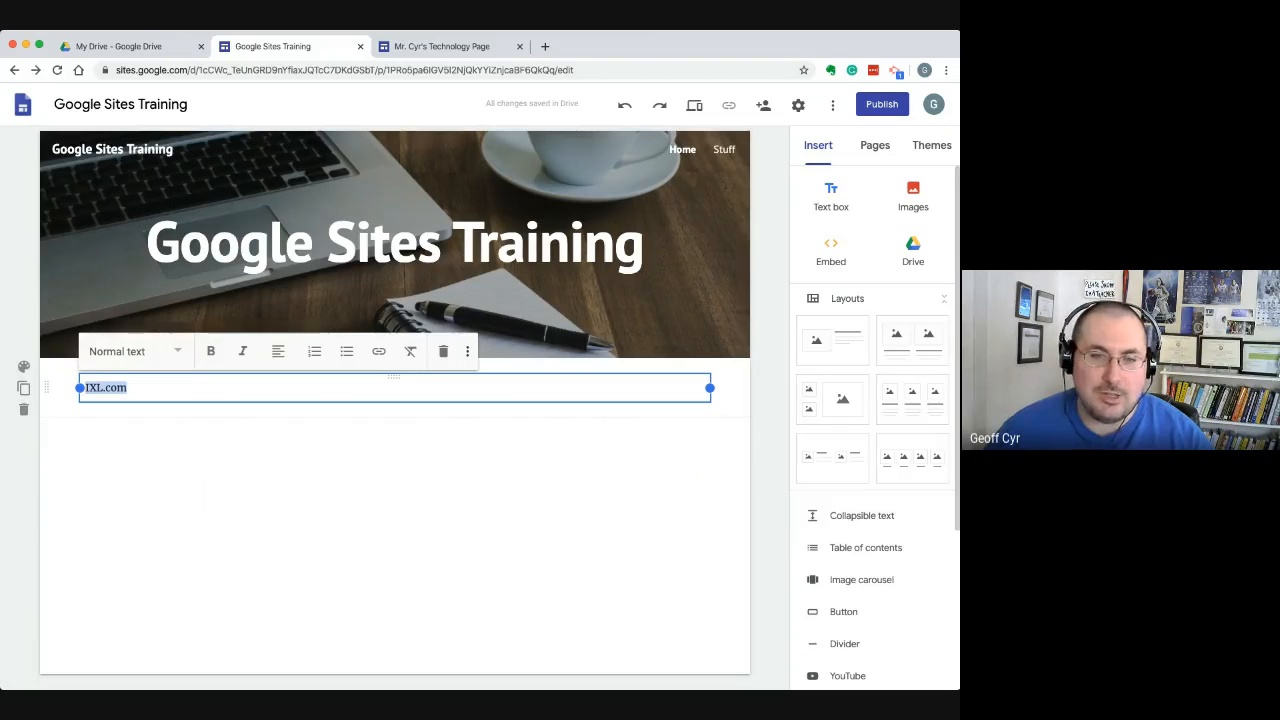
Delete the section holding the IXL.com text box
click(128, 388)
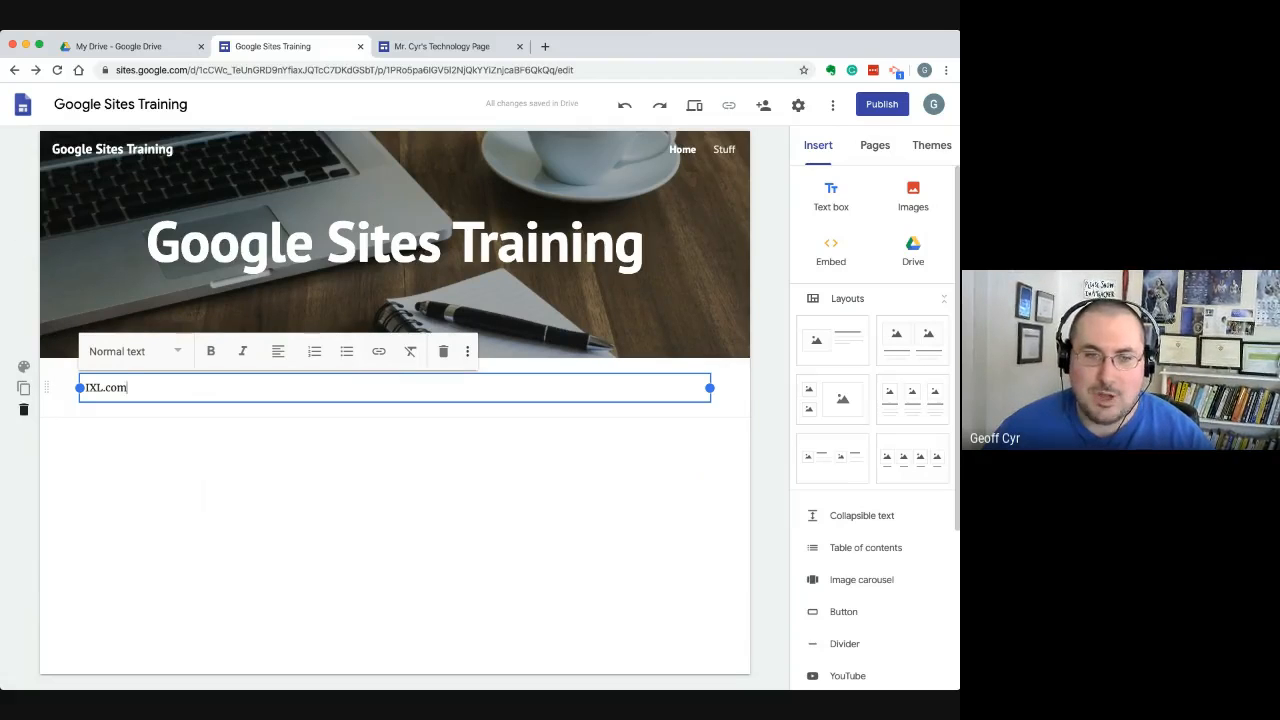
click(24, 409)
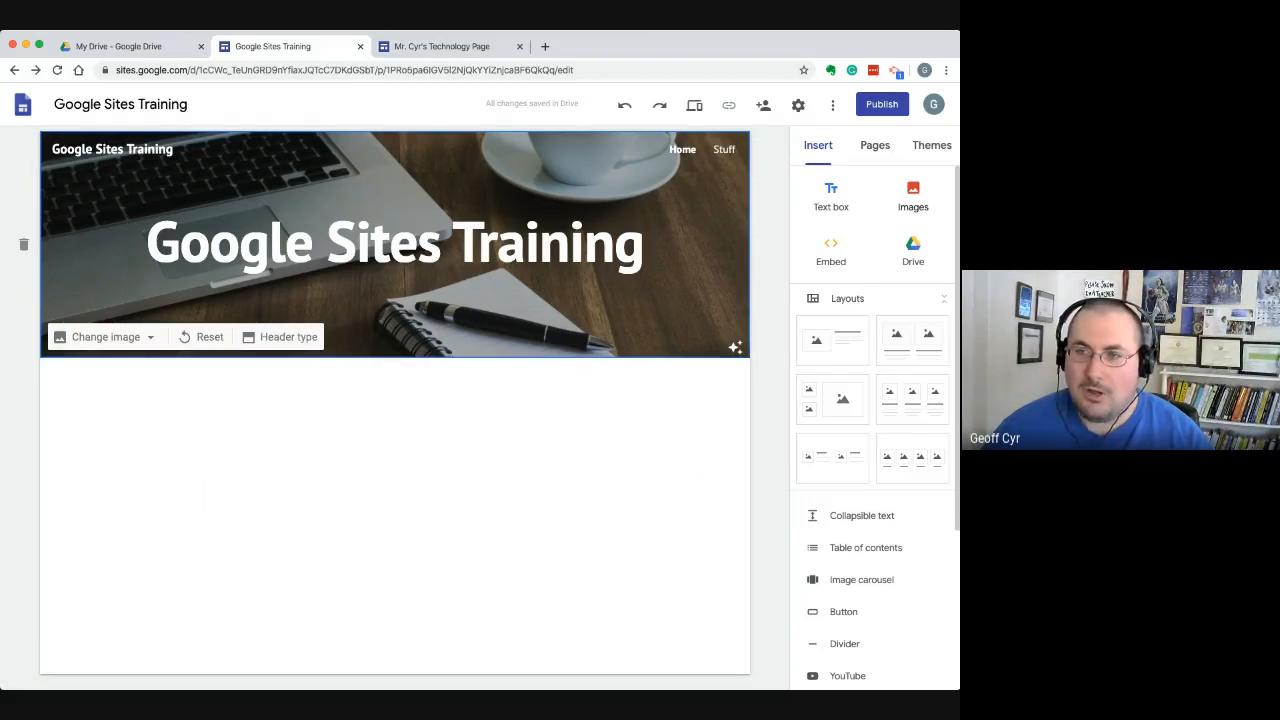
Start selecting an image for the page, search Google Images for "ixl" and look through the results
click(913, 196)
click(893, 269)
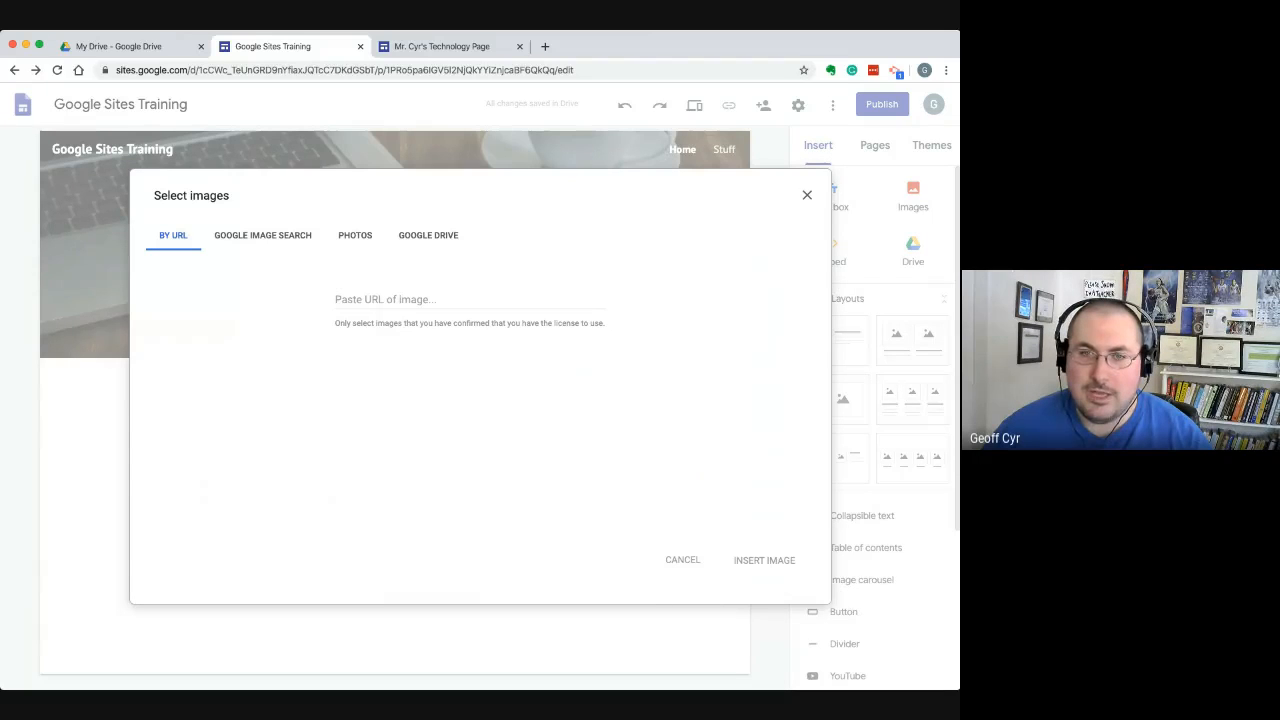
click(278, 236)
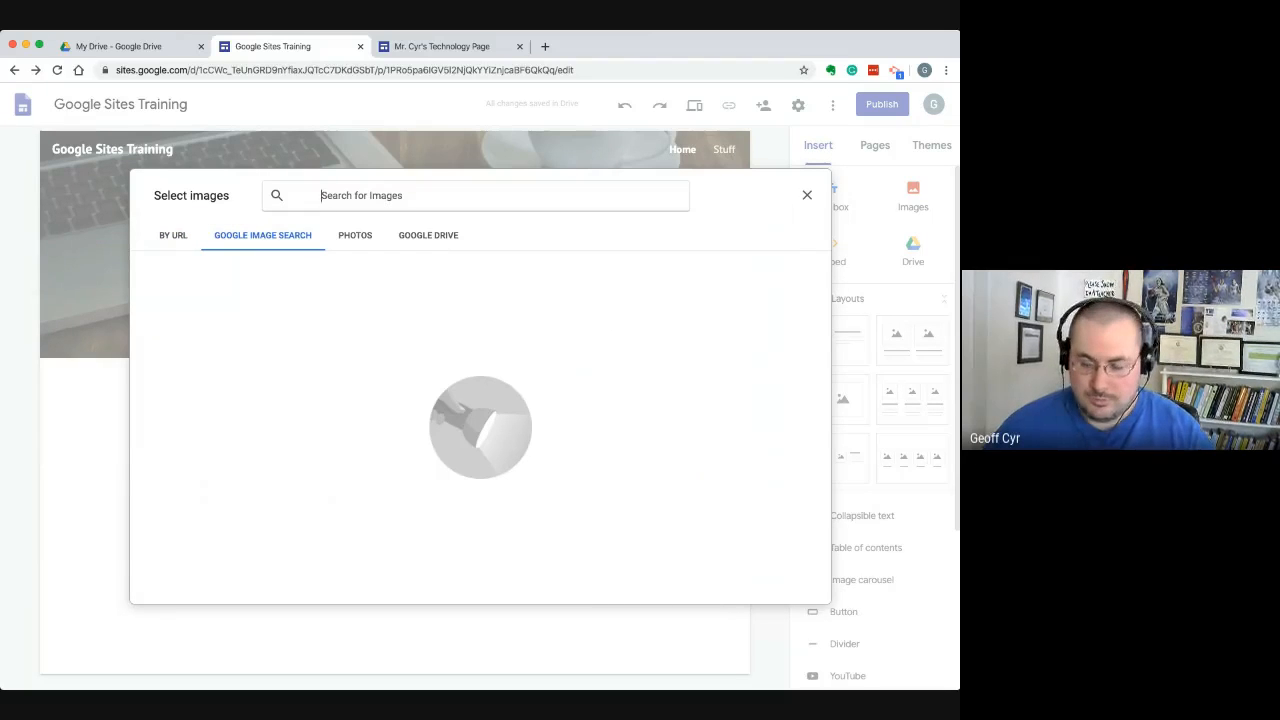
text(ixl)
key(Return)
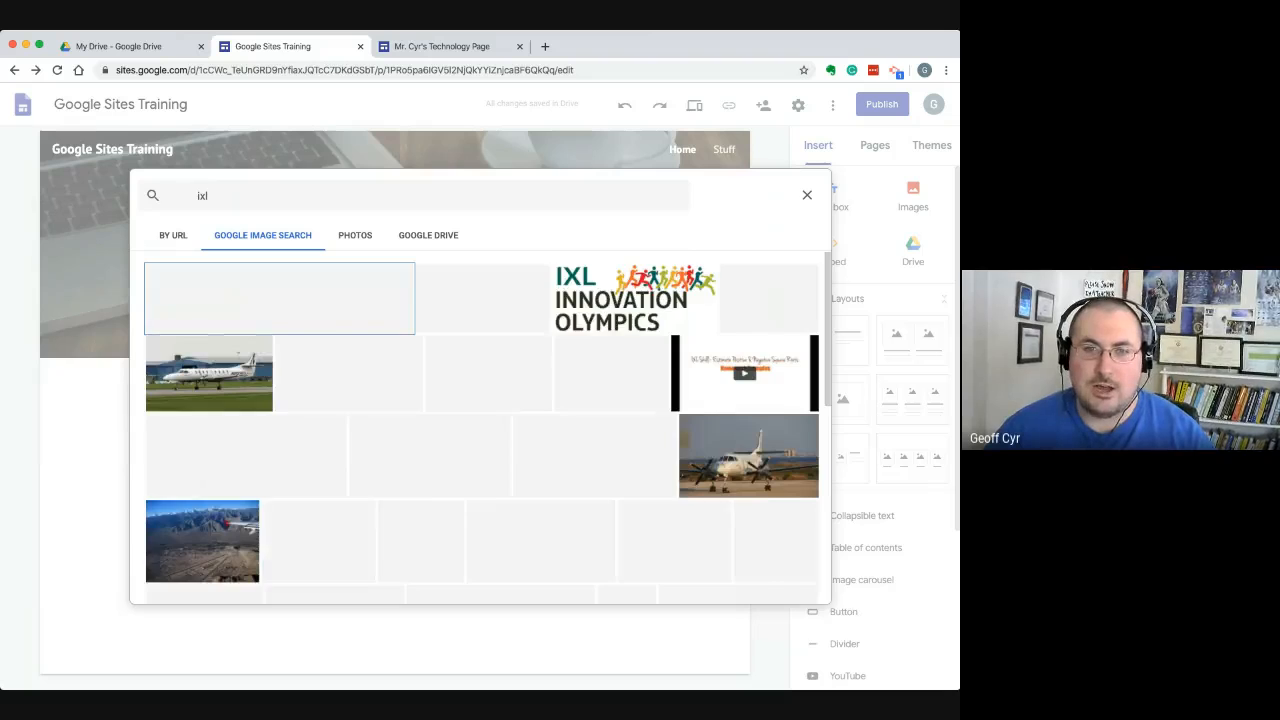
scroll(481, 428, down, 1)
scroll(481, 428, up, 1)
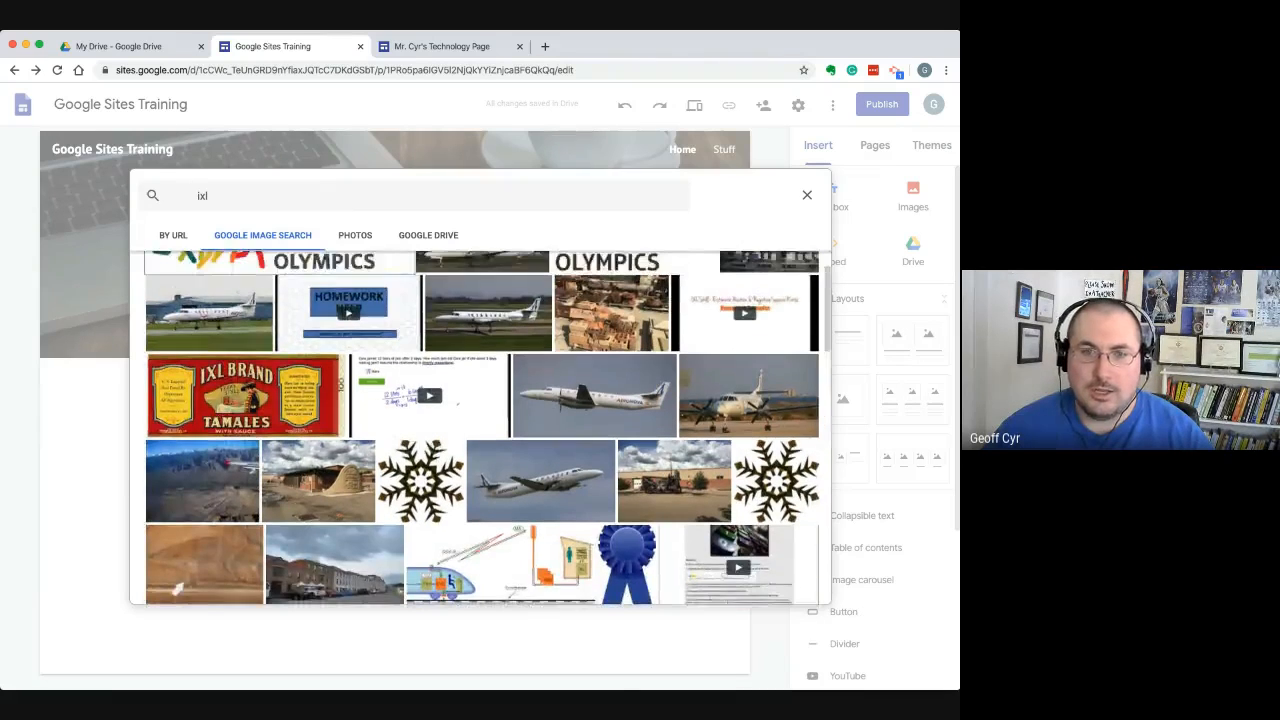
Change the image search to the suggested "ixl math" and look through the results
click(197, 196)
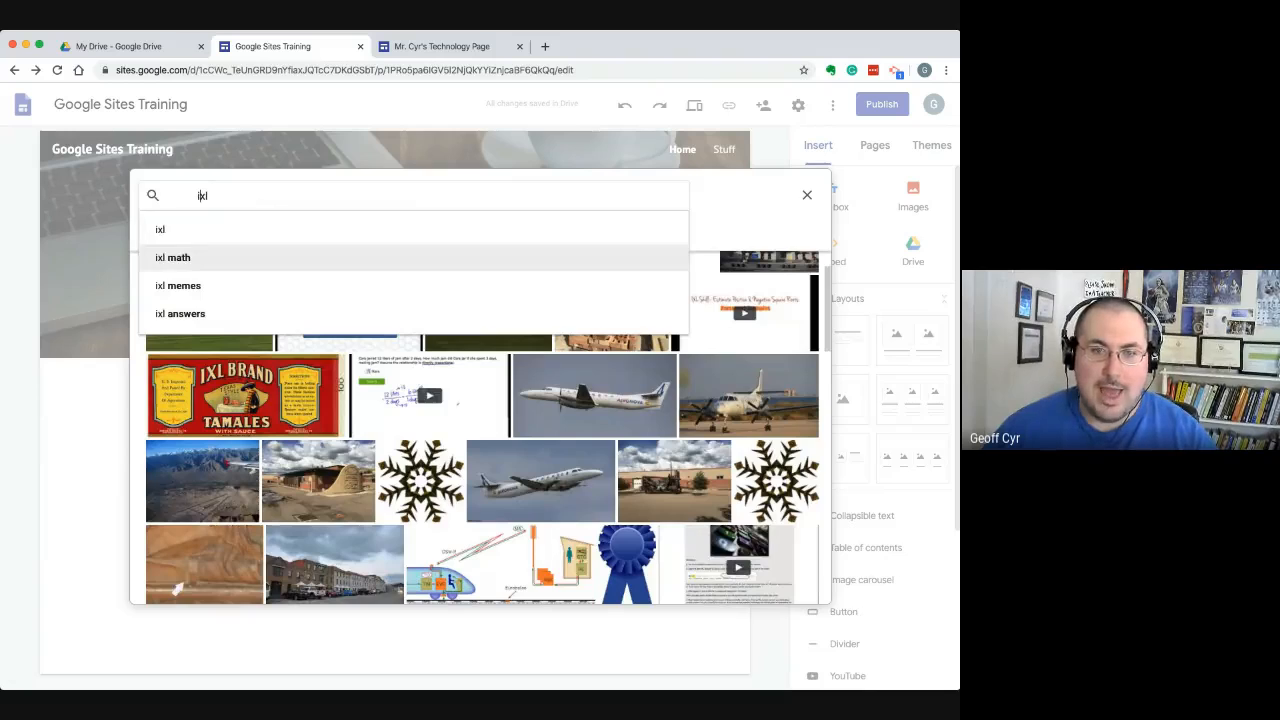
click(173, 257)
scroll(481, 428, down, 1)
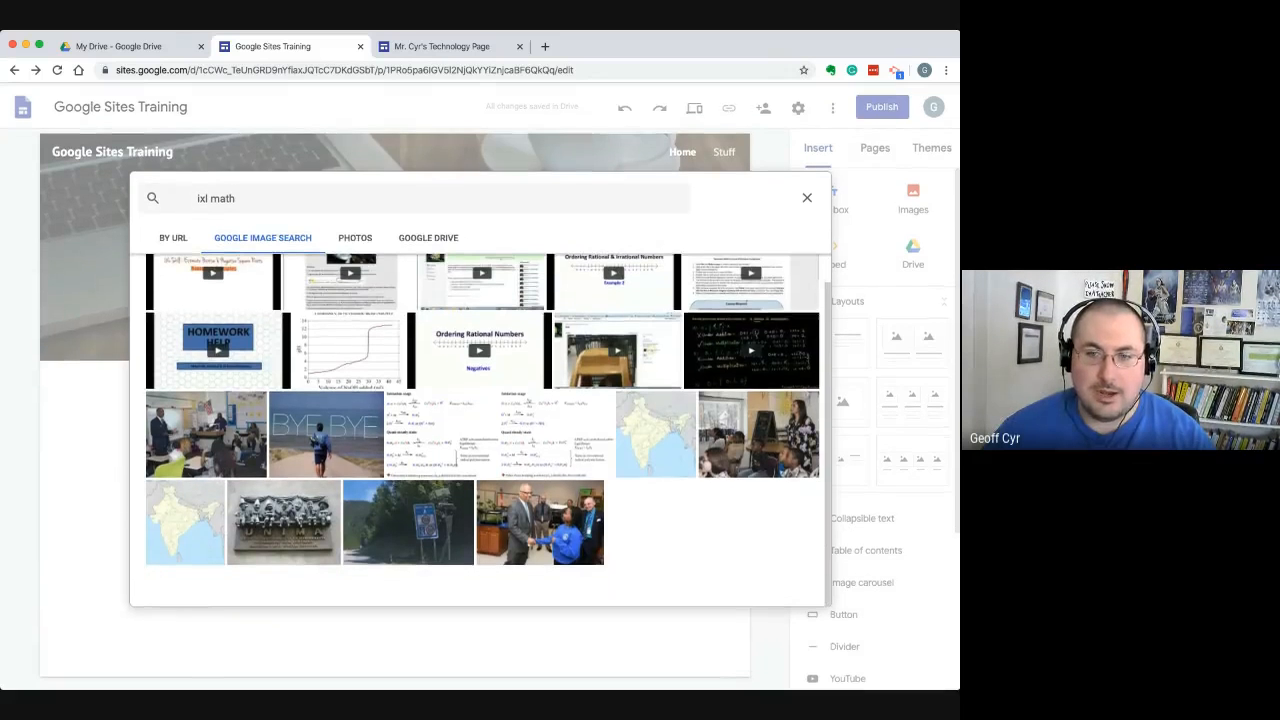
Search Google Images for "tinkercad" and insert the Autodesk Tinkercad logo on the page
triple_click(234, 196)
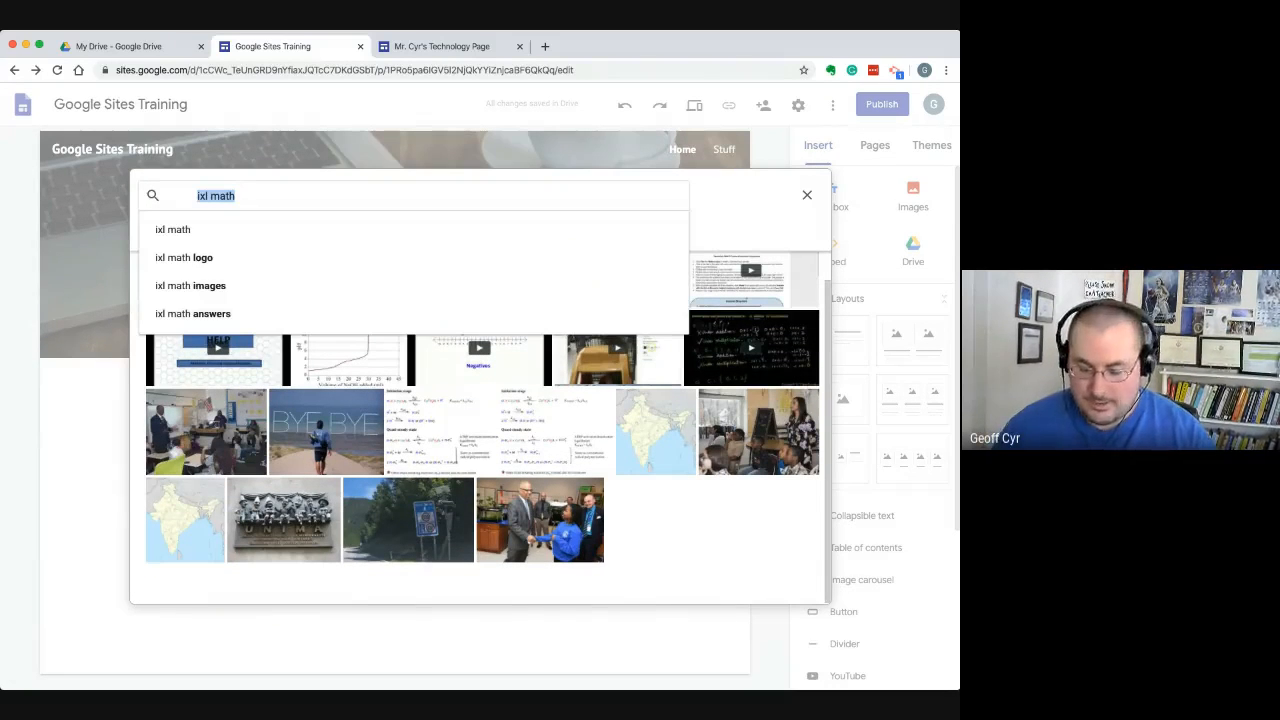
text(tinkercad)
key(Return)
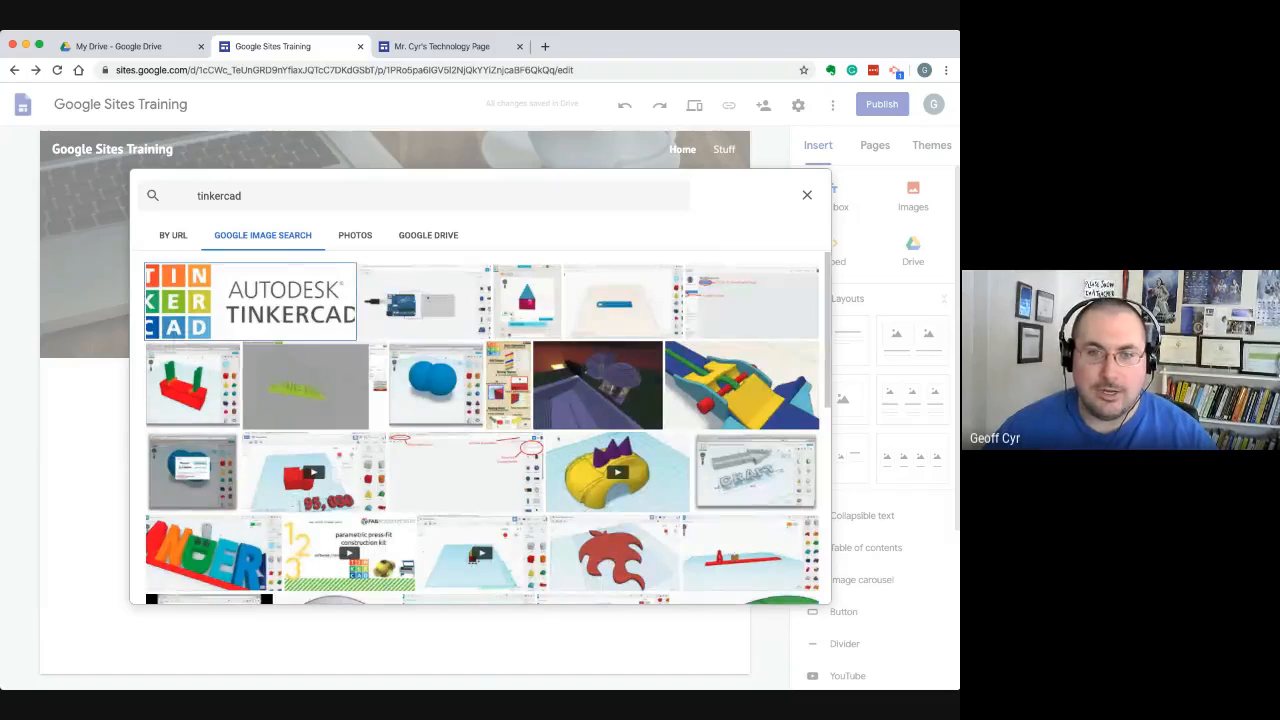
click(250, 301)
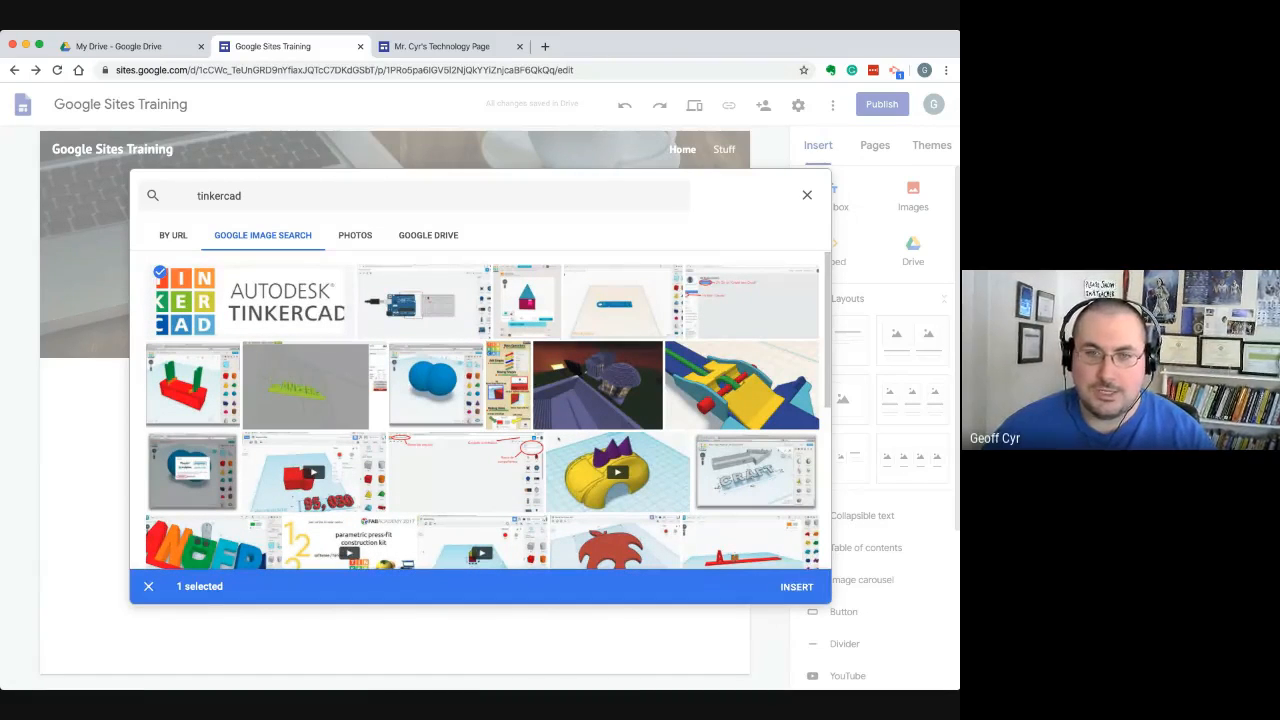
click(797, 587)
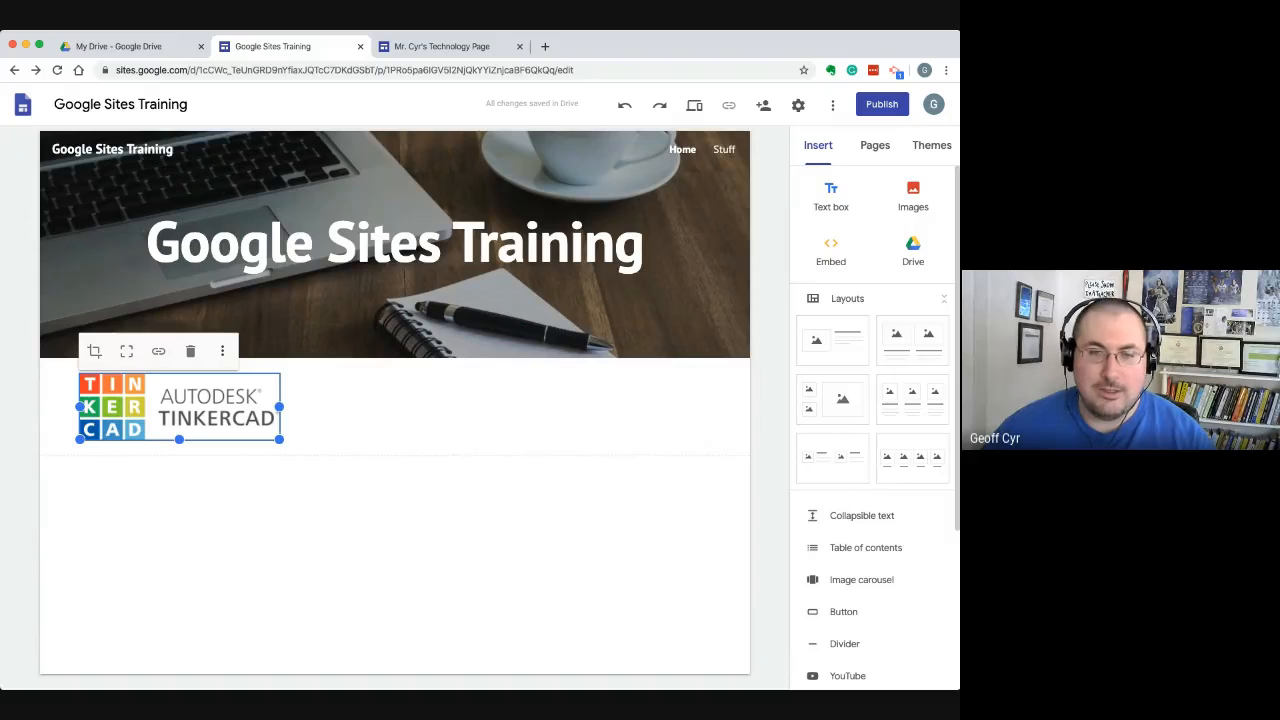
Enlarge the Tinkercad logo, widen its frame until the whole logo fits, and delete the image
drag(279, 439, 399, 483)
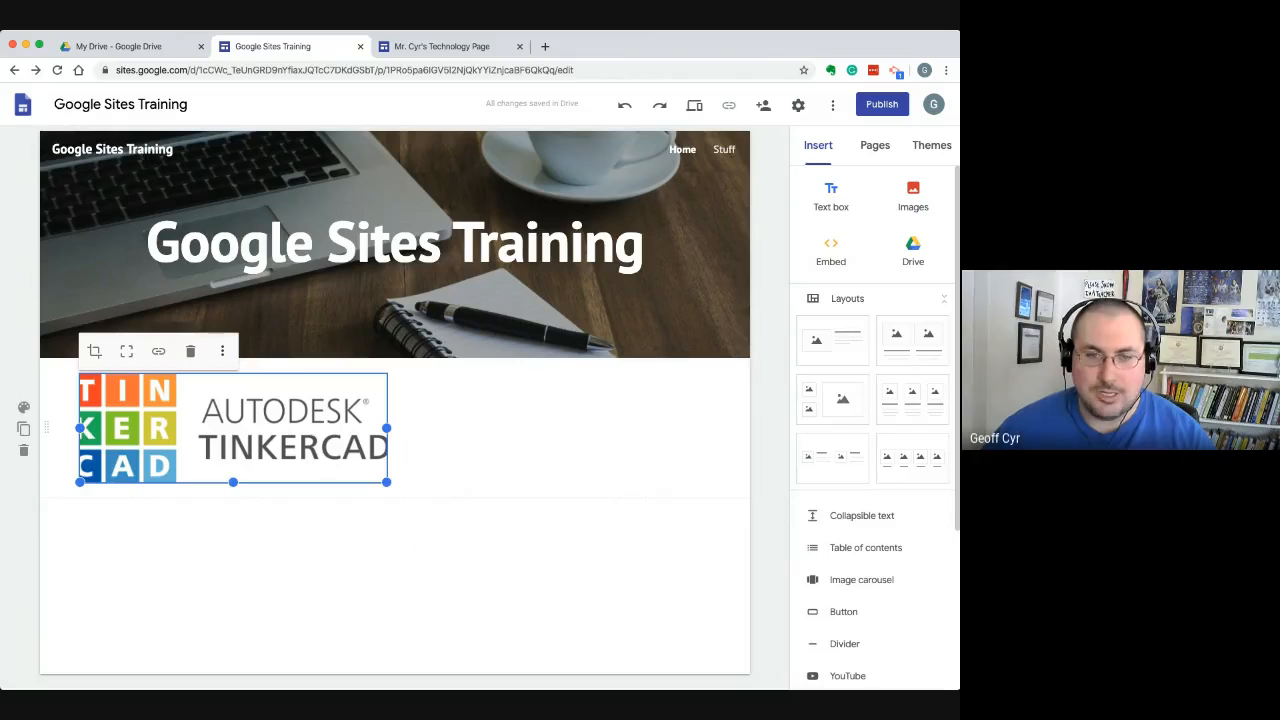
drag(387, 428, 441, 428)
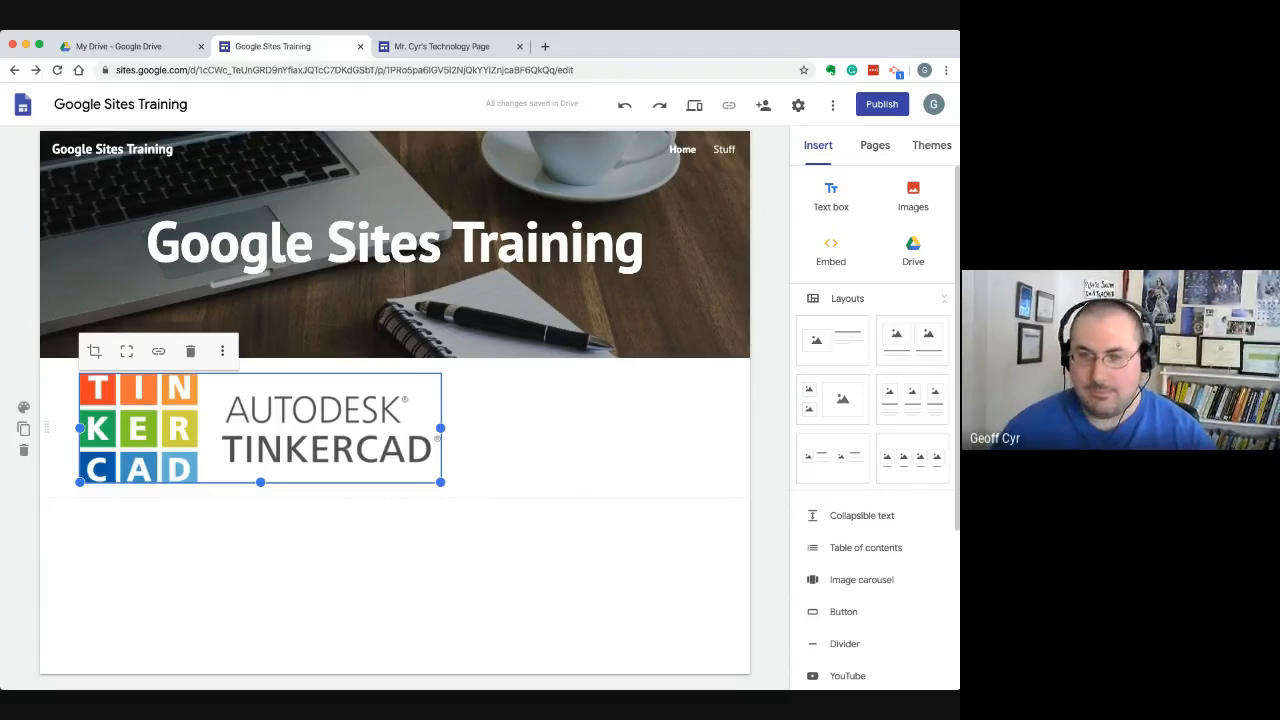
key(Delete)
Open and dismiss the dialog for inserting a button, and insert and remove a divider below the header
scroll(875, 425, down, 4)
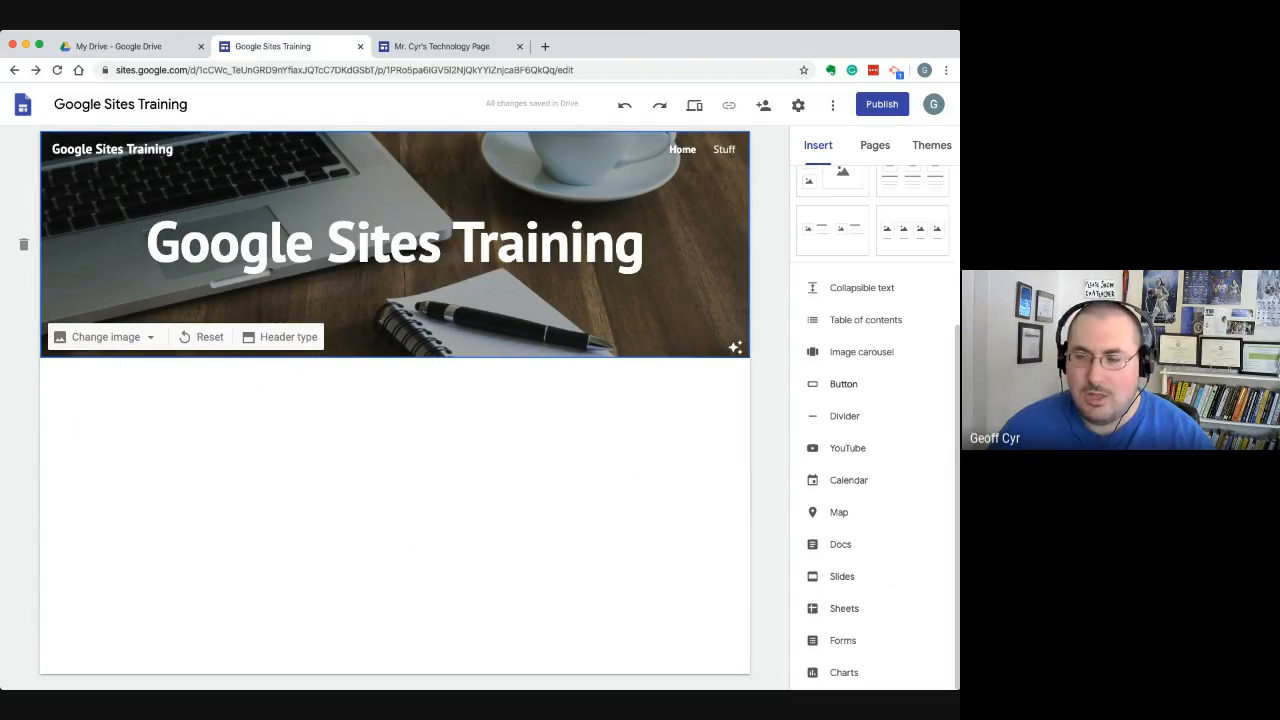
click(843, 384)
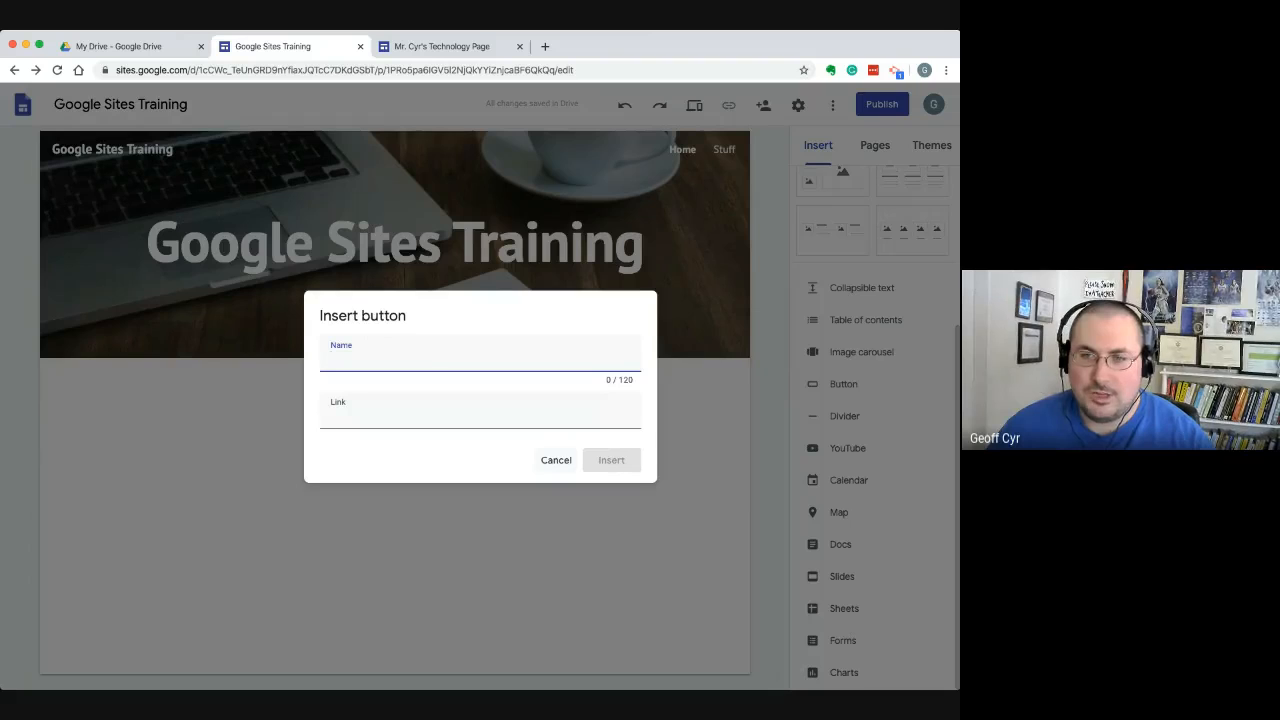
key(Escape)
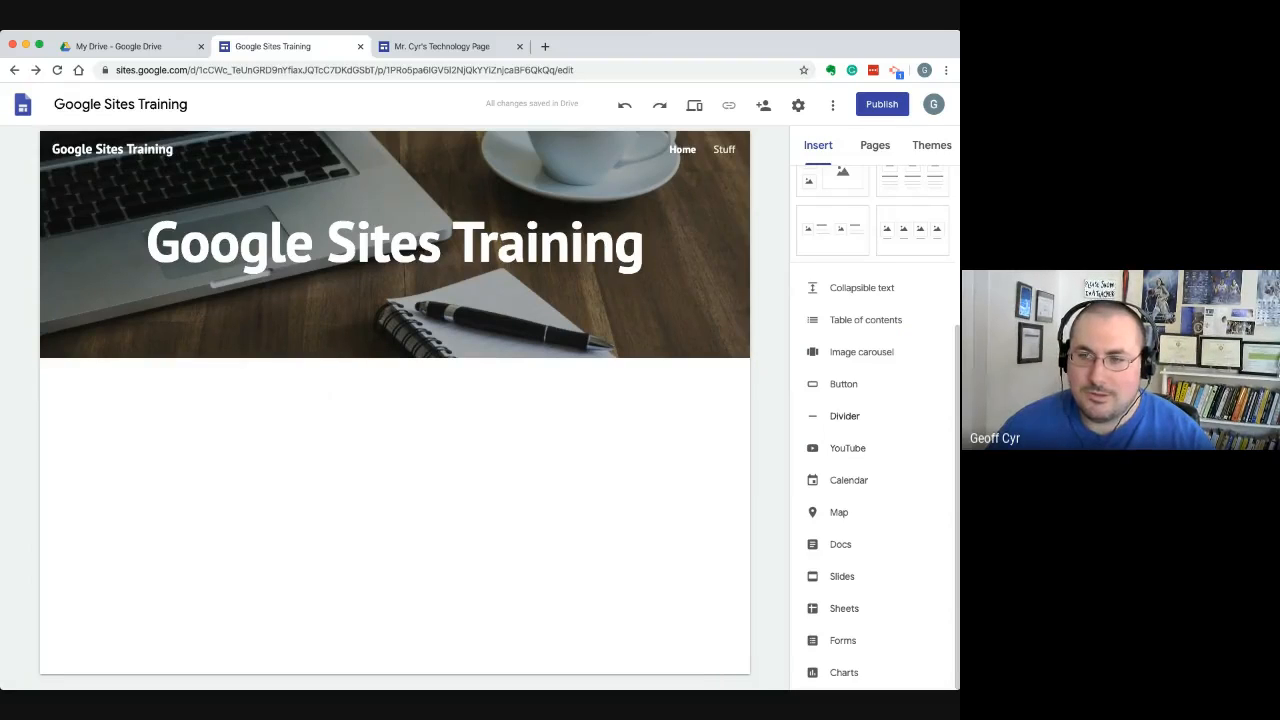
click(844, 416)
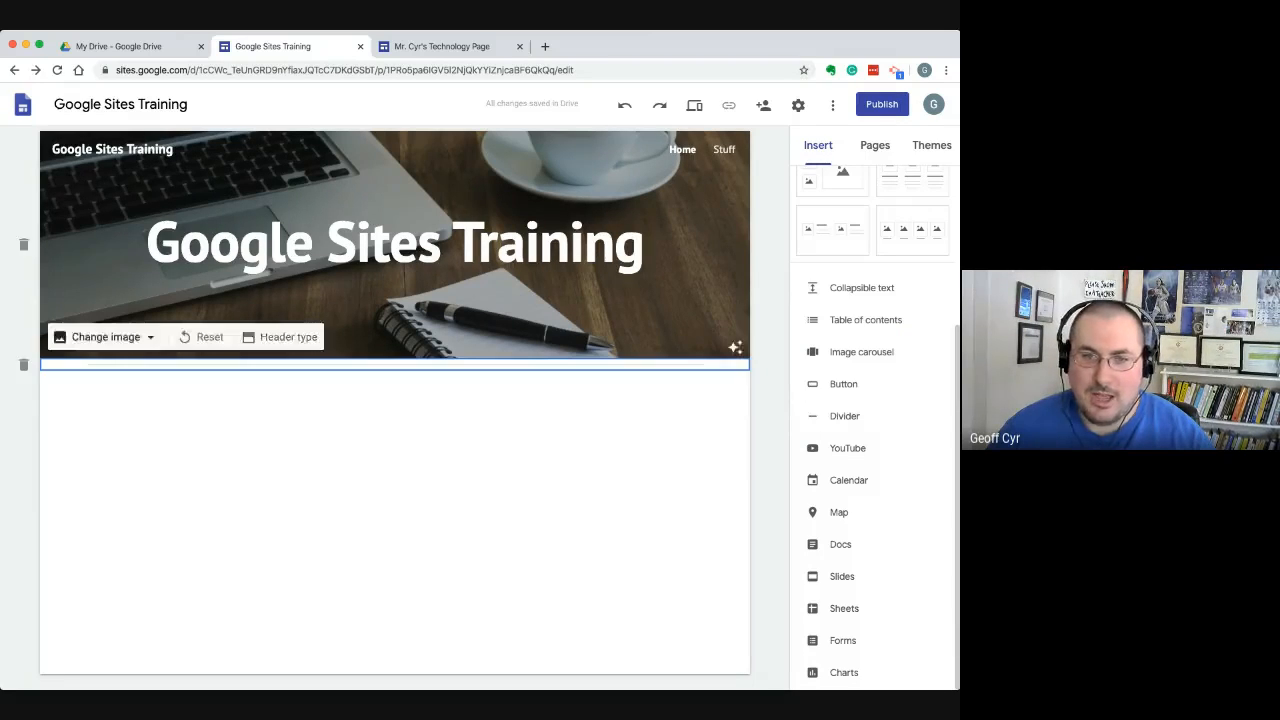
click(24, 365)
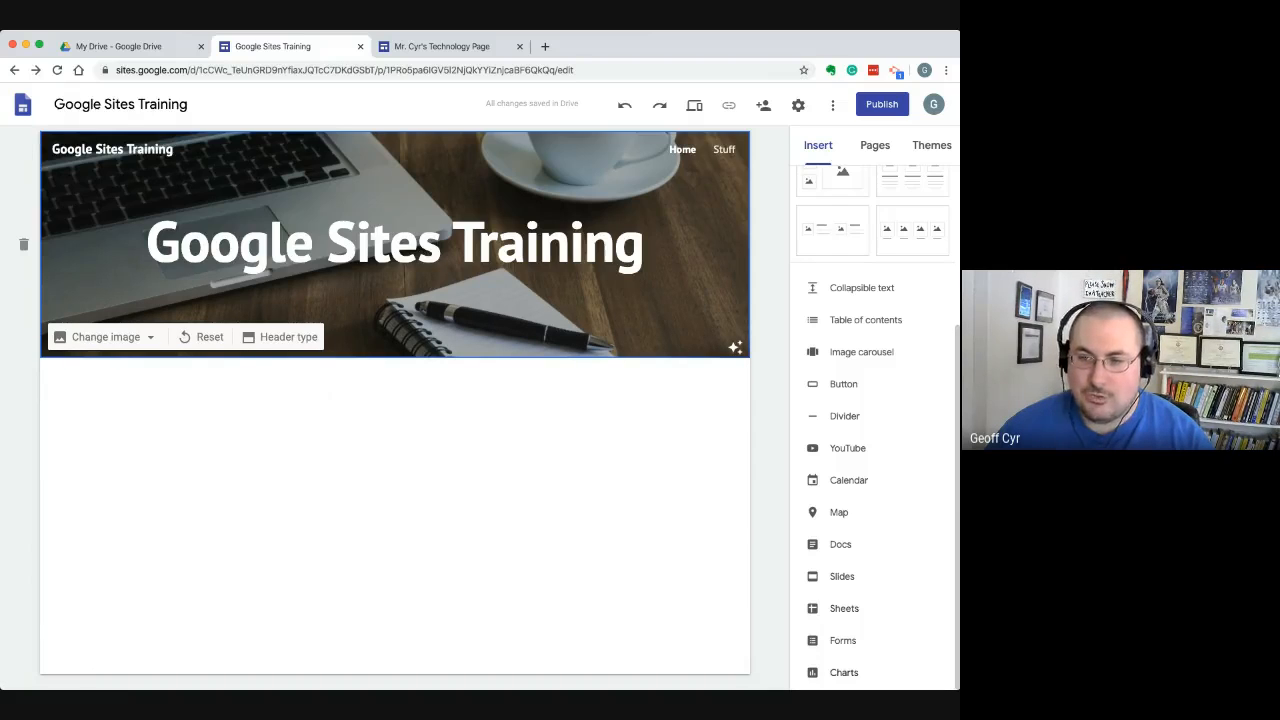
Look through the available insert elements, from text box and layouts down to charts
scroll(873, 420, up, 4)
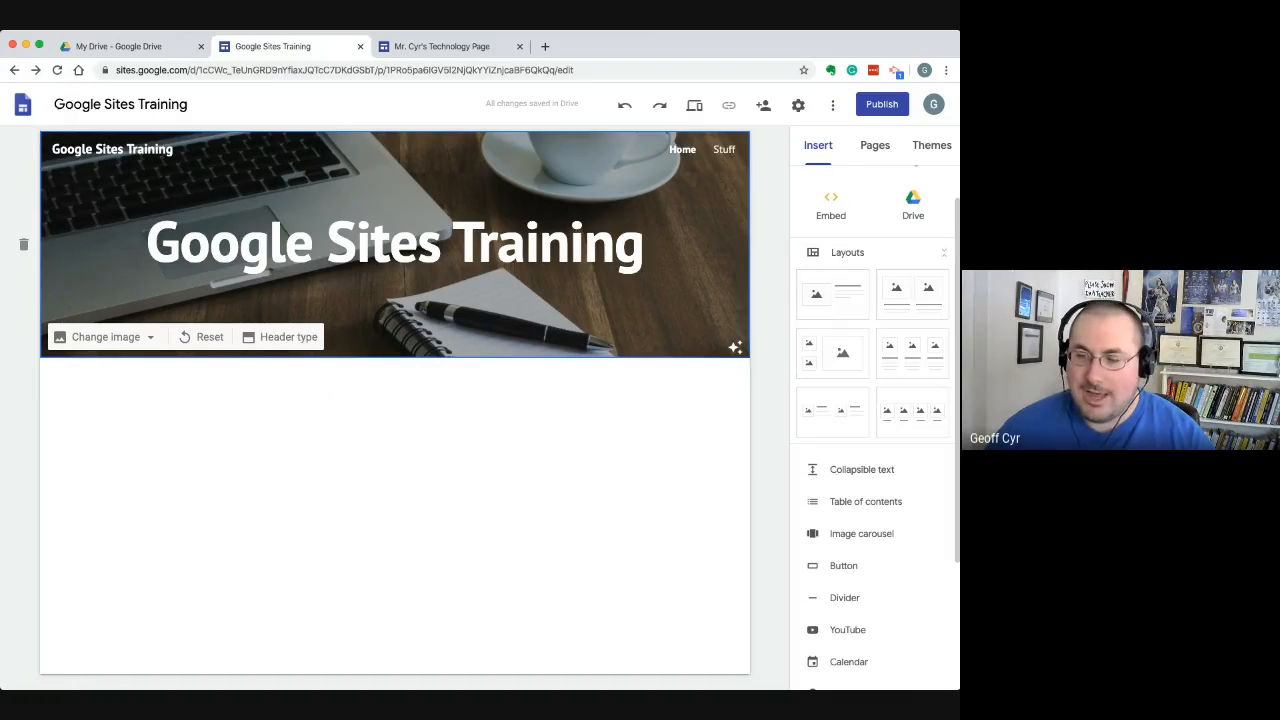
scroll(873, 420, up, 1)
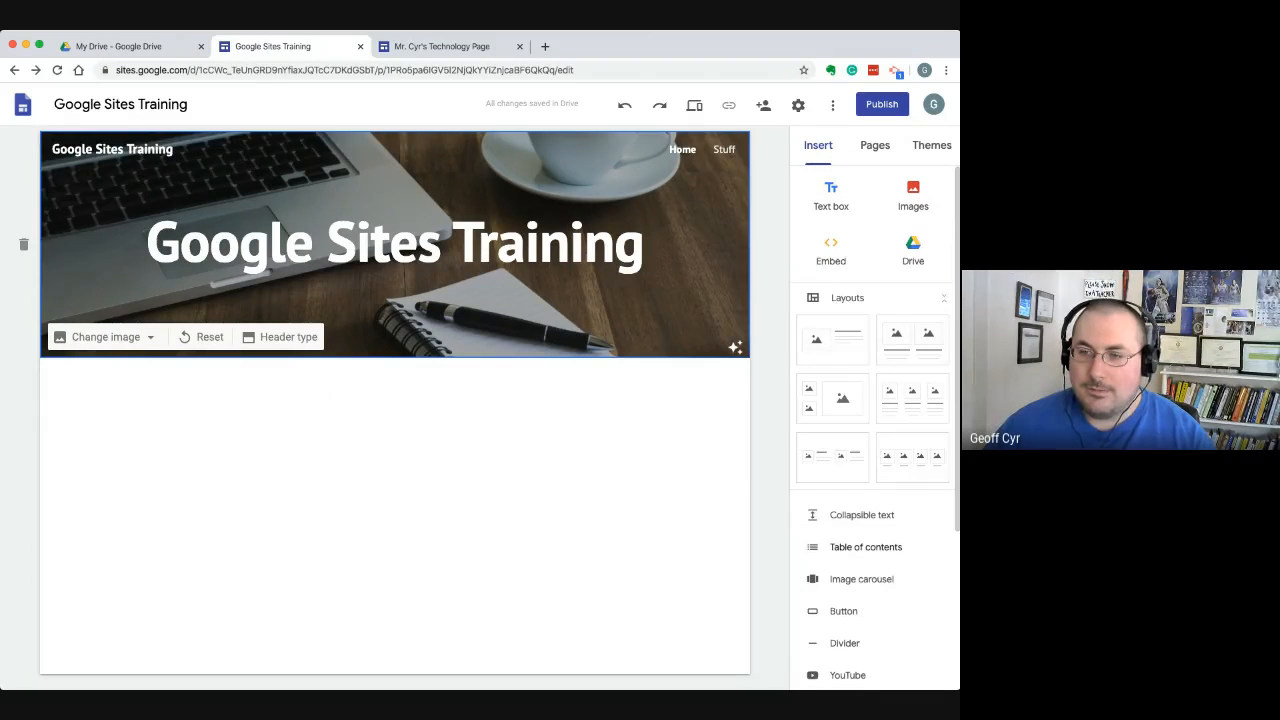
scroll(873, 420, down, 1)
scroll(873, 420, up, 1)
scroll(873, 420, down, 5)
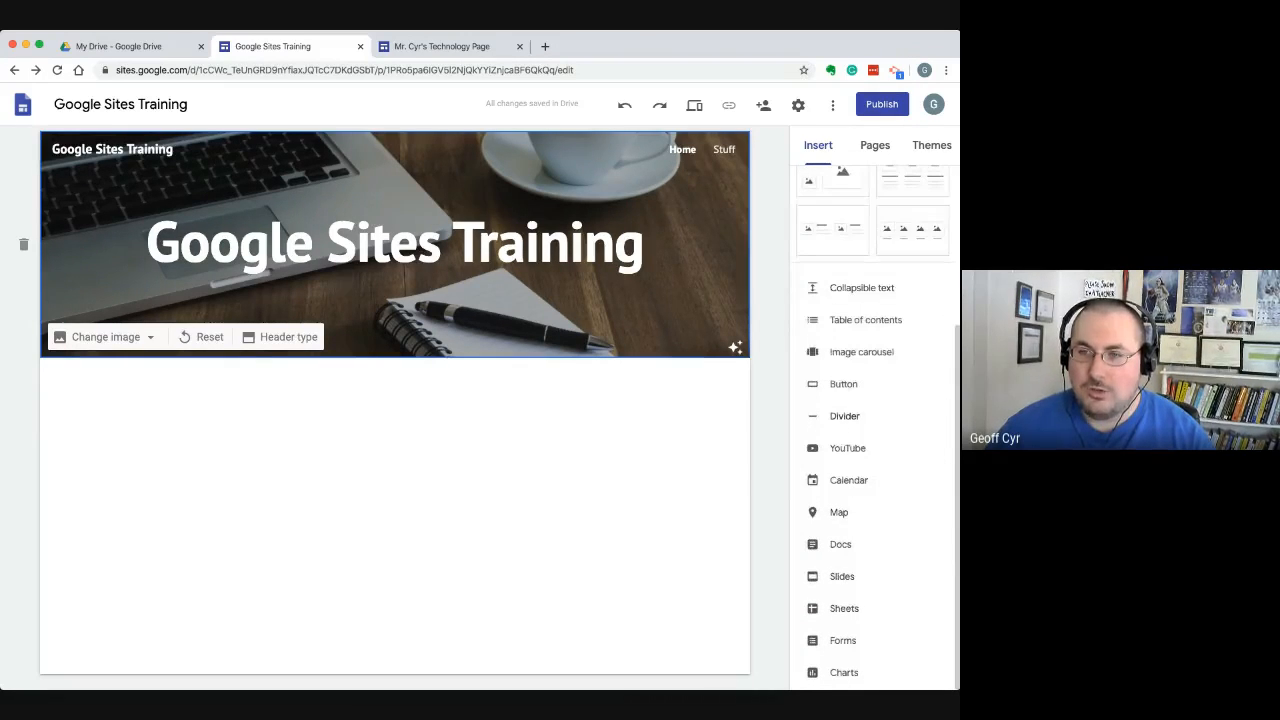
scroll(873, 420, up, 1)
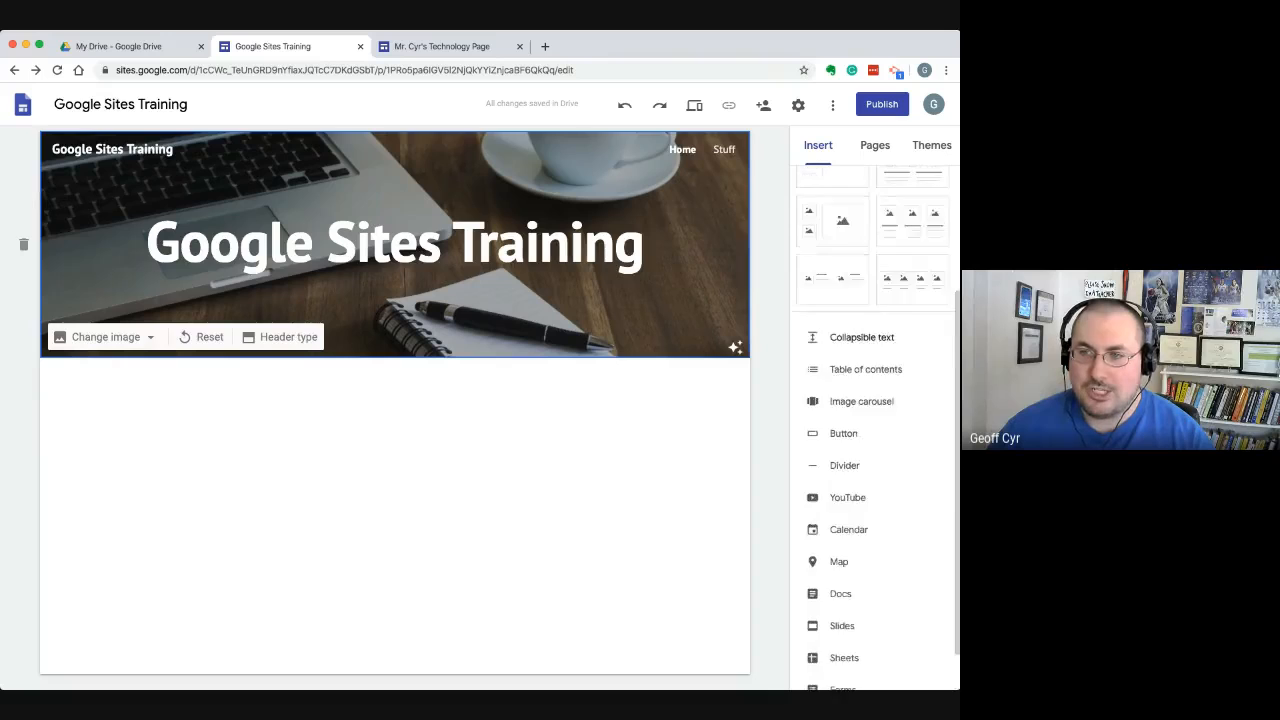
scroll(873, 420, up, 4)
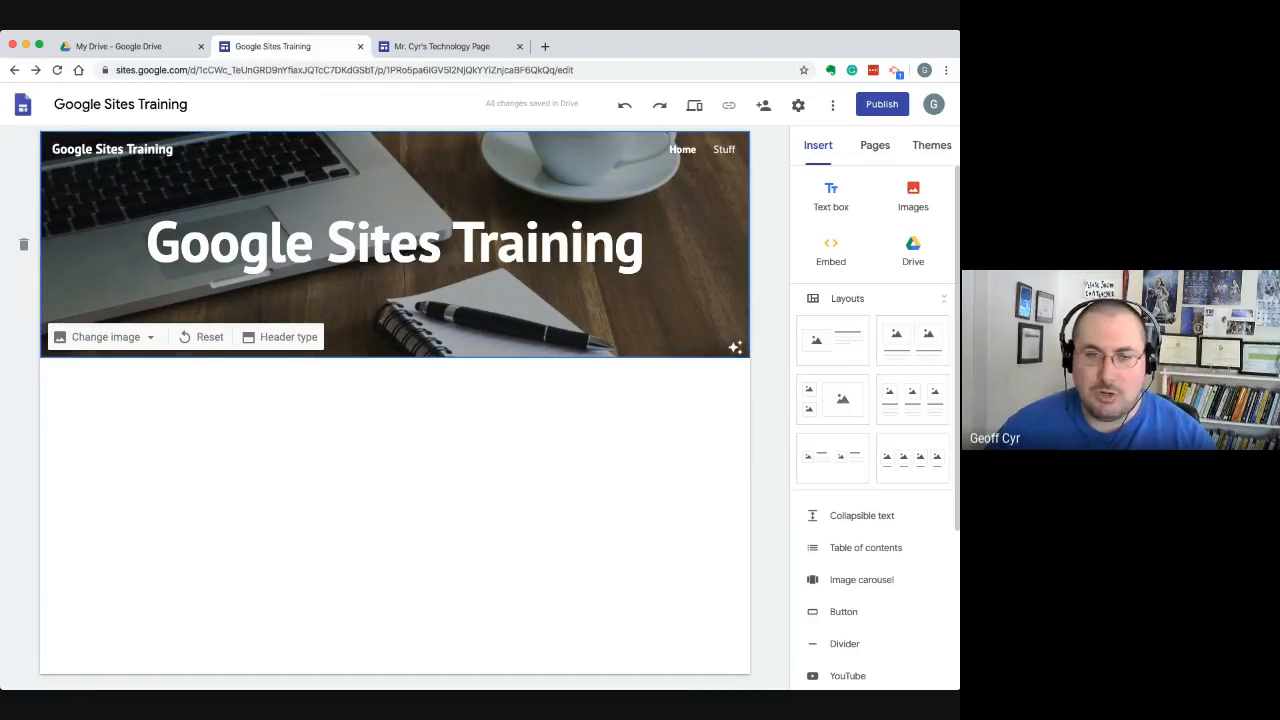
Try the file upload option of the quick-insert wheel in the blank area below the header
double_click(132, 391)
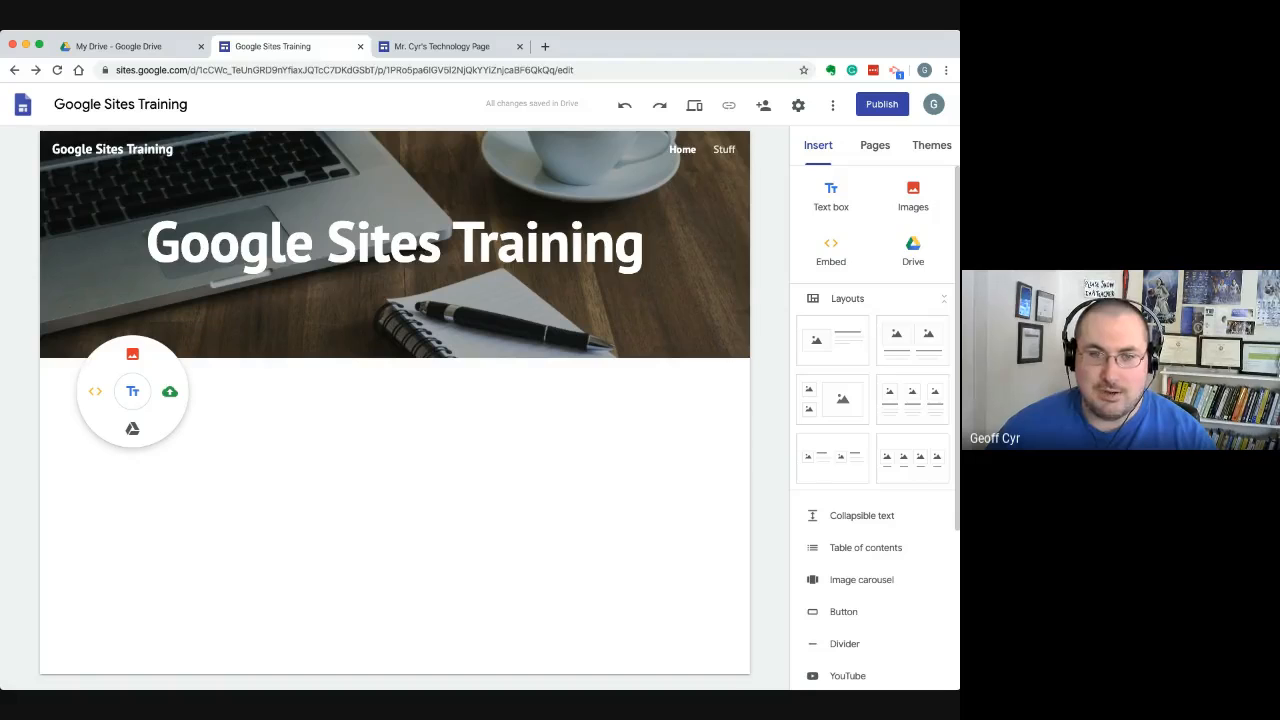
click(170, 392)
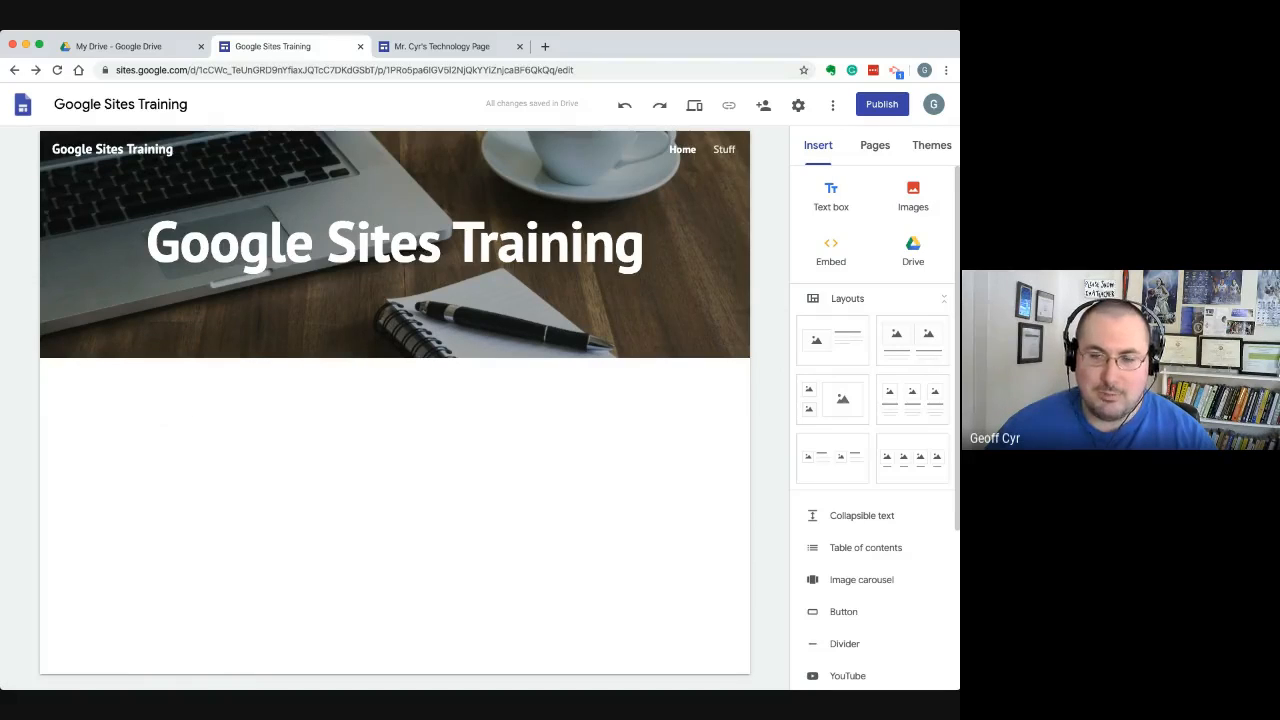
Insert a text box below the header, narrow it to about a third of its width, and delete it
double_click(546, 407)
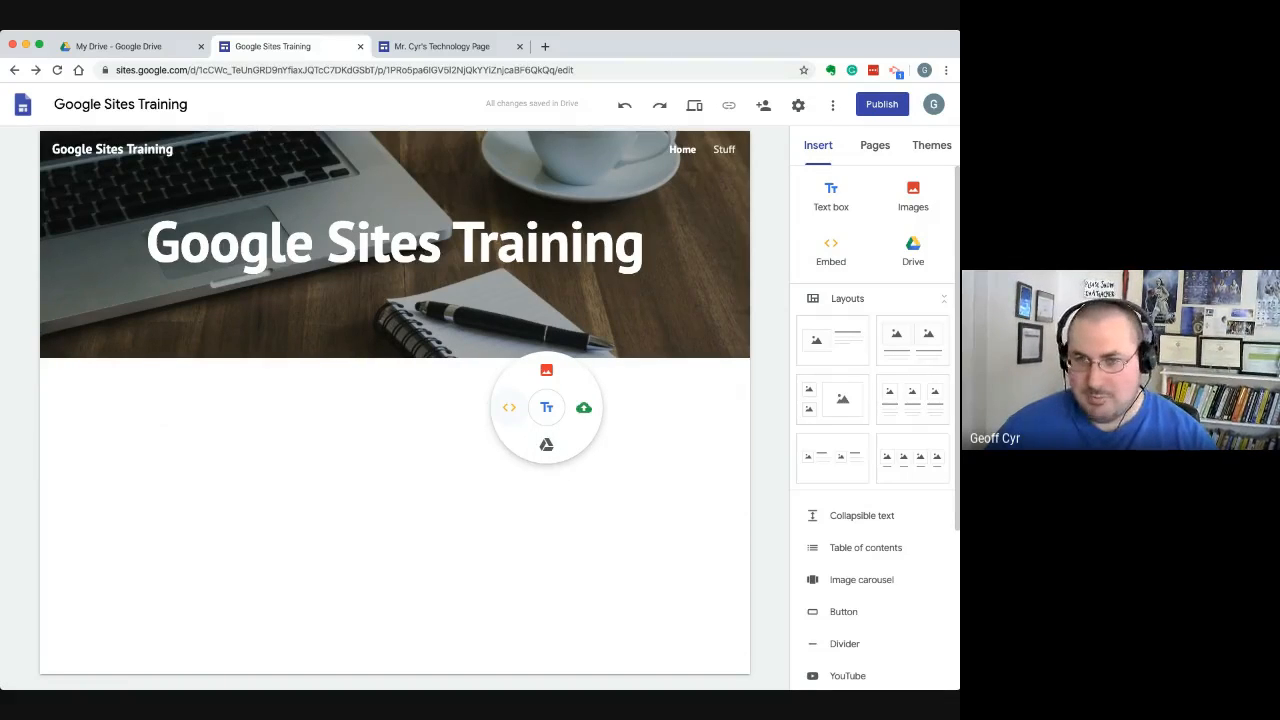
click(546, 407)
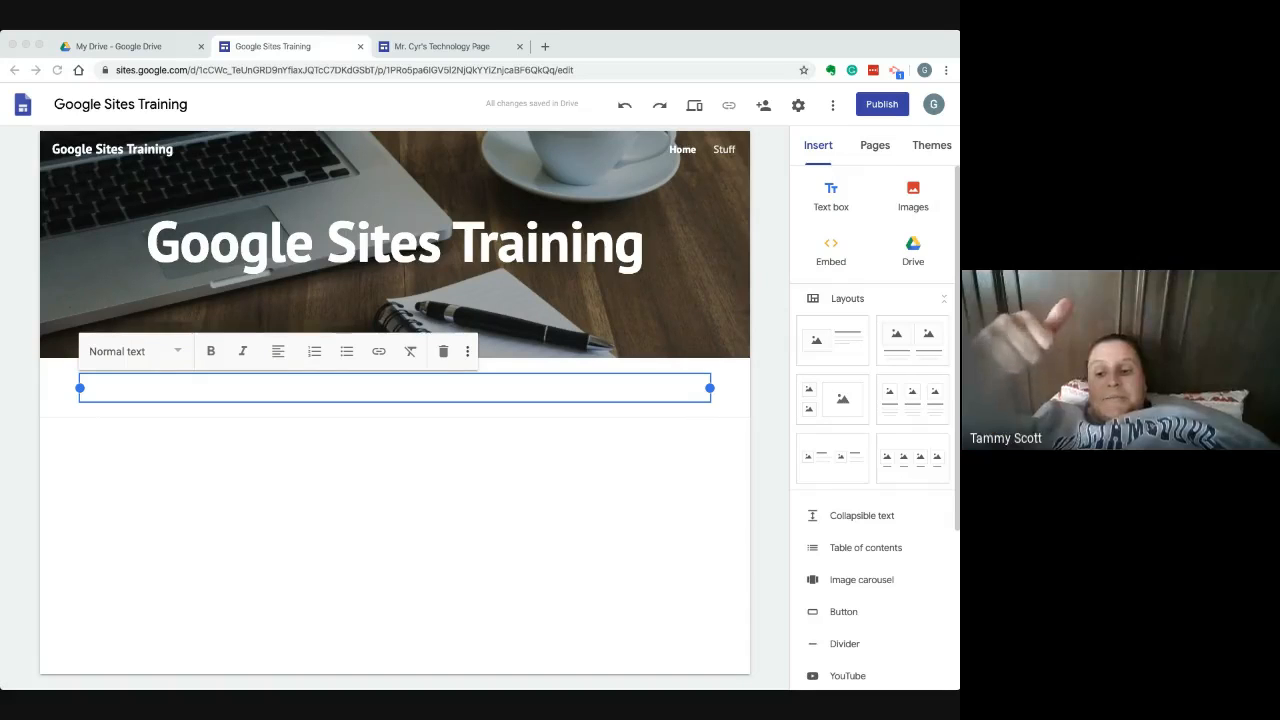
click(395, 388)
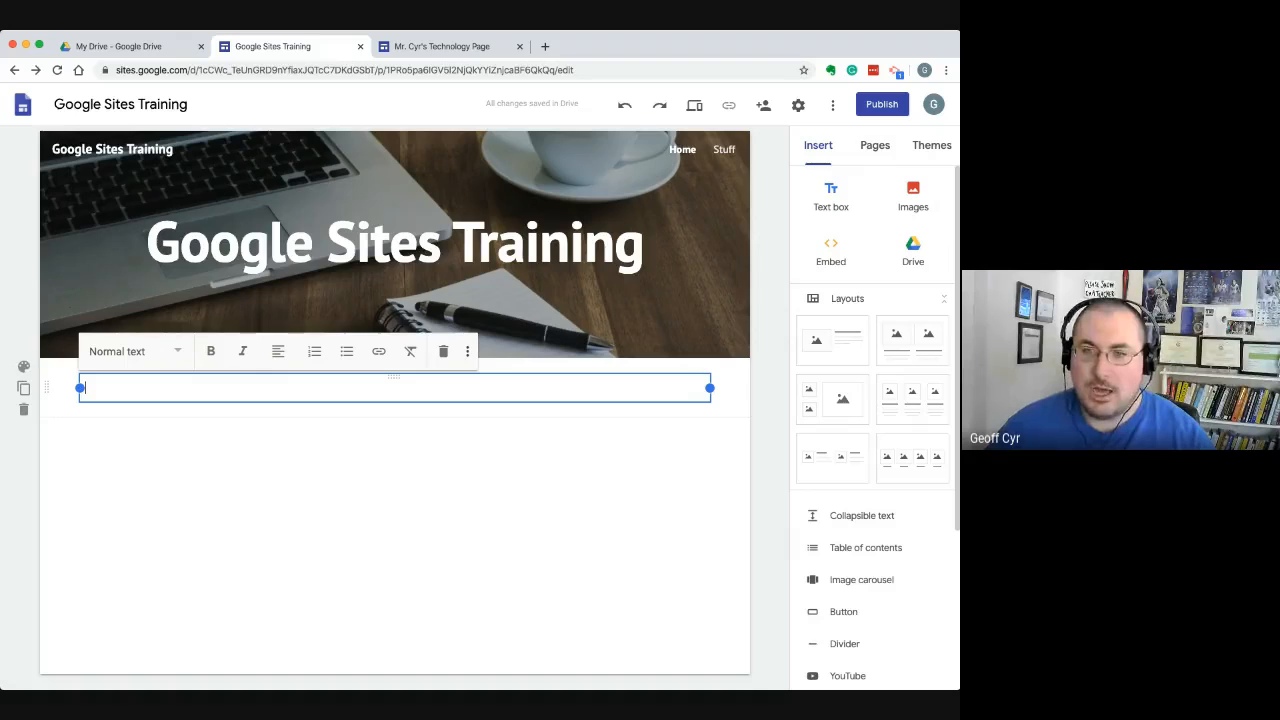
drag(709, 388, 281, 388)
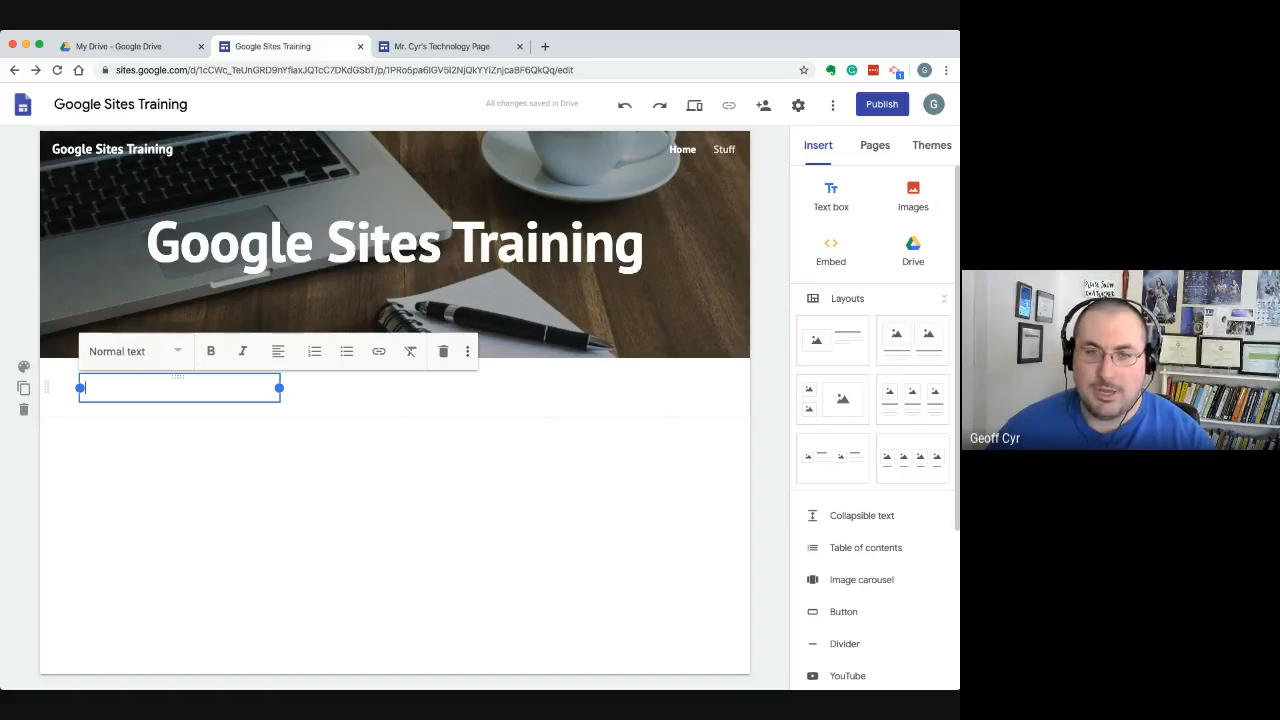
click(443, 351)
Insert the Autodesk Tinkercad logo below the header from a Google image search for "tinkercad"
double_click(199, 383)
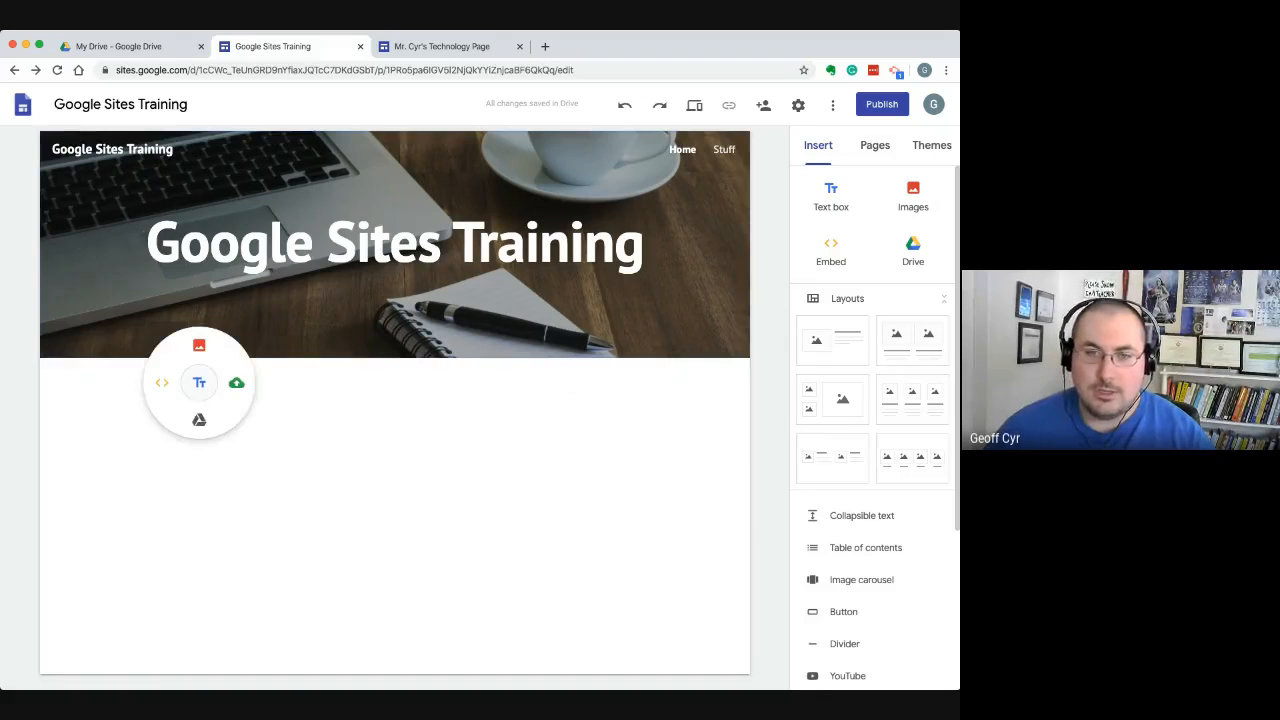
click(199, 345)
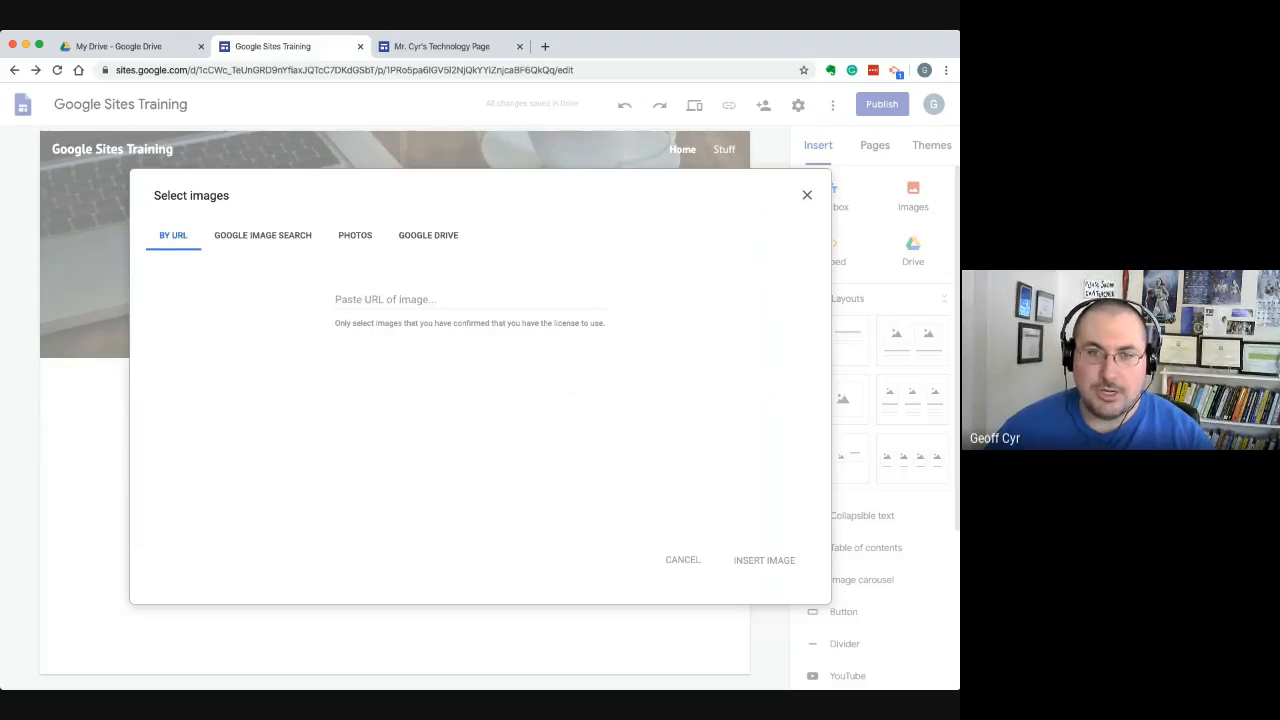
text(tinkercad)
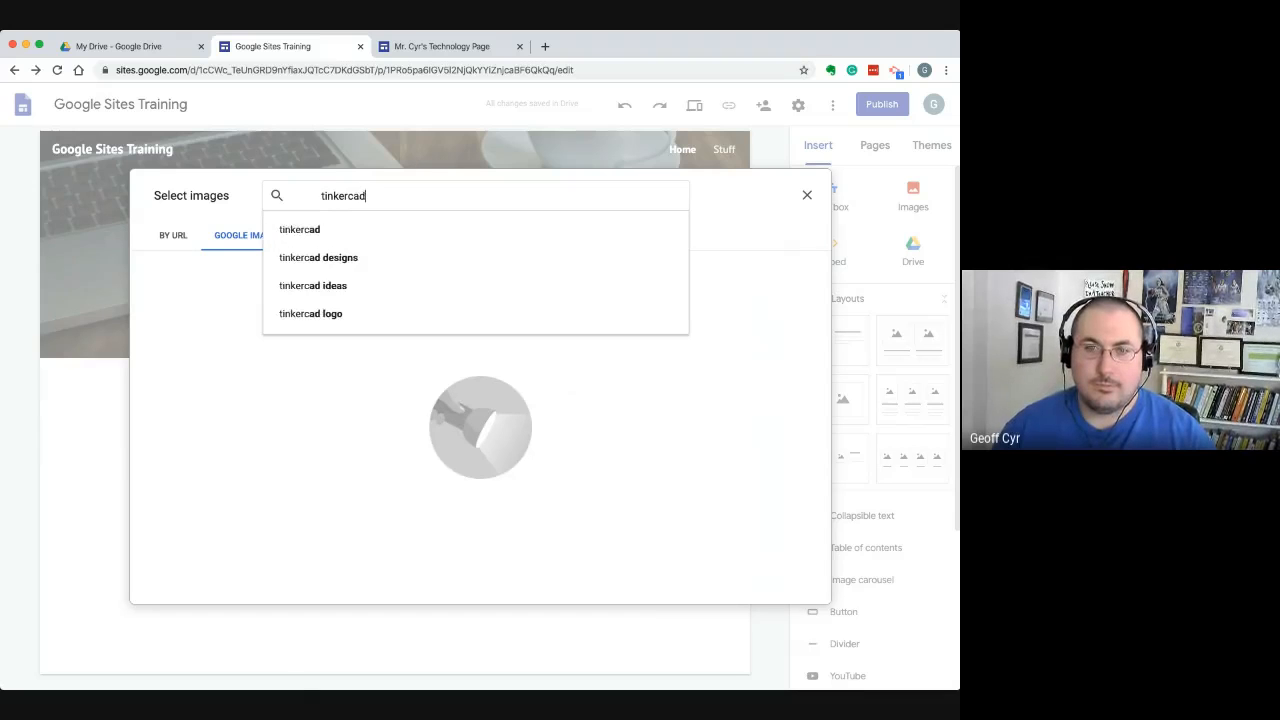
key(Return)
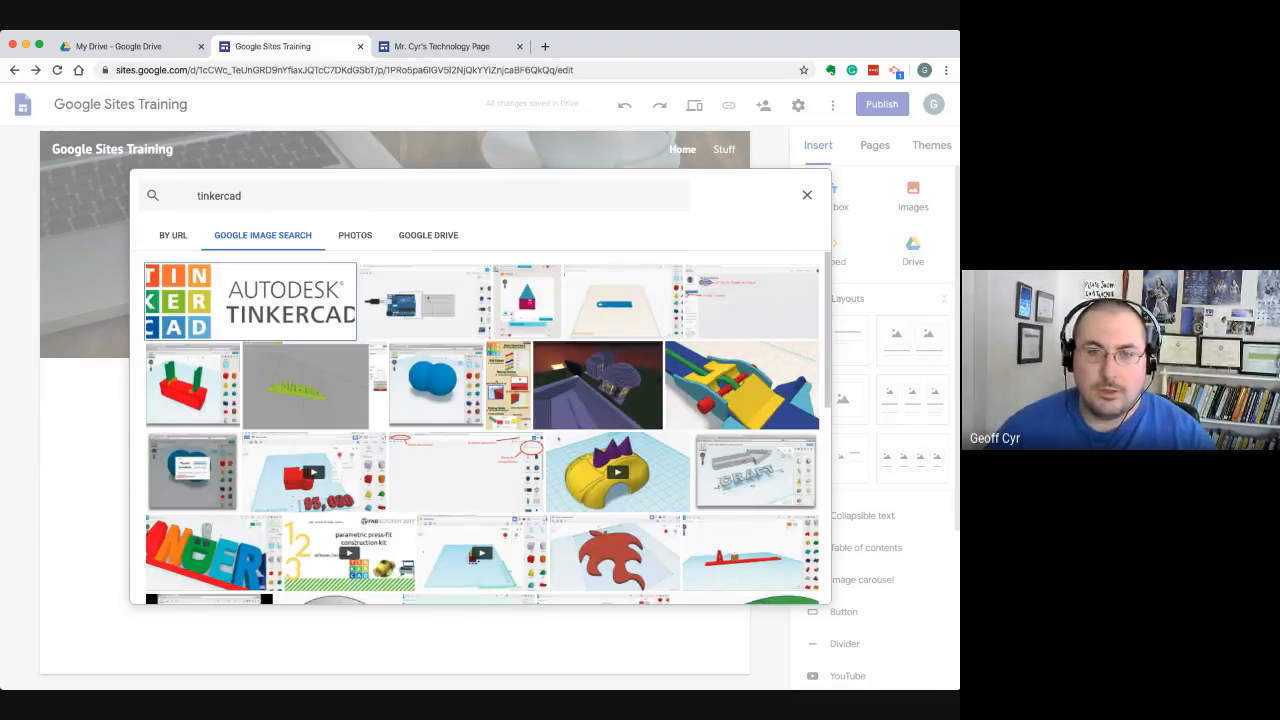
click(250, 302)
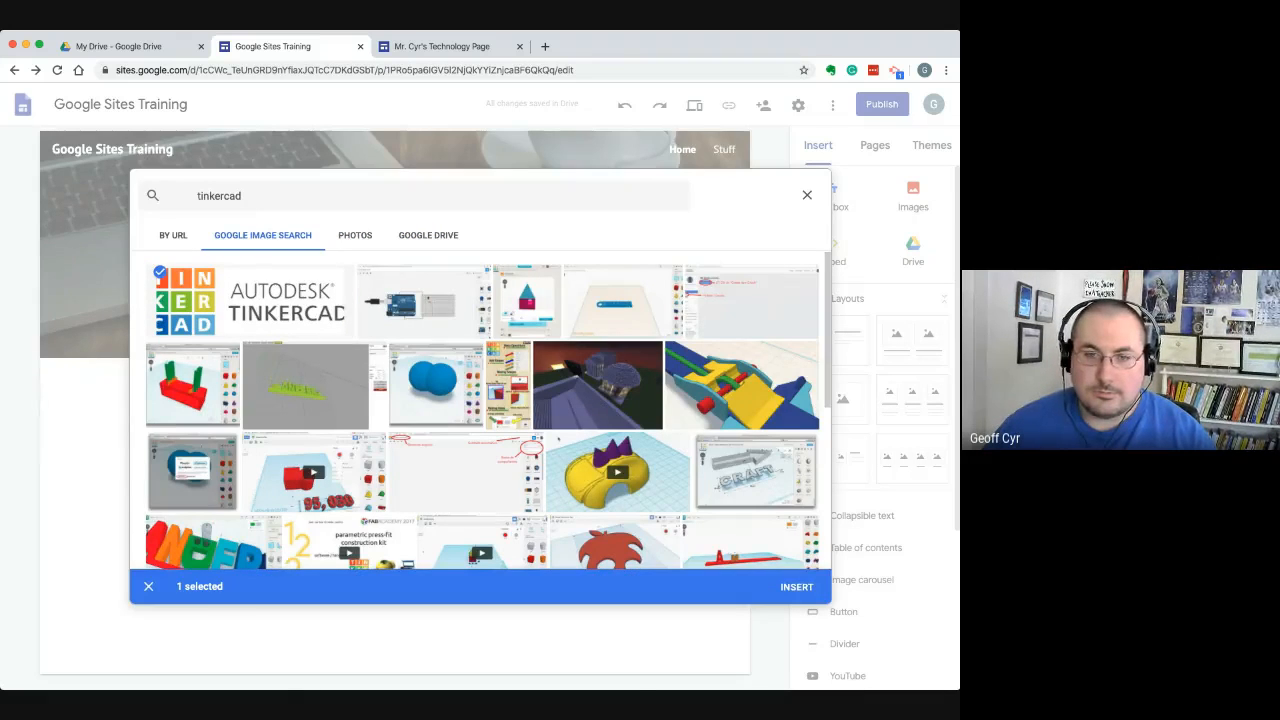
click(797, 587)
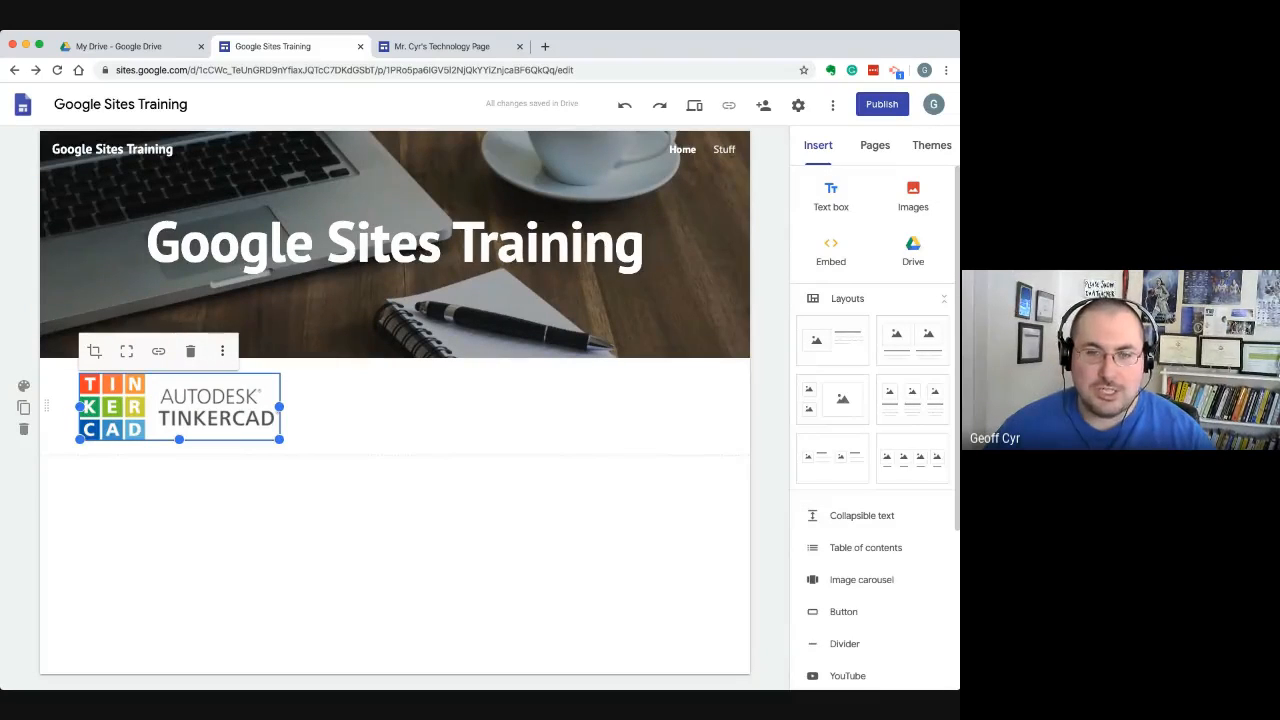
Add a text box directly beneath the Tinkercad logo with the caption "TinkerCAD"
double_click(157, 443)
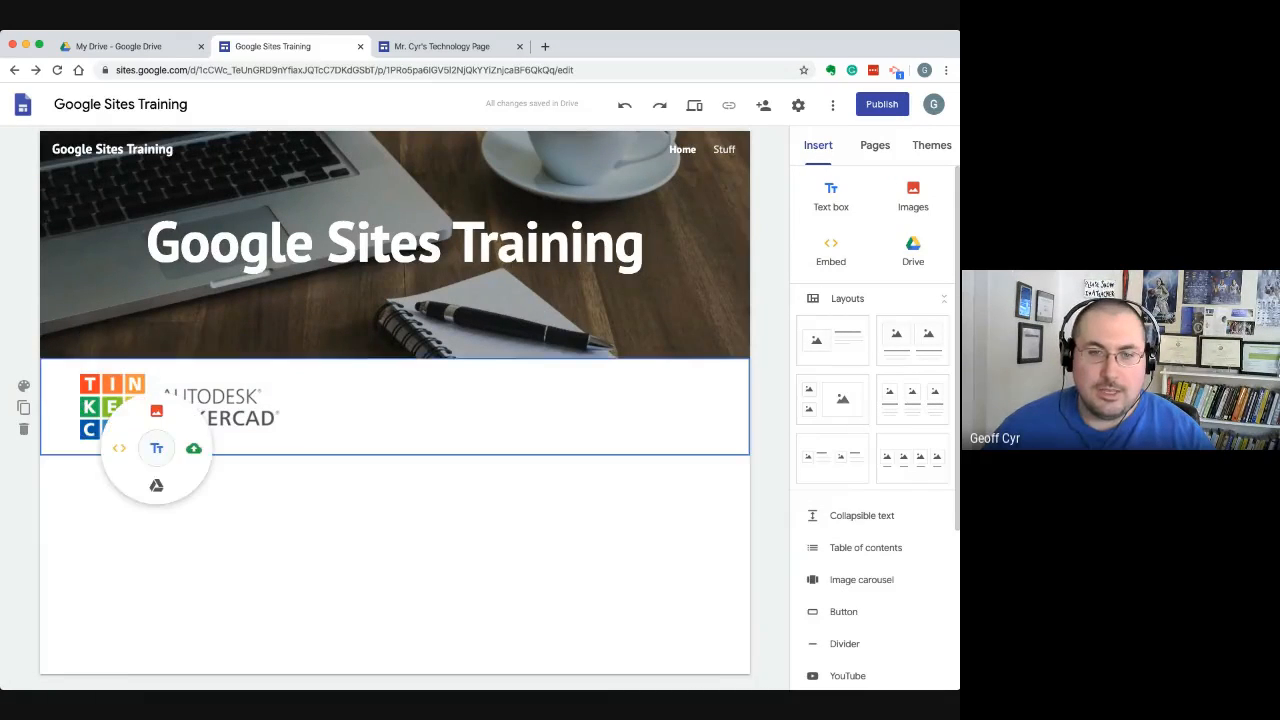
click(156, 470)
click(500, 410)
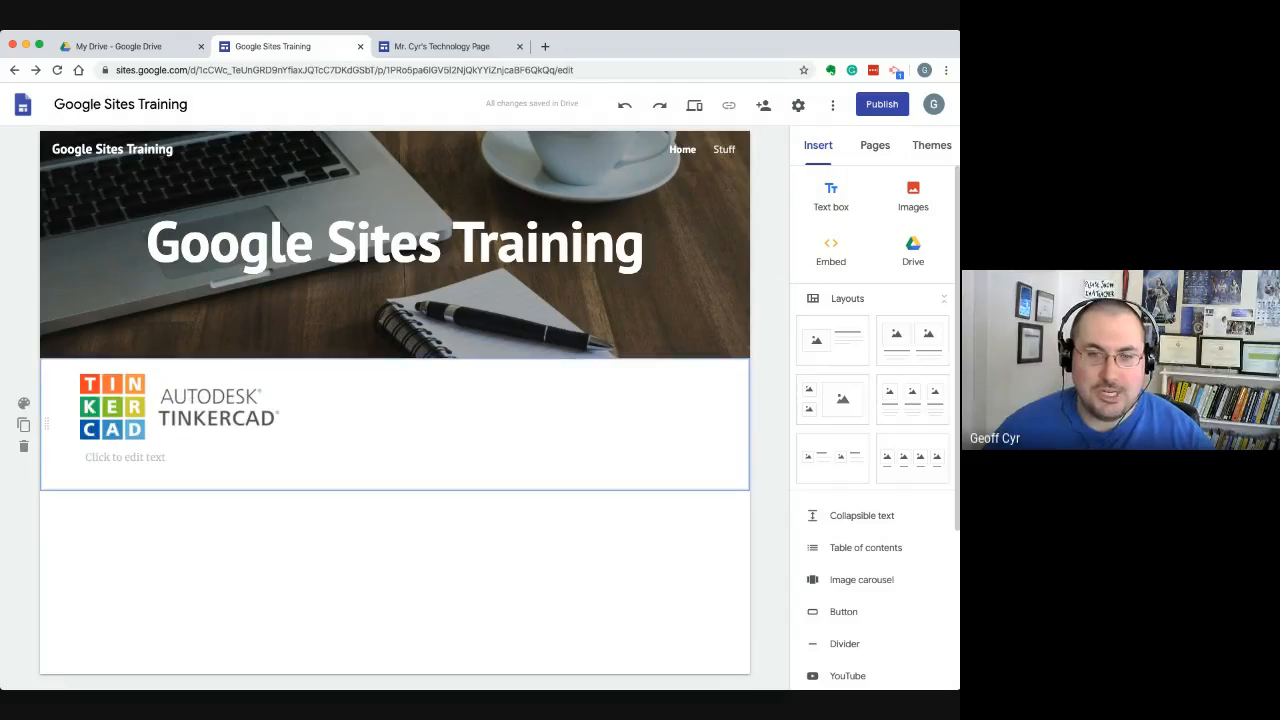
click(160, 457)
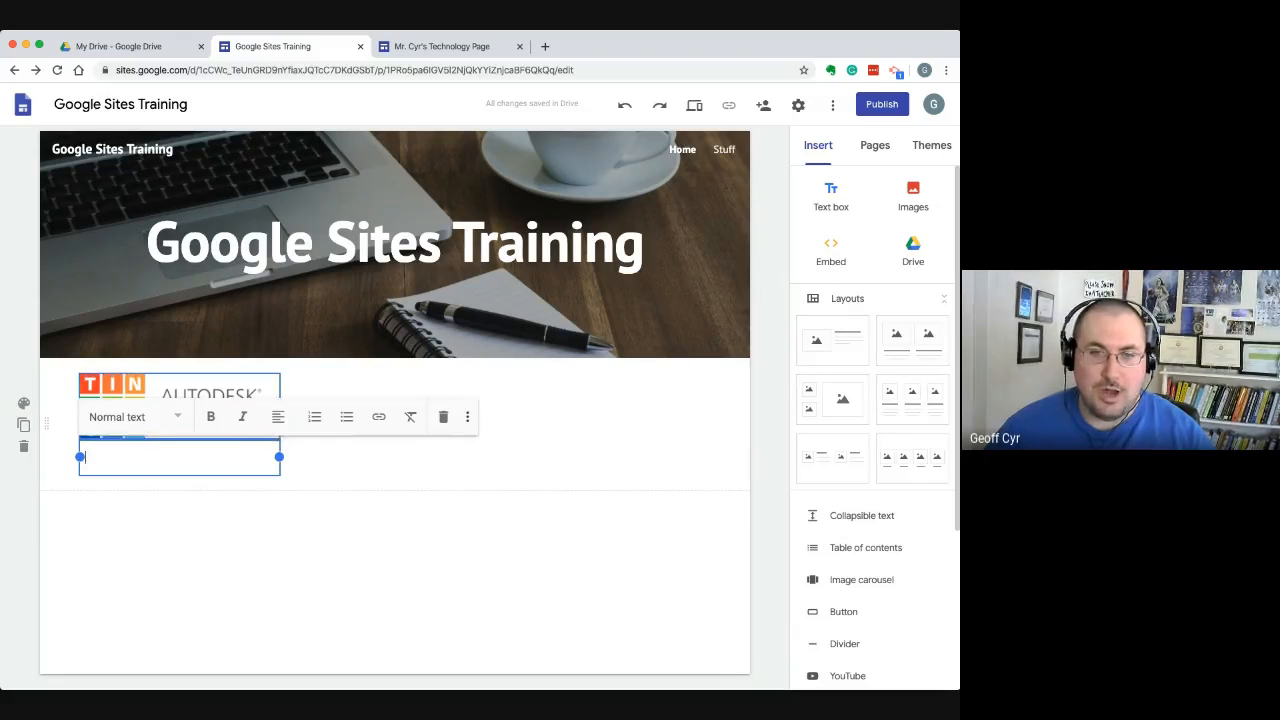
click(190, 386)
click(150, 457)
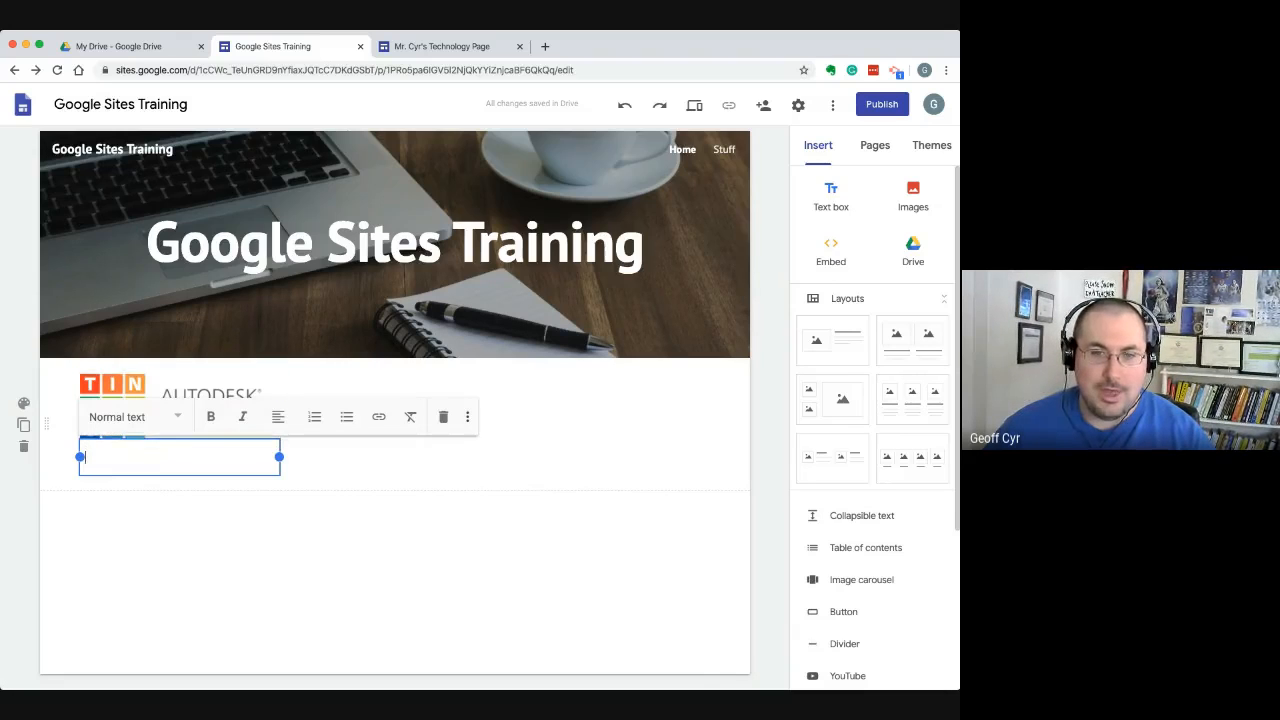
text(TinkerCAD)
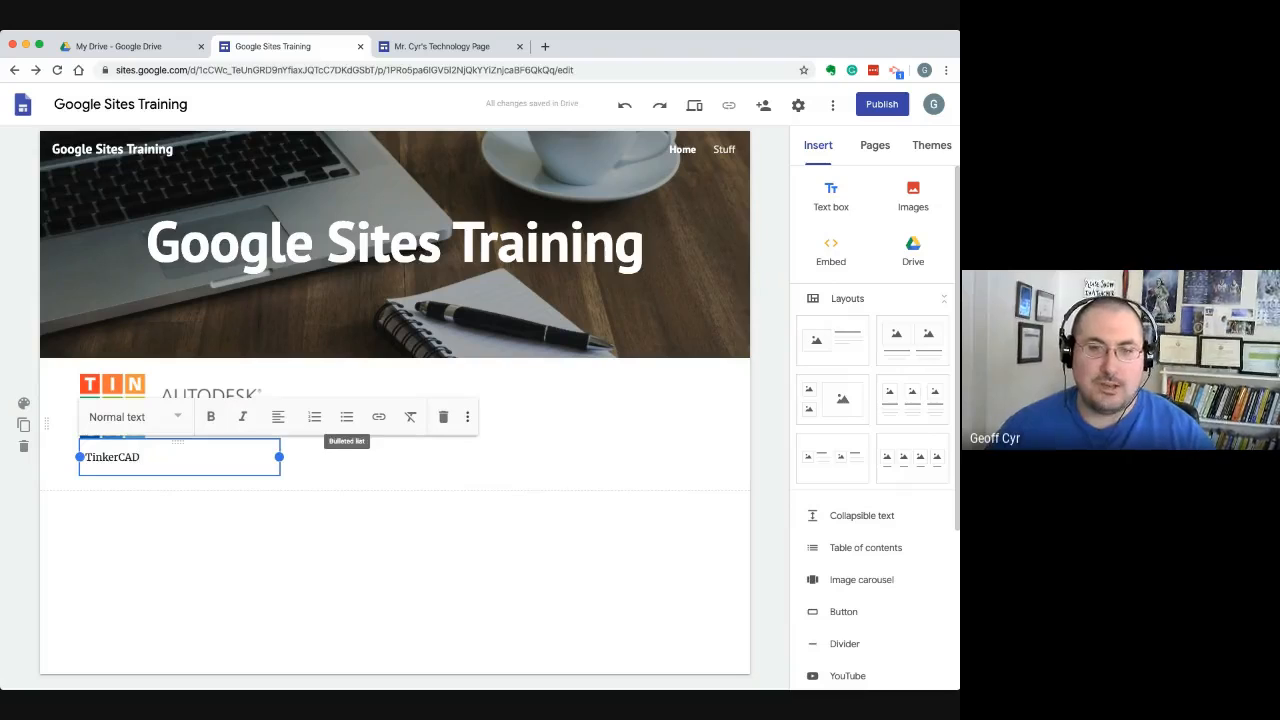
Center the "TinkerCAD" caption beneath the logo and leave text editing
click(278, 416)
click(278, 459)
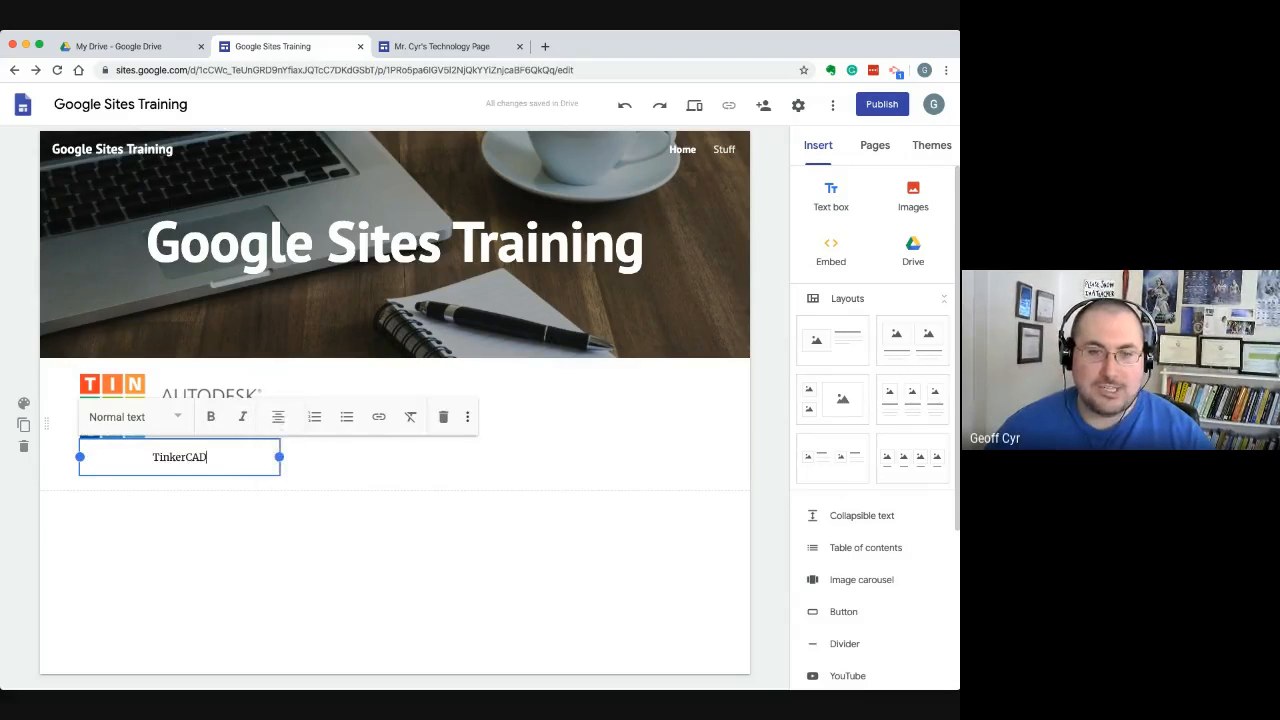
click(350, 450)
click(235, 430)
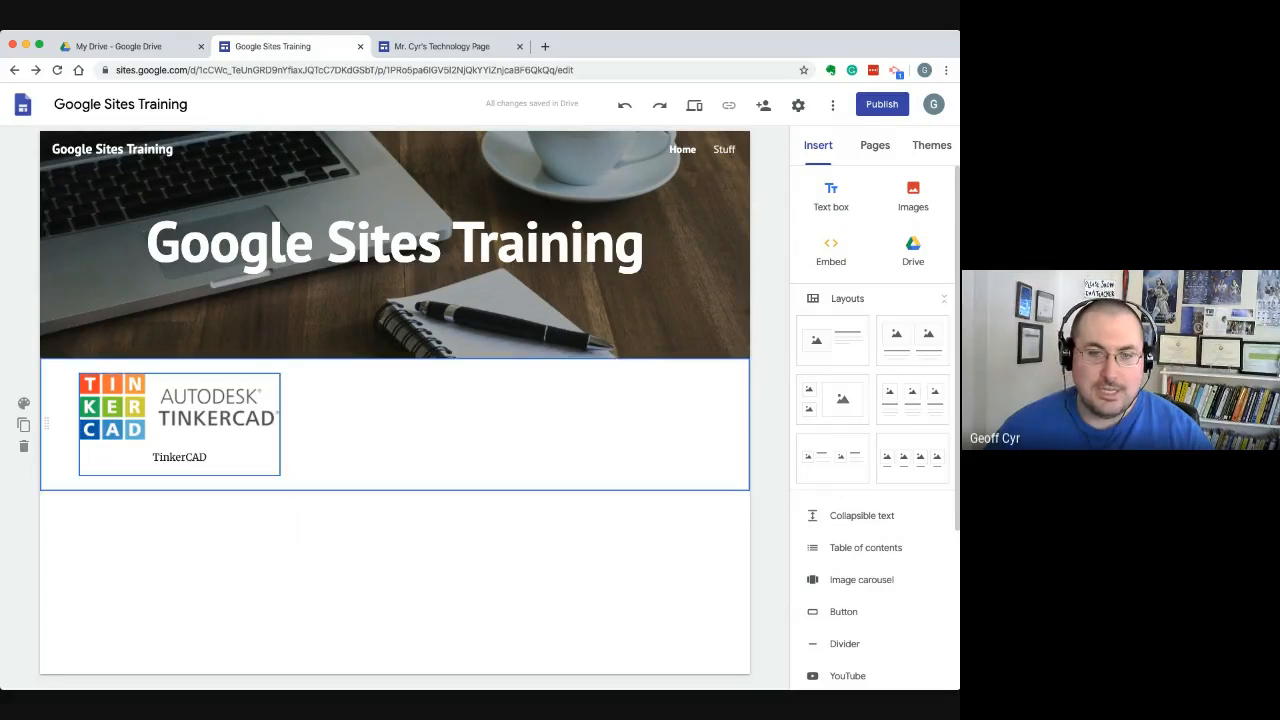
Enlarge the Tinkercad logo and its caption below the header to about half of the content width
mouse_move(205, 412)
mouse_down()
mouse_move(259, 412)
mouse_move(205, 412)
mouse_up()
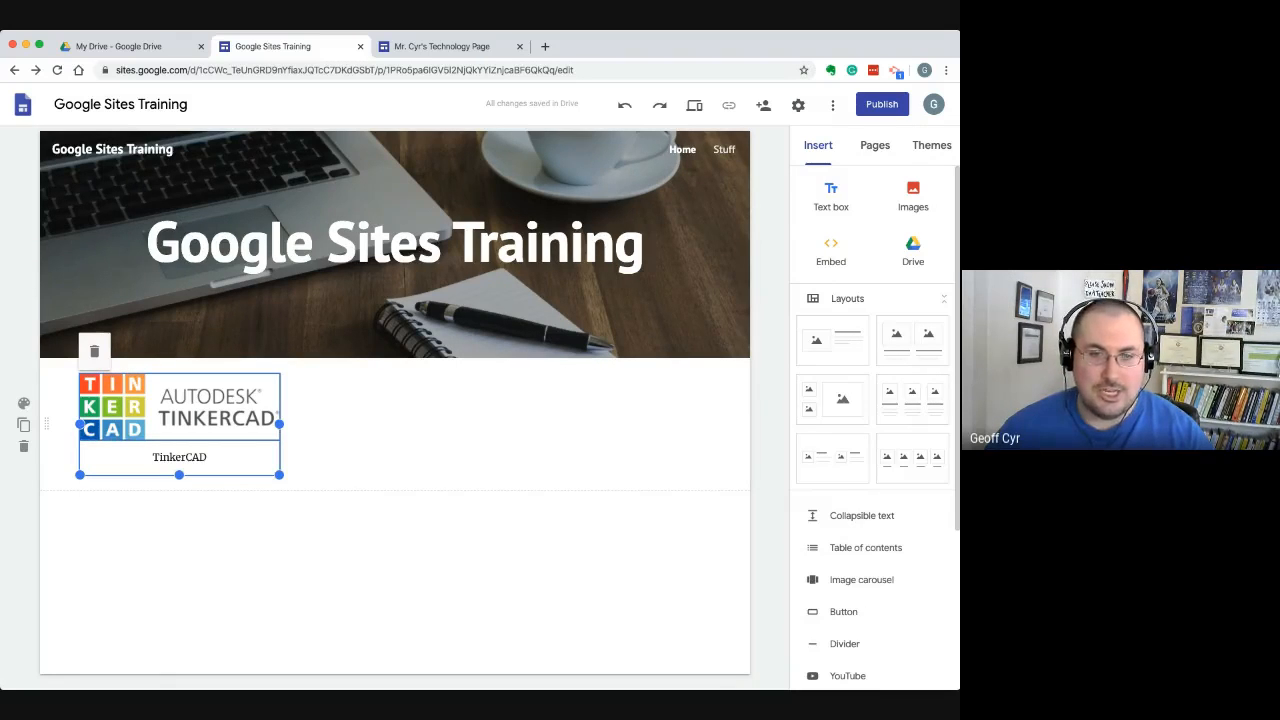
click(198, 410)
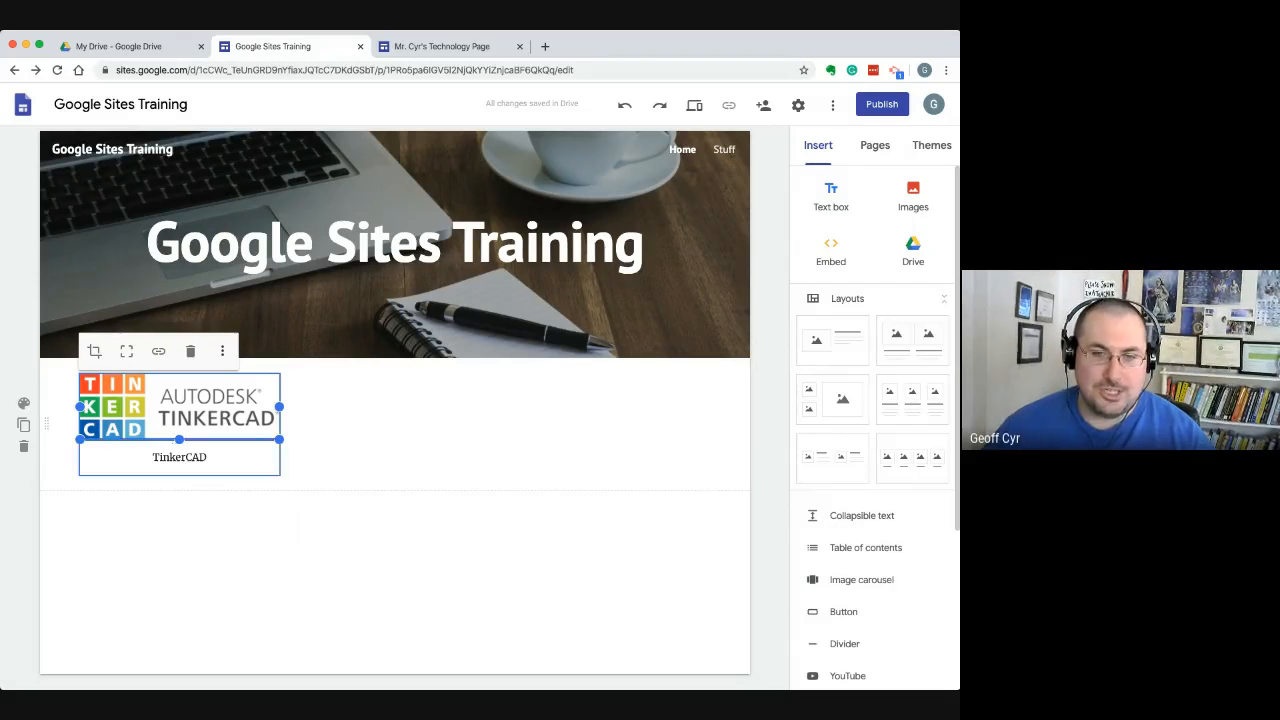
drag(279, 439, 387, 476)
click(262, 494)
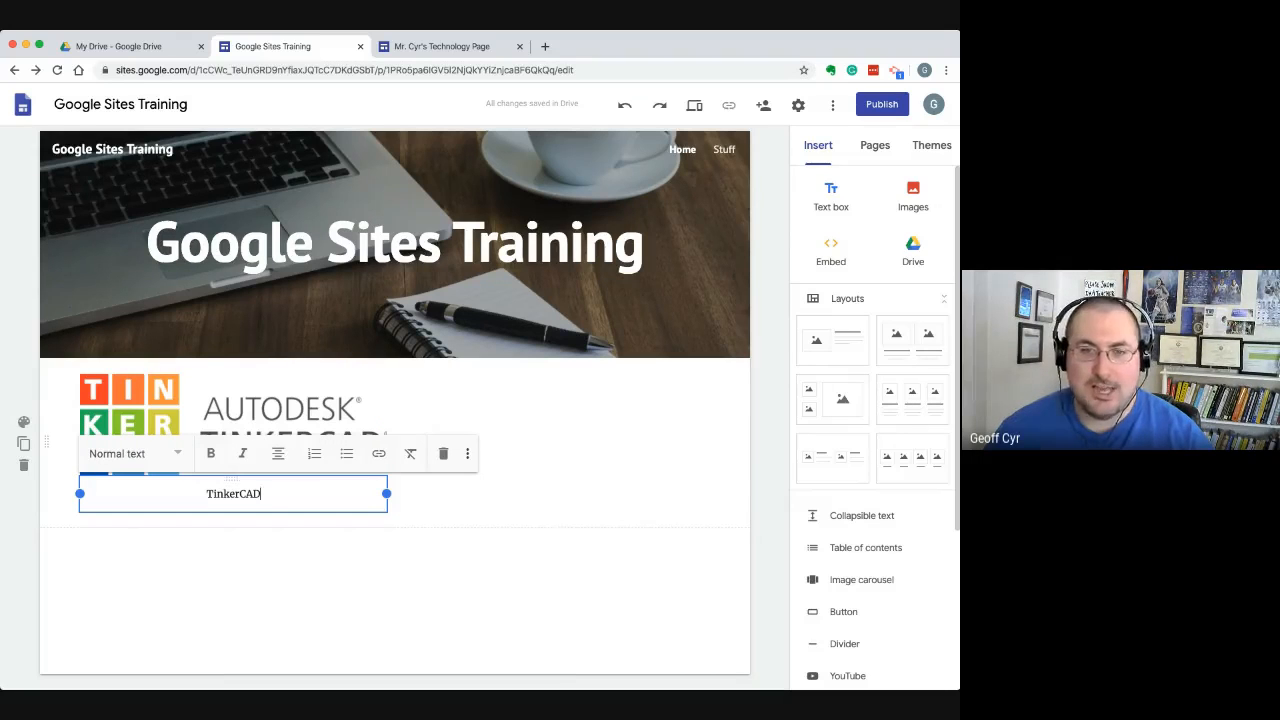
click(390, 590)
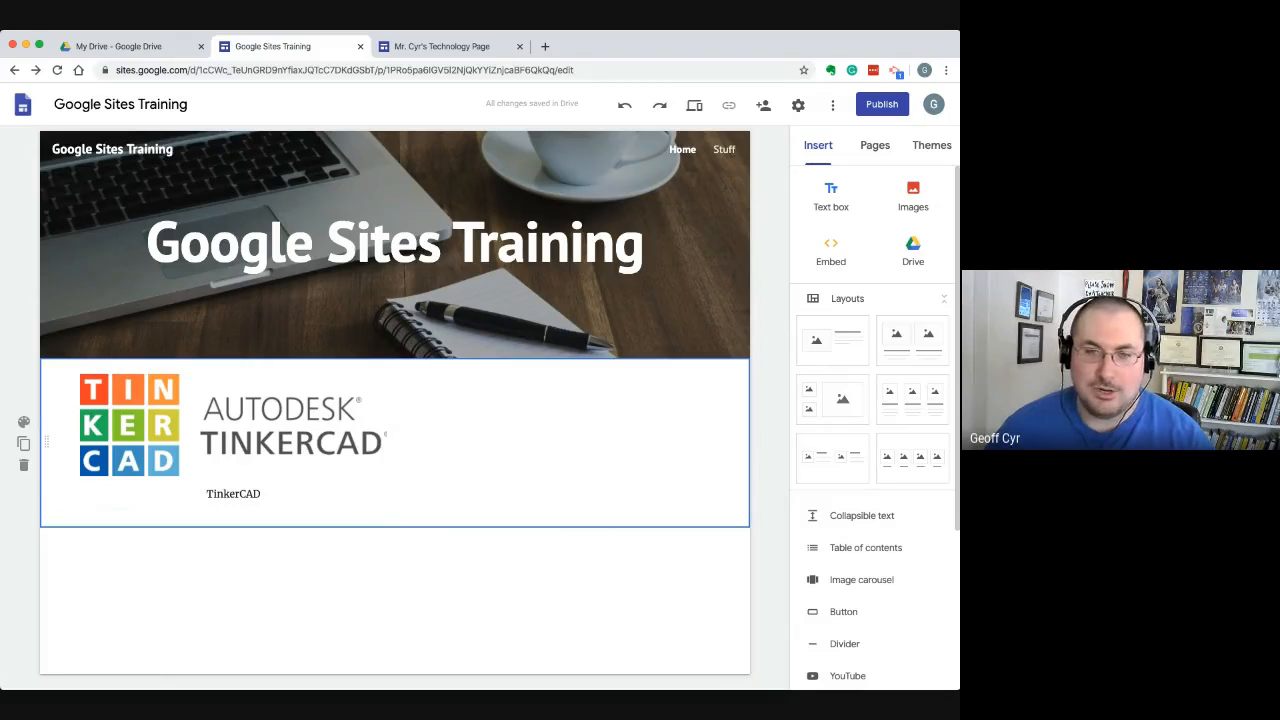
Insert the Scratch website image beside the Tinkercad logo from a Google image search for "scratch" and move it to the section's right end
double_click(519, 434)
click(519, 396)
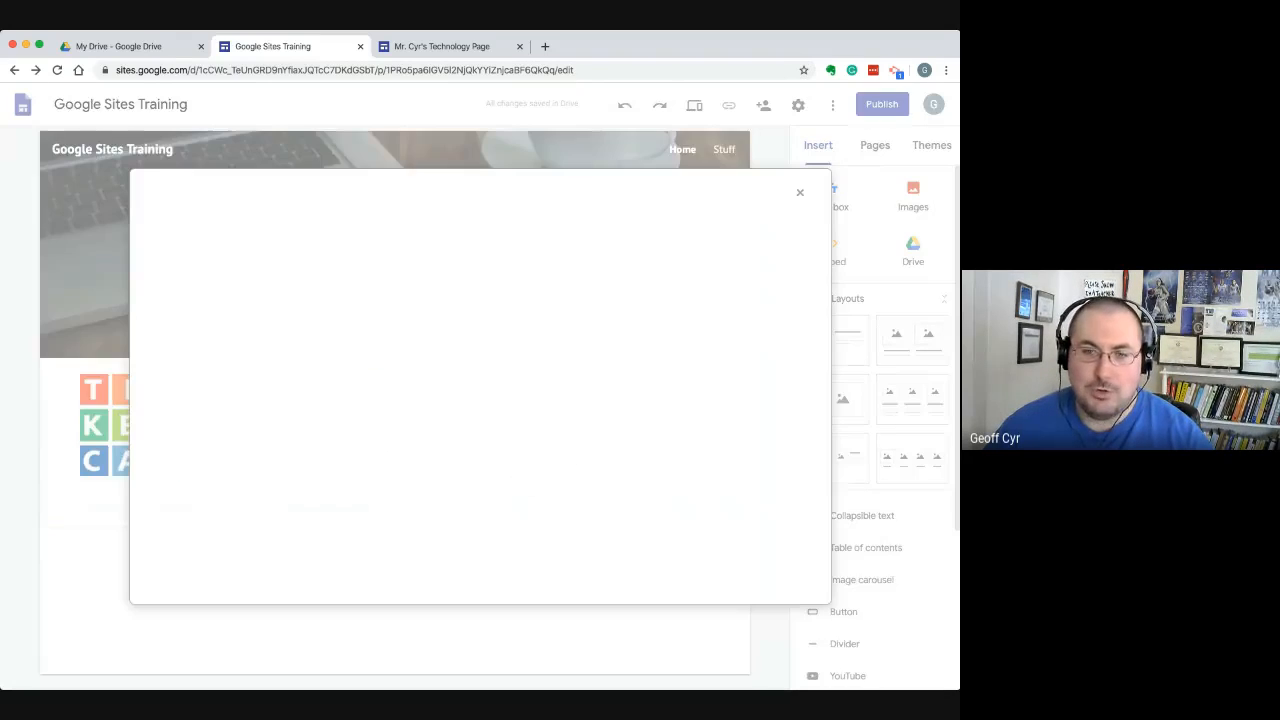
click(263, 236)
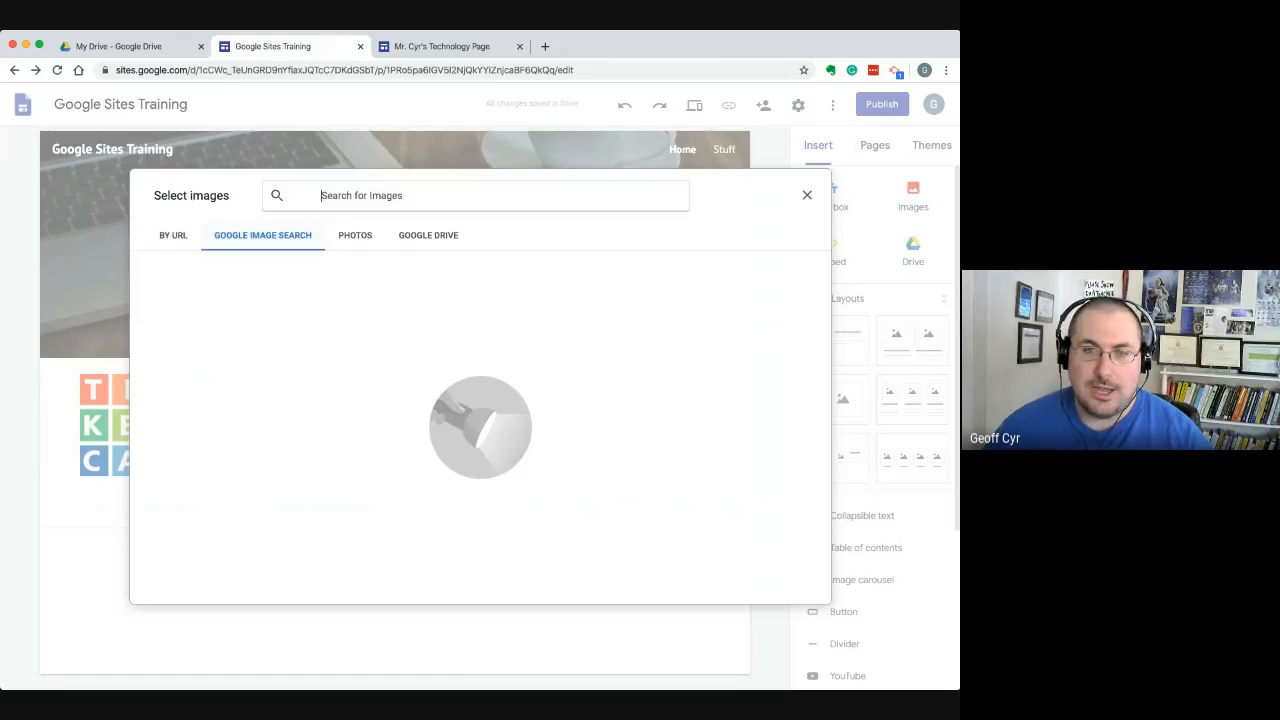
text(scrat)
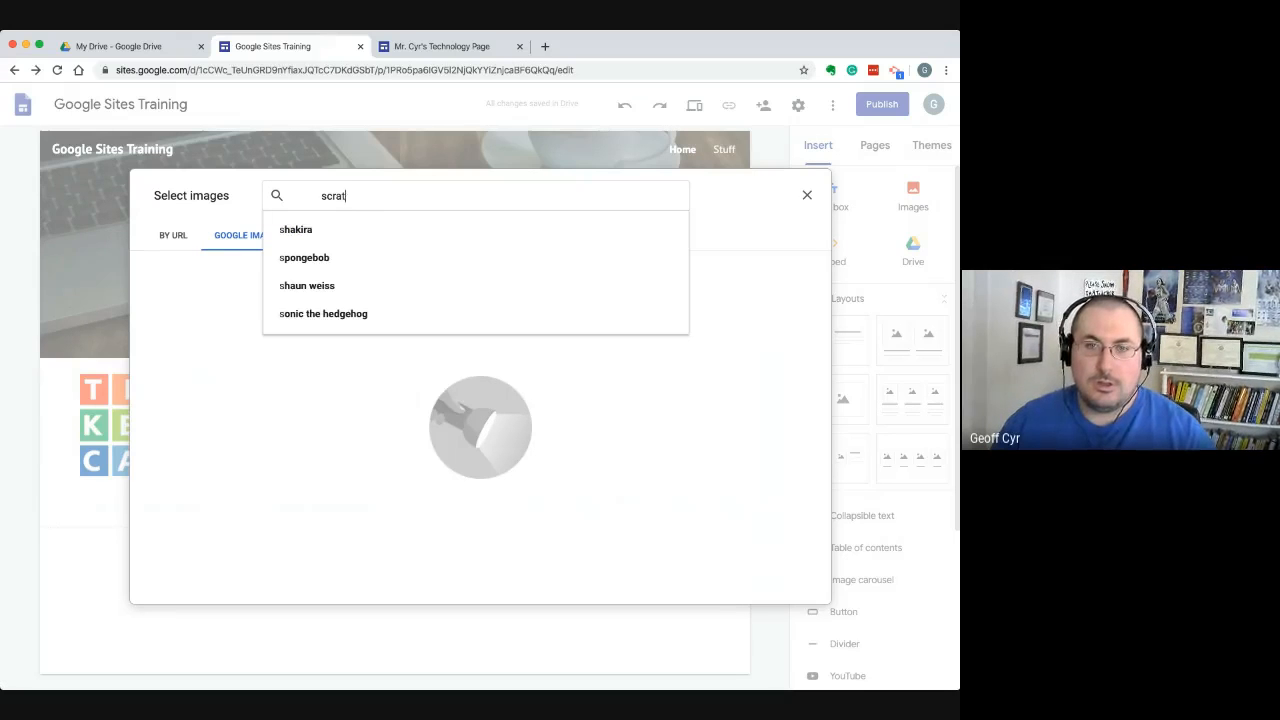
text(hch)
key(Return)
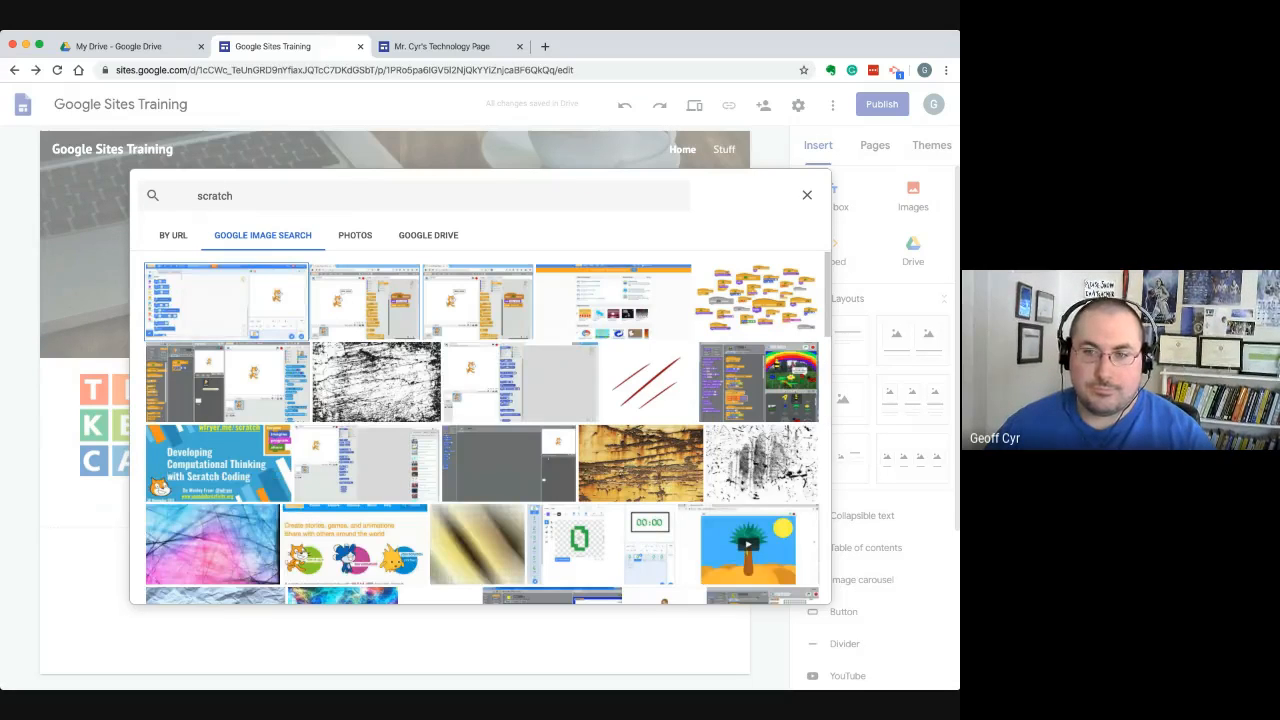
double_click(355, 545)
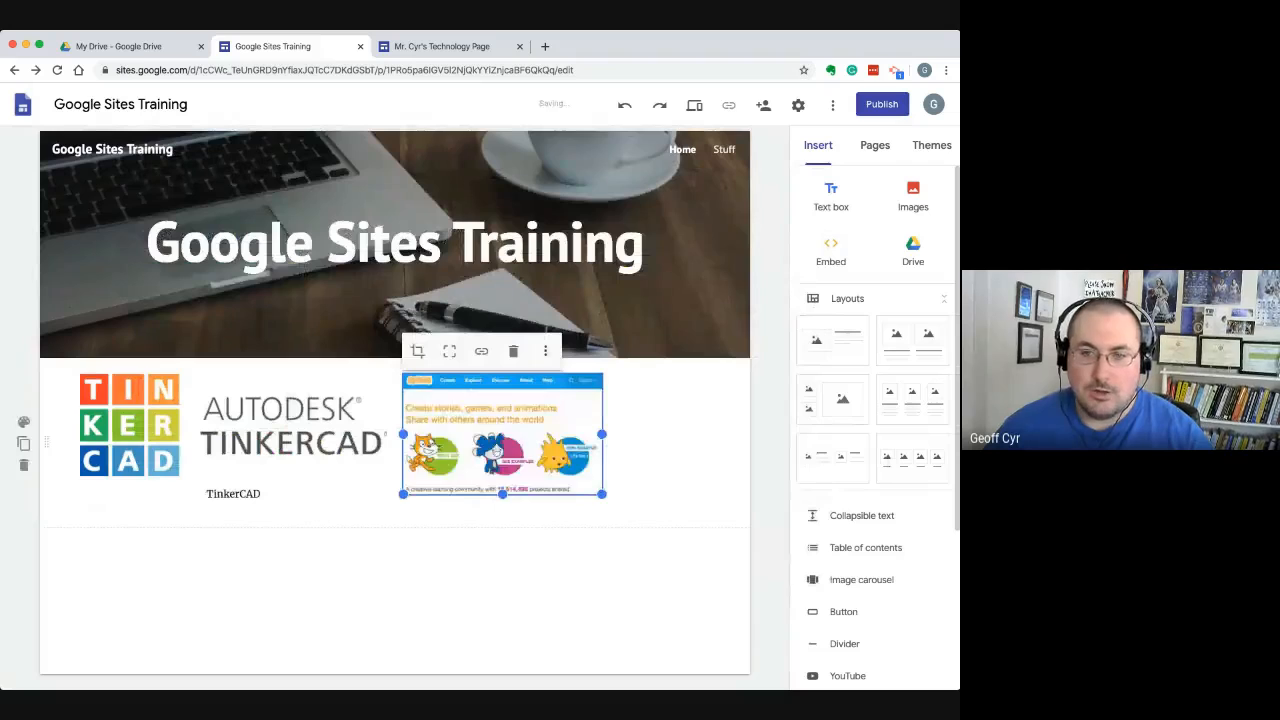
drag(568, 448, 650, 452)
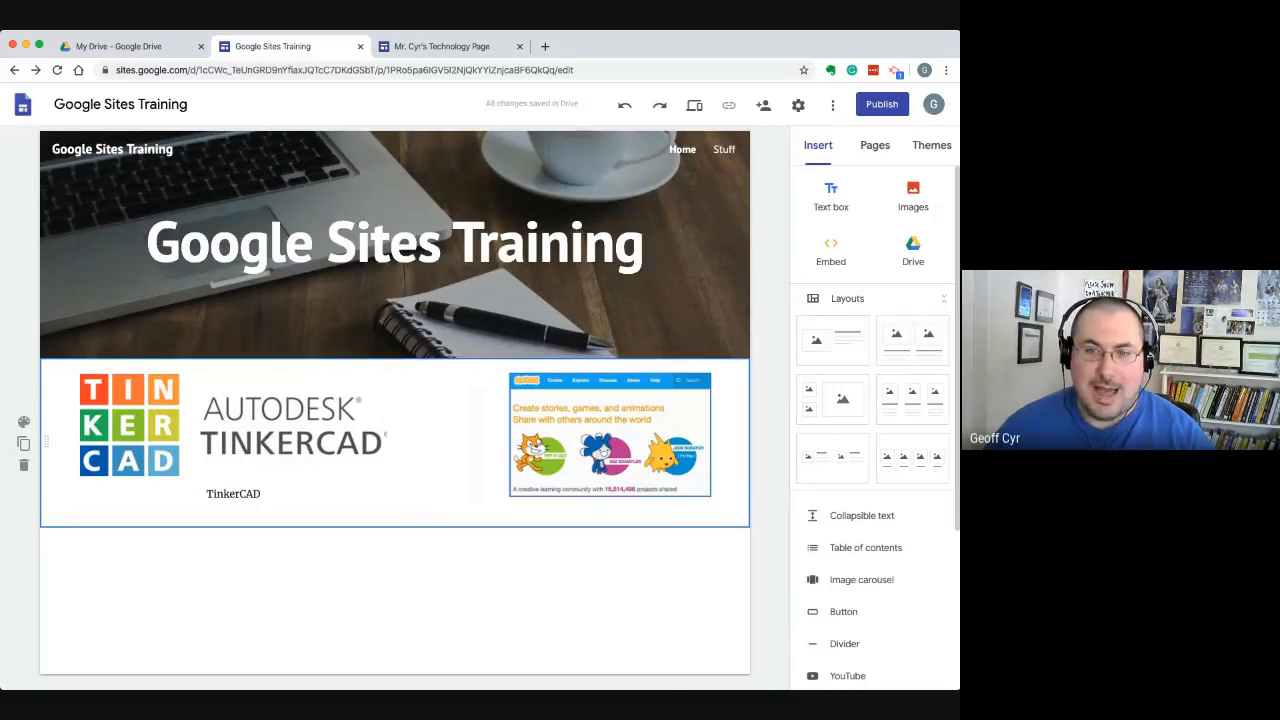
click(234, 436)
click(610, 436)
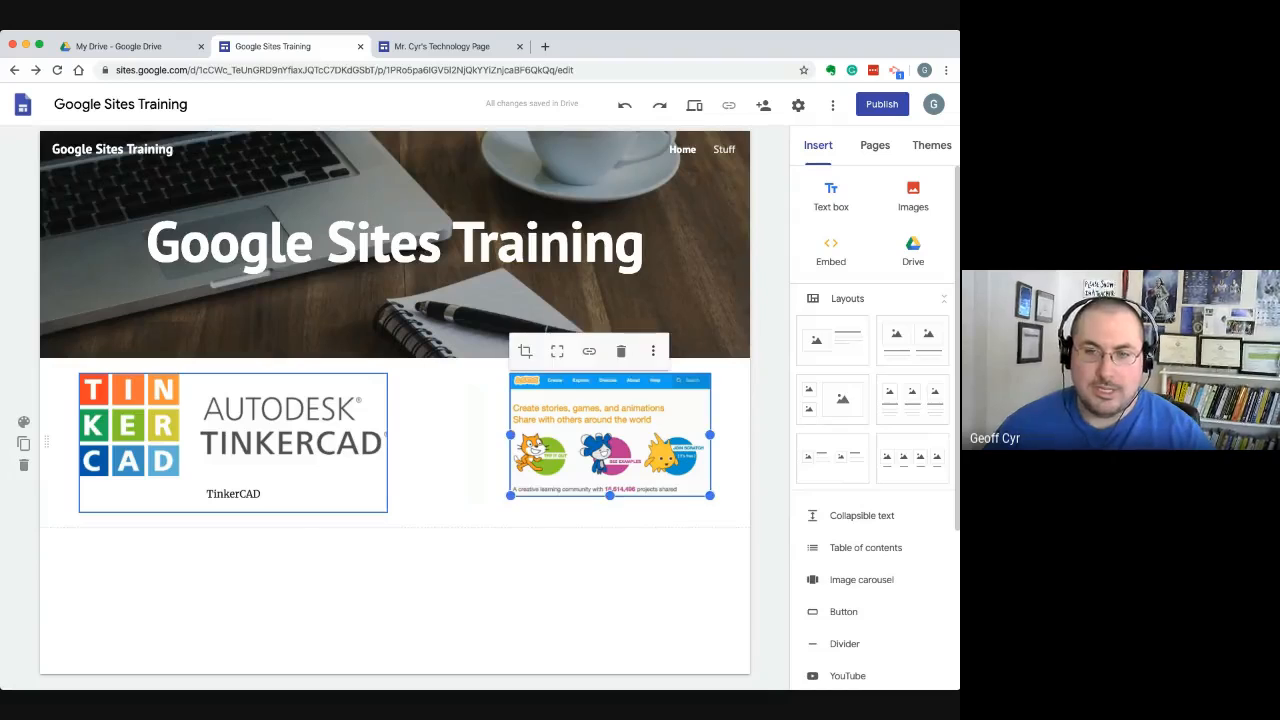
drag(234, 436, 266, 442)
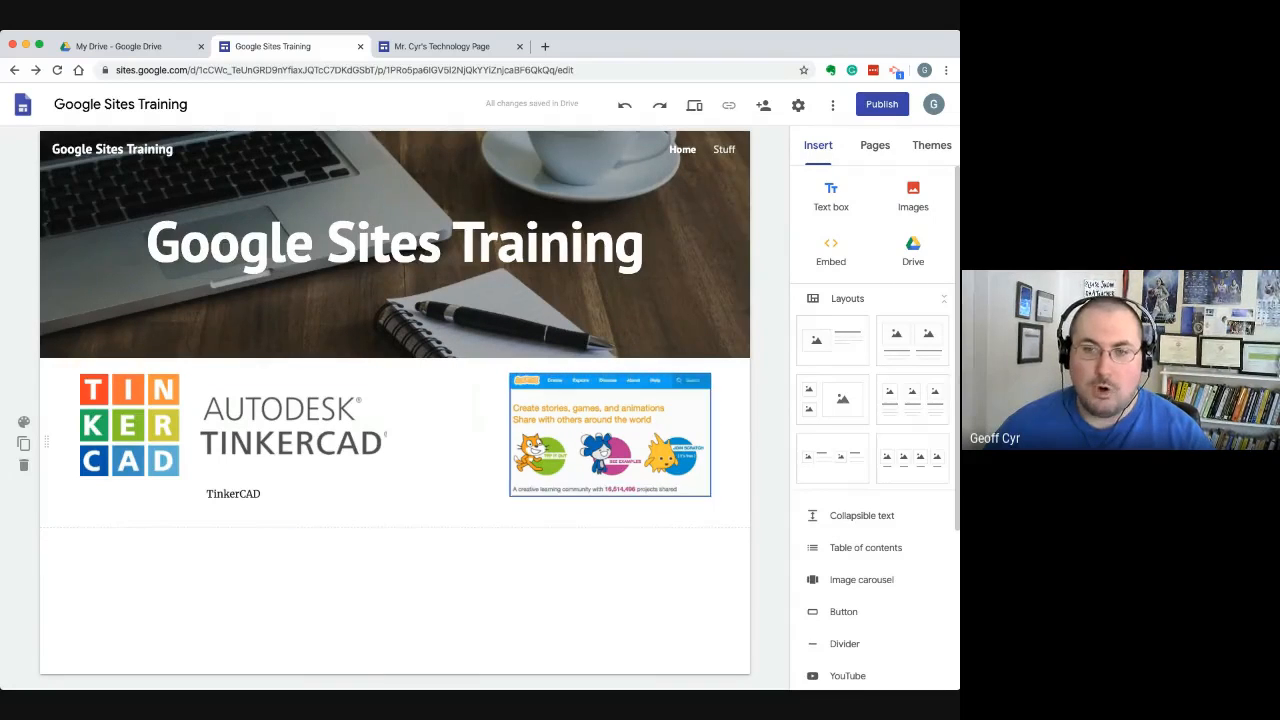
click(234, 442)
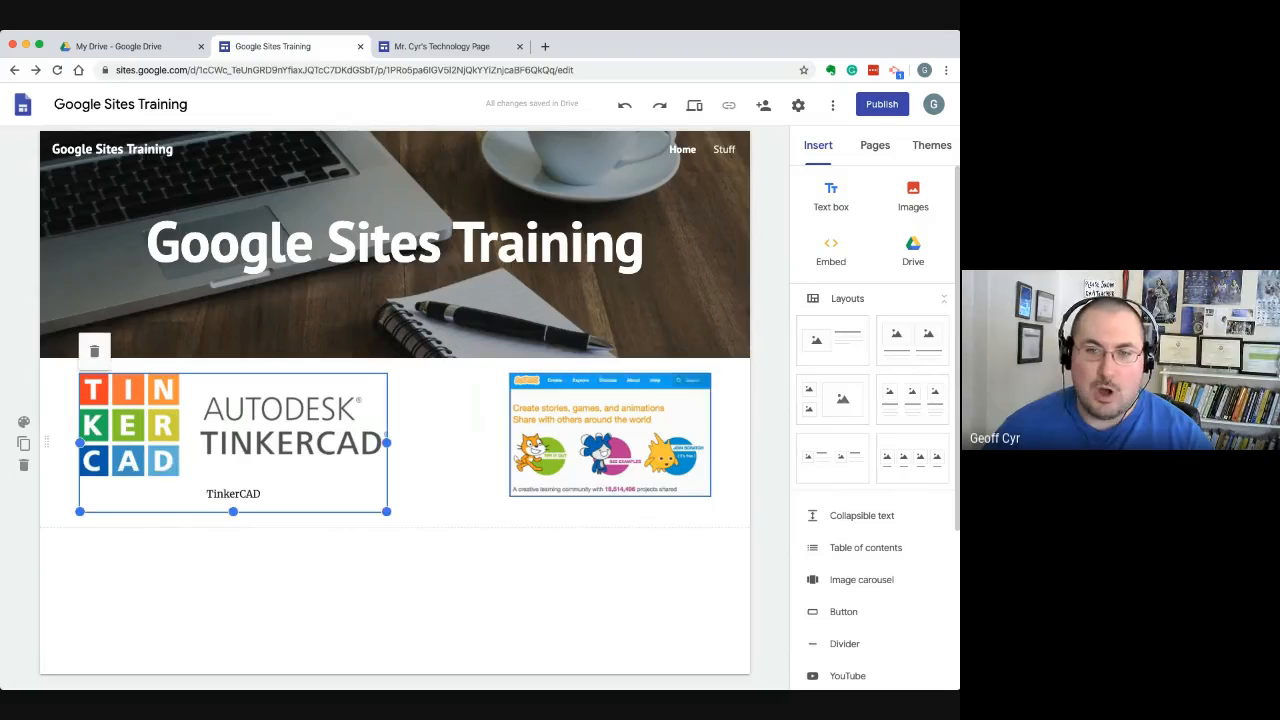
click(610, 436)
drag(300, 440, 340, 448)
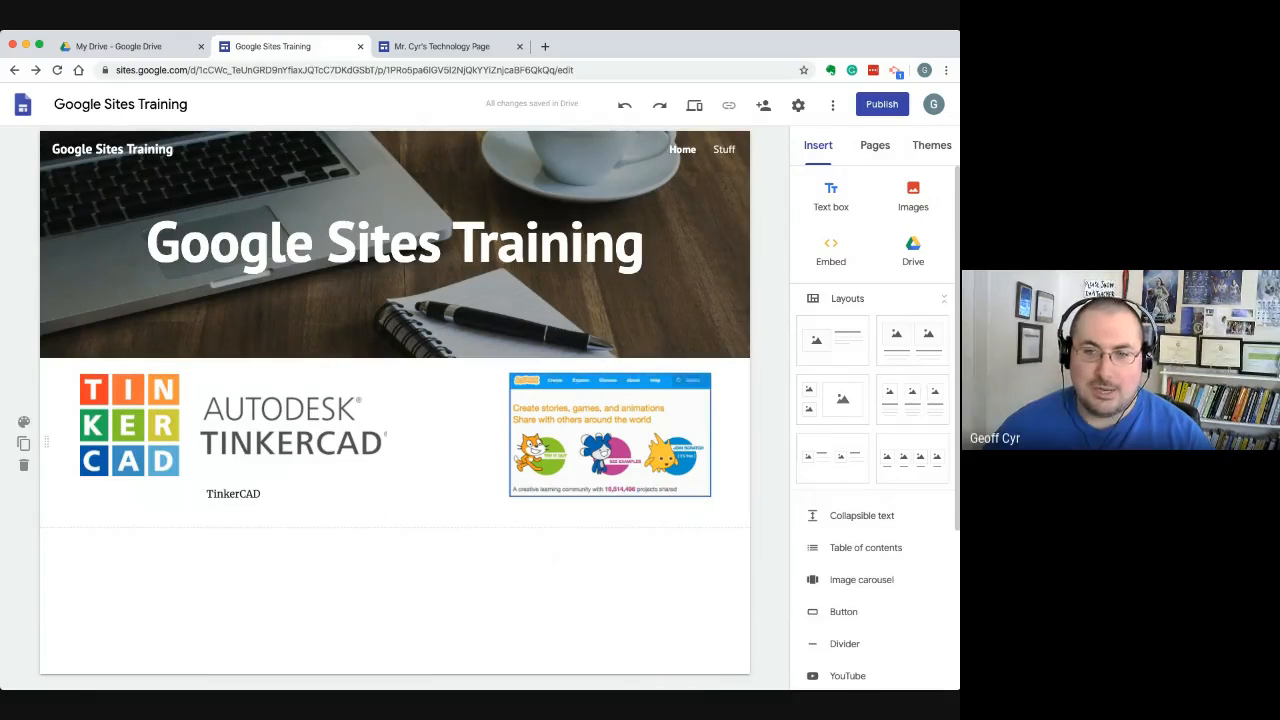
click(610, 436)
click(520, 590)
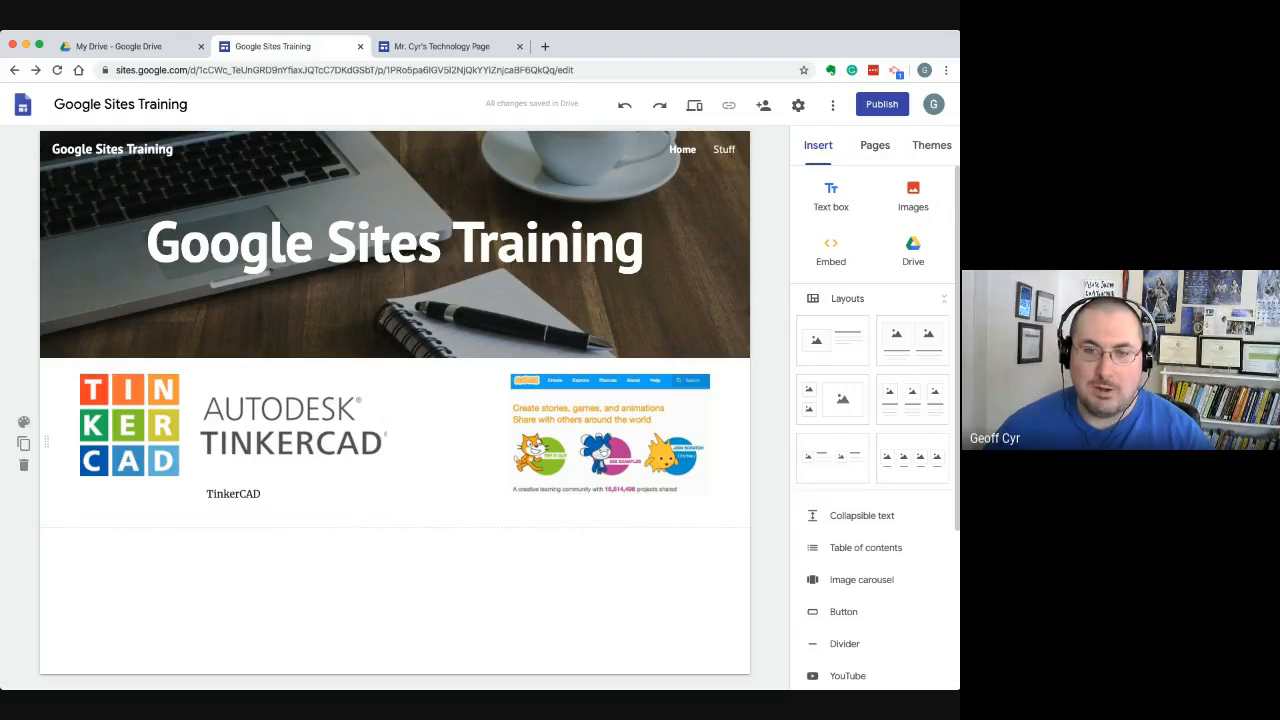
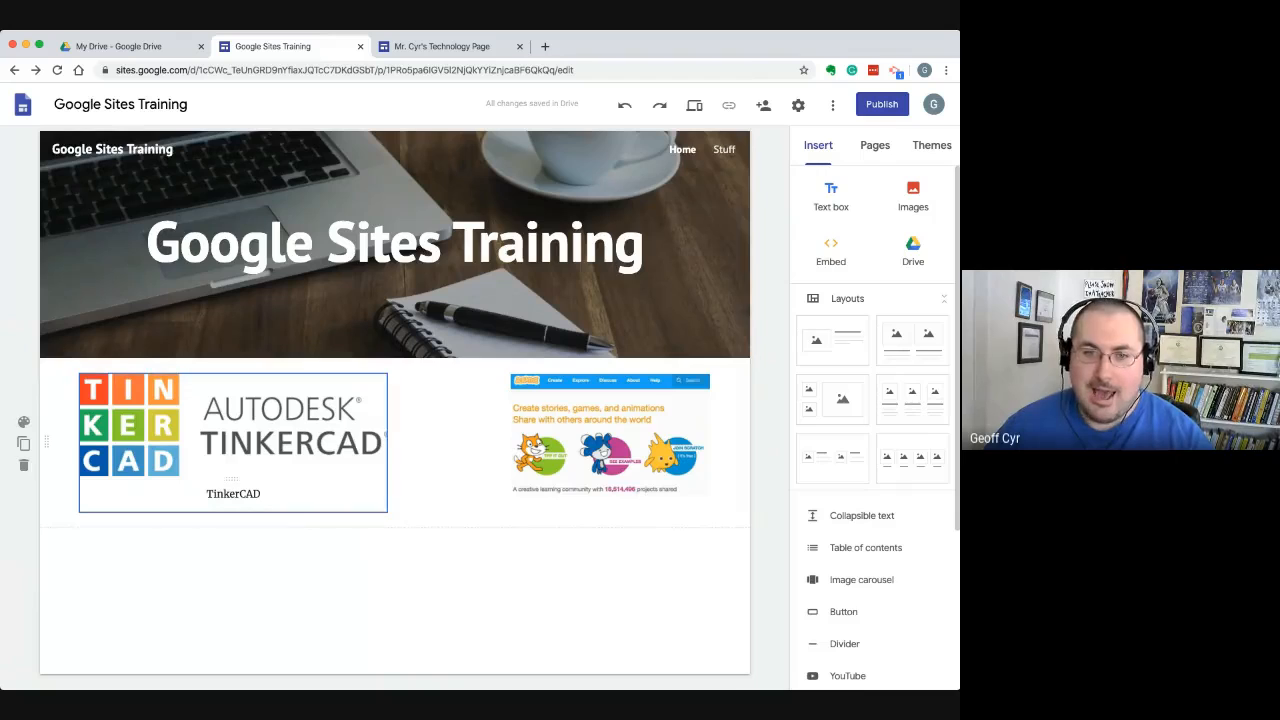
Move the "TinkerCAD" caption into its own section below the logos and widen it to the full content width
click(262, 494)
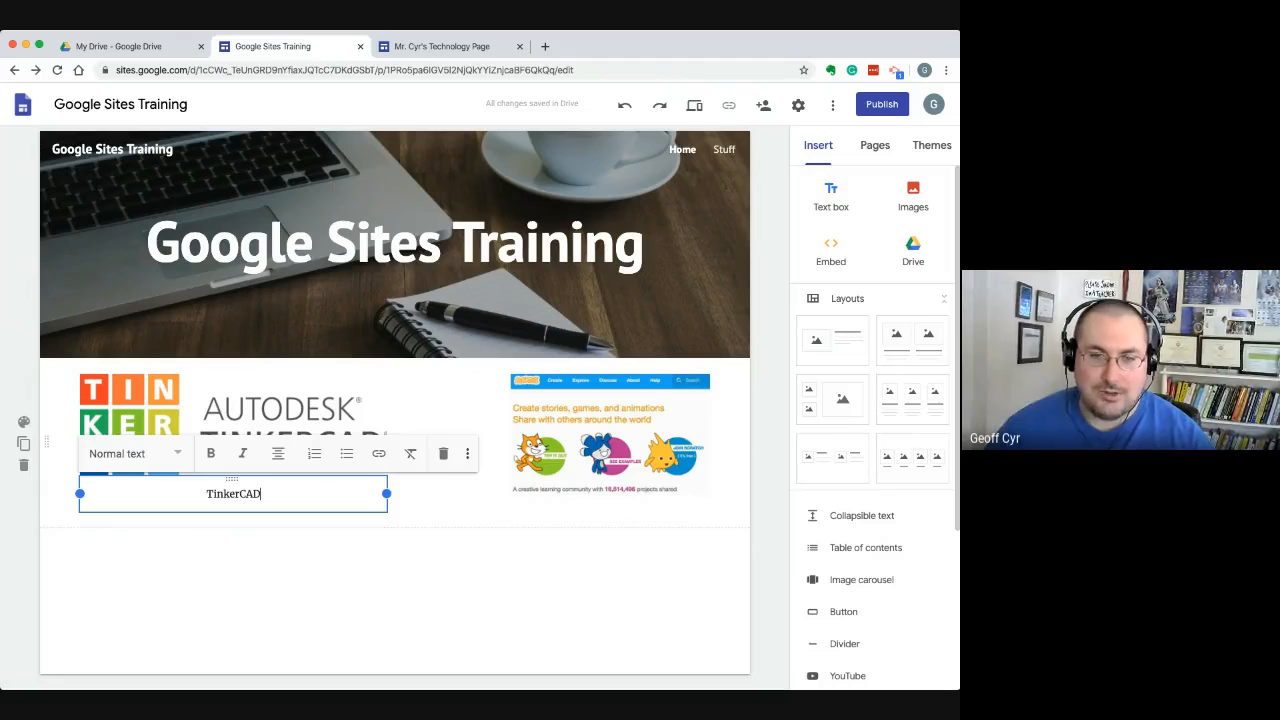
drag(232, 479, 363, 540)
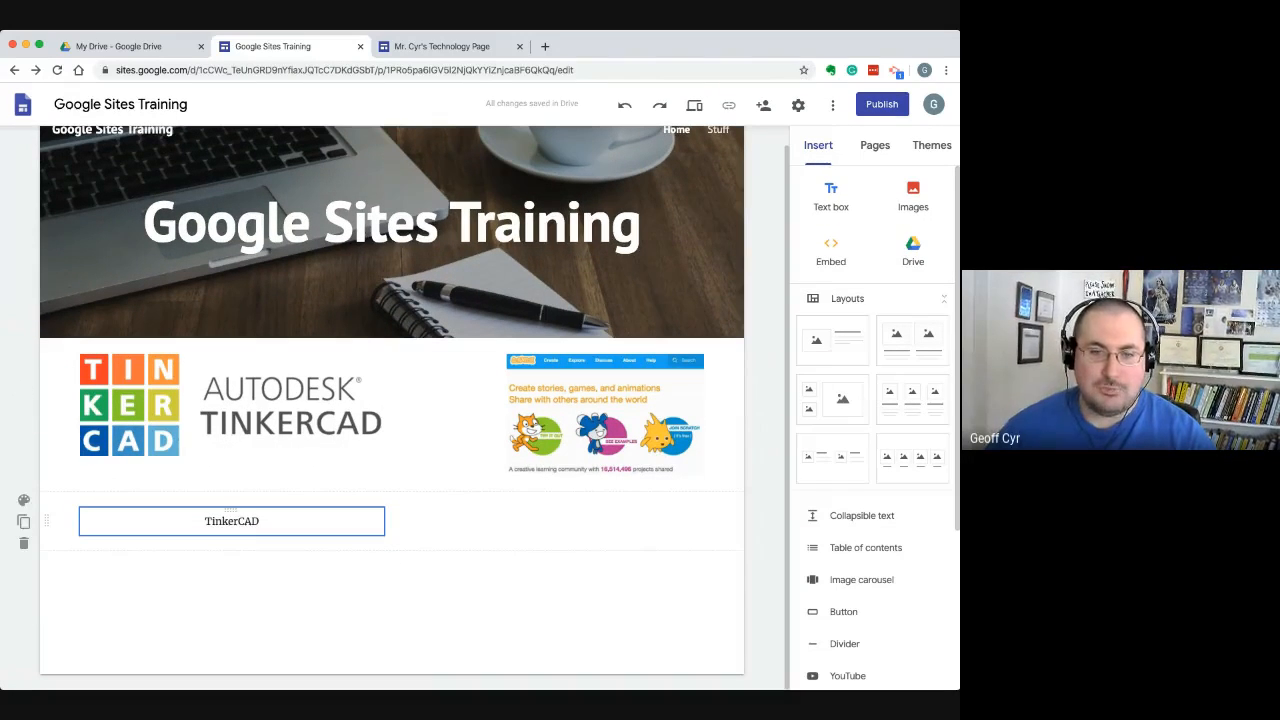
drag(384, 521, 704, 521)
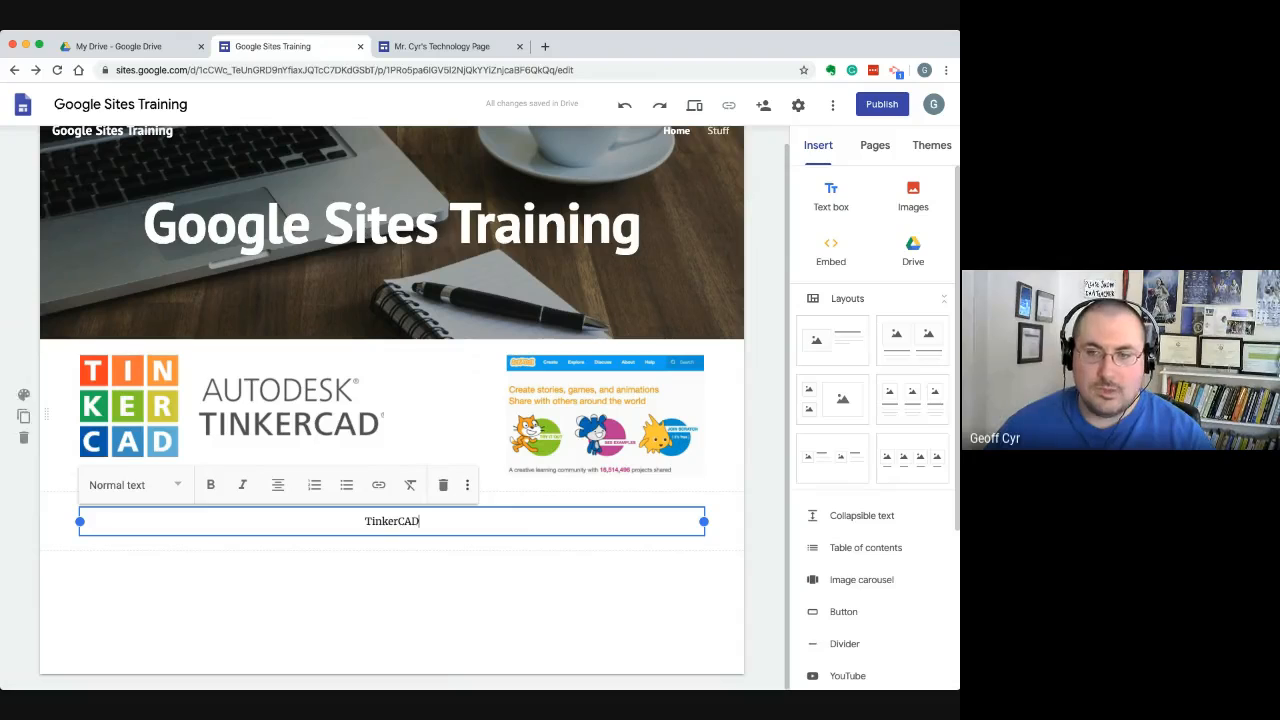
Duplicate the section holding the Tinkercad and Scratch images, and delete the duplicate
click(446, 420)
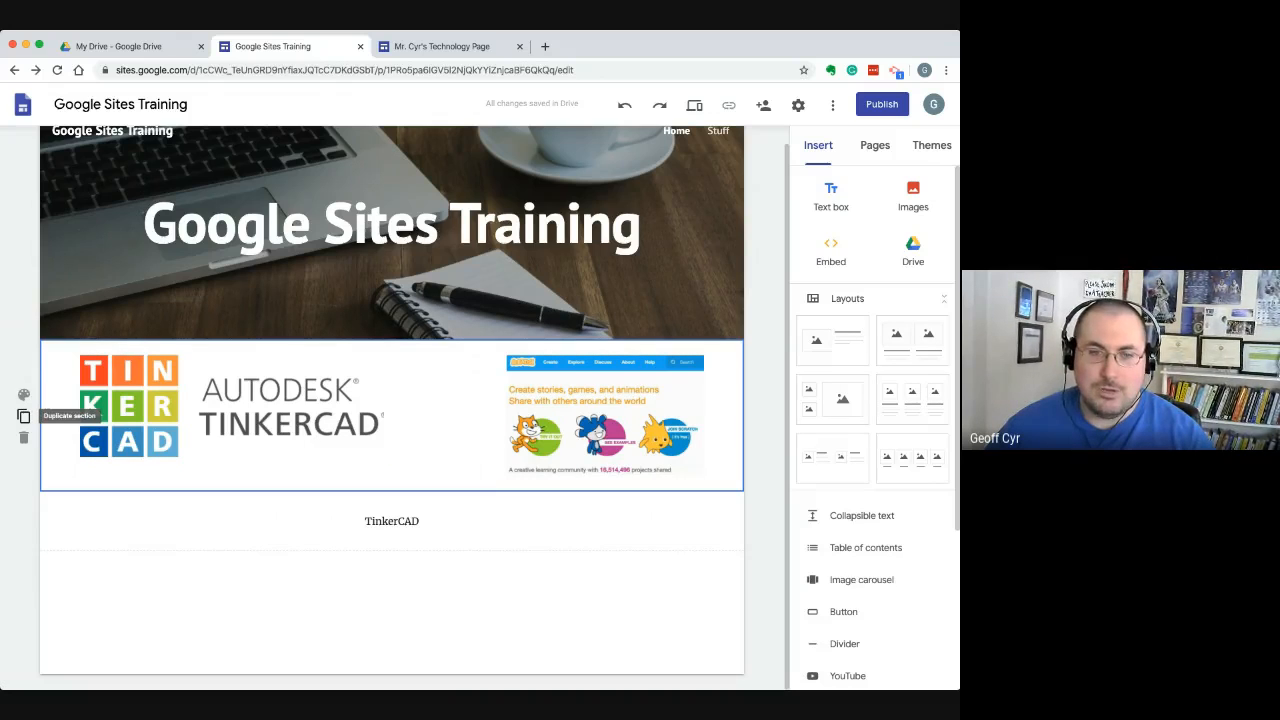
click(24, 415)
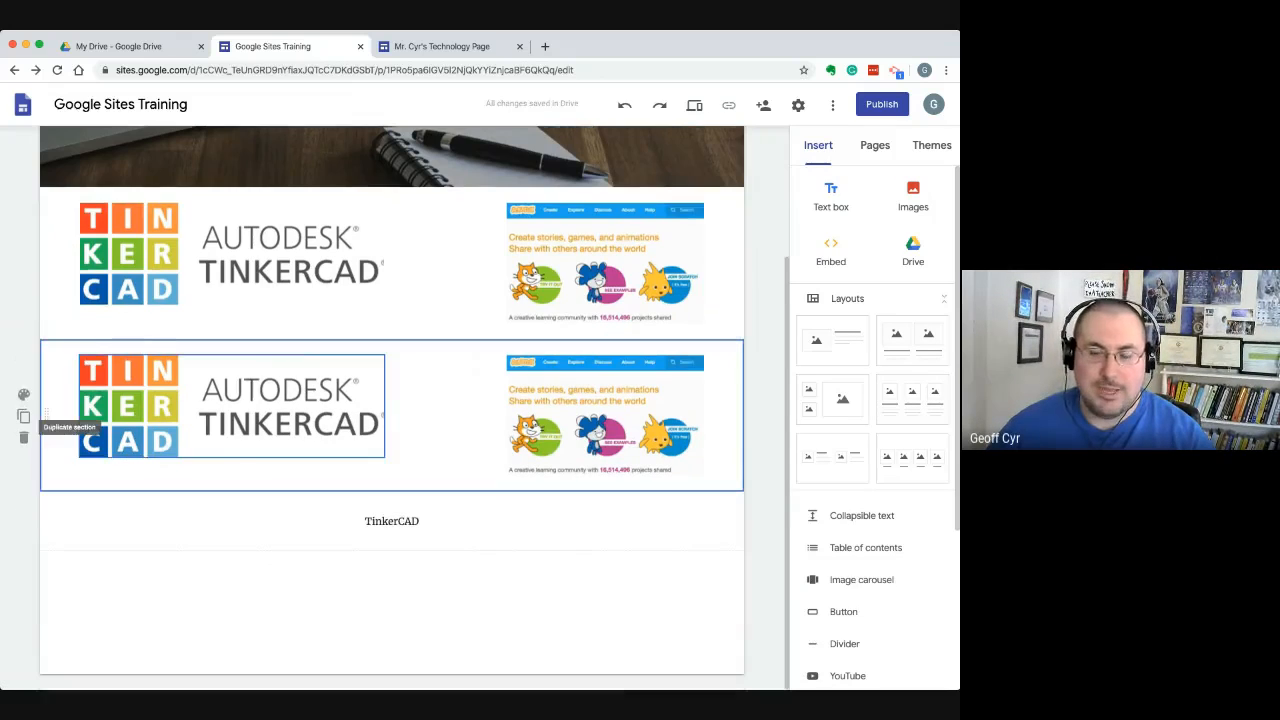
click(384, 406)
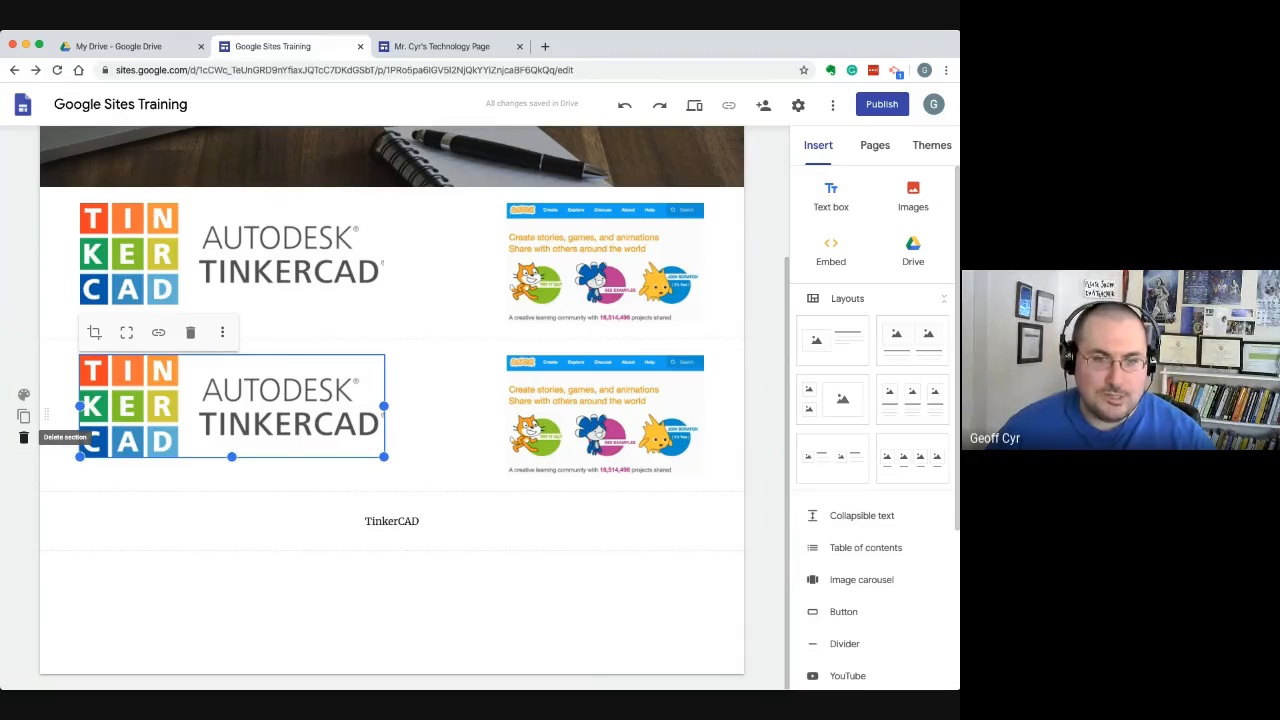
click(24, 437)
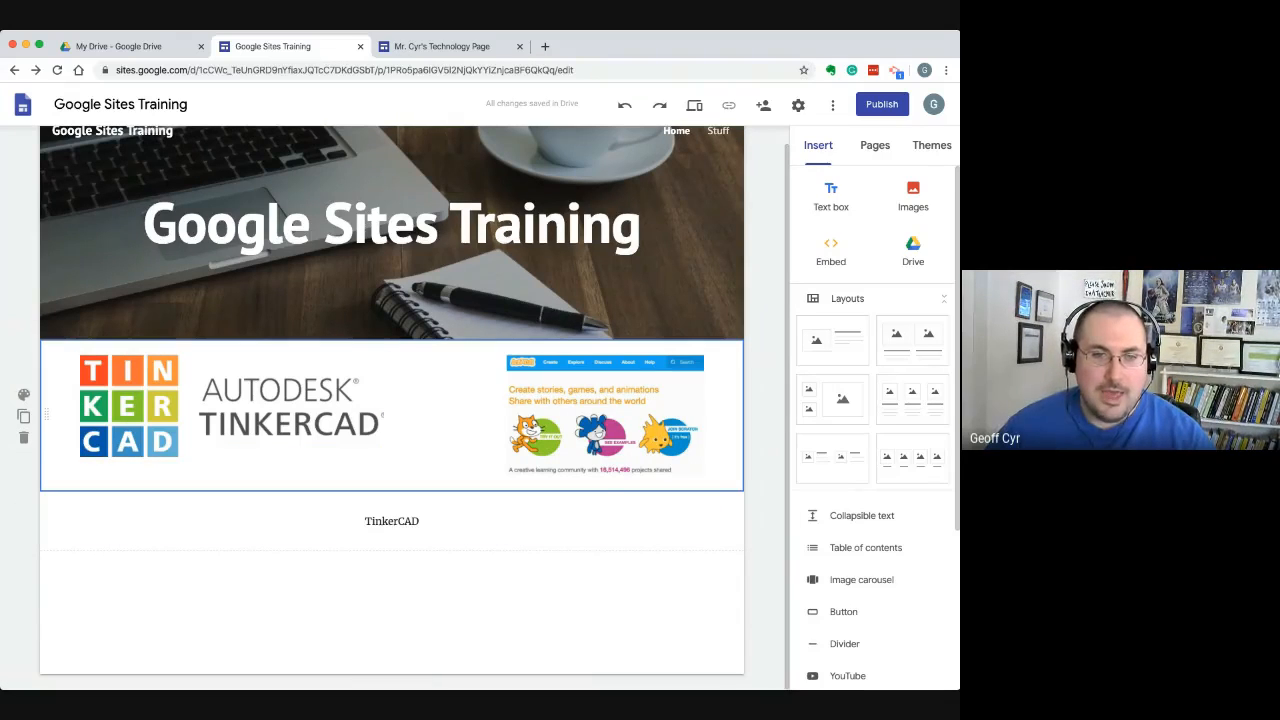
Open the logo section's background options and examine the coloured section backgrounds on the other open site's Student Links page
click(24, 394)
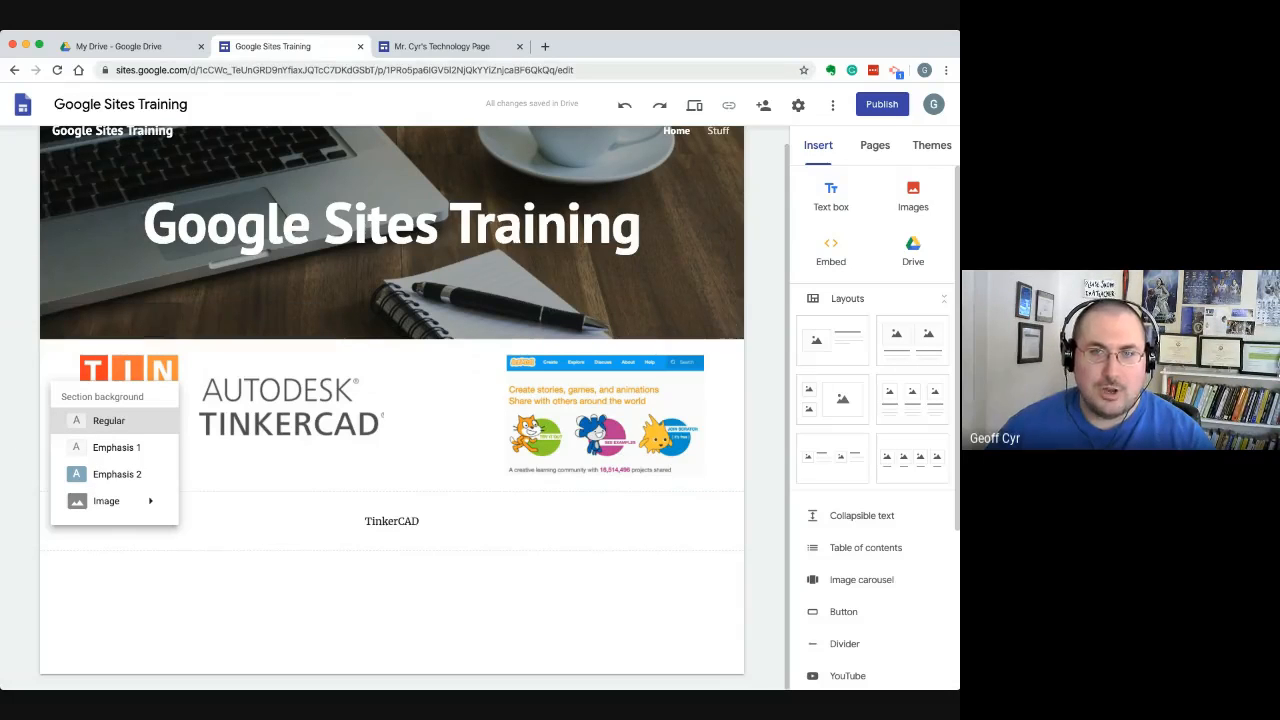
click(442, 46)
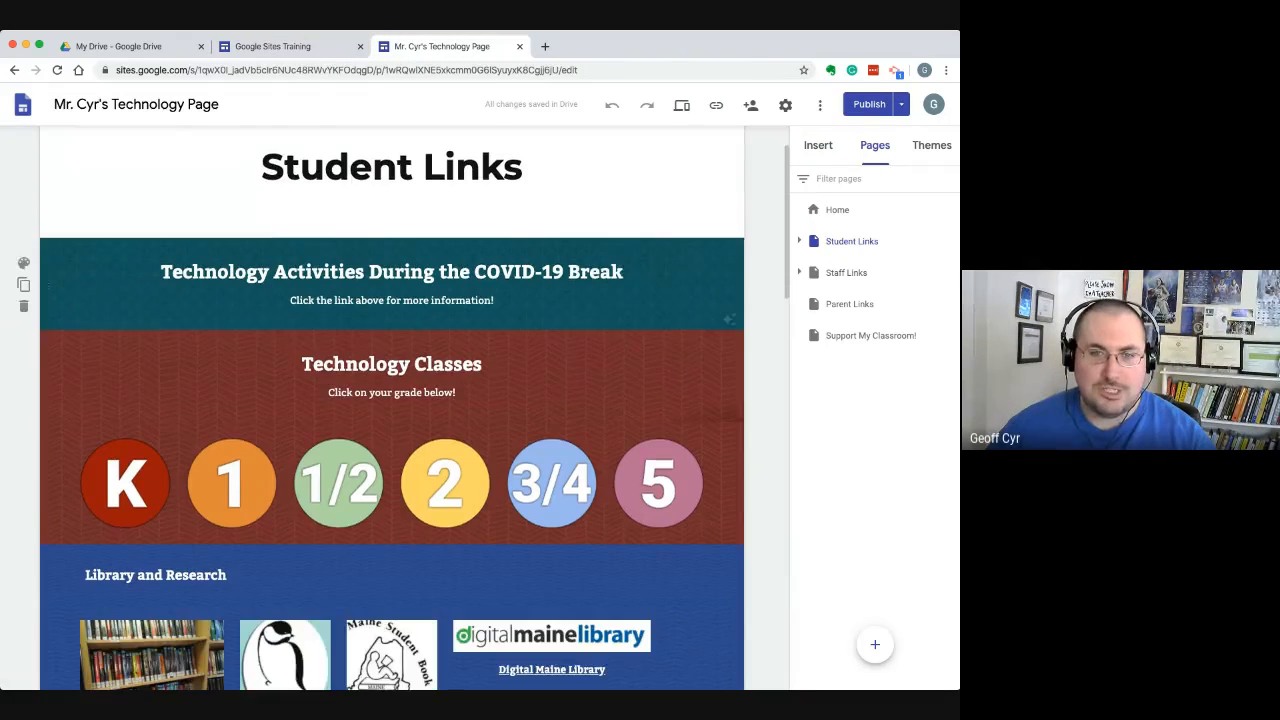
scroll(392, 420, down, 3)
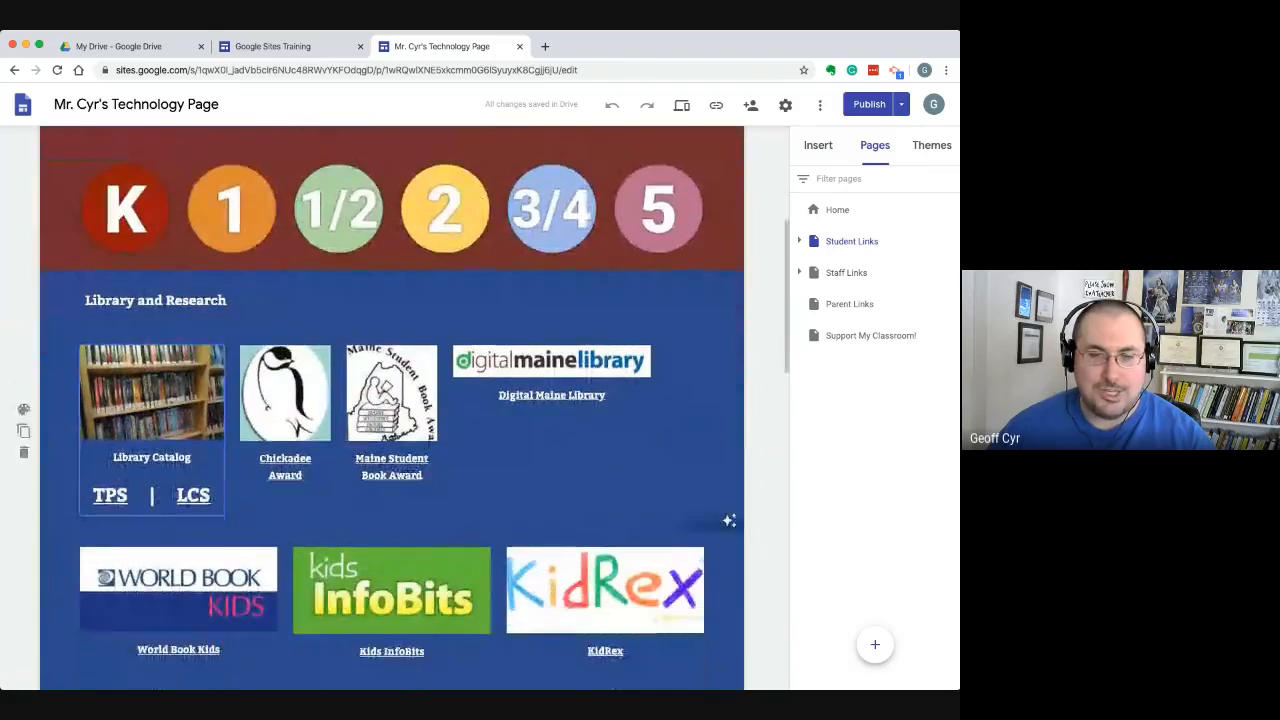
scroll(392, 420, down, 10)
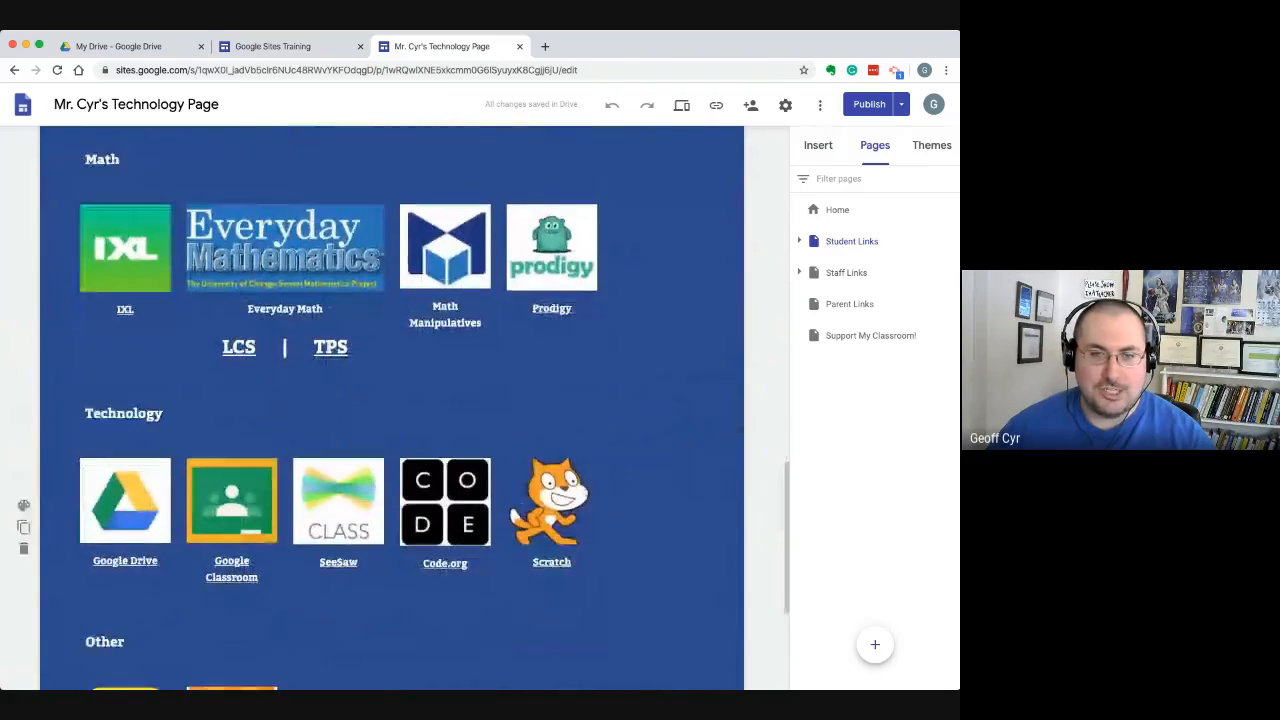
scroll(392, 420, down, 1)
scroll(392, 420, up, 15)
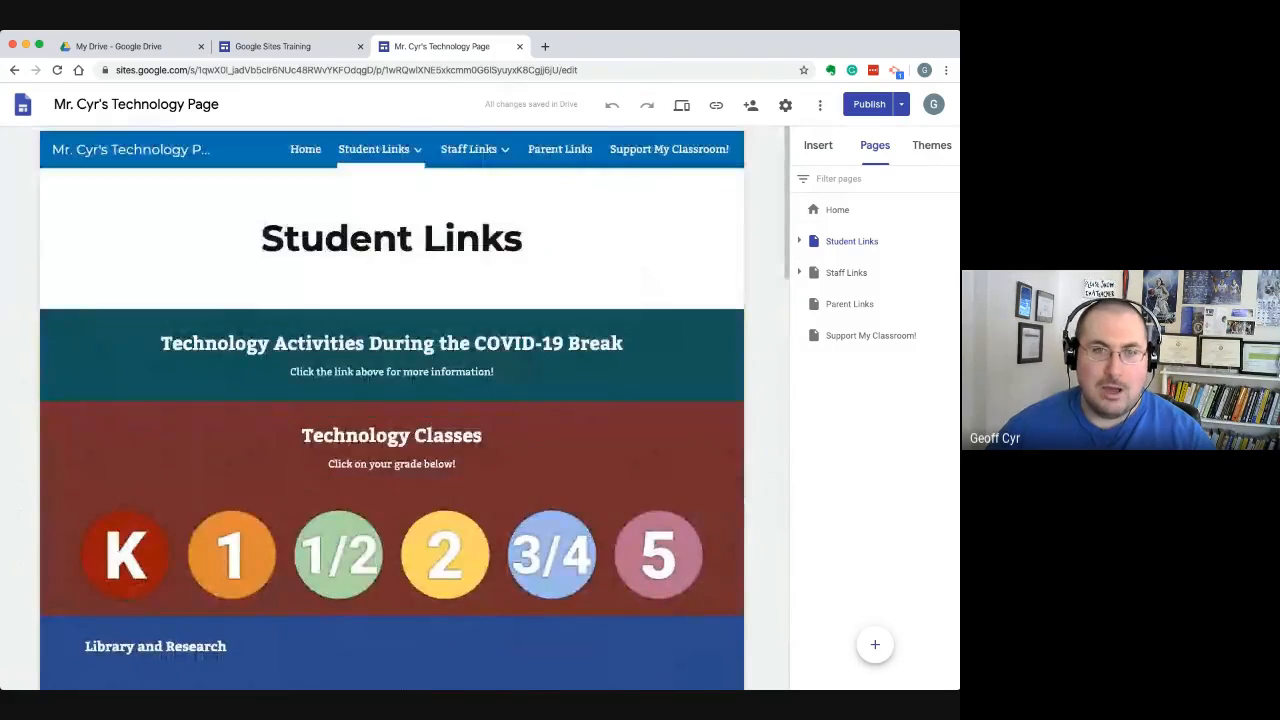
Return to the Google Sites Training site and set the logo section's background to Emphasis 2
click(272, 46)
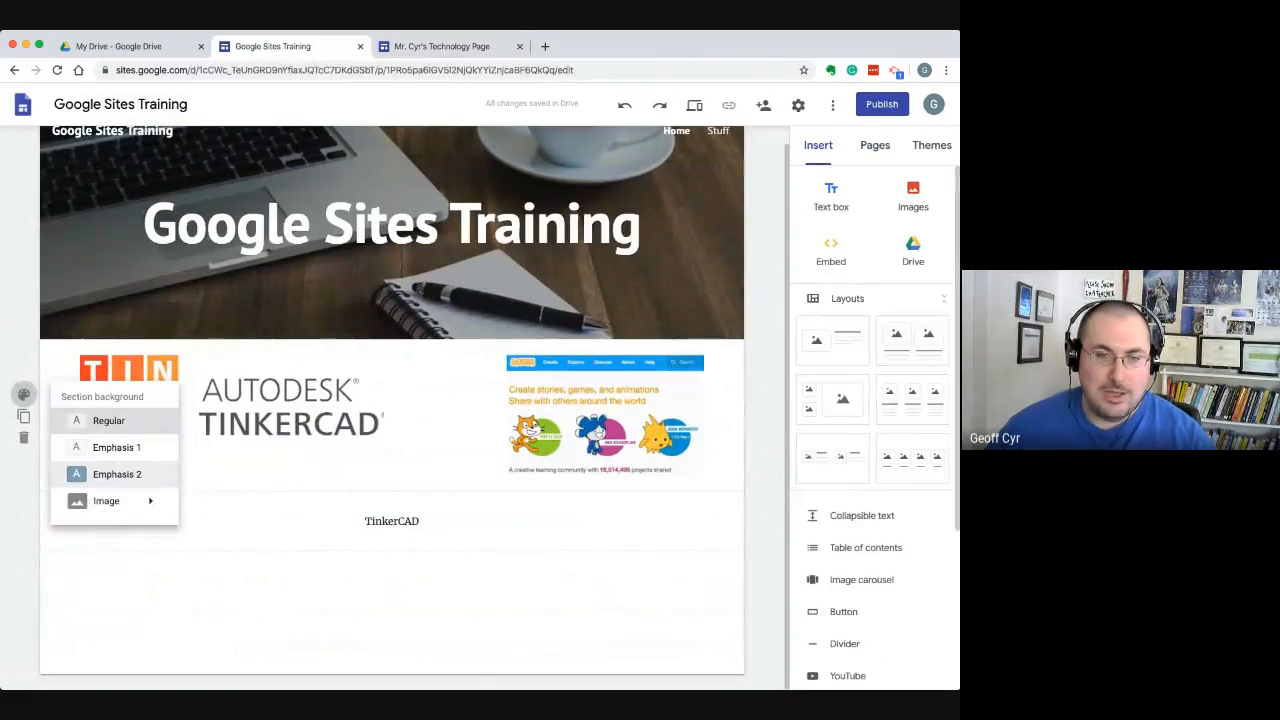
click(117, 474)
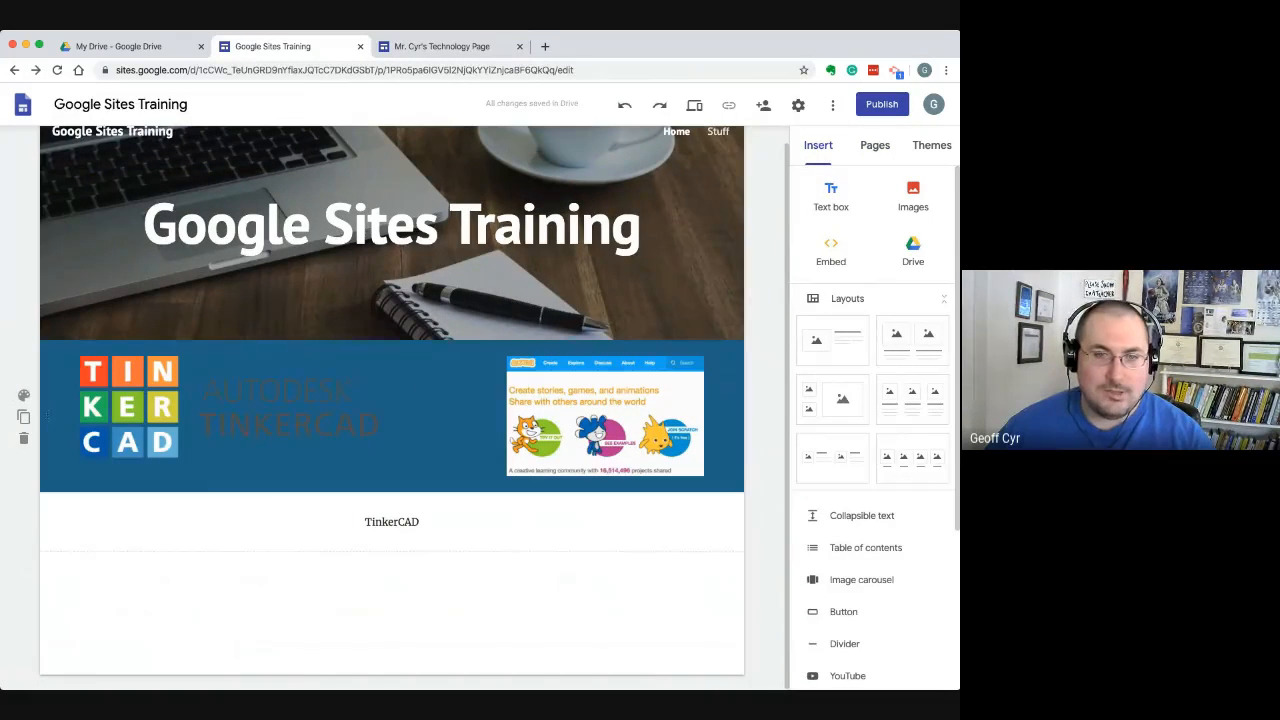
click(24, 417)
click(24, 438)
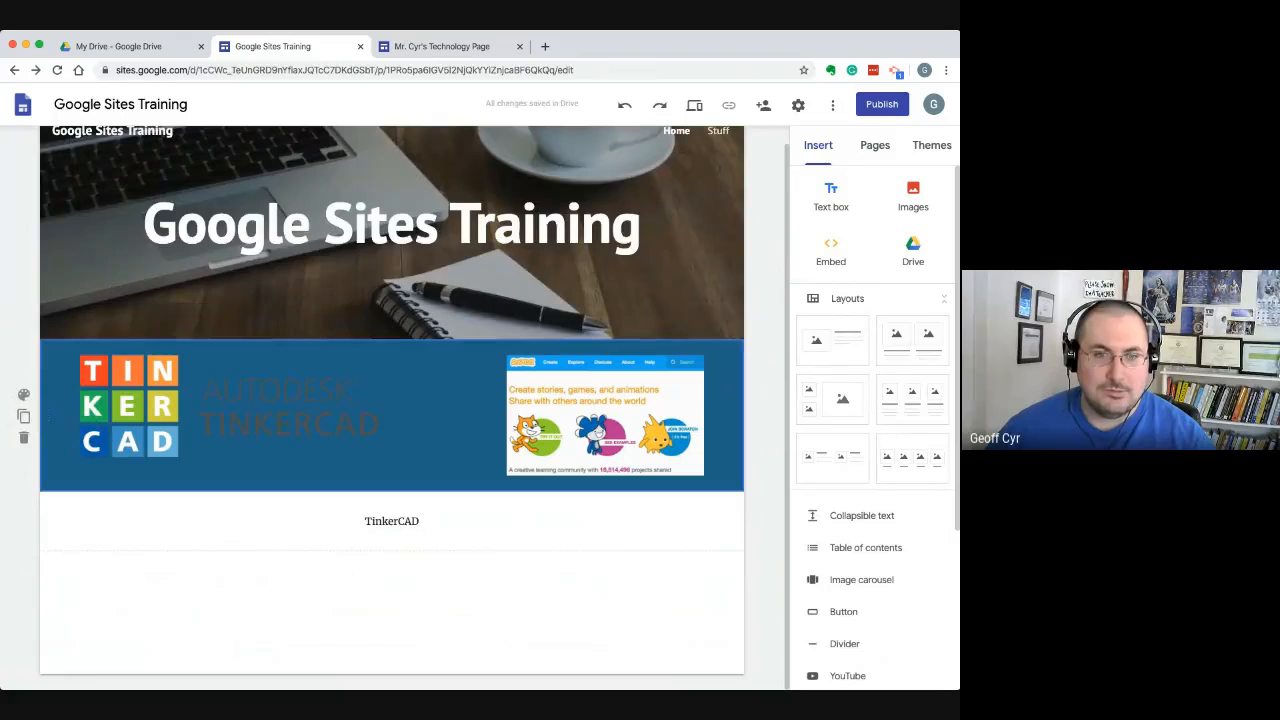
Set the logo section's background to the pale cloudy-sky image at the end of the image gallery
click(24, 395)
mouse_move(106, 503)
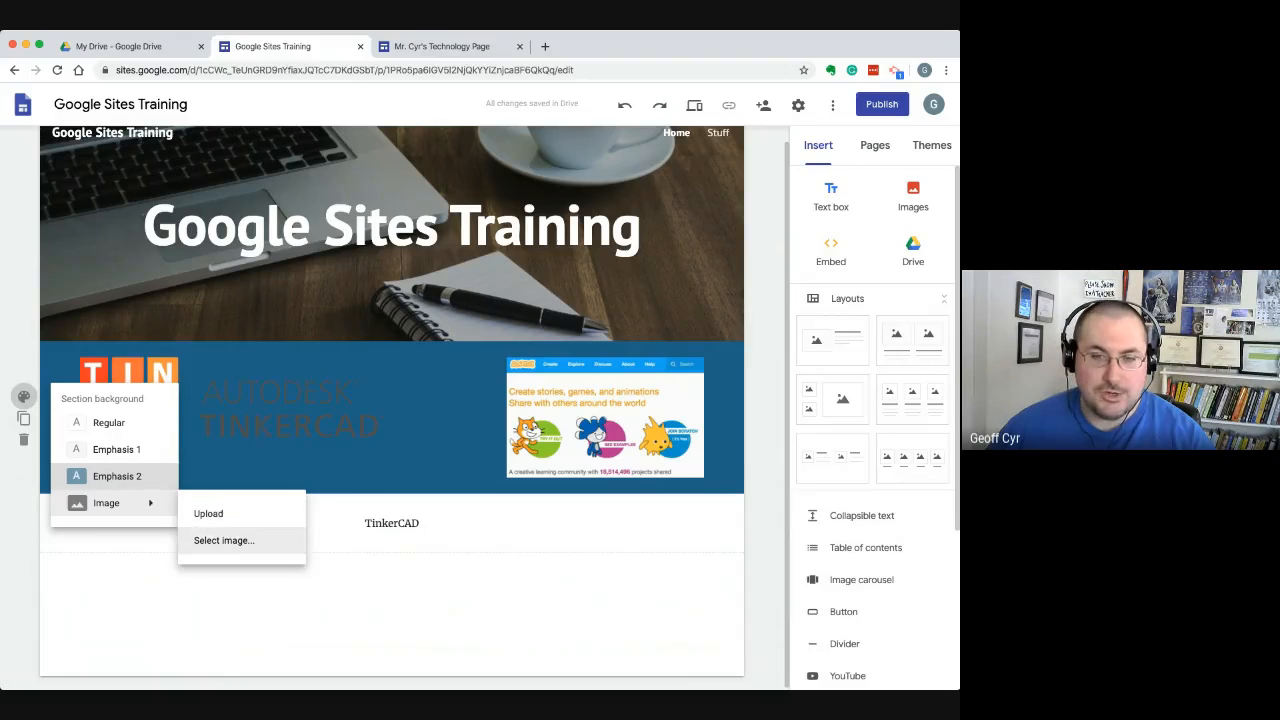
click(224, 540)
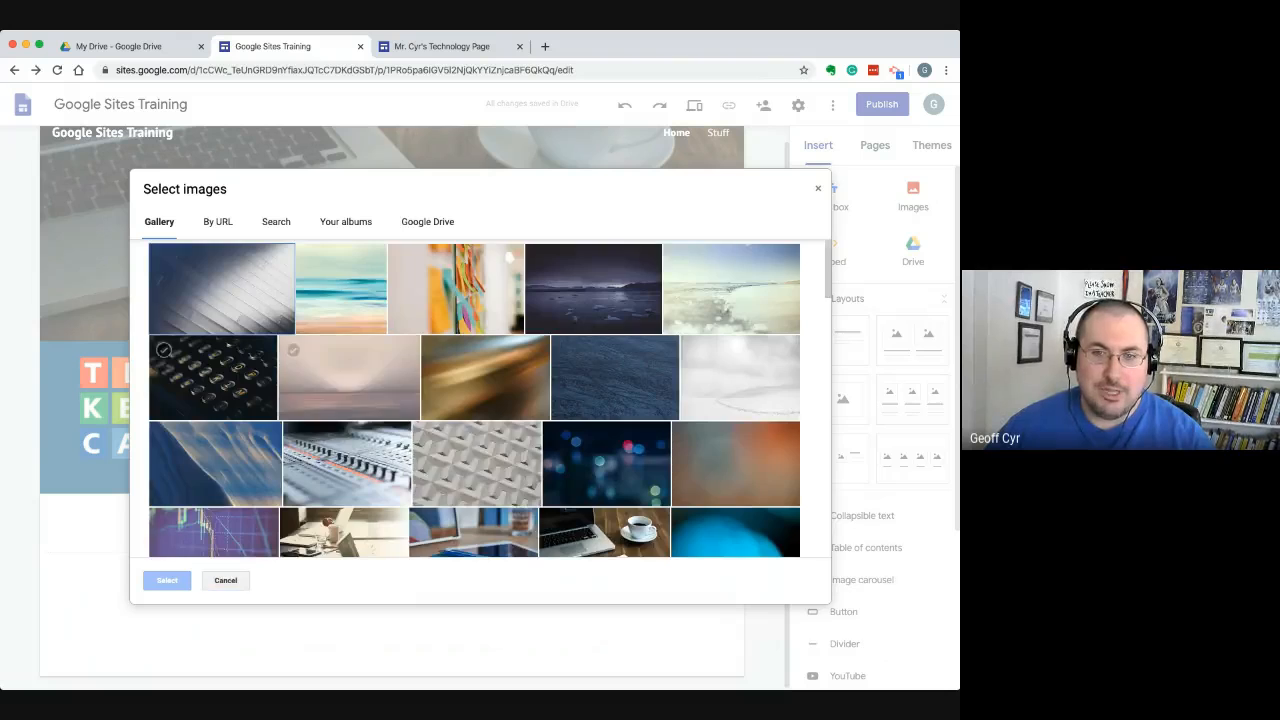
scroll(478, 396, down, 1)
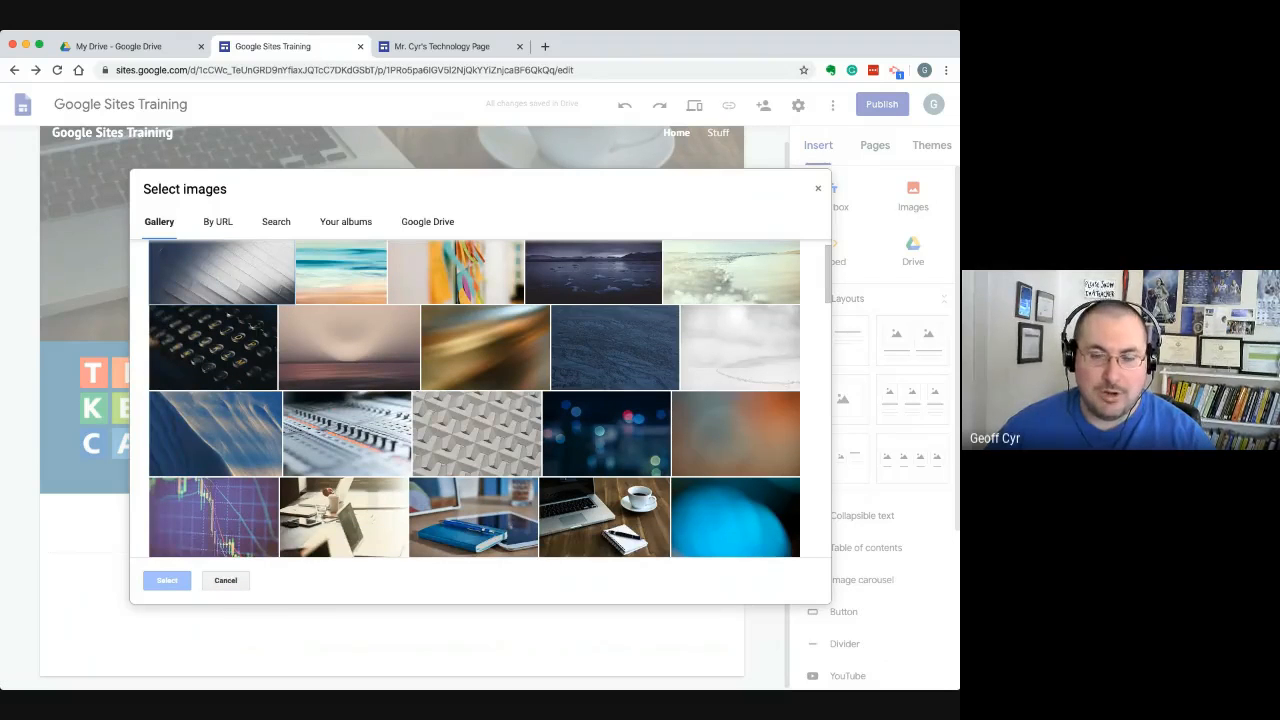
scroll(298, 404, down, 10)
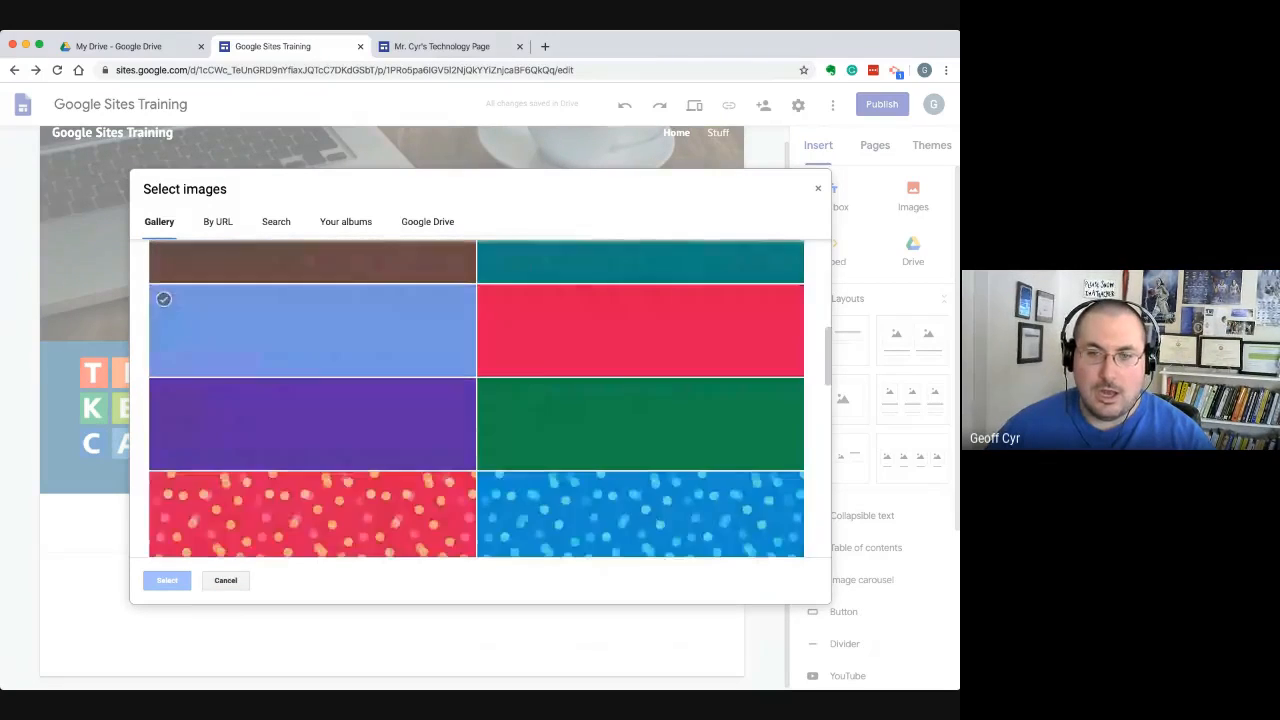
scroll(298, 404, down, 8)
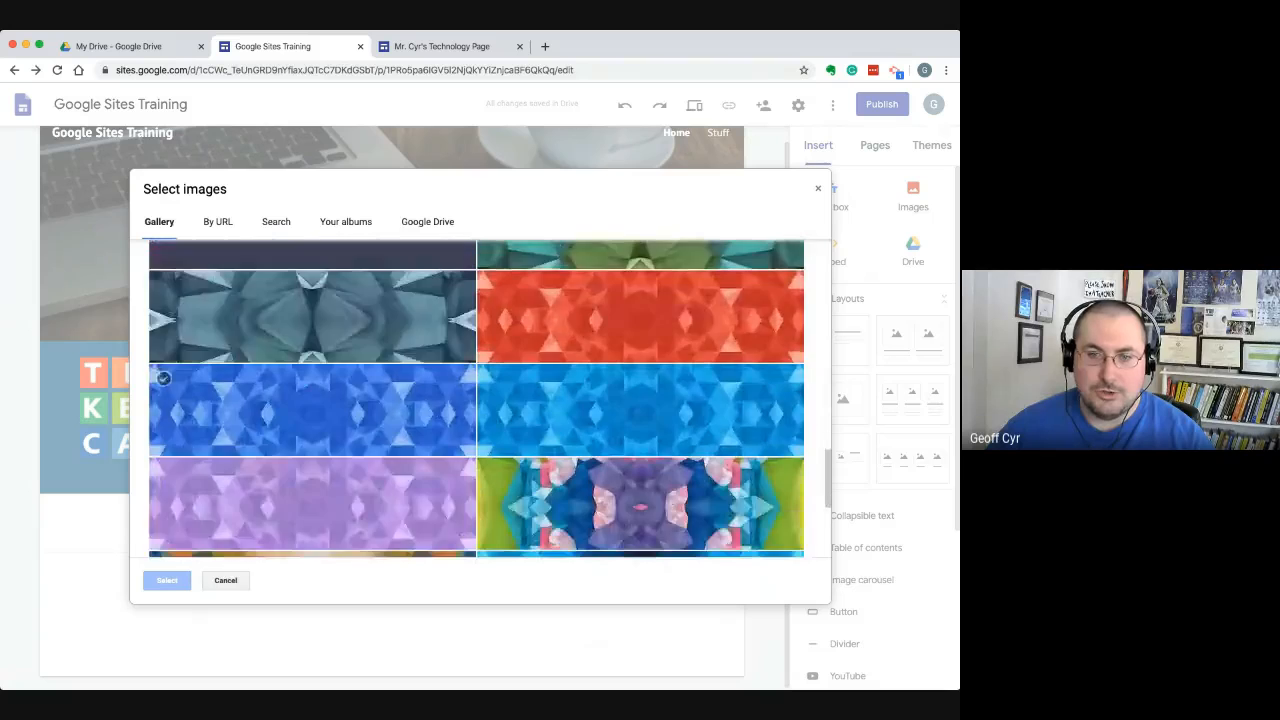
scroll(298, 404, down, 5)
click(216, 510)
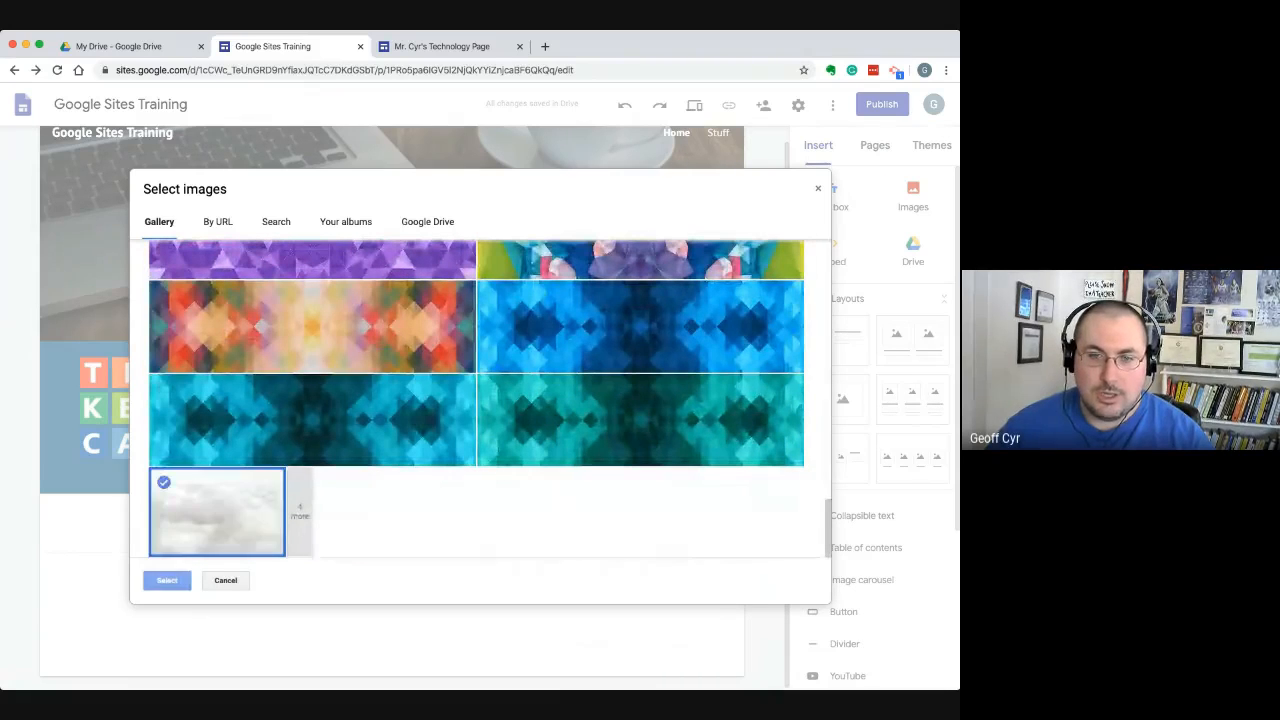
click(167, 580)
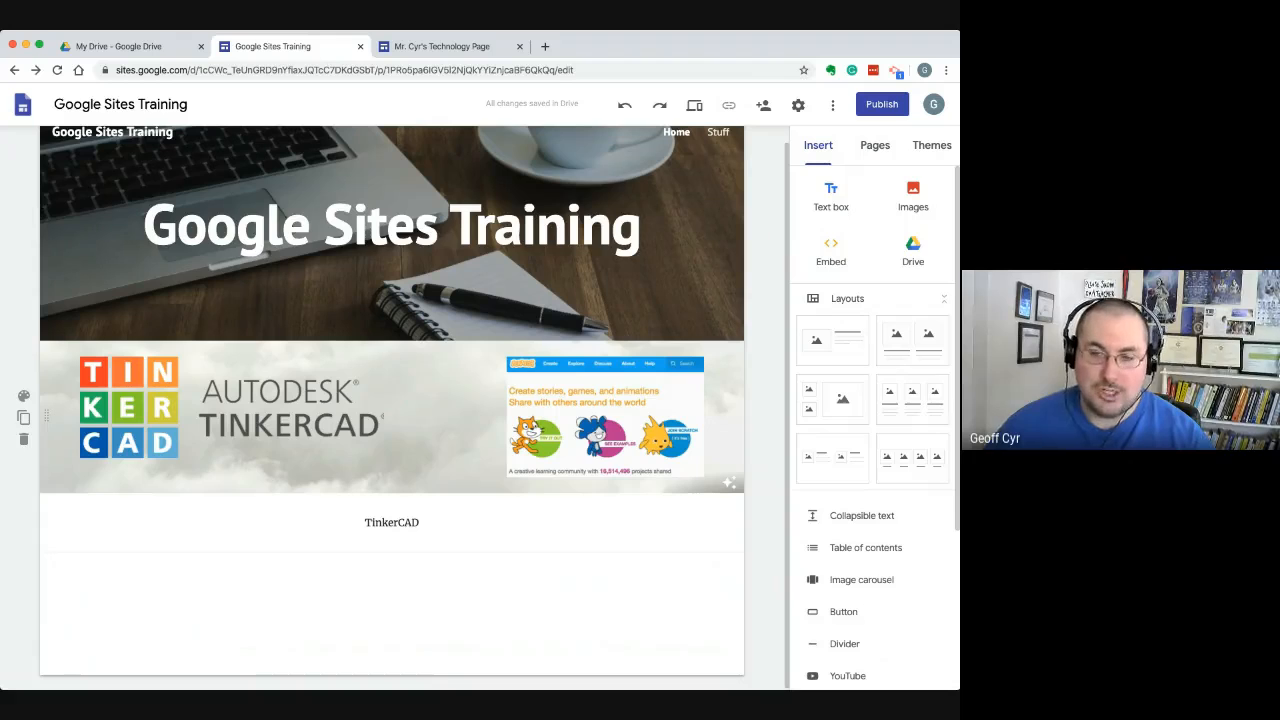
double_click(392, 523)
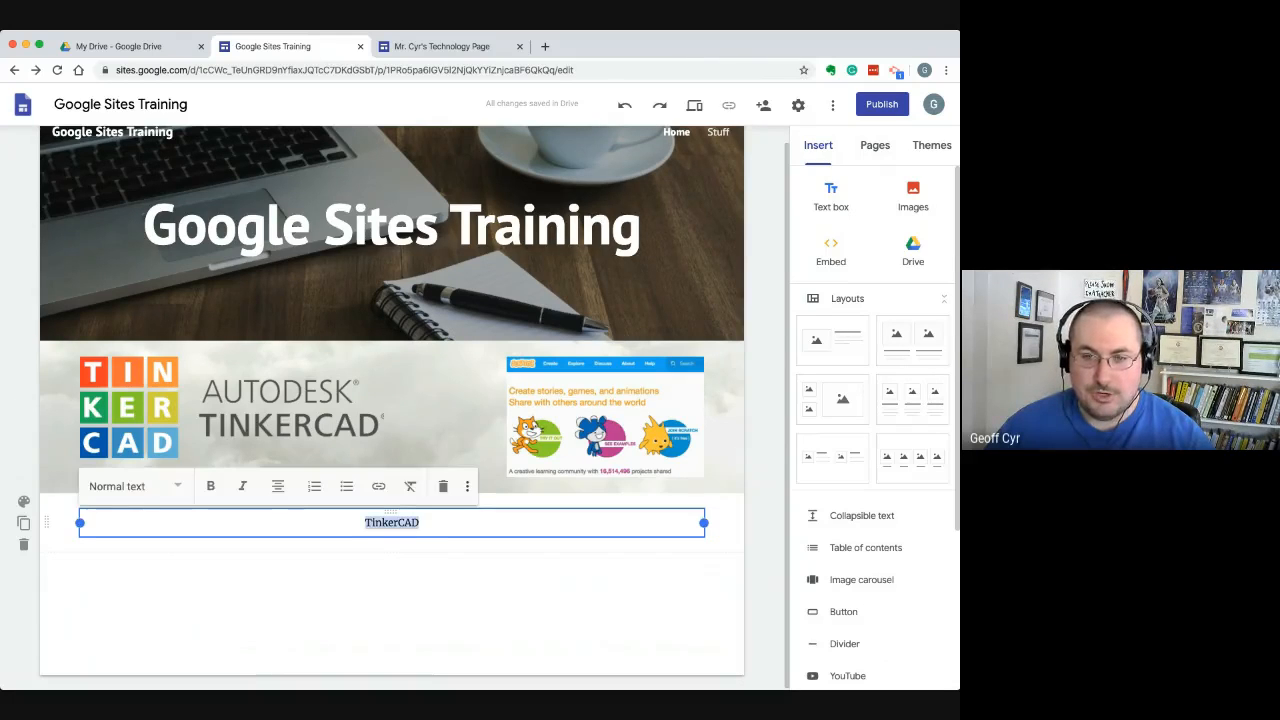
click(392, 612)
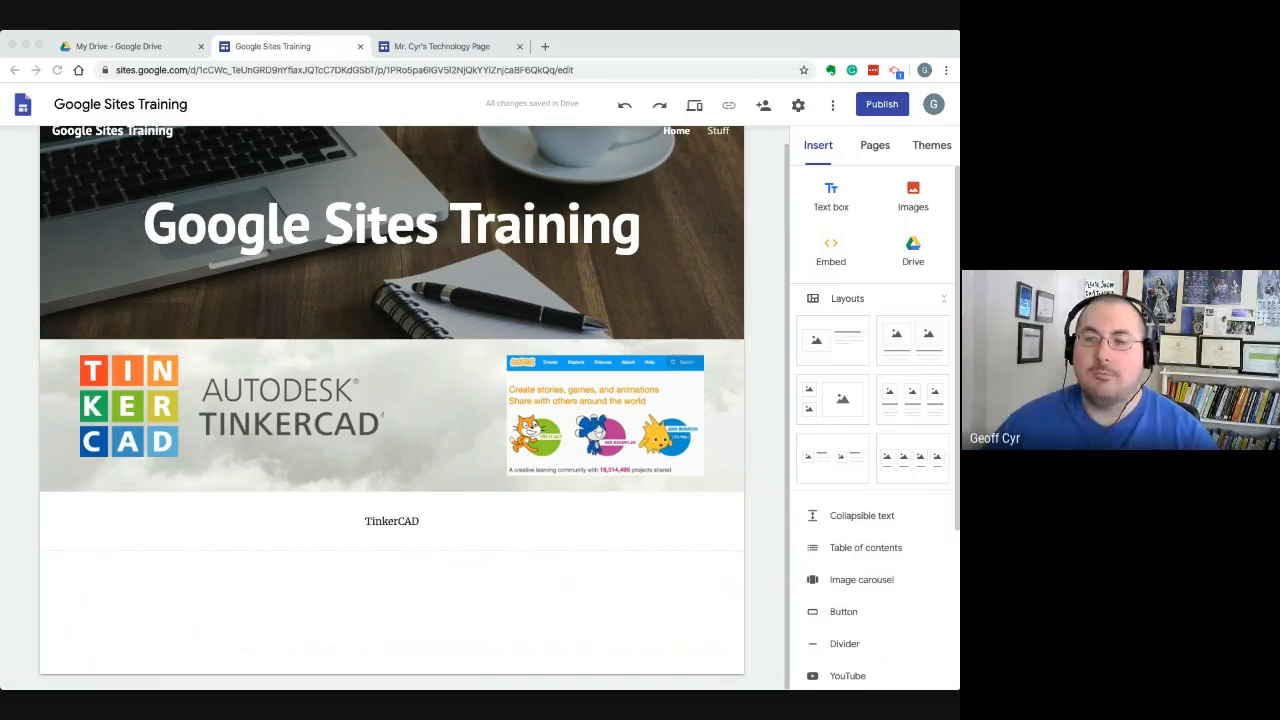
scroll(392, 400, up, 1)
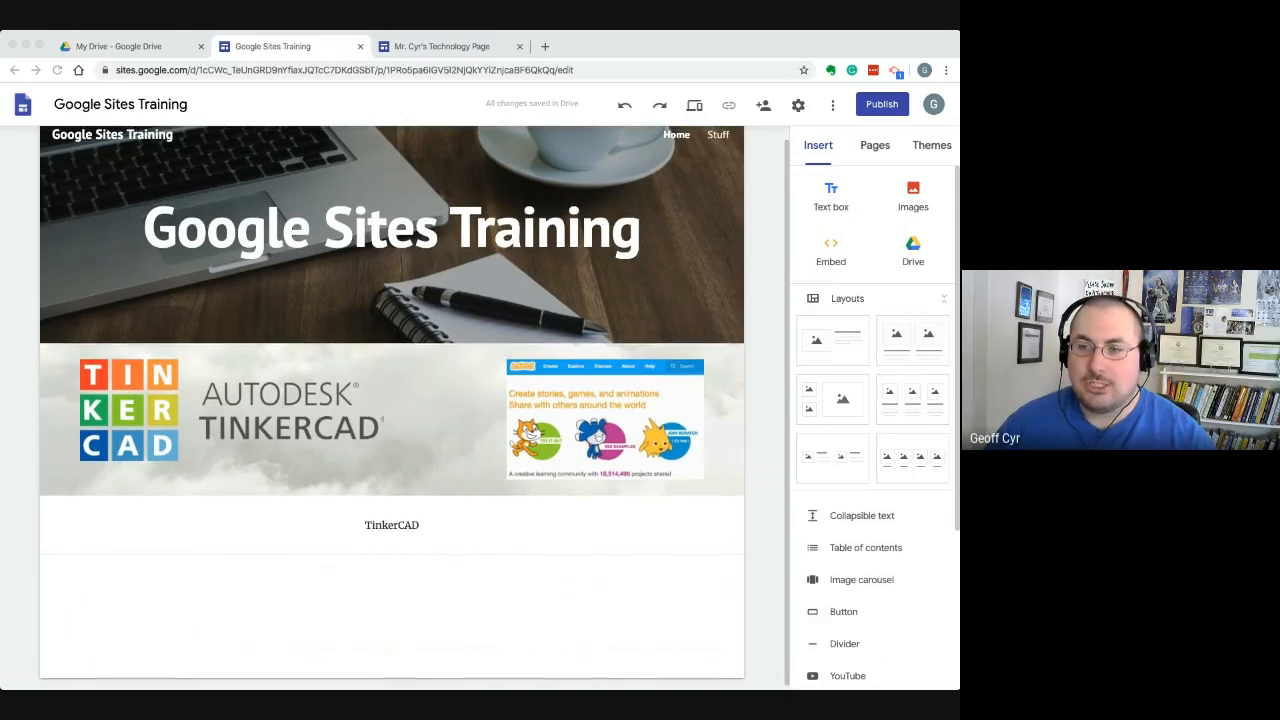
scroll(392, 400, down, 1)
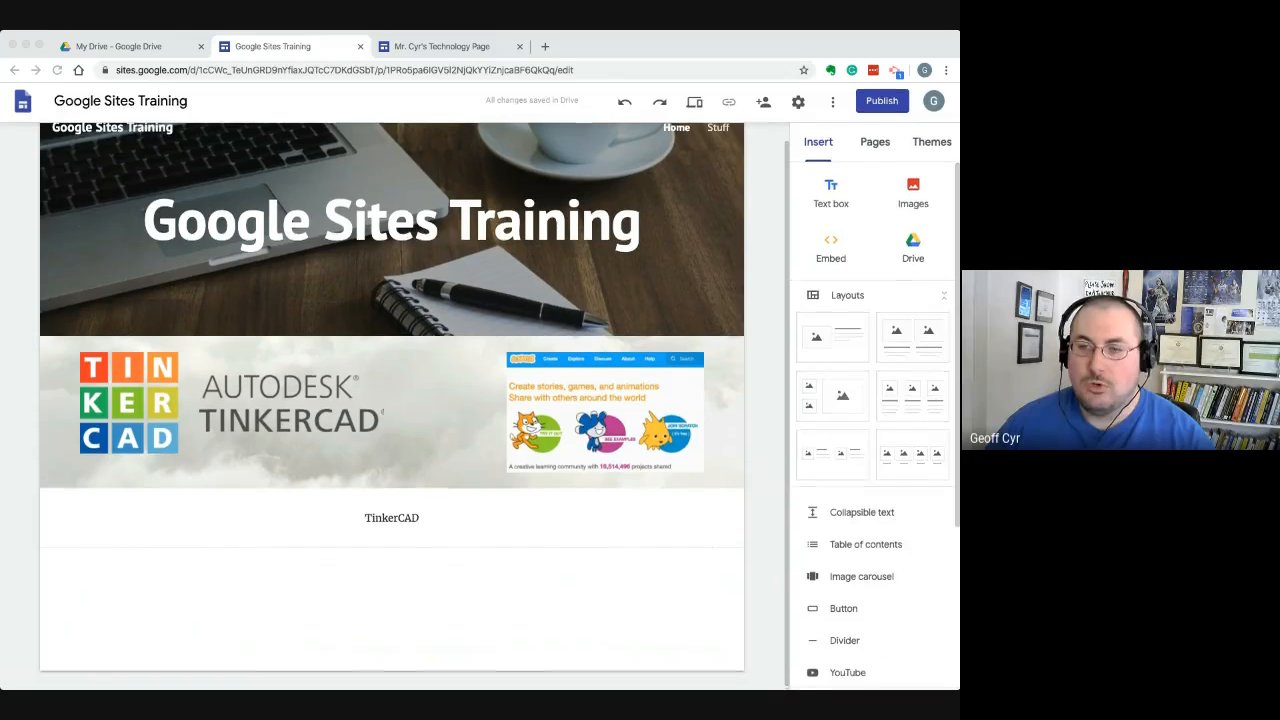
scroll(873, 430, down, 3)
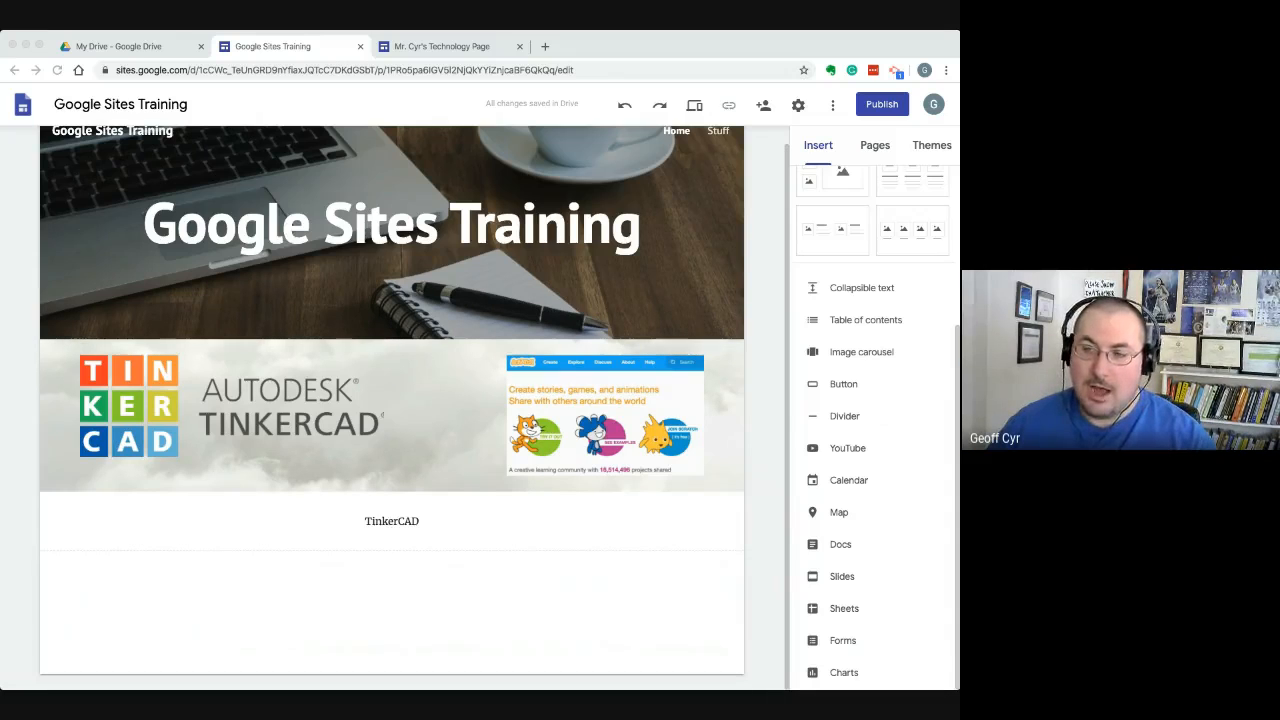
click(174, 70)
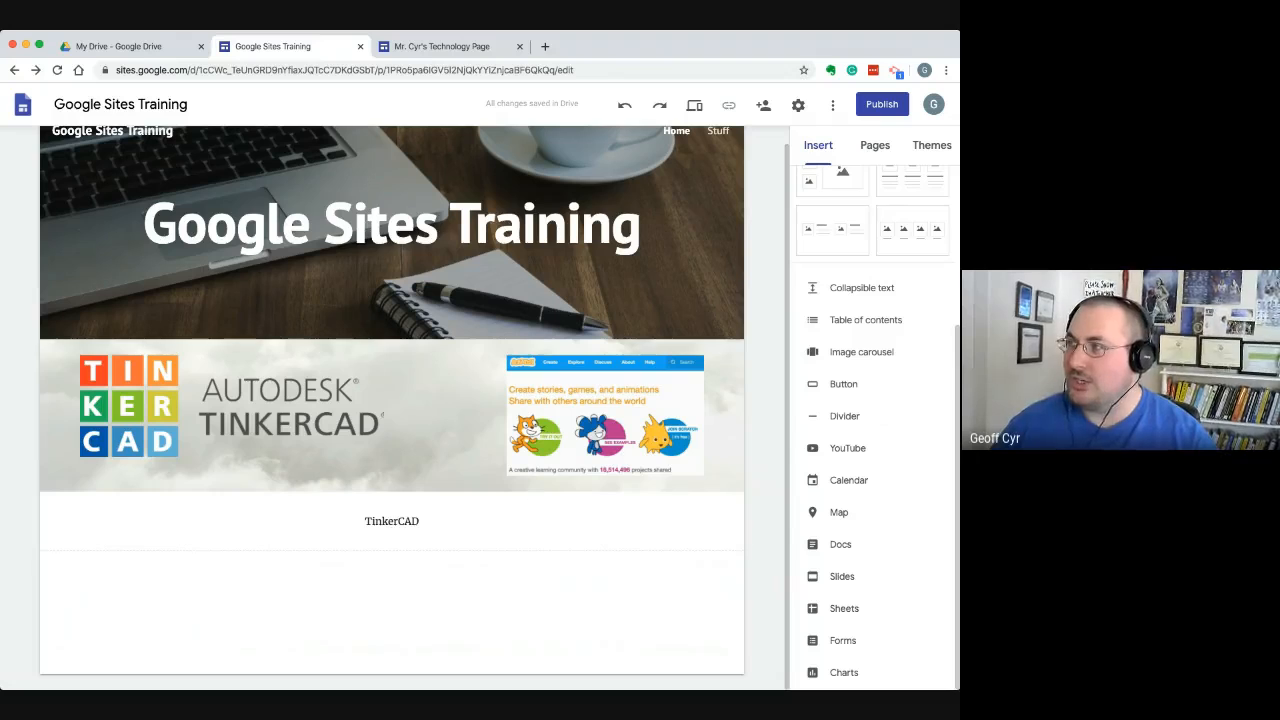
scroll(392, 600, down, 1)
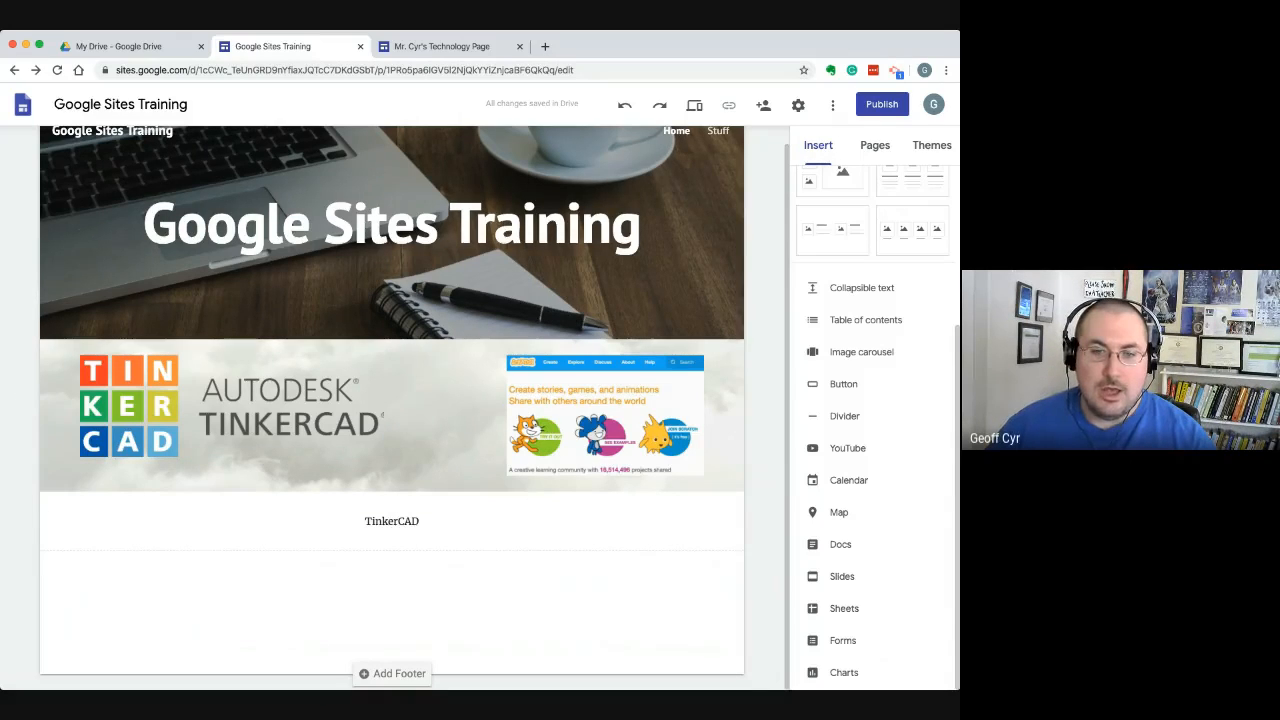
Start inserting a Google Drive file in the blank area below the caption, showing the Drive folders as a list
double_click(155, 594)
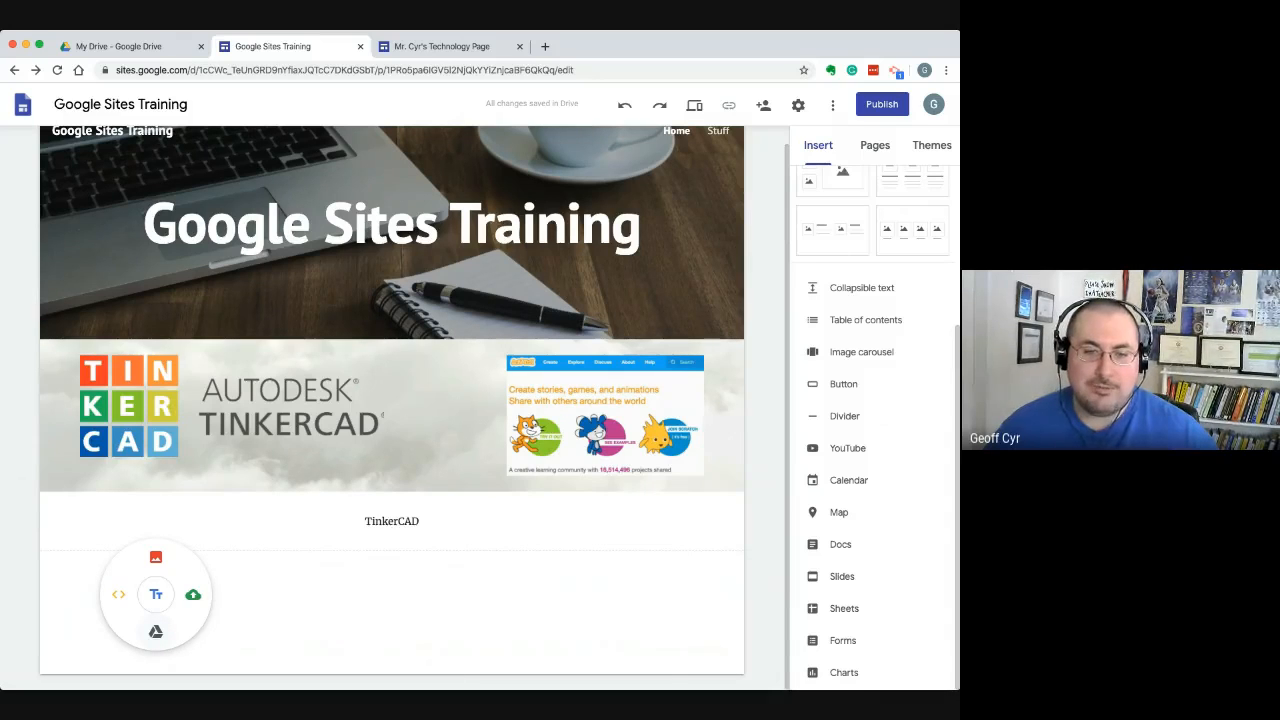
click(155, 631)
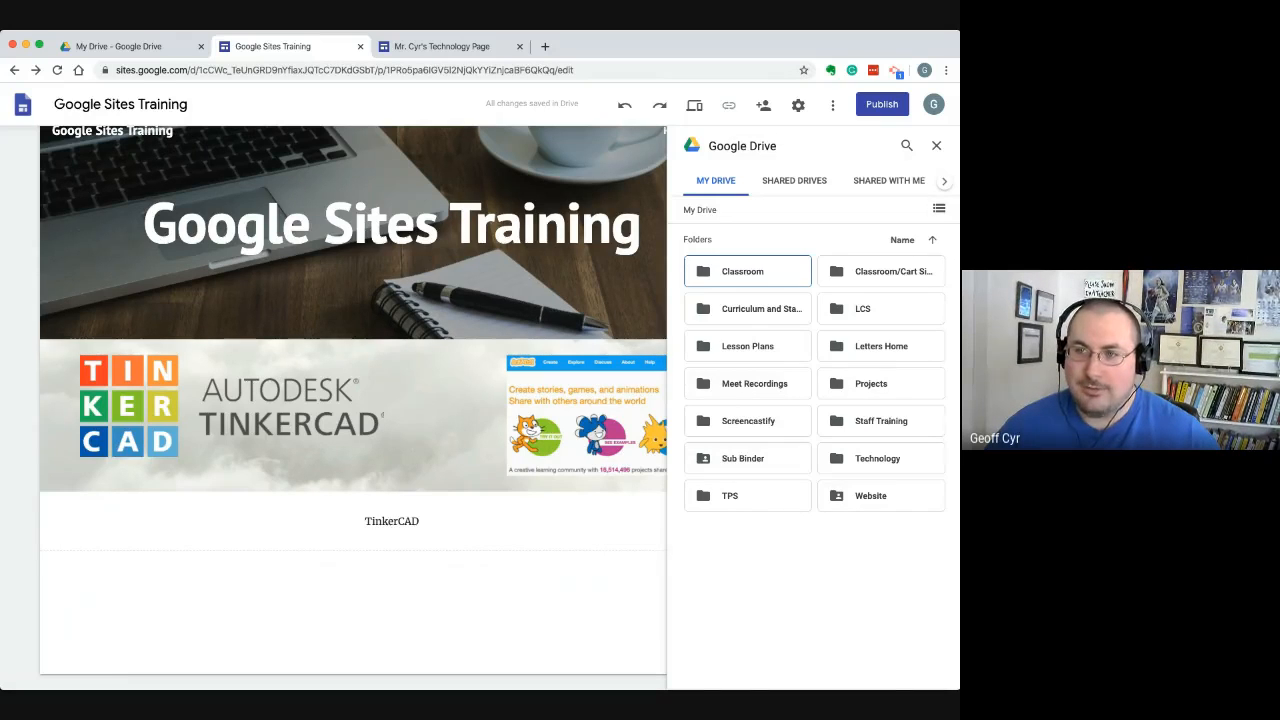
click(939, 208)
scroll(810, 450, down, 1)
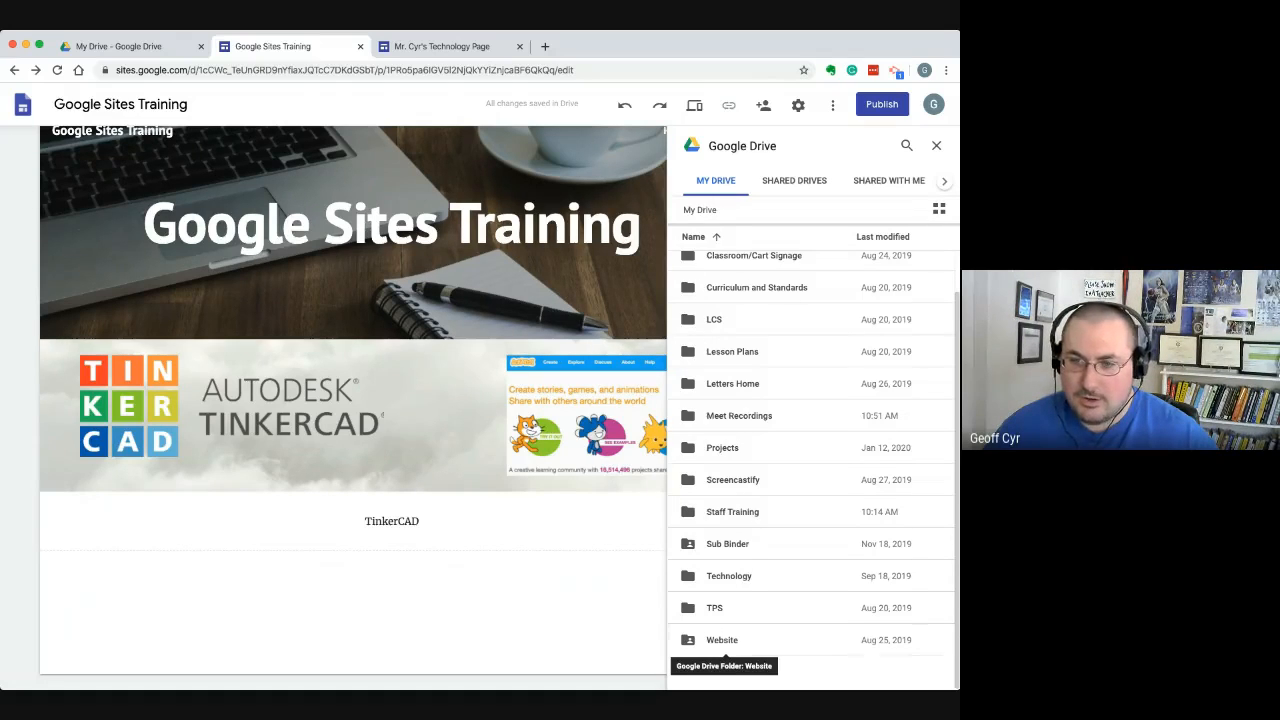
Browse Drive to Website > How-To Videos > Chromebook Basics and insert a single video from it below the TinkerCAD caption
double_click(722, 640)
click(735, 363)
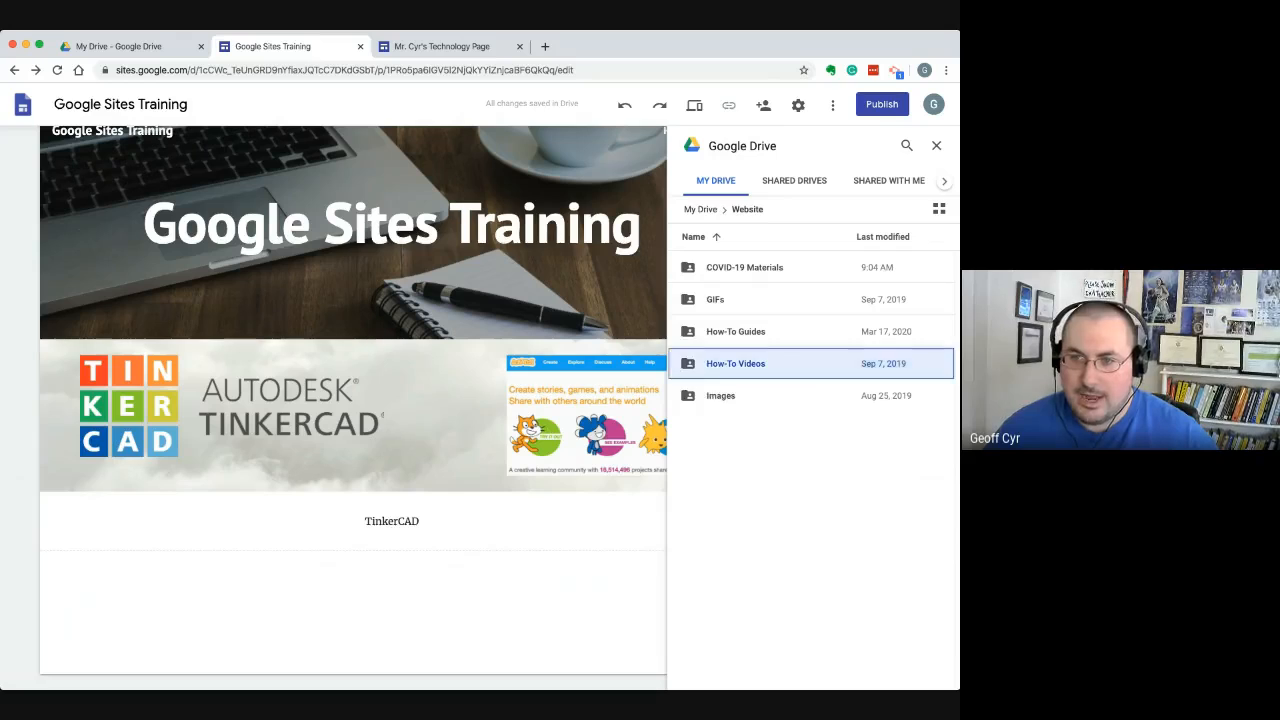
double_click(735, 363)
double_click(744, 268)
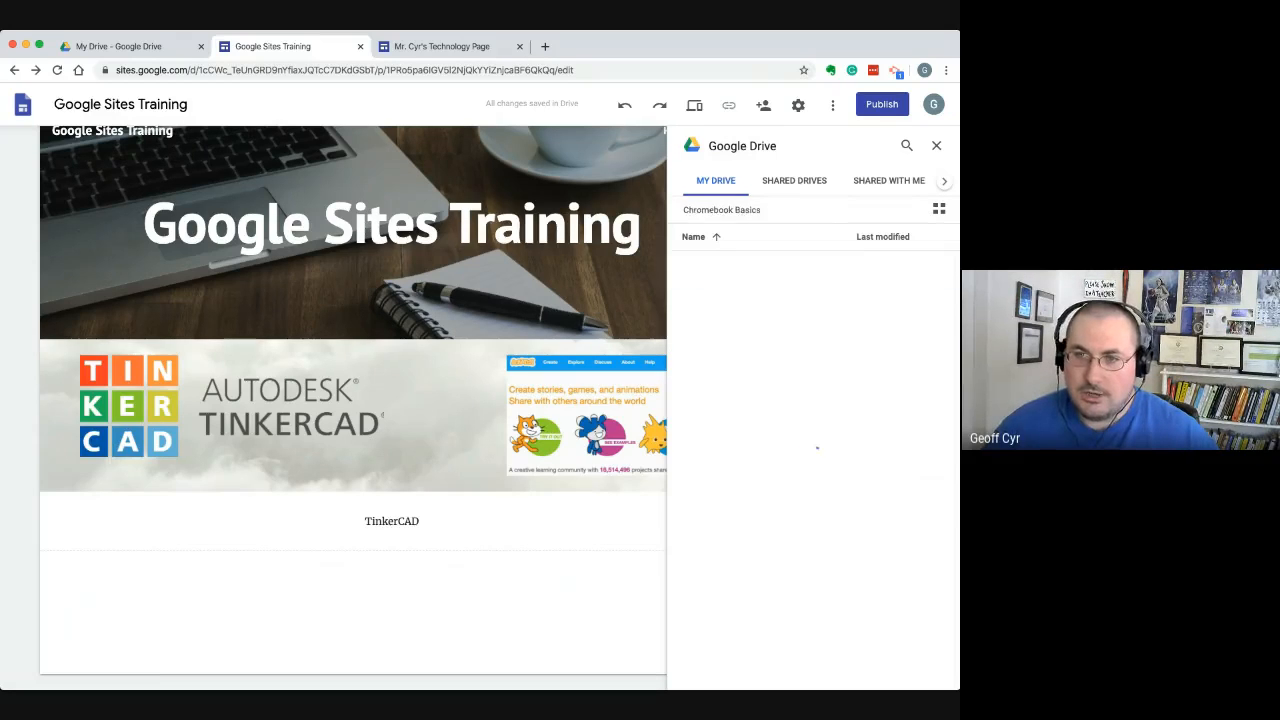
click(744, 267)
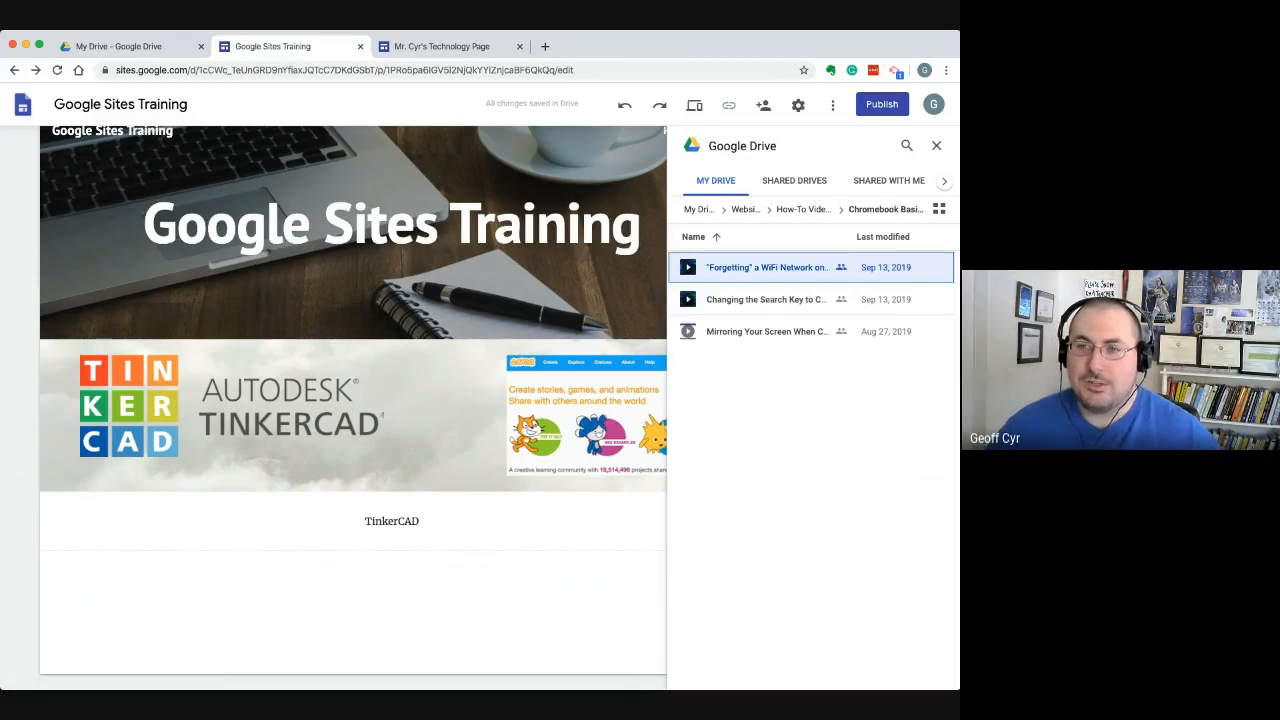
super+click(766, 299)
super+click(766, 331)
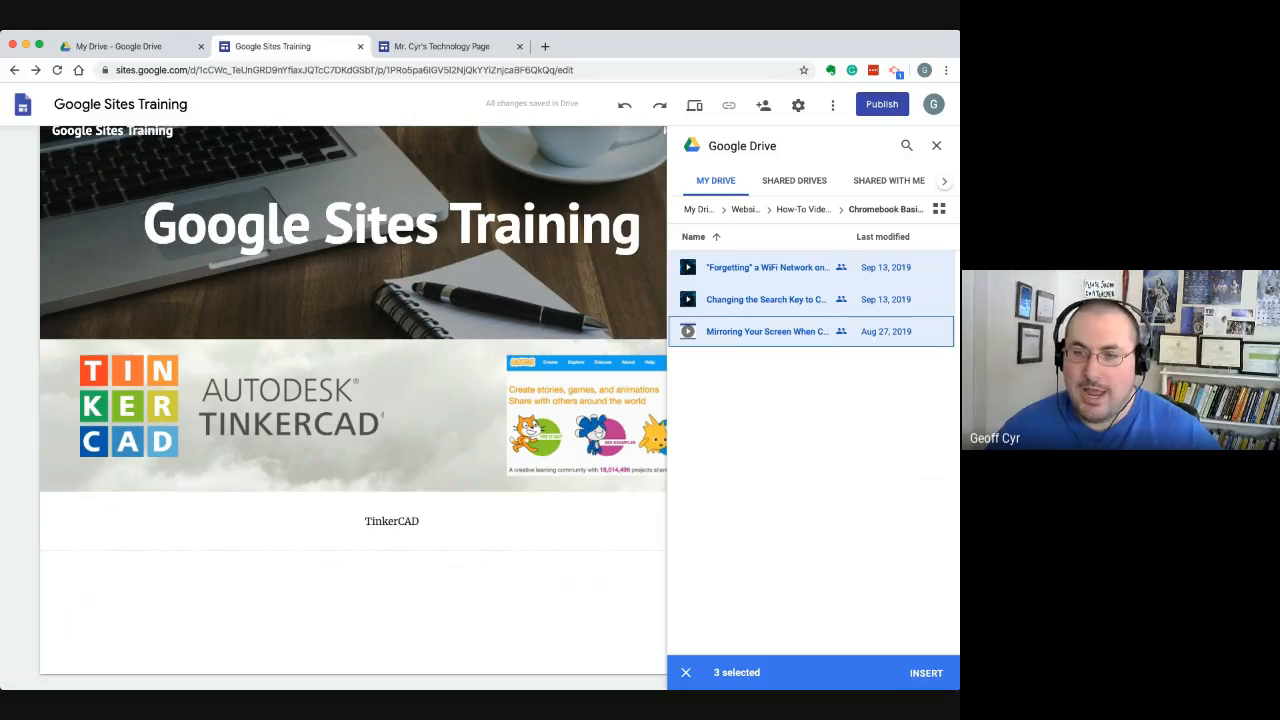
click(686, 673)
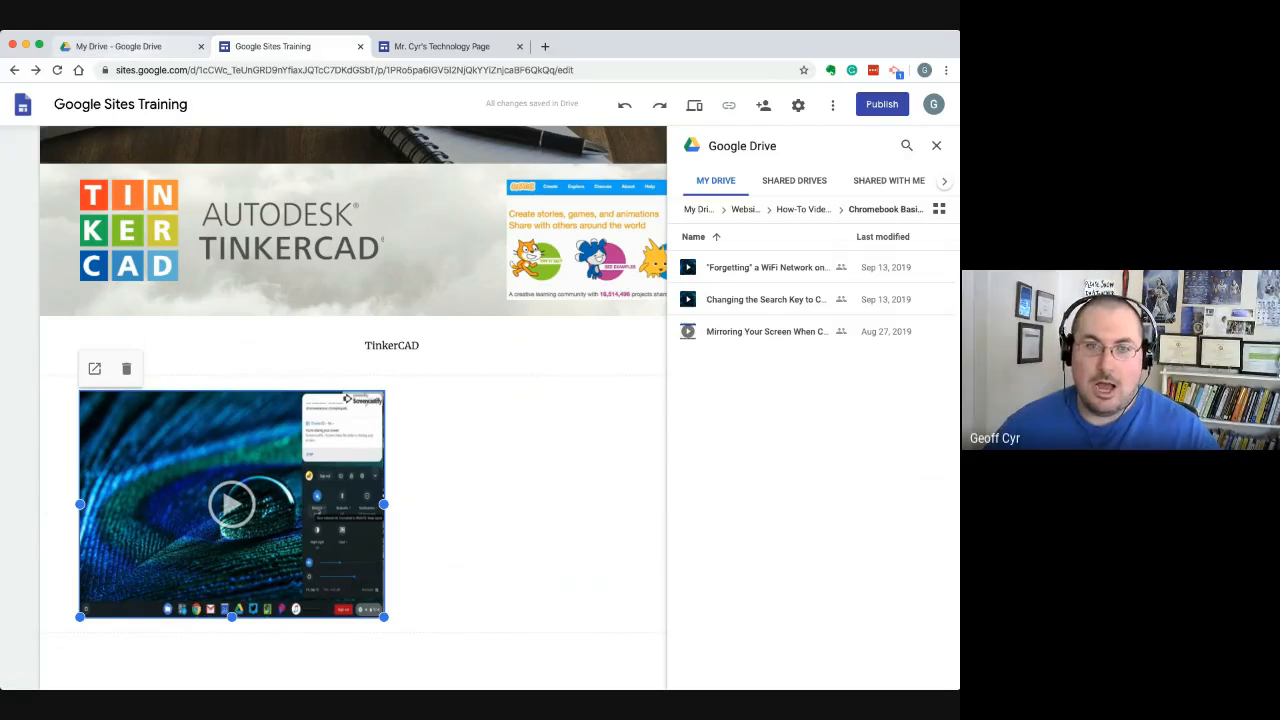
Switch to Google Drive and open the Chromebook Basics folder inside Website > How-To Videos
key(ctrl+shift+Tab)
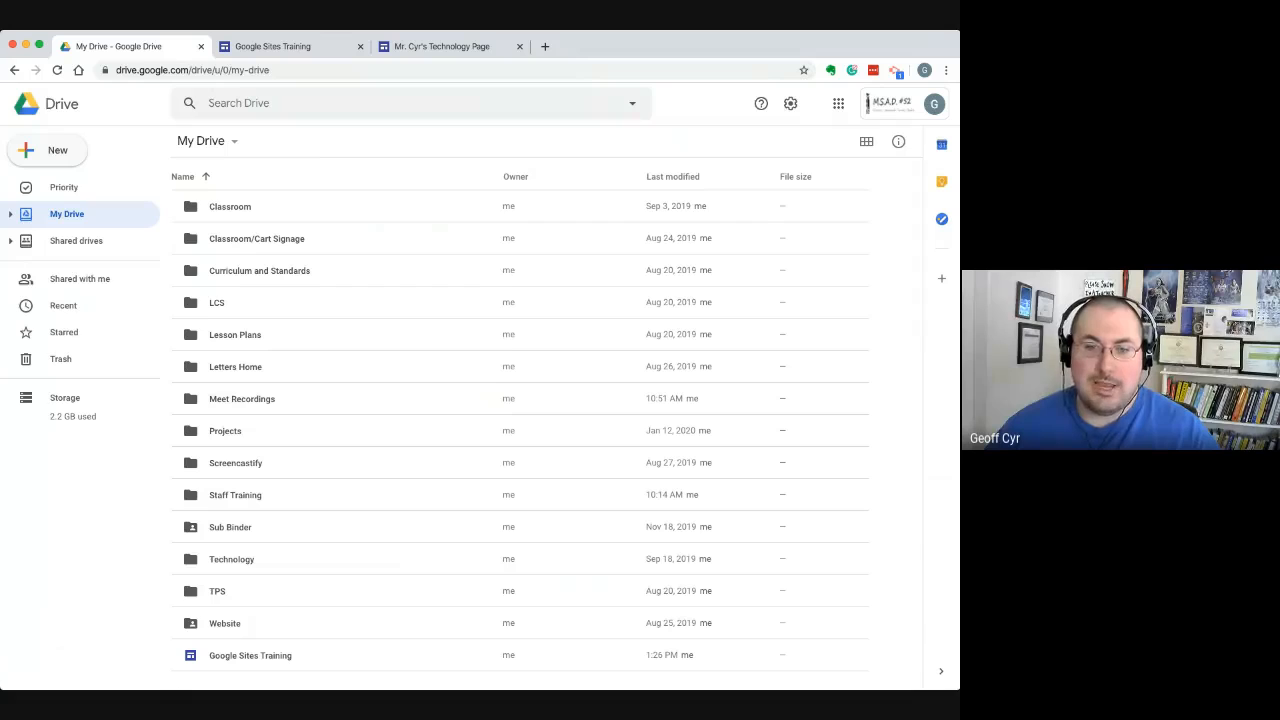
double_click(225, 623)
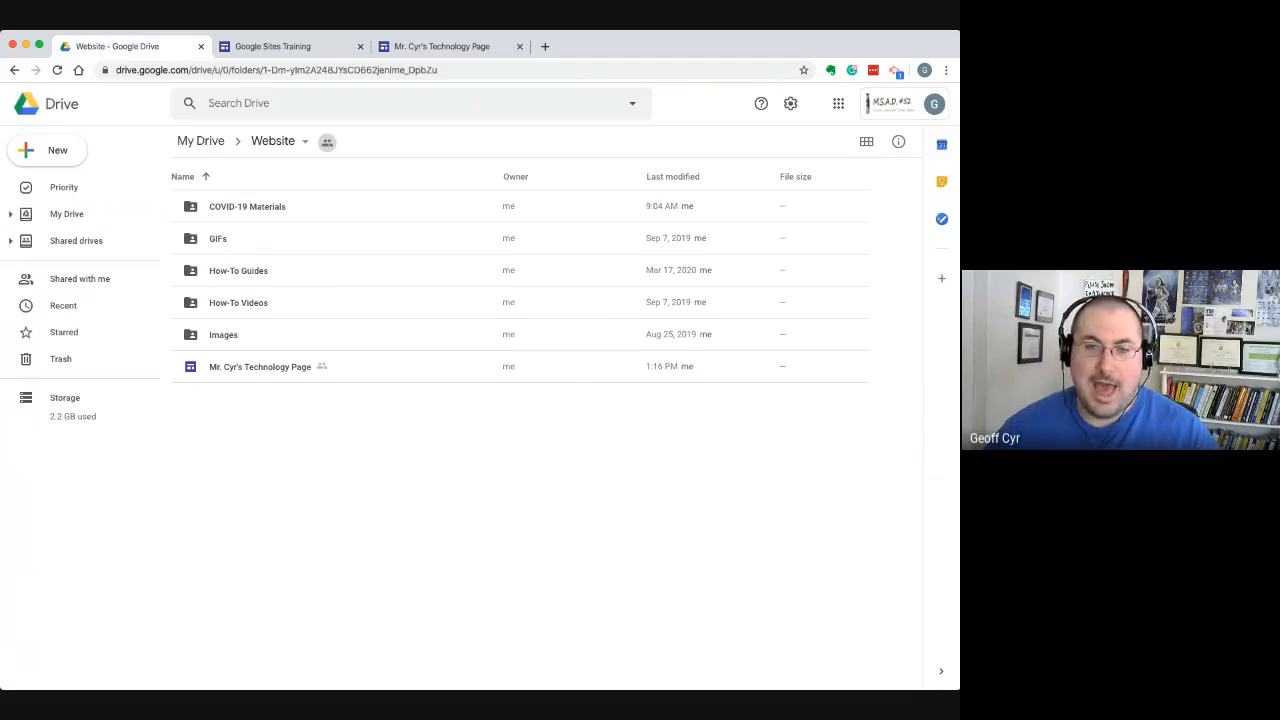
double_click(238, 303)
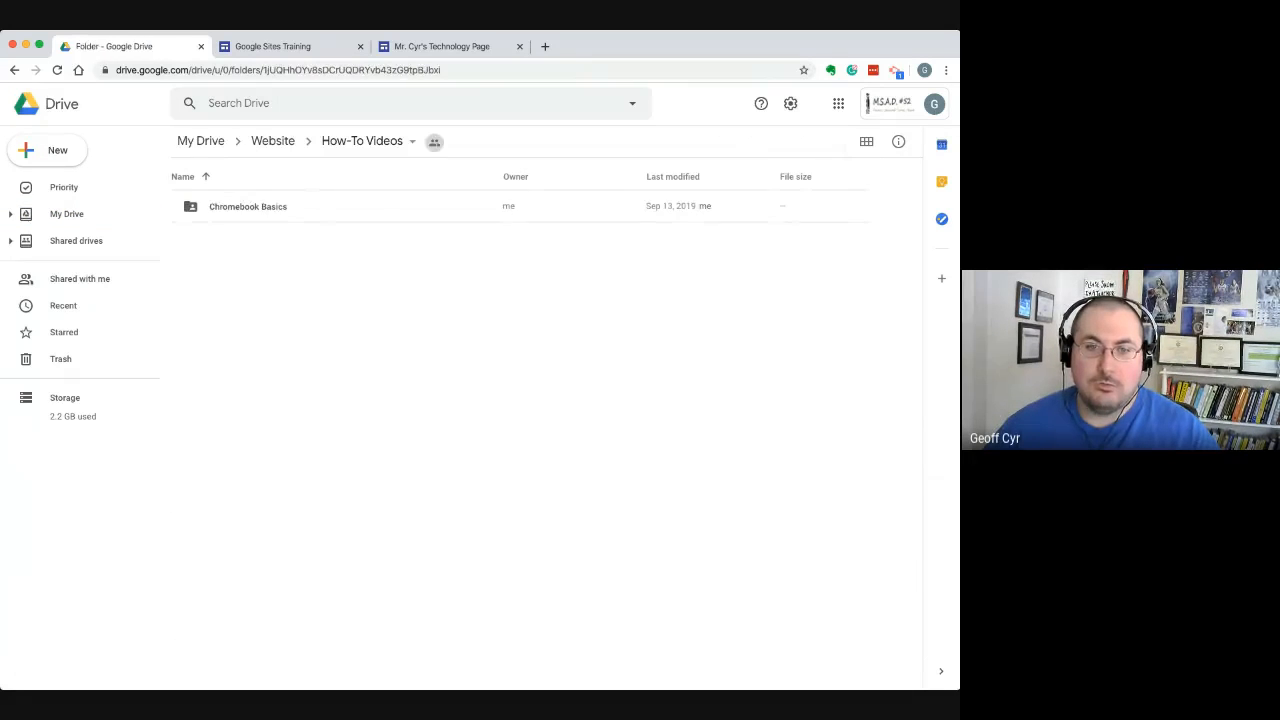
double_click(248, 207)
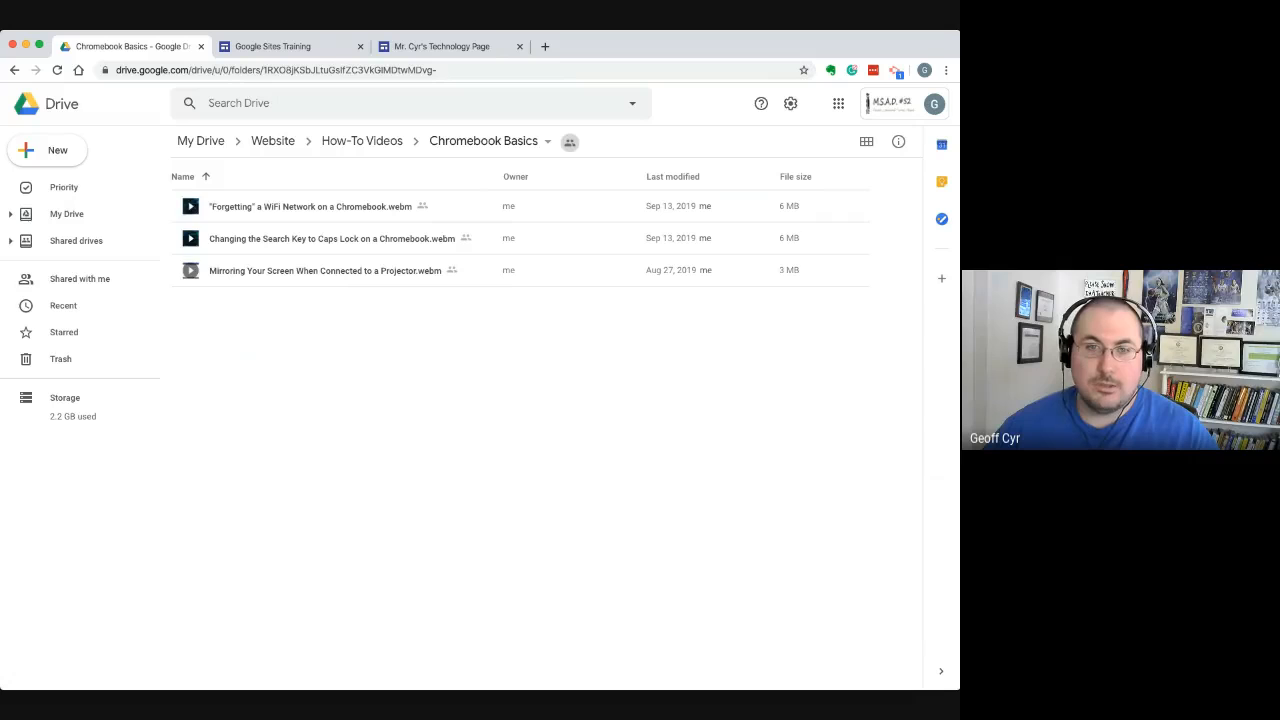
Turn off link sharing for the "Forgetting" a WiFi Network on a Chromebook video so only specific people can access it
right_click(270, 206)
click(324, 278)
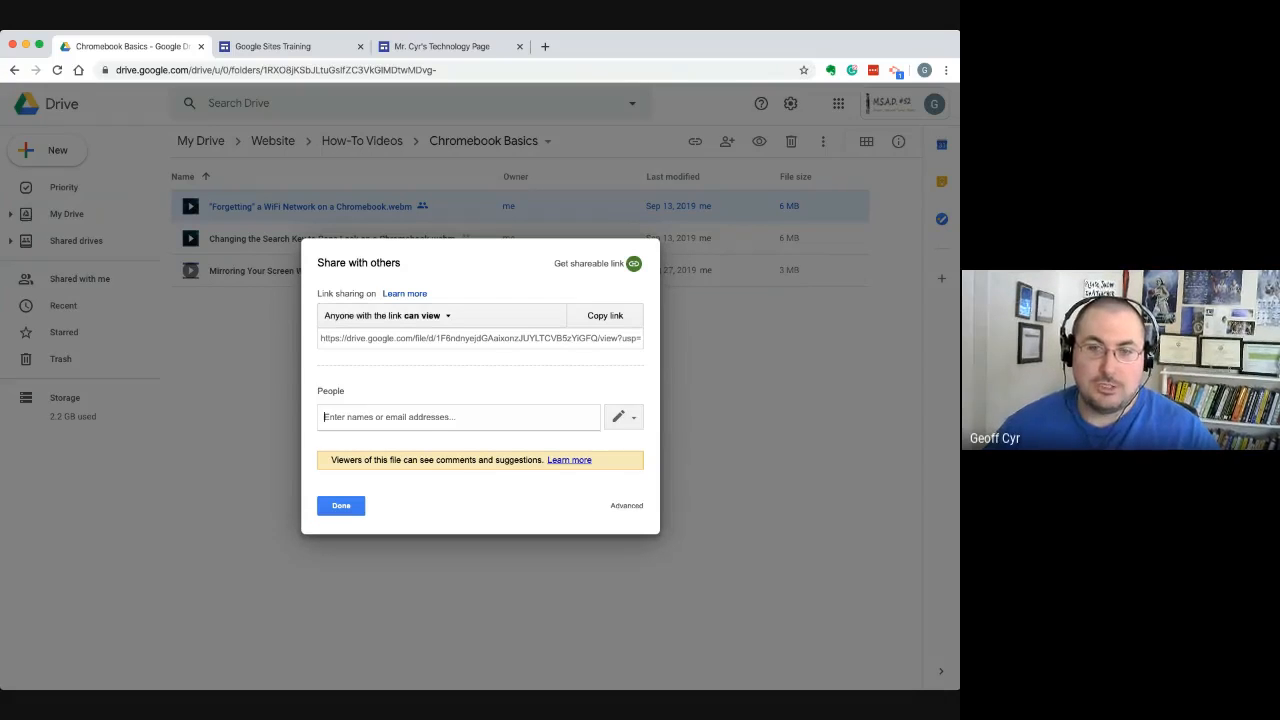
click(385, 315)
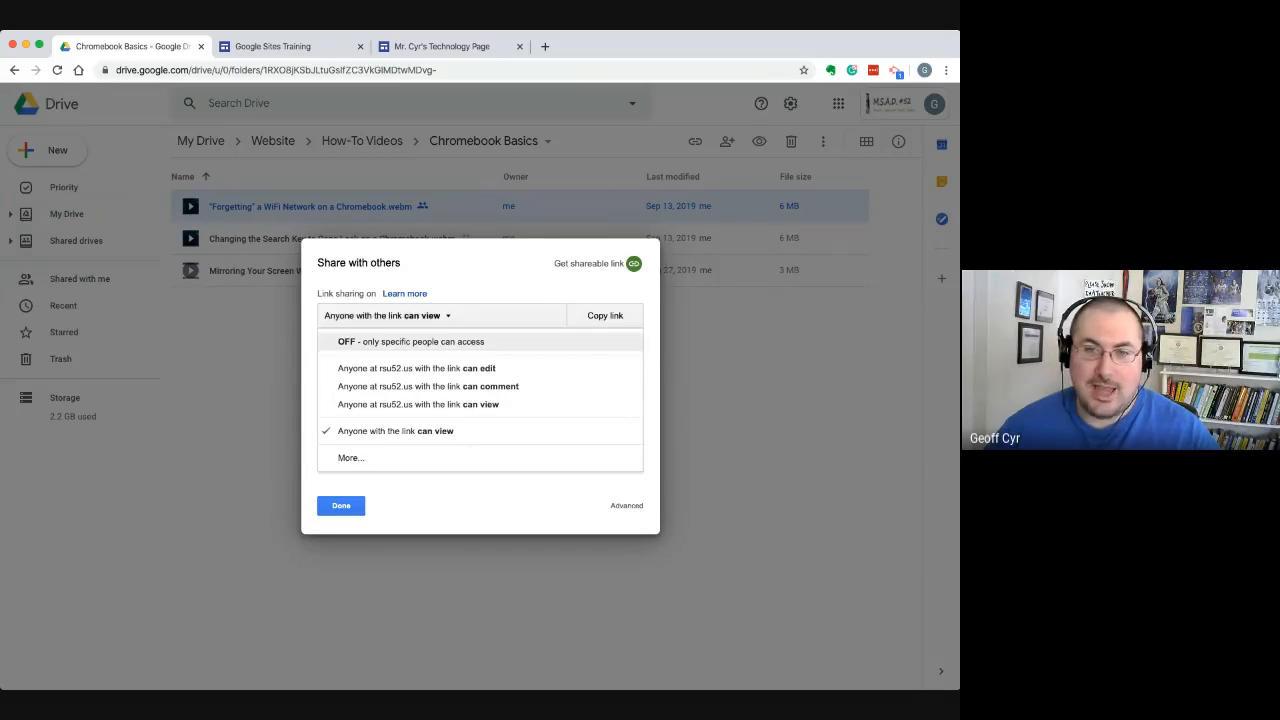
click(410, 341)
click(341, 505)
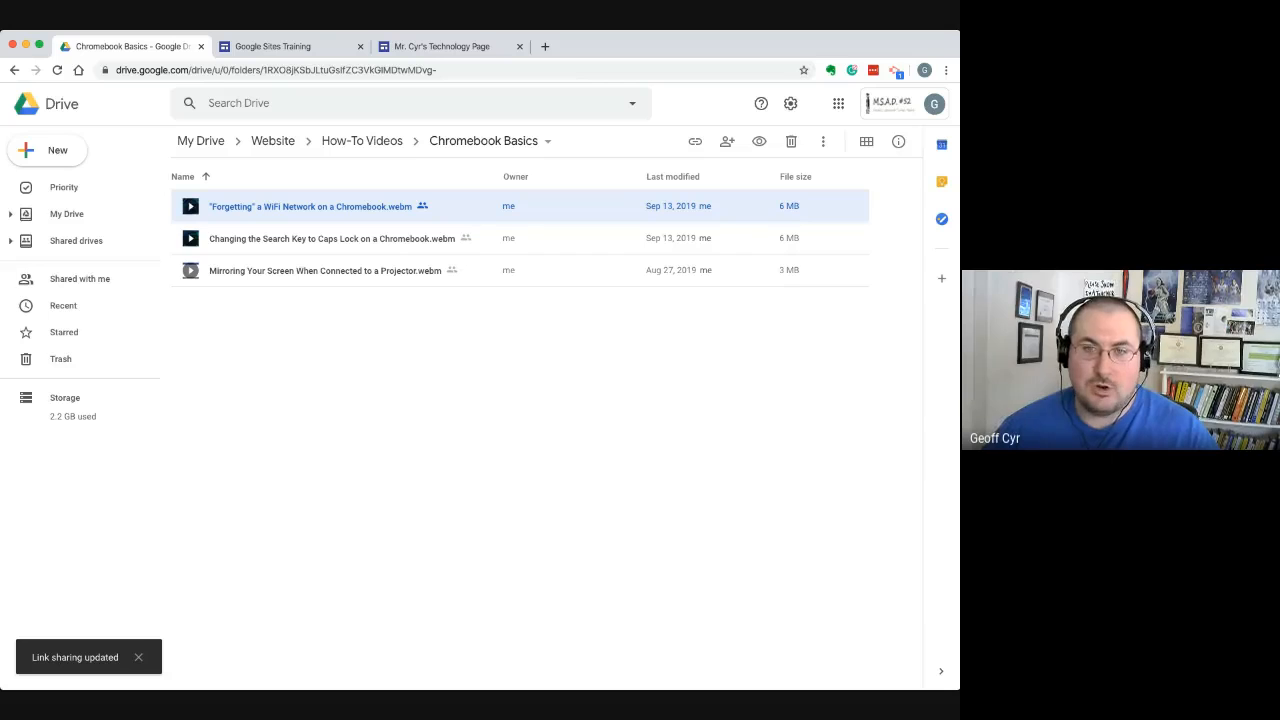
Open the advanced link-sharing options of the "Forgetting" a WiFi Network on a Chromebook video
right_click(358, 208)
click(413, 285)
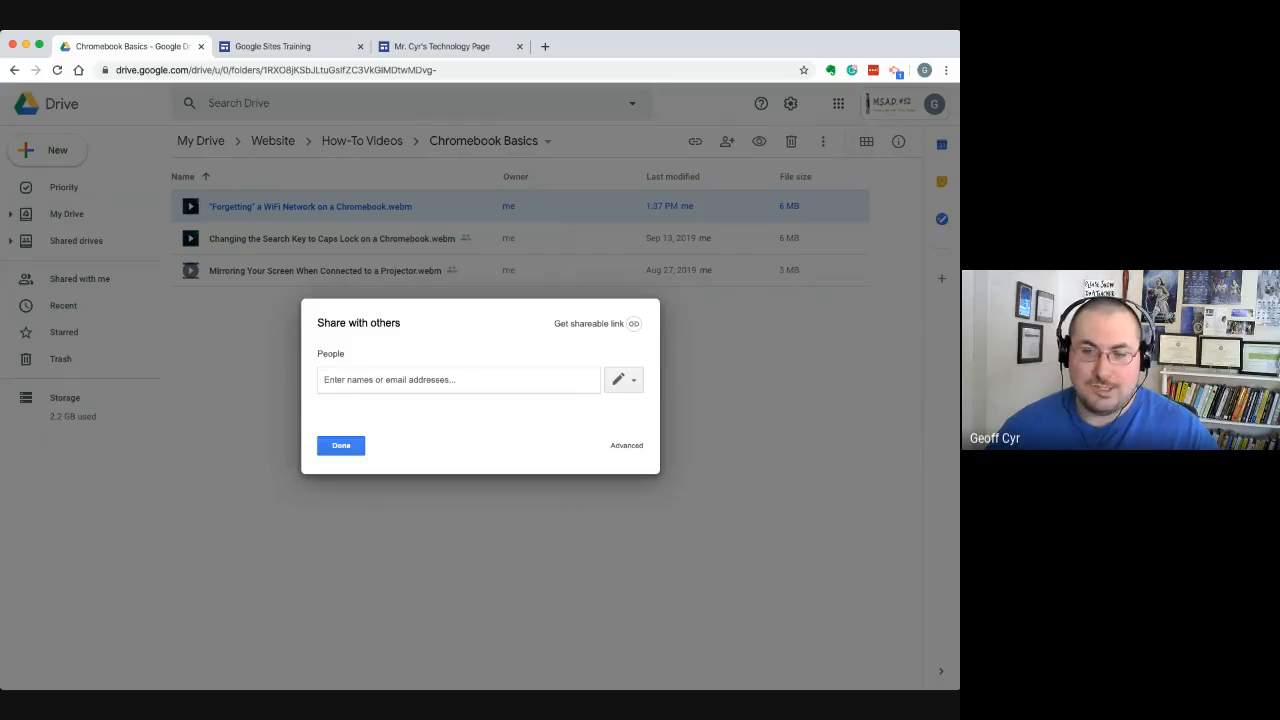
click(626, 445)
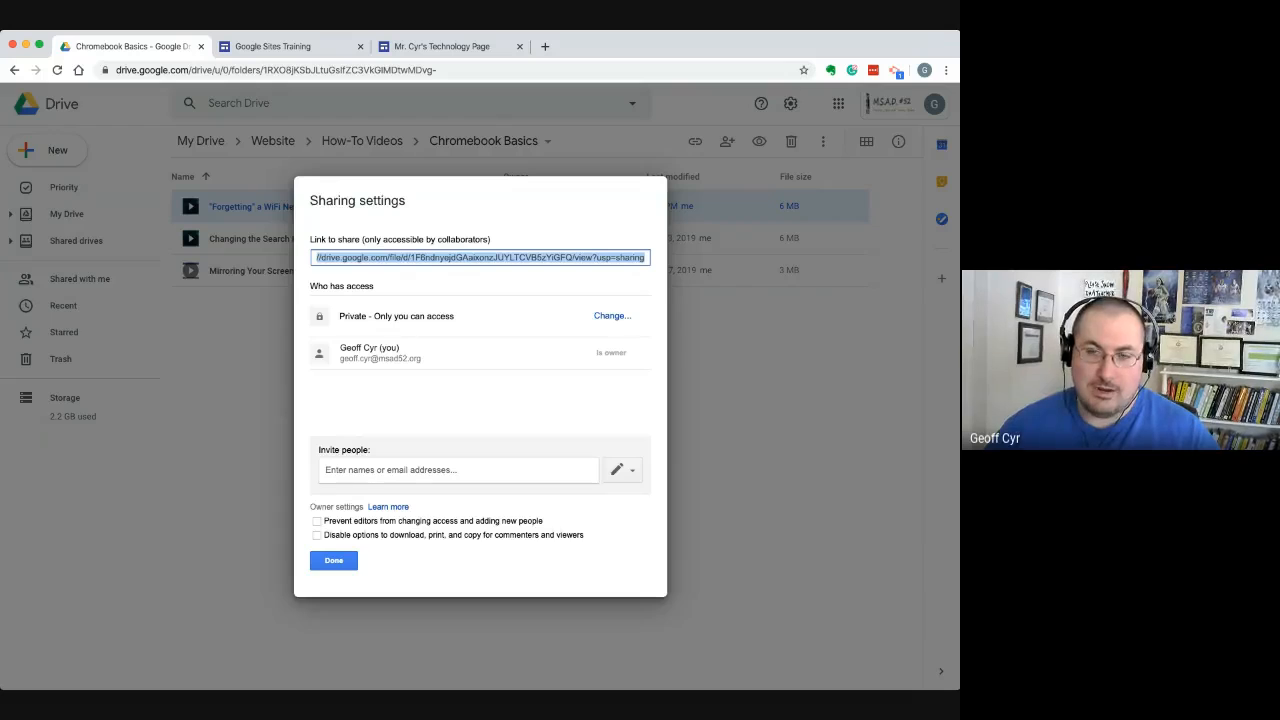
click(612, 316)
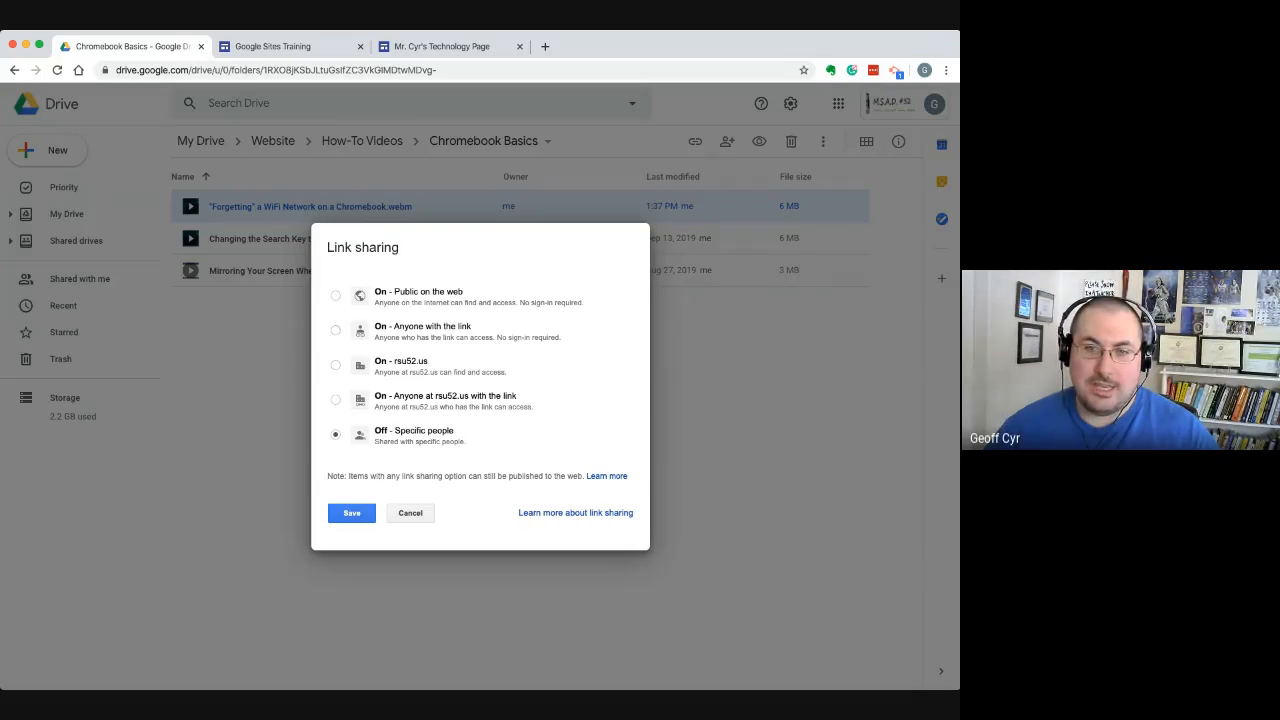
Compare the "Anyone with the link" and "Public on the web" link-sharing options for the video
click(336, 330)
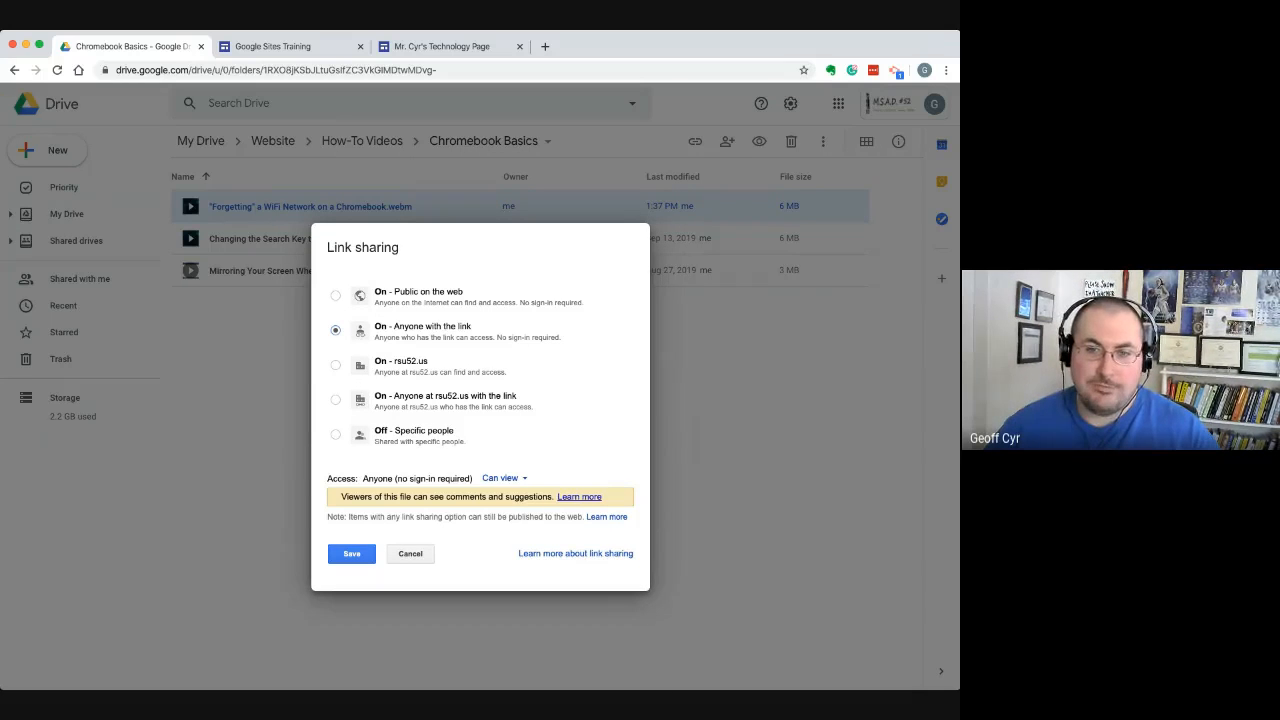
click(335, 295)
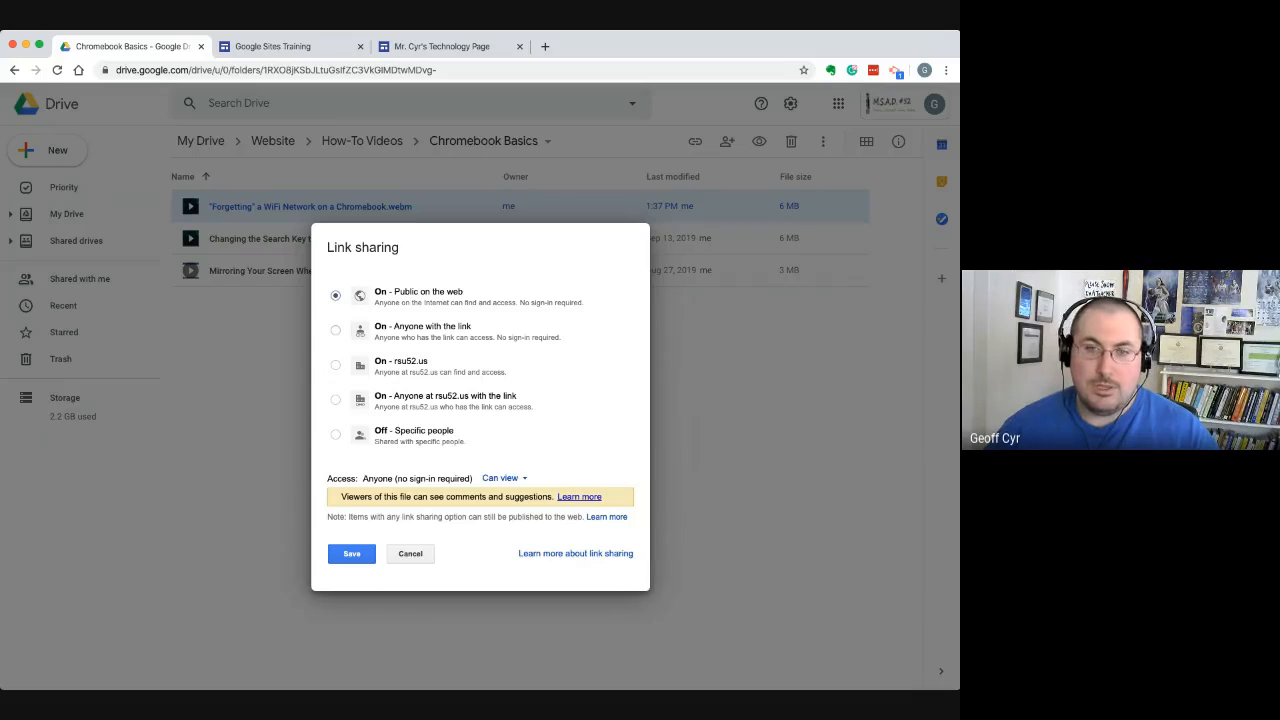
click(336, 330)
click(336, 295)
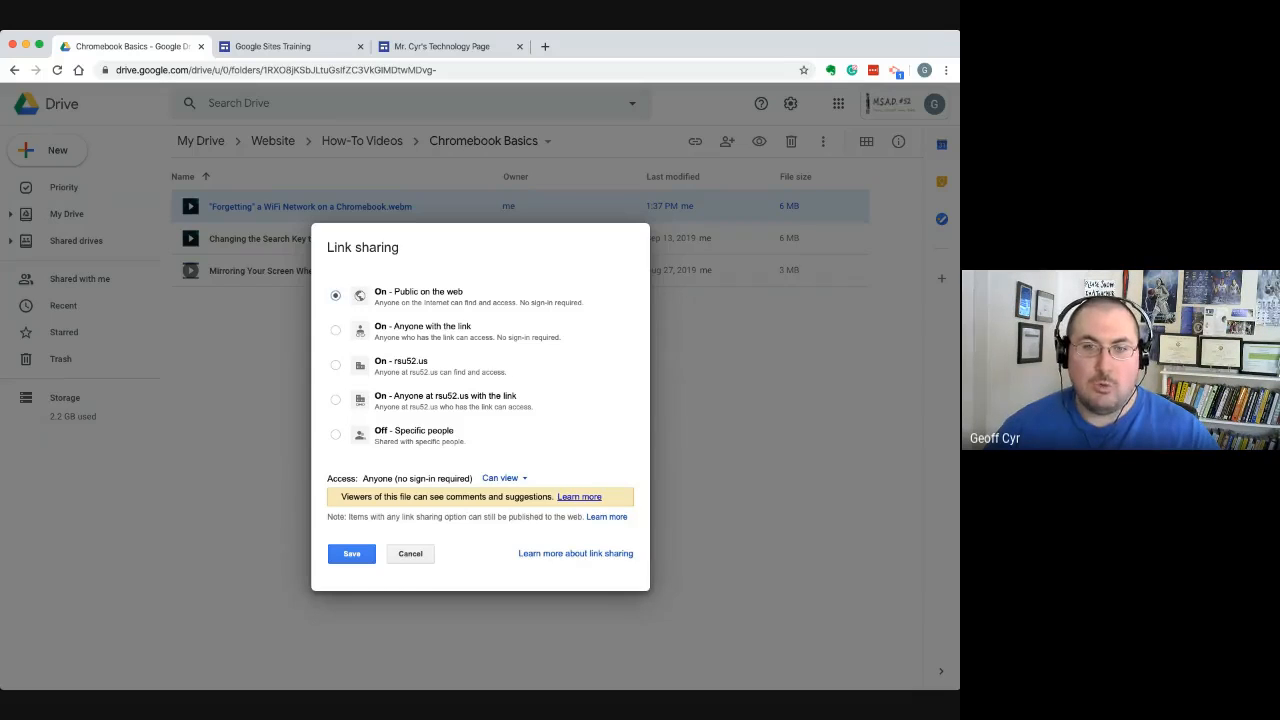
click(336, 330)
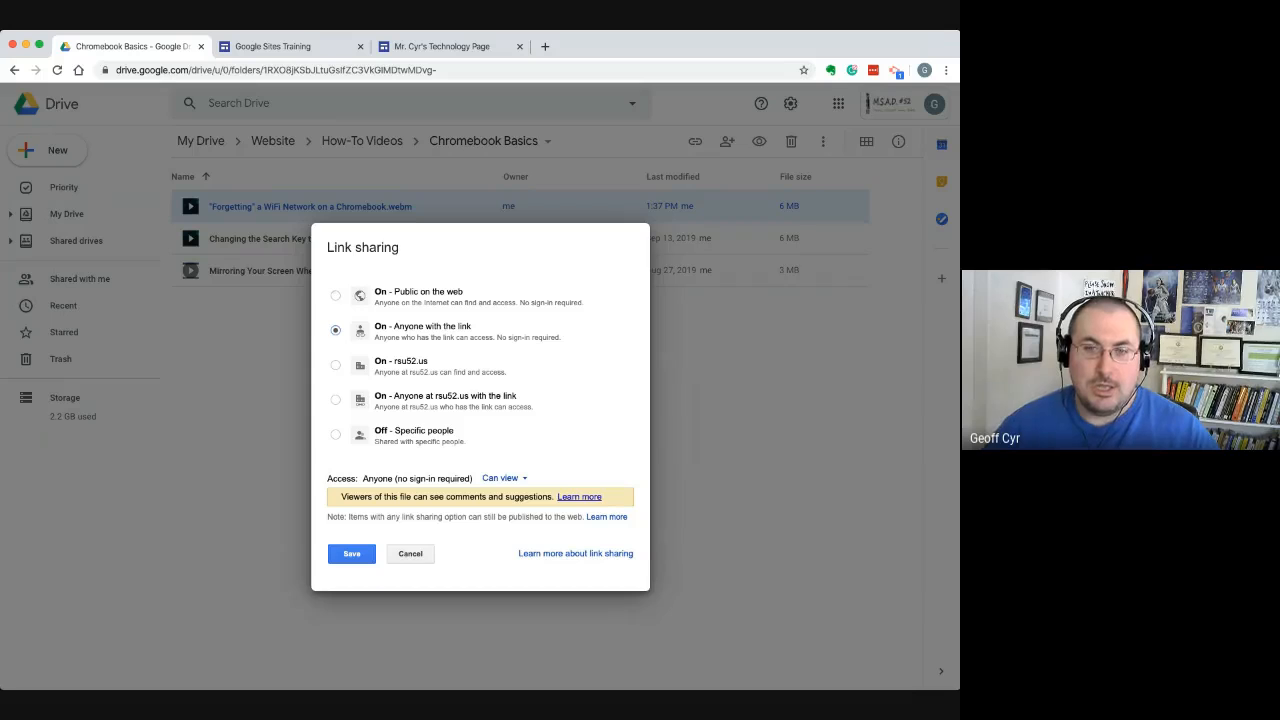
click(336, 295)
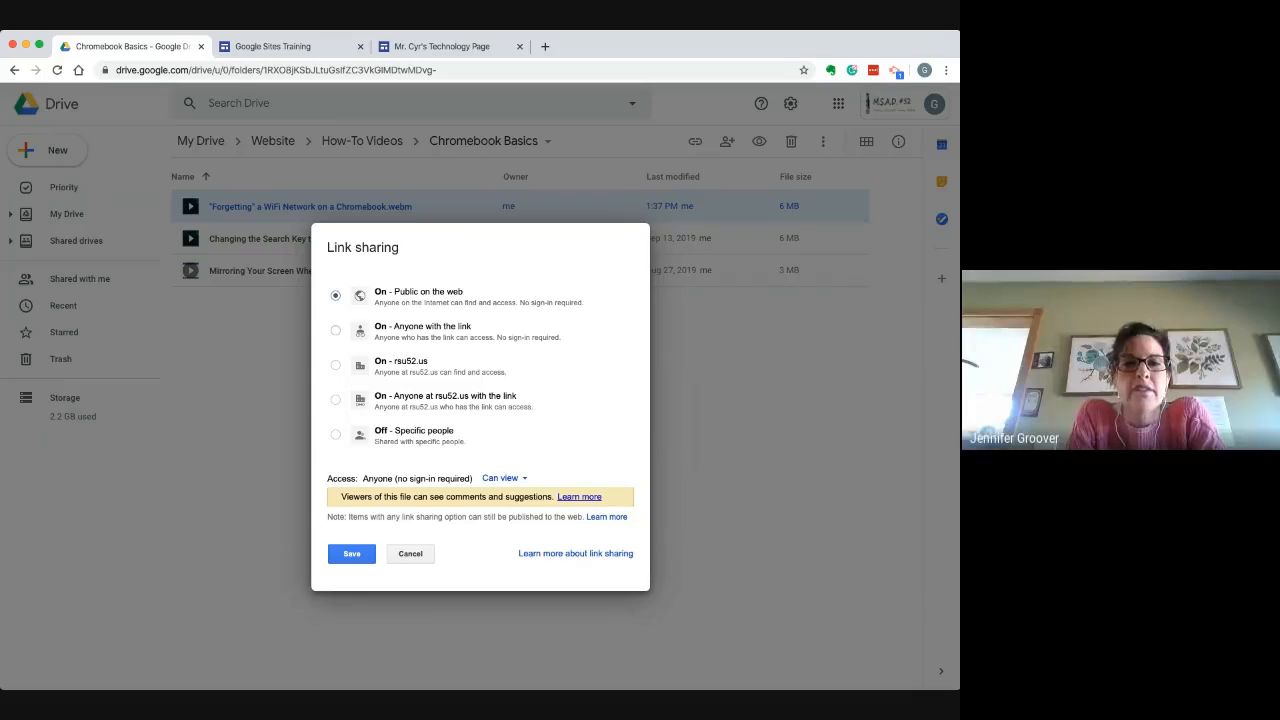
Set the video's link sharing to On - Anyone with the link with view access, and save the sharing settings
click(336, 330)
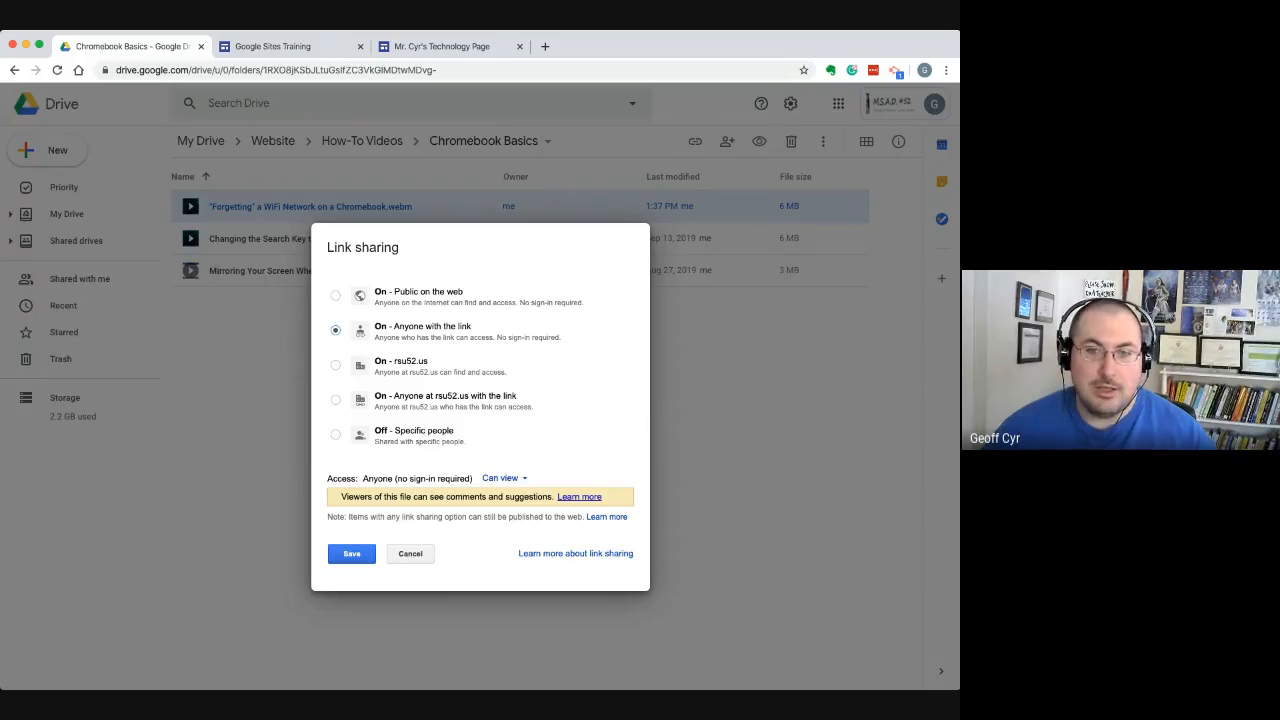
click(351, 554)
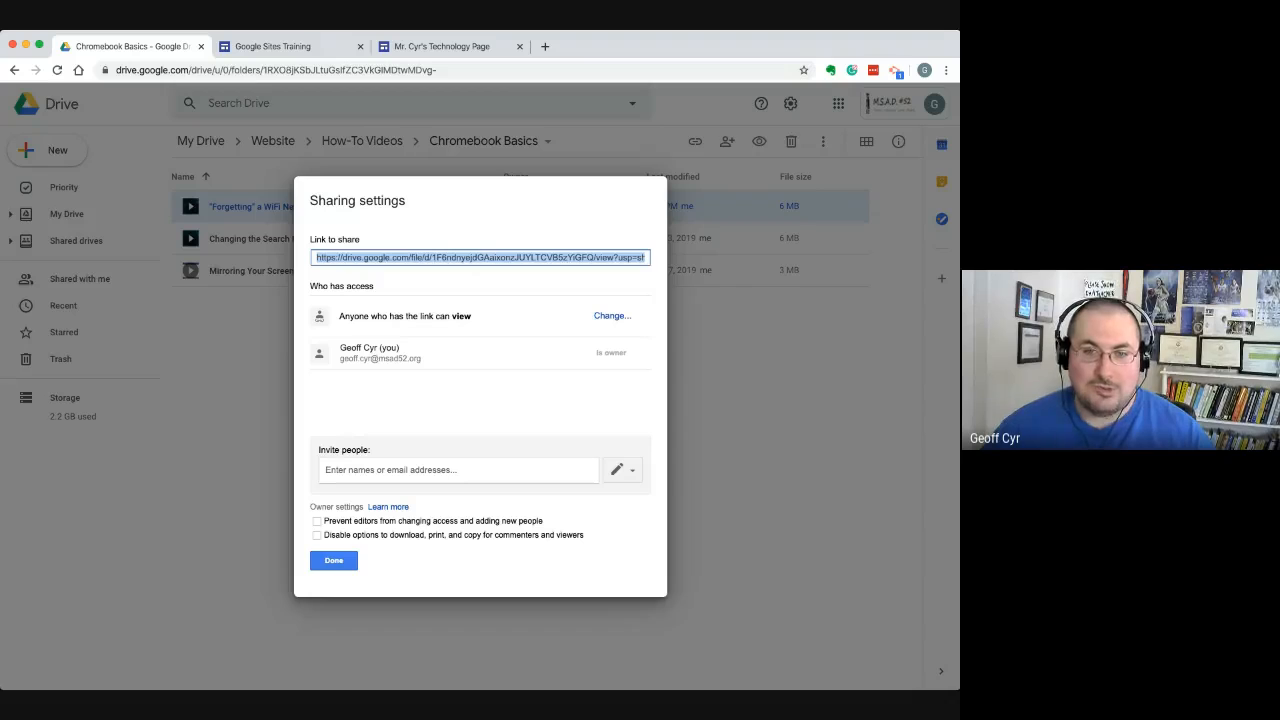
mouse_move(339, 316)
mouse_down()
mouse_move(472, 316)
mouse_move(339, 316)
mouse_up()
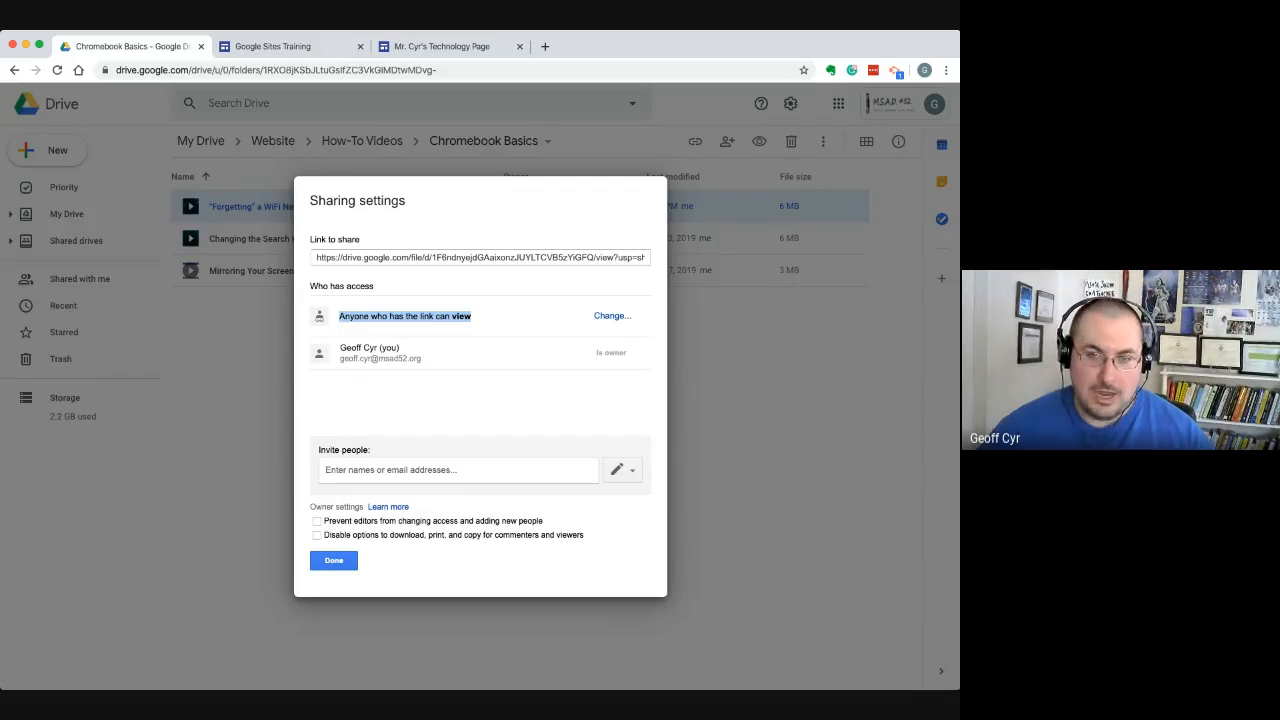
click(334, 560)
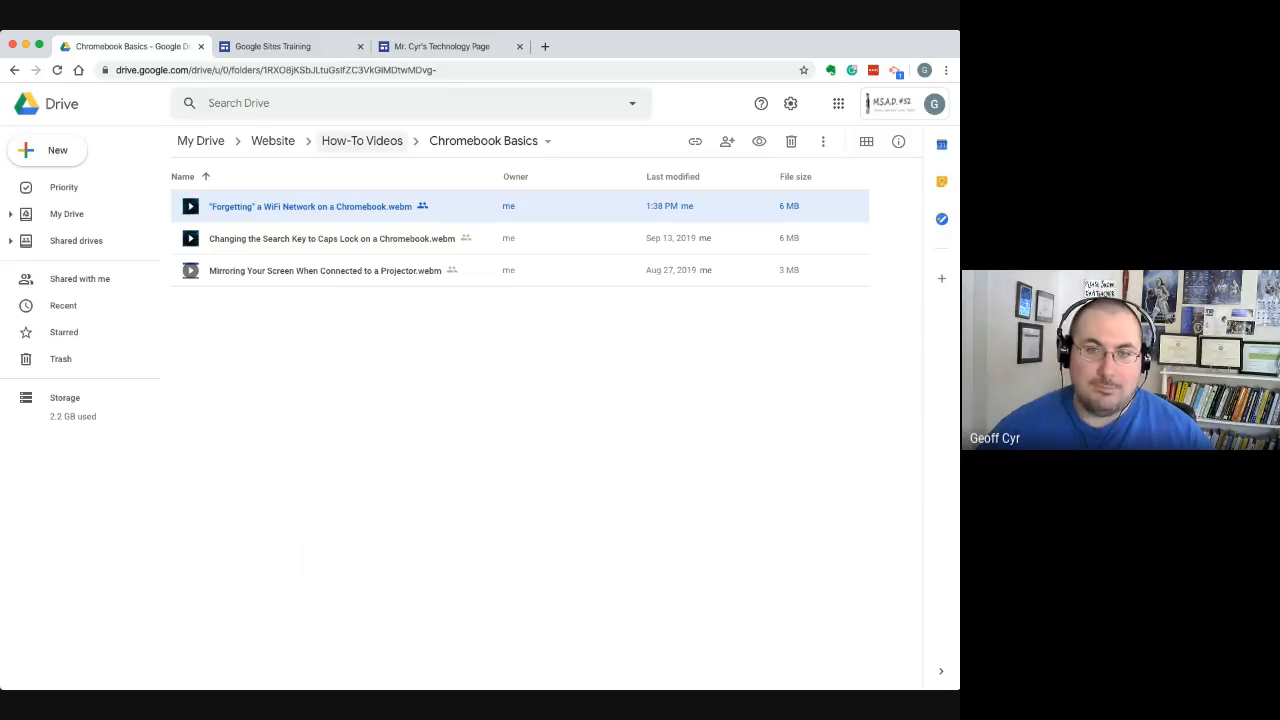
Go back to My Drive and examine the shared Website folder that holds the site and its materials
click(273, 141)
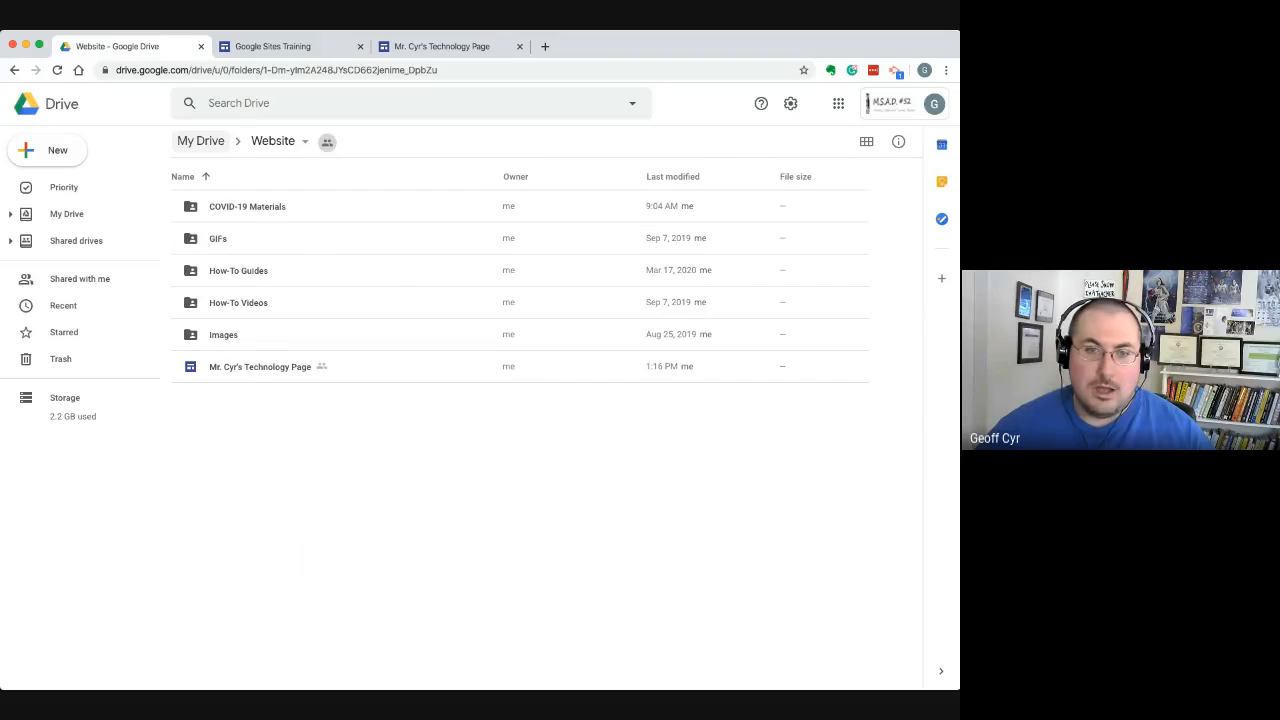
click(201, 141)
click(225, 623)
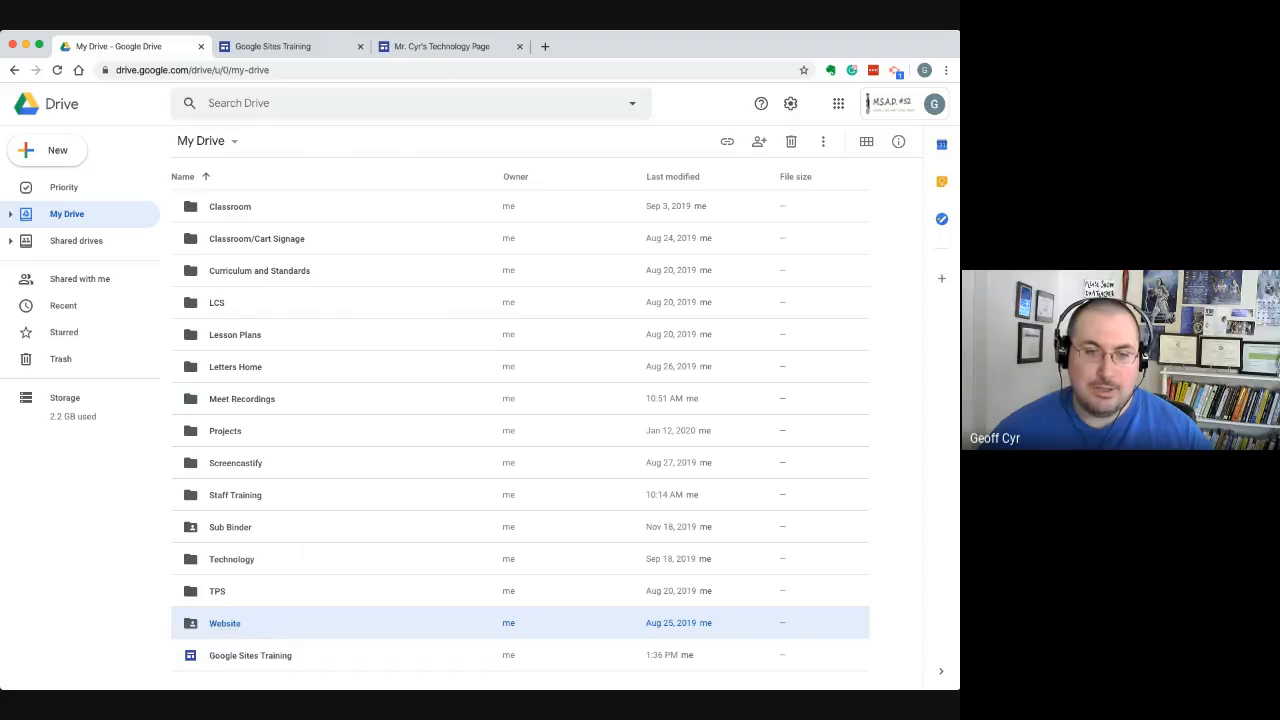
double_click(225, 623)
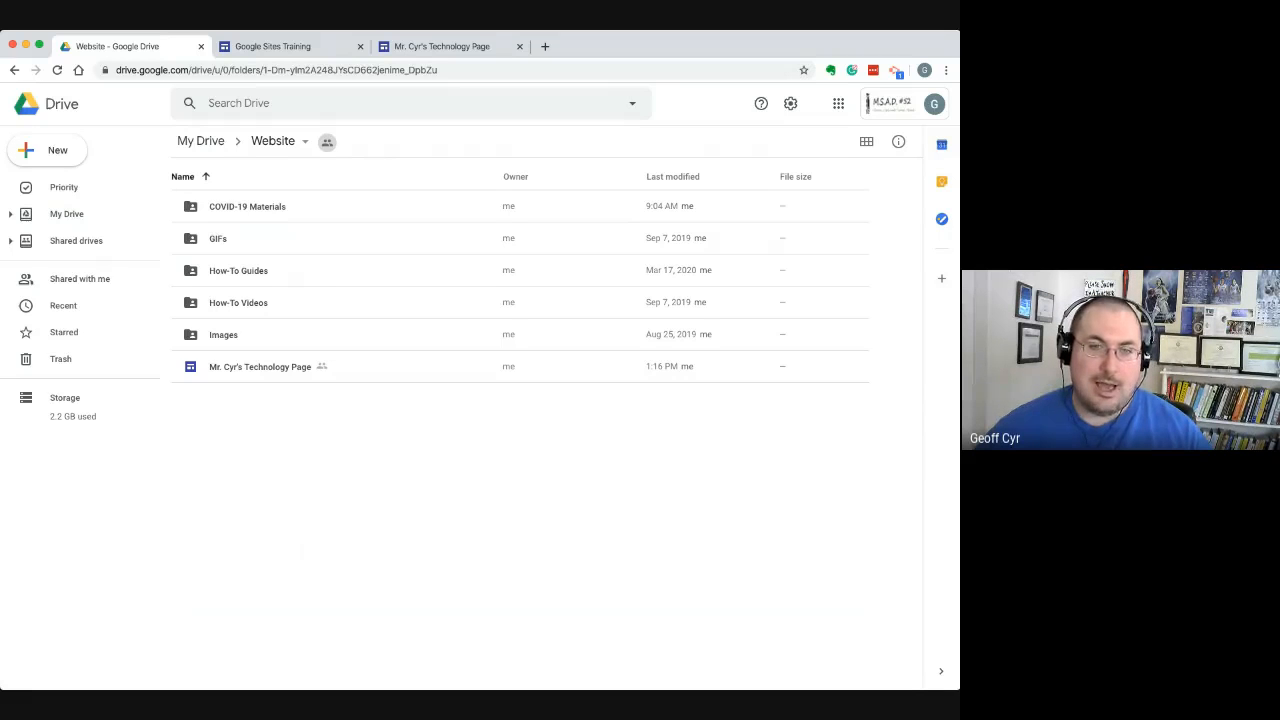
click(201, 141)
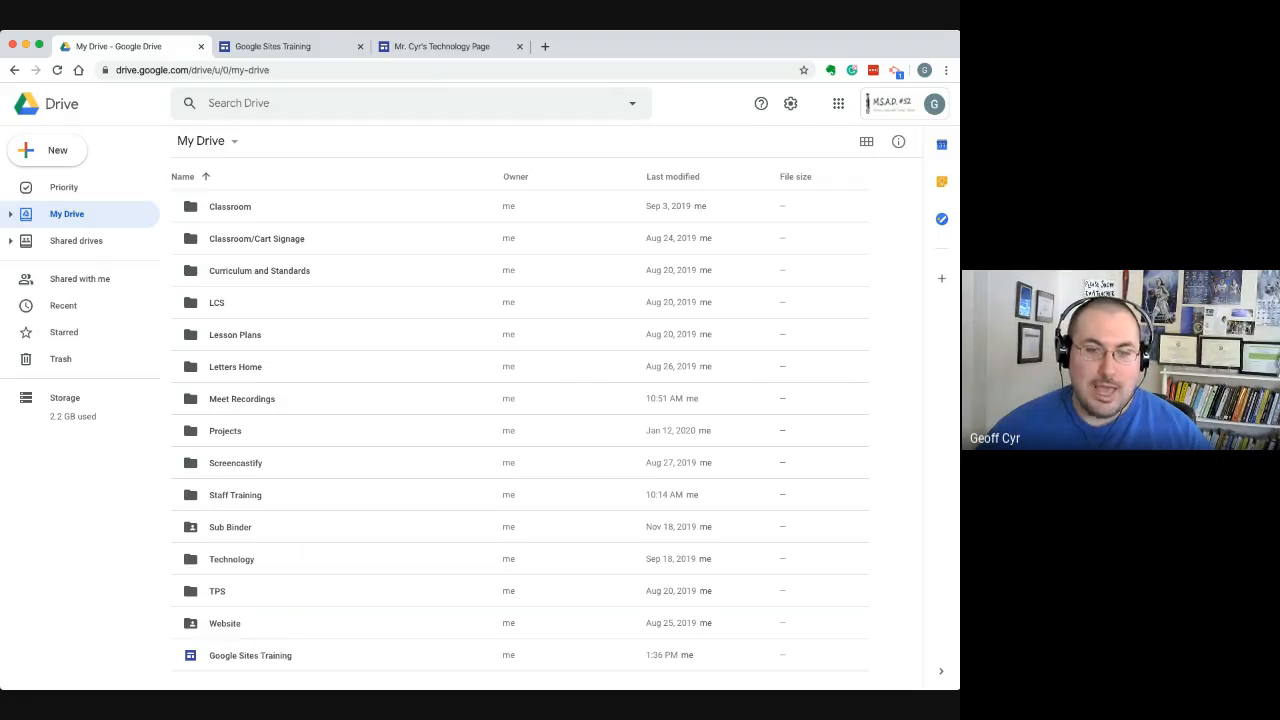
click(225, 623)
double_click(225, 623)
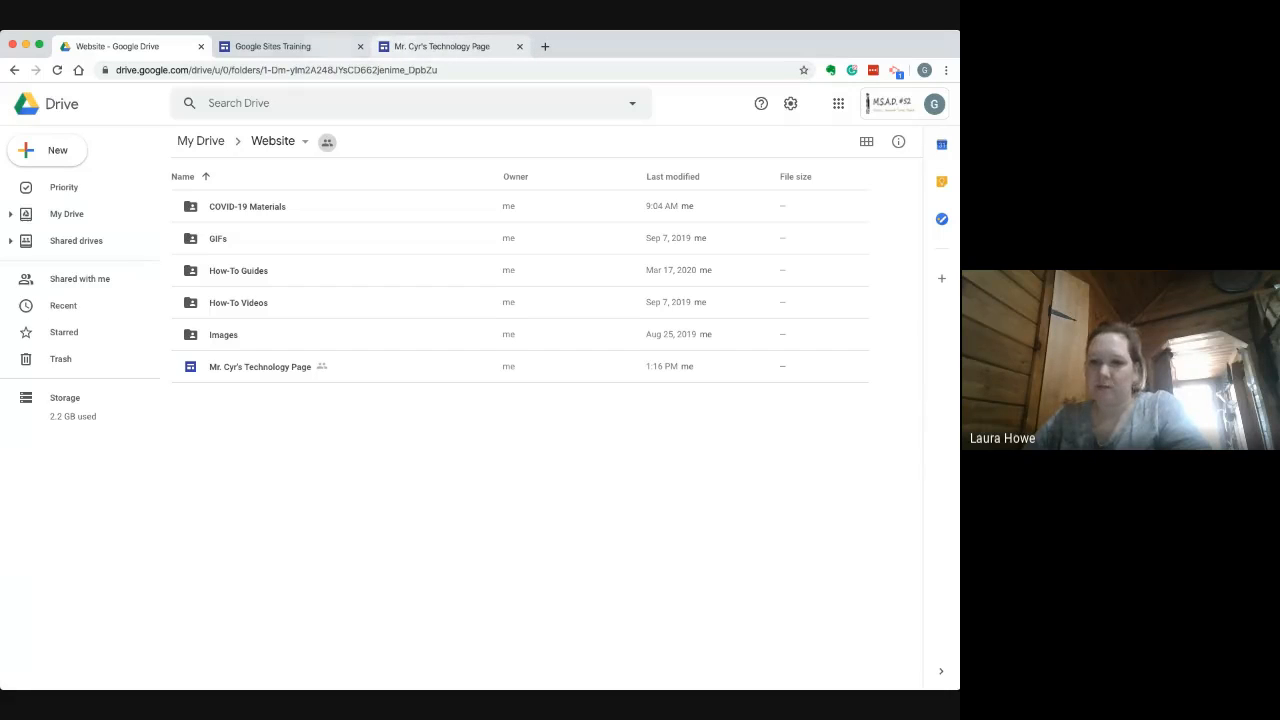
Return to the Google Sites Training site, close the Drive file picker and review the home page with the inserted video
click(273, 47)
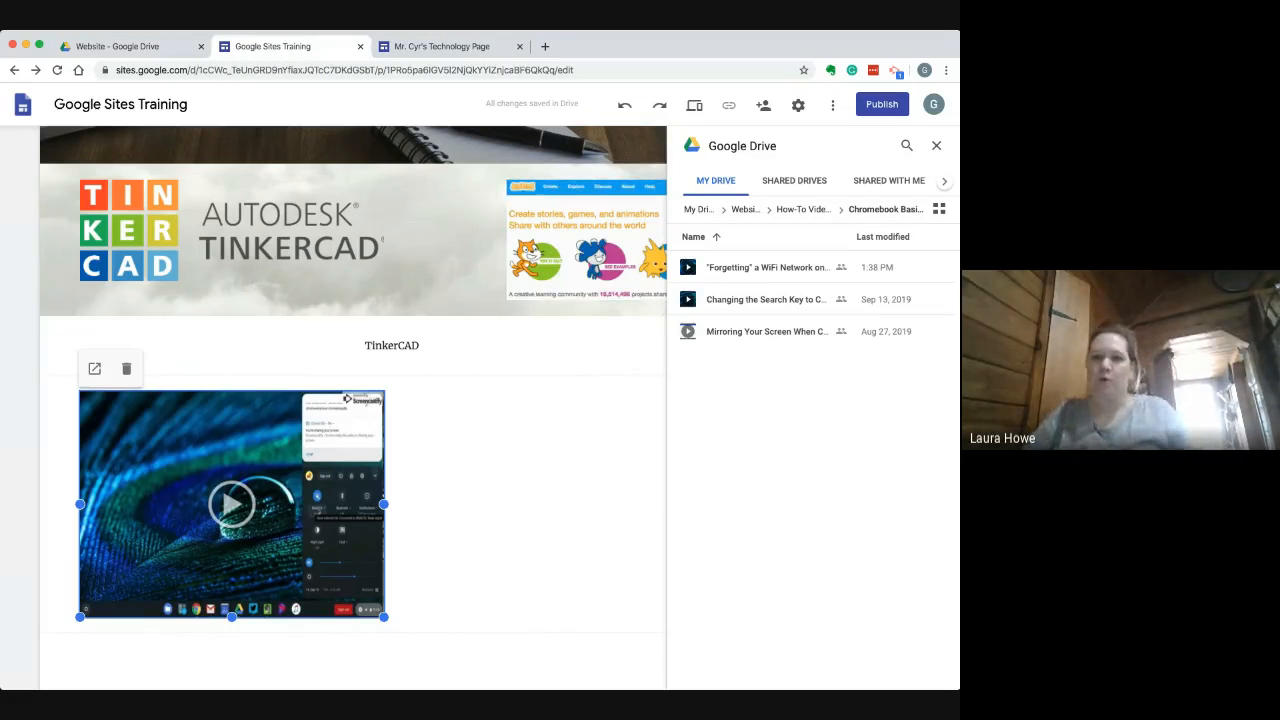
click(936, 145)
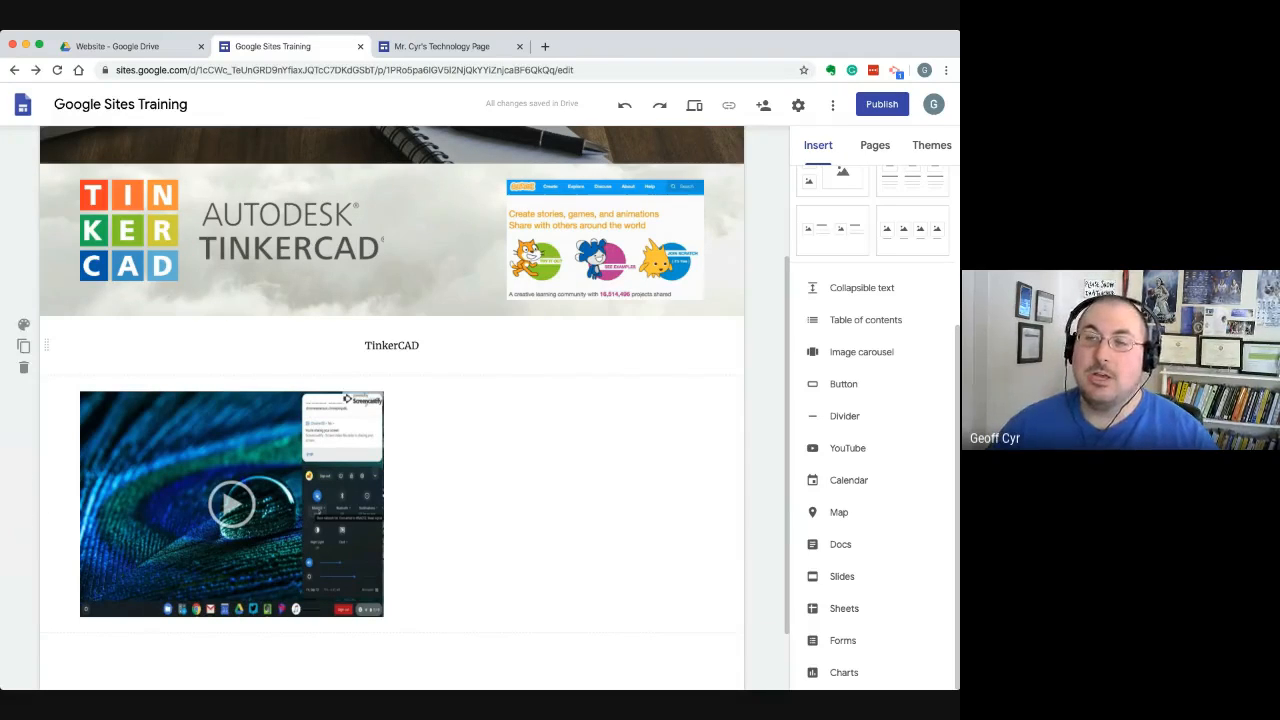
scroll(760, 300, up, 1)
scroll(400, 400, up, 3)
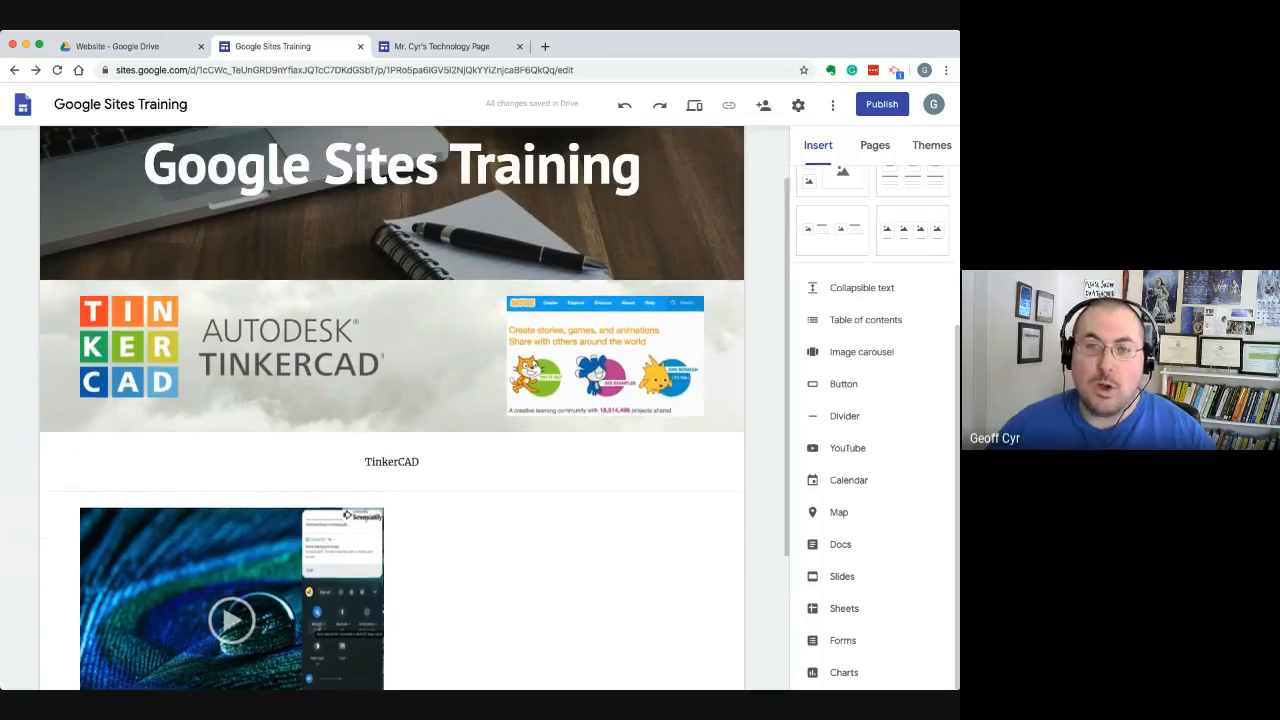
scroll(400, 400, down, 5)
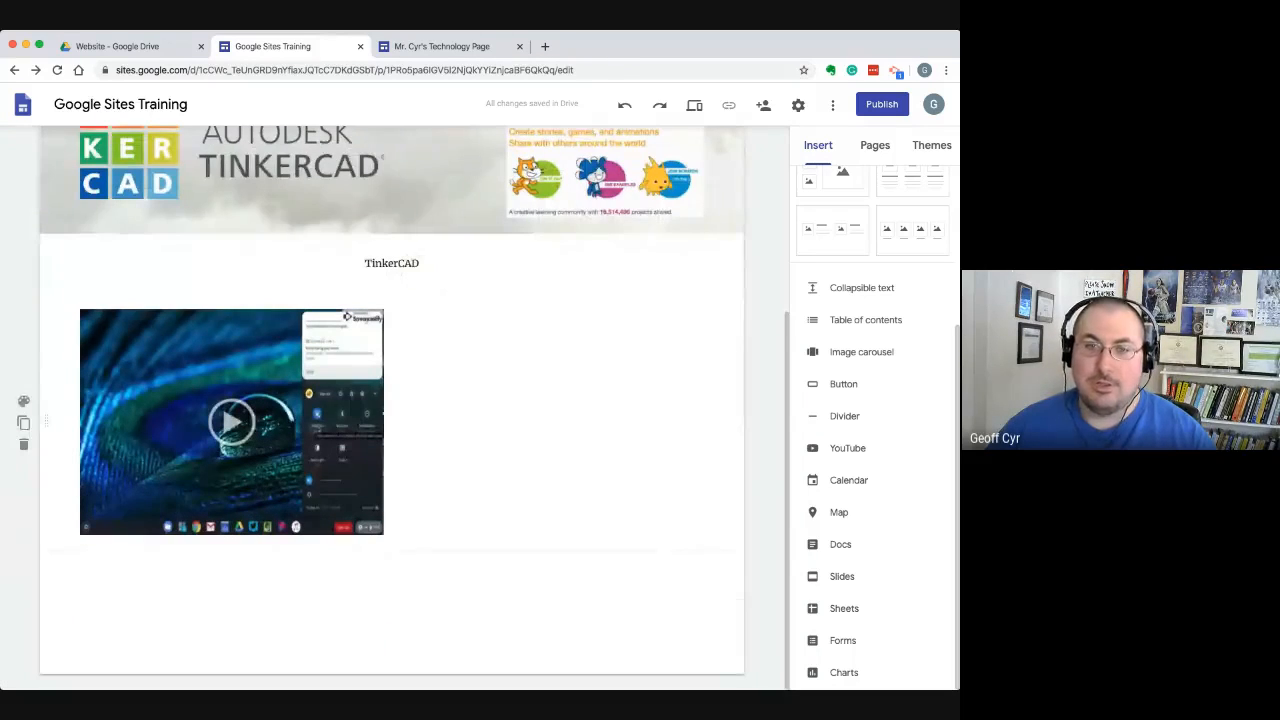
scroll(390, 400, up, 3)
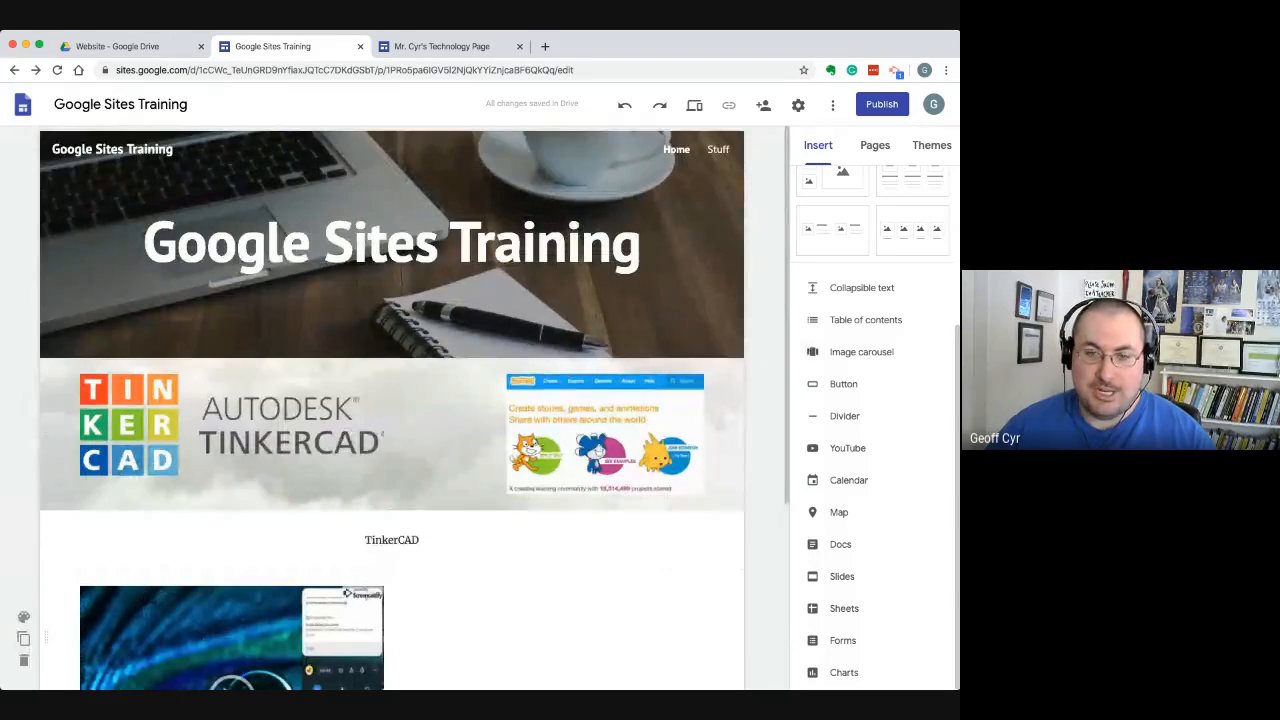
scroll(390, 400, down, 3)
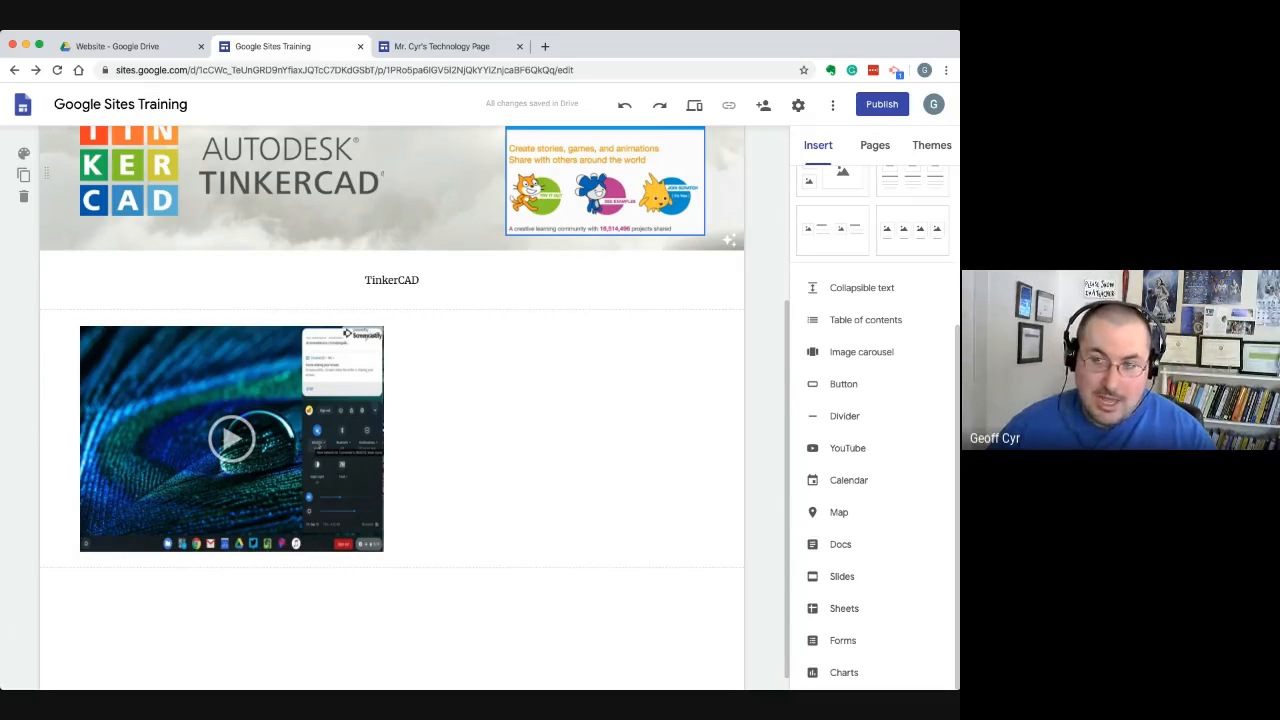
Start publishing the site, enter gsitestraining as its web address and check the full URL it forms
scroll(605, 180, down, 1)
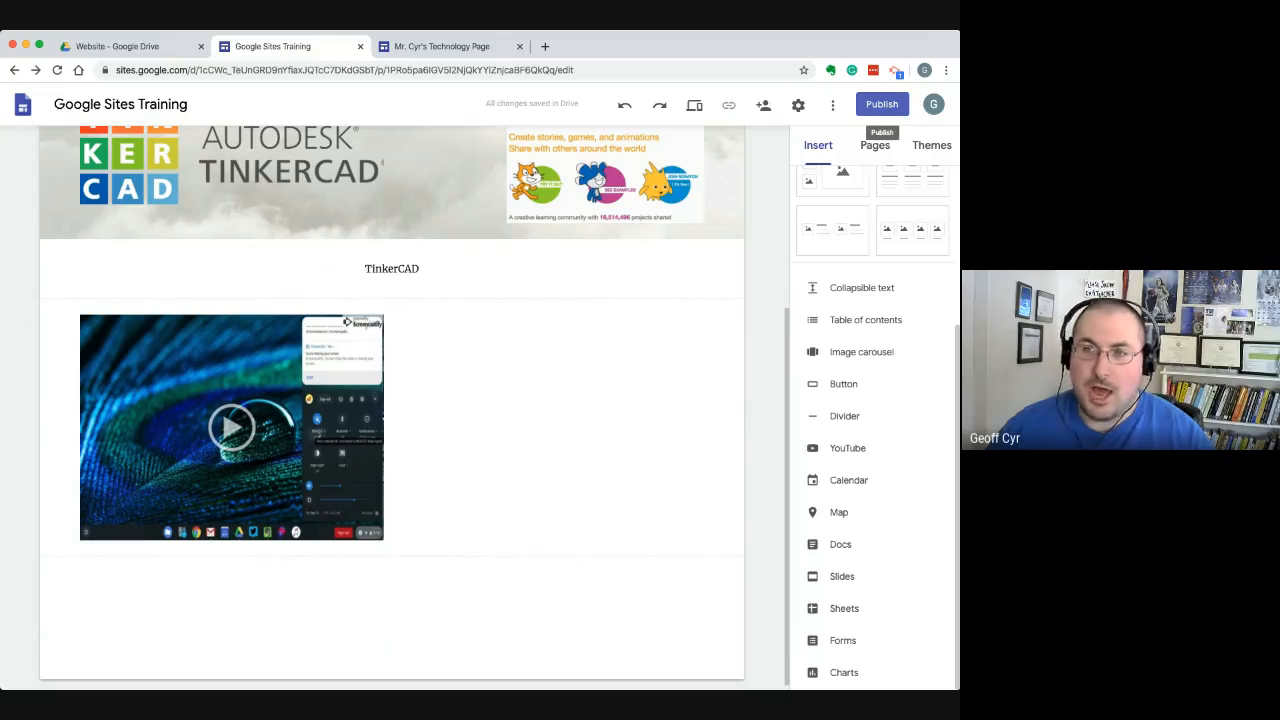
click(881, 104)
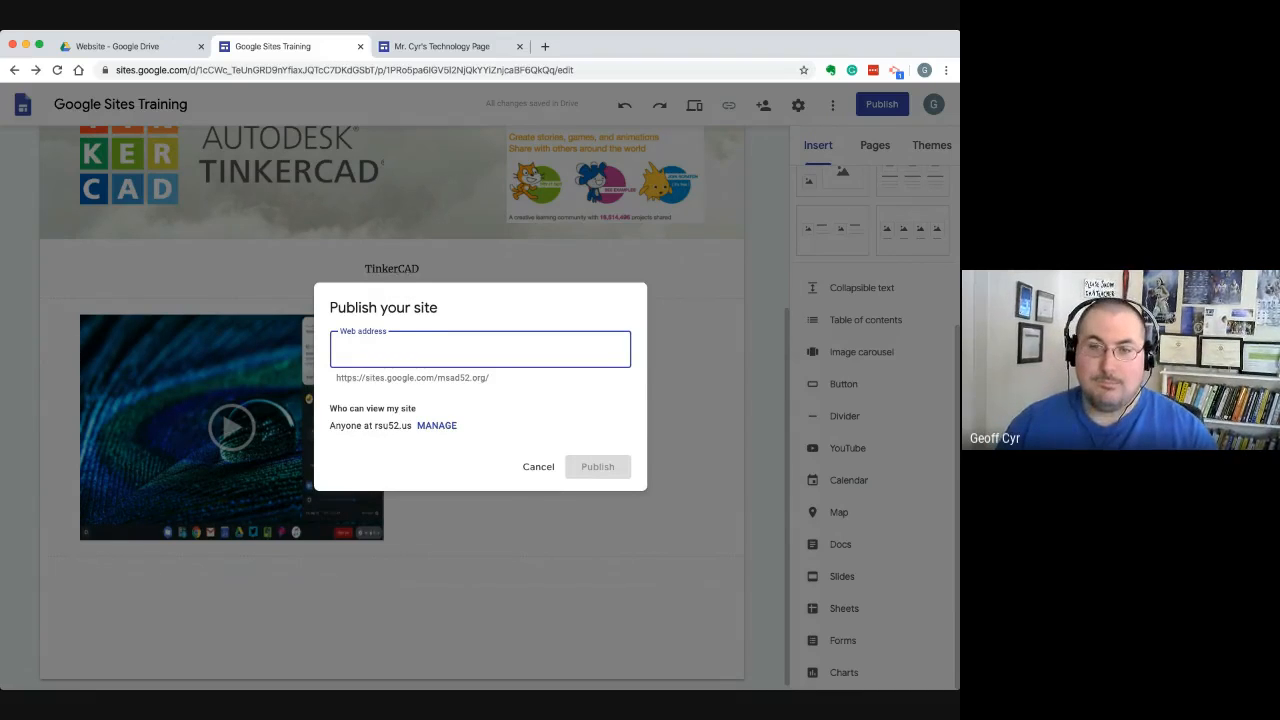
text(go)
text(sitestraining)
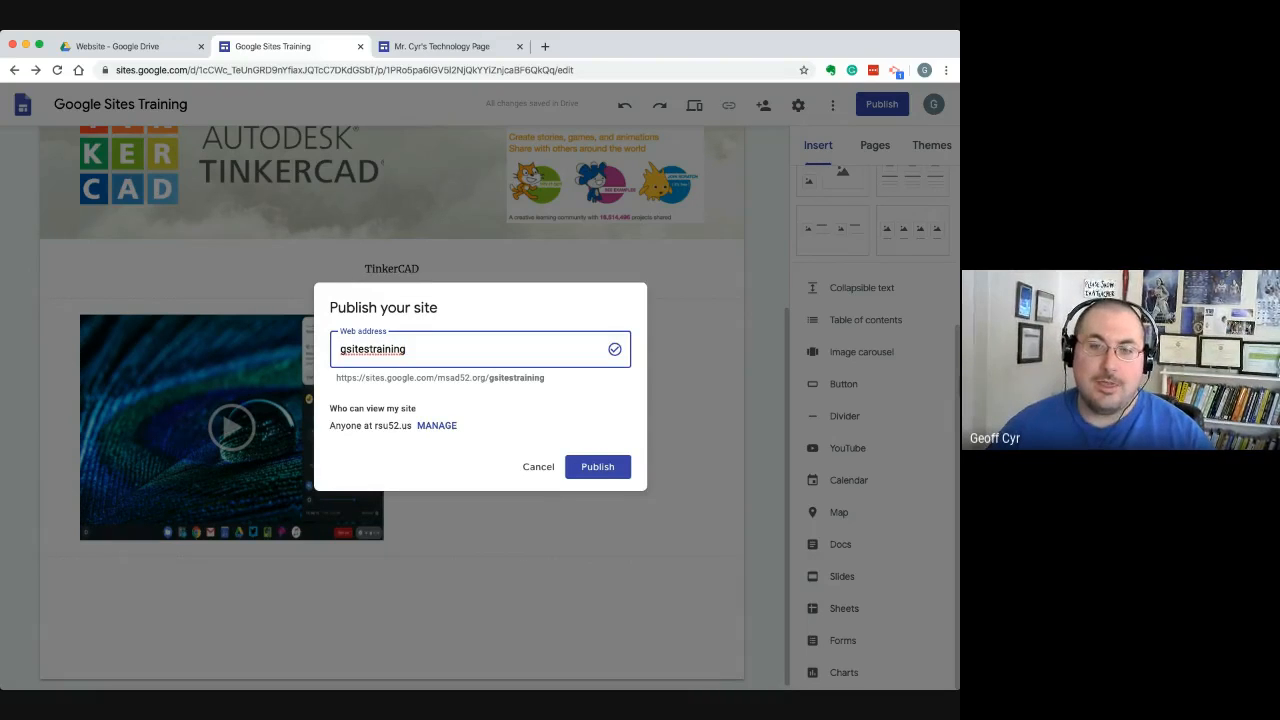
drag(336, 378, 387, 378)
click(490, 378)
click(387, 378)
mouse_move(489, 378)
mouse_down()
mouse_move(387, 378)
mouse_move(489, 378)
mouse_up()
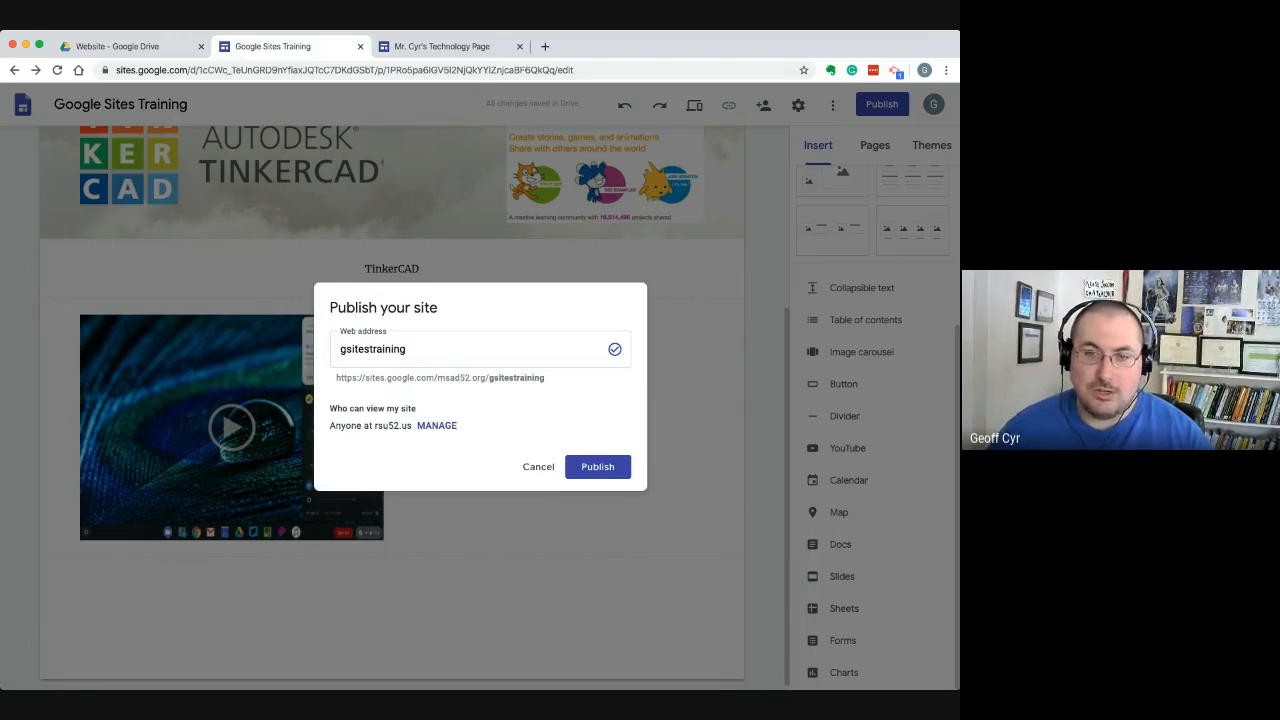
drag(336, 378, 544, 378)
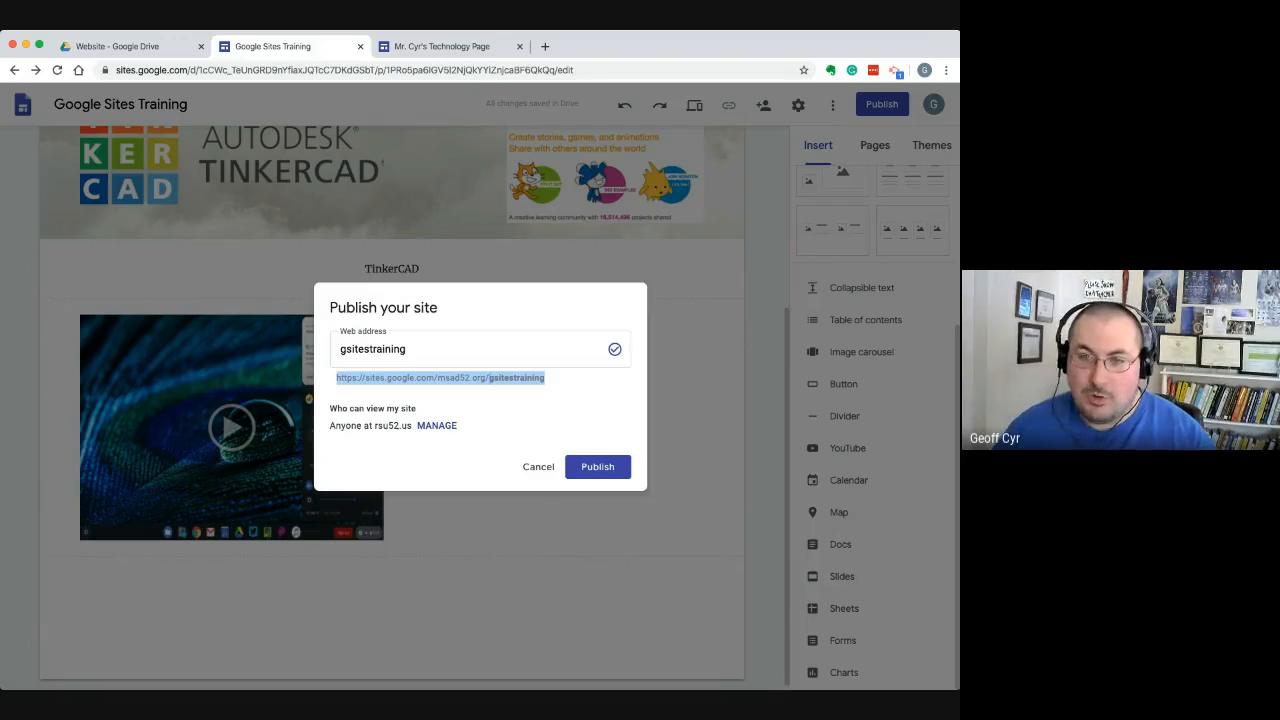
Try a web address combining the site owner's surname with "tech", and clear it again
click(408, 349)
double_click(373, 349)
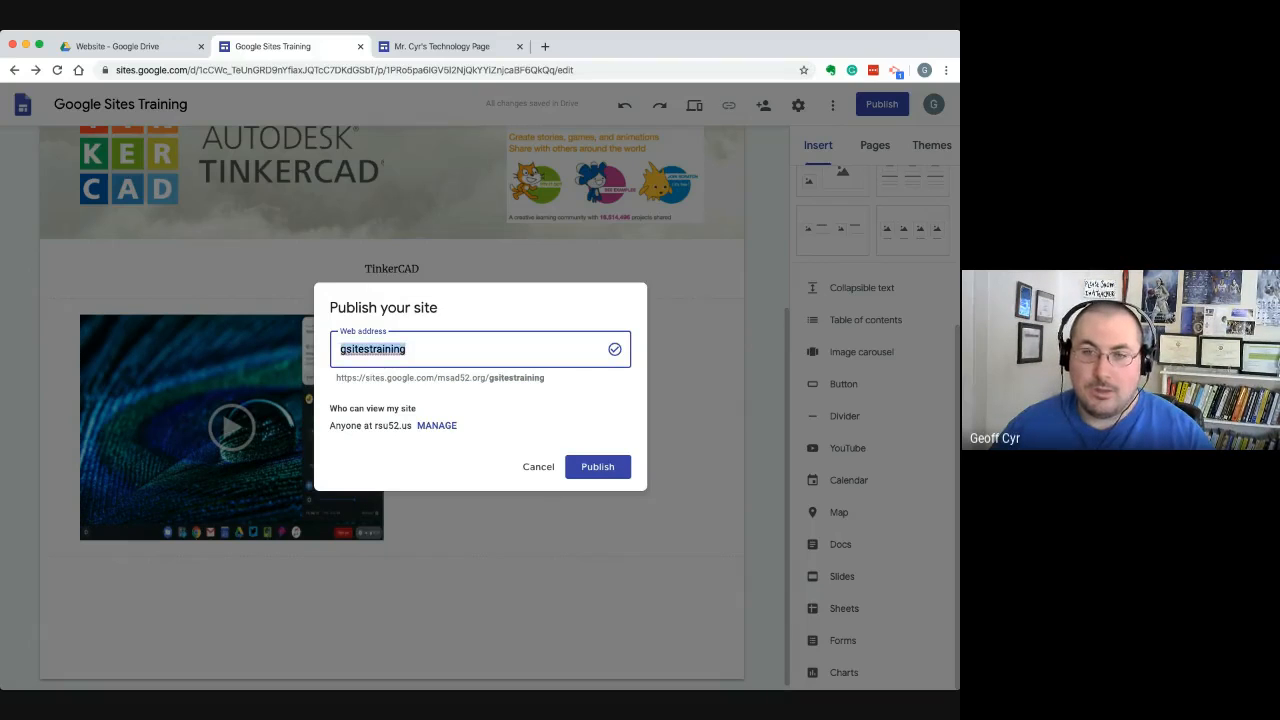
text(cyrtech)
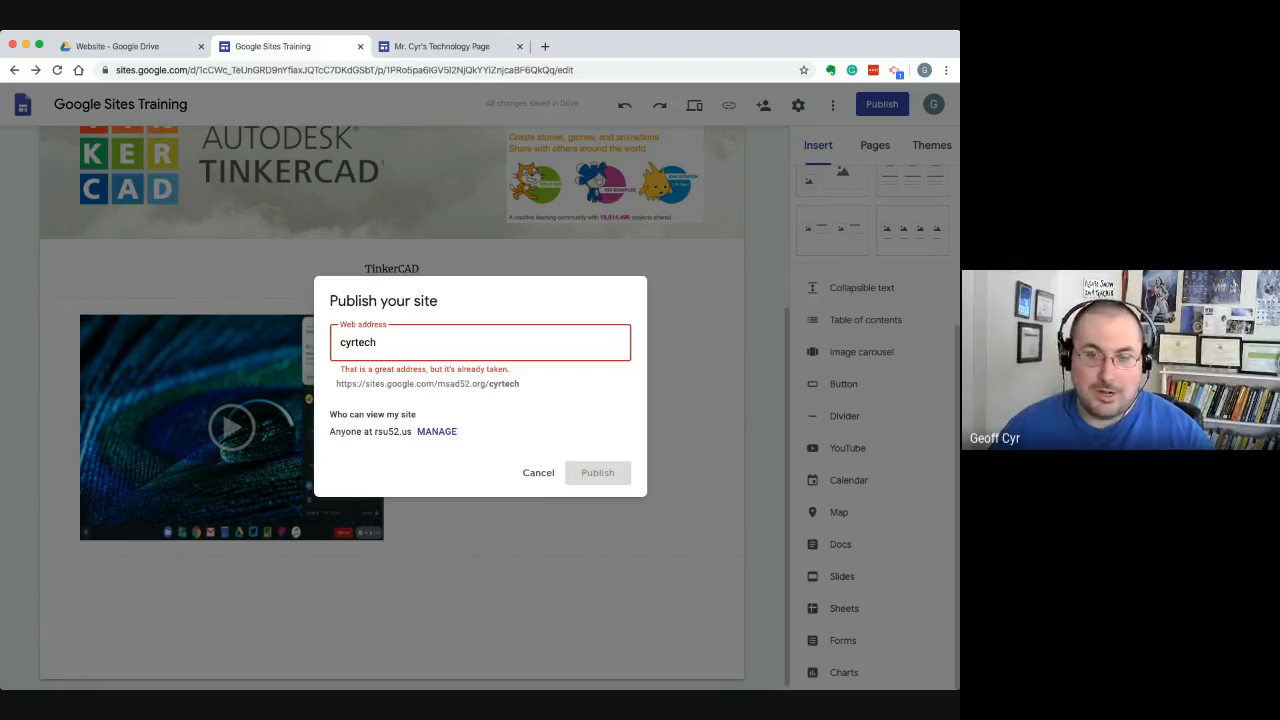
drag(377, 342, 339, 342)
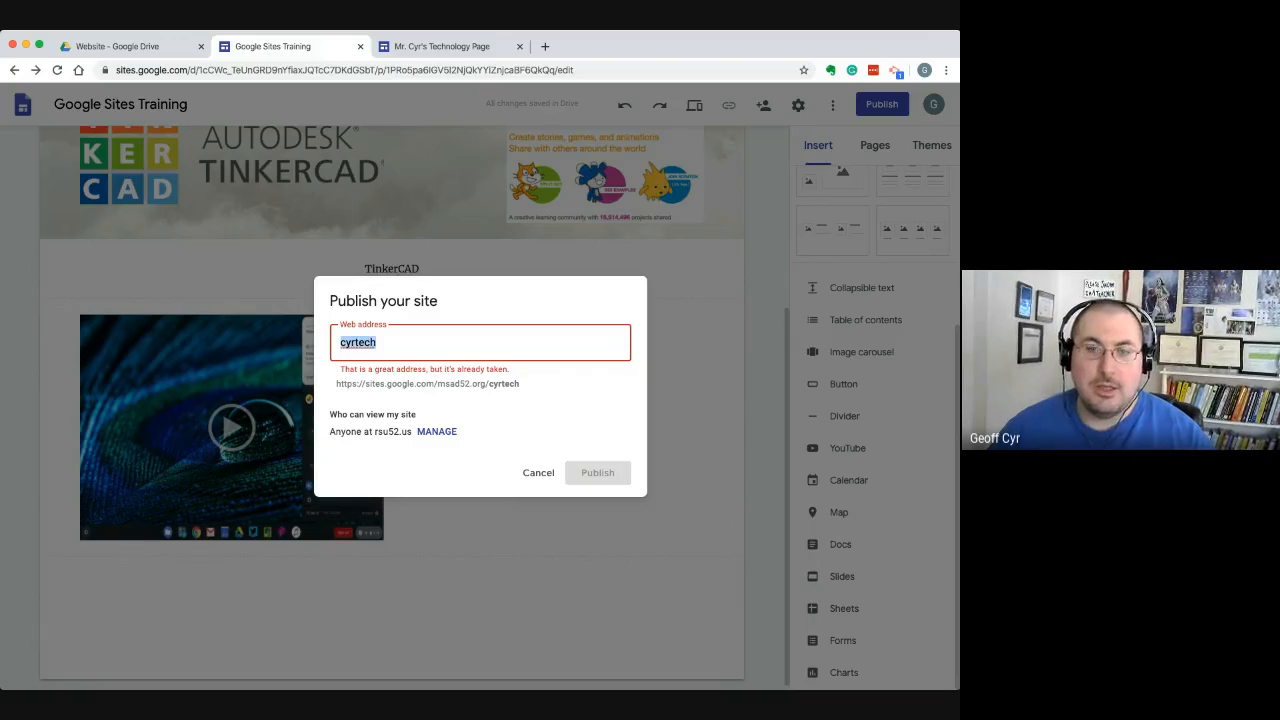
key(BackSpace)
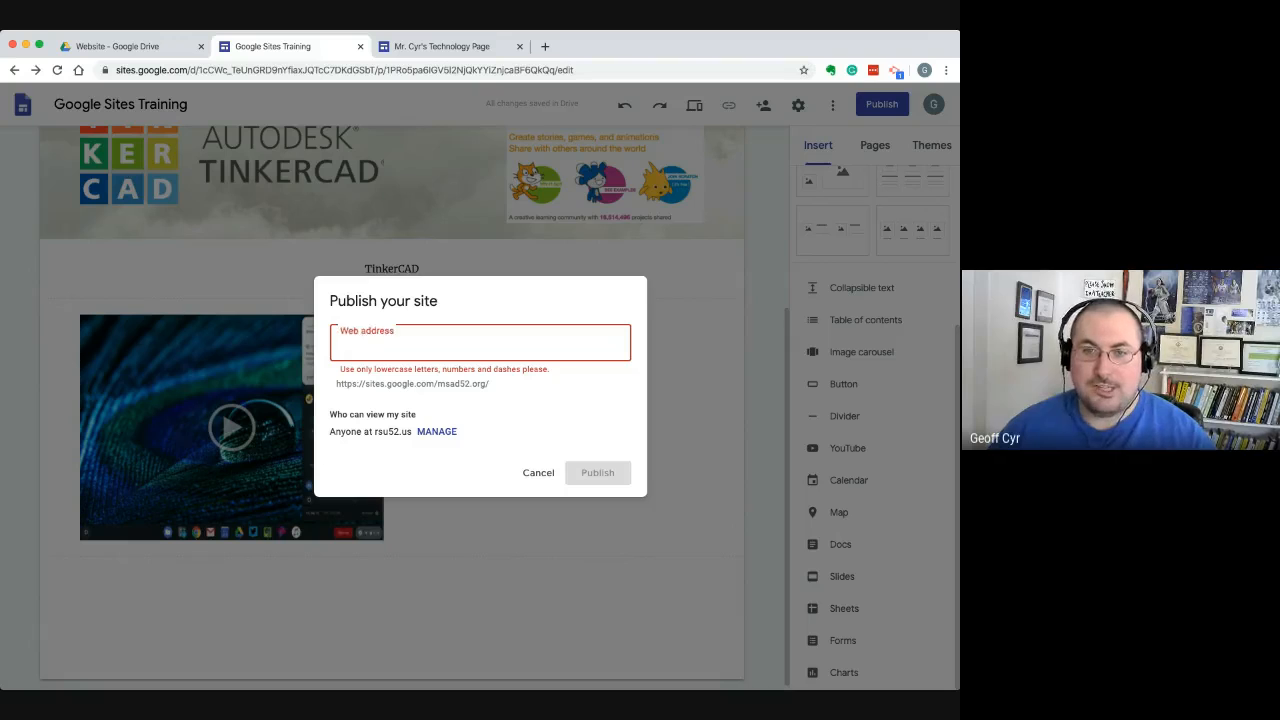
Check the fixed part of the URL and set the site's web address to gsitestraining again
drag(490, 384, 337, 384)
click(345, 385)
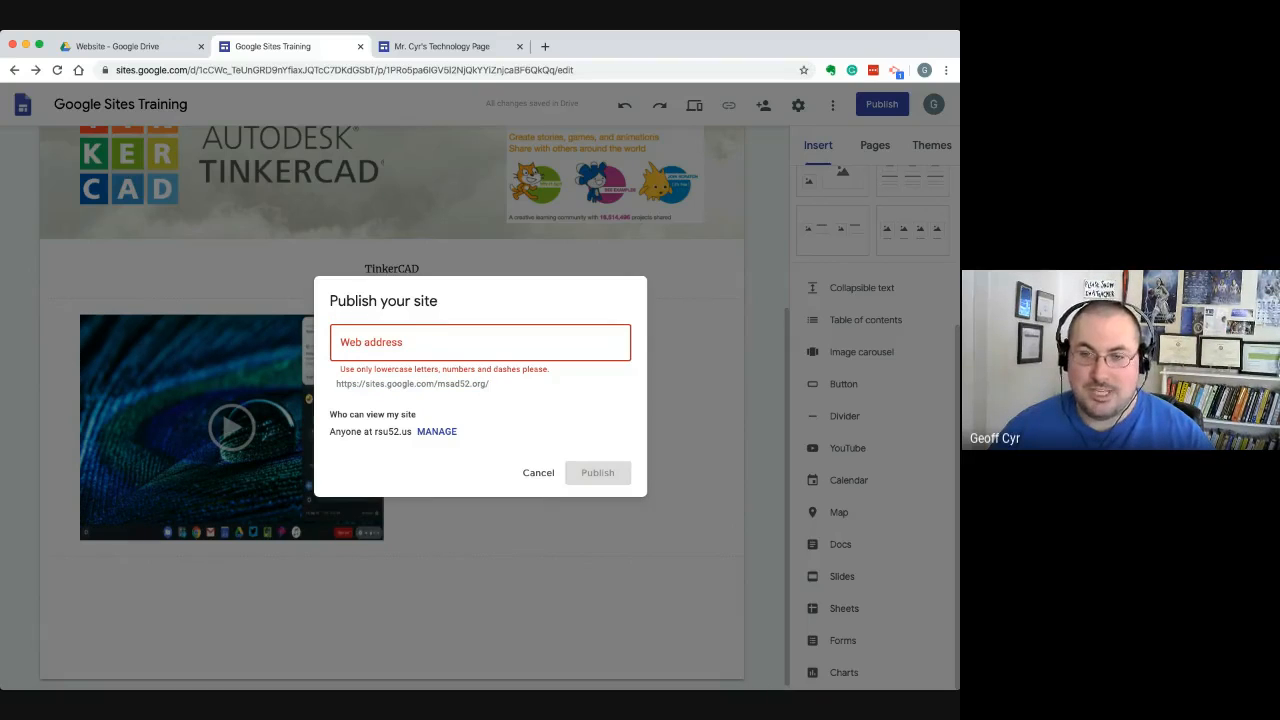
click(370, 343)
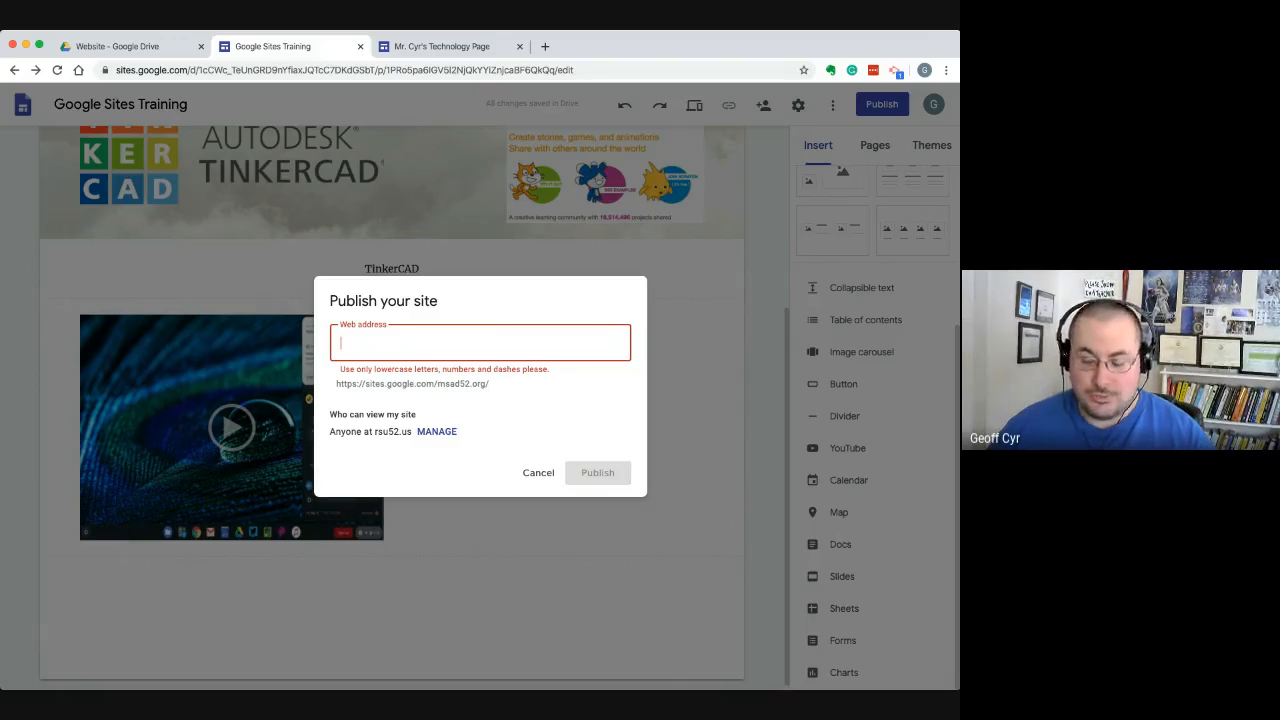
text(gsites)
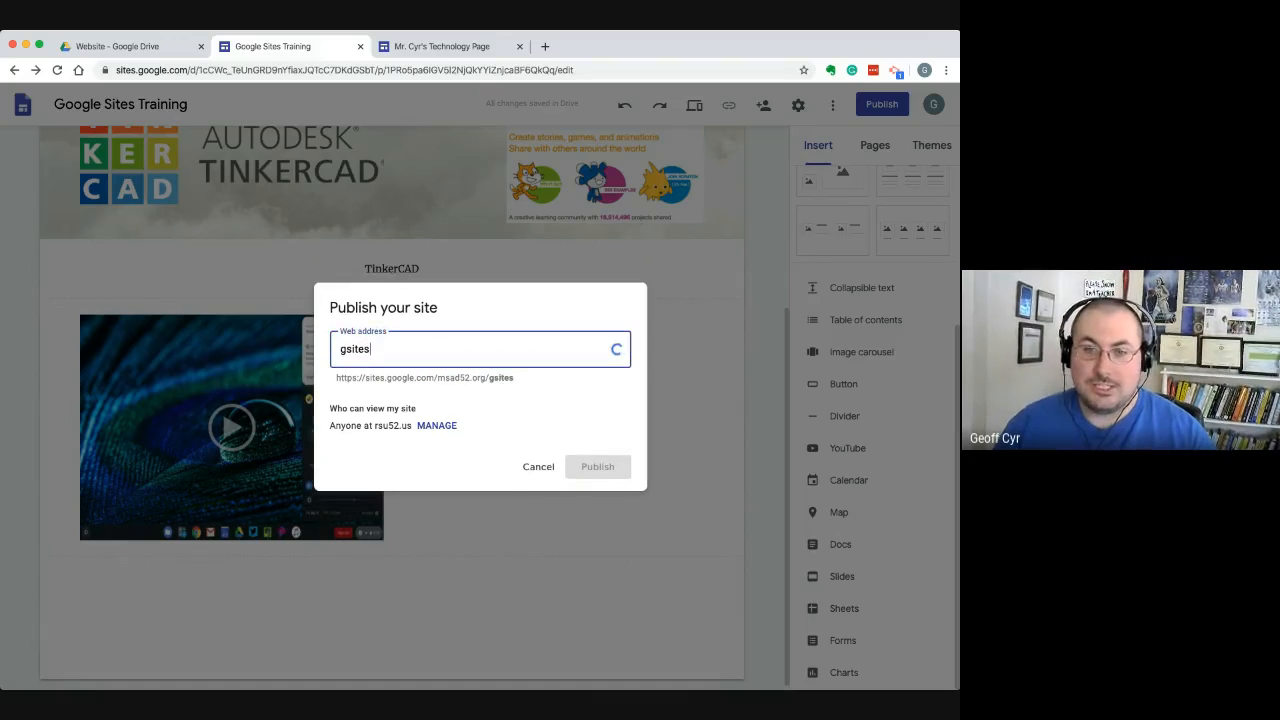
text(training)
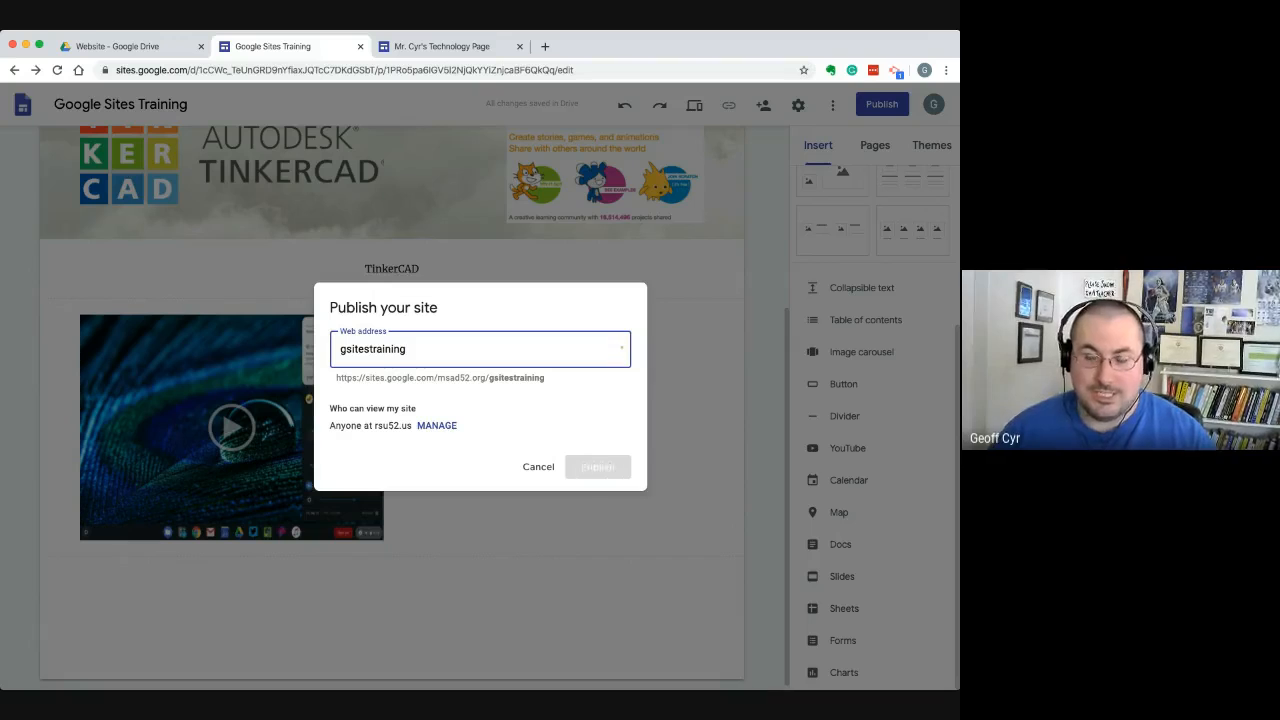
Examine who can view the site and open the management of its sharing to read the published-version access
drag(330, 404, 412, 428)
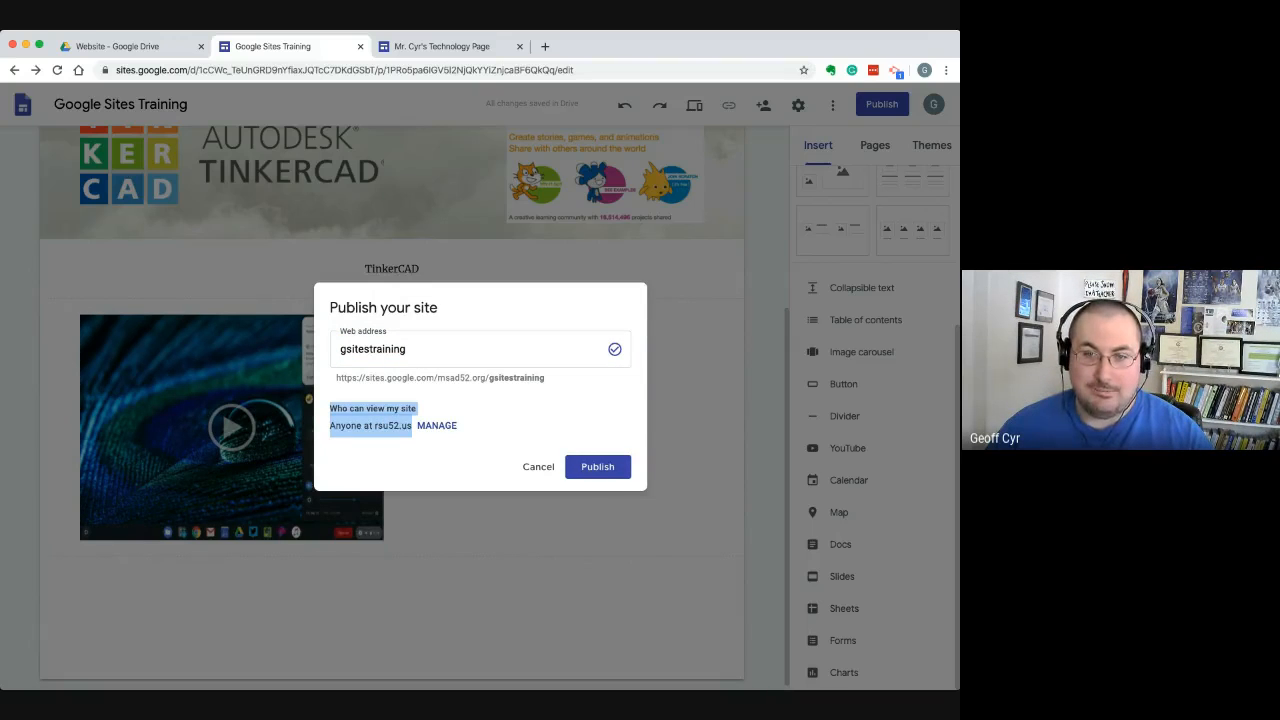
click(414, 436)
drag(336, 426, 362, 426)
click(364, 430)
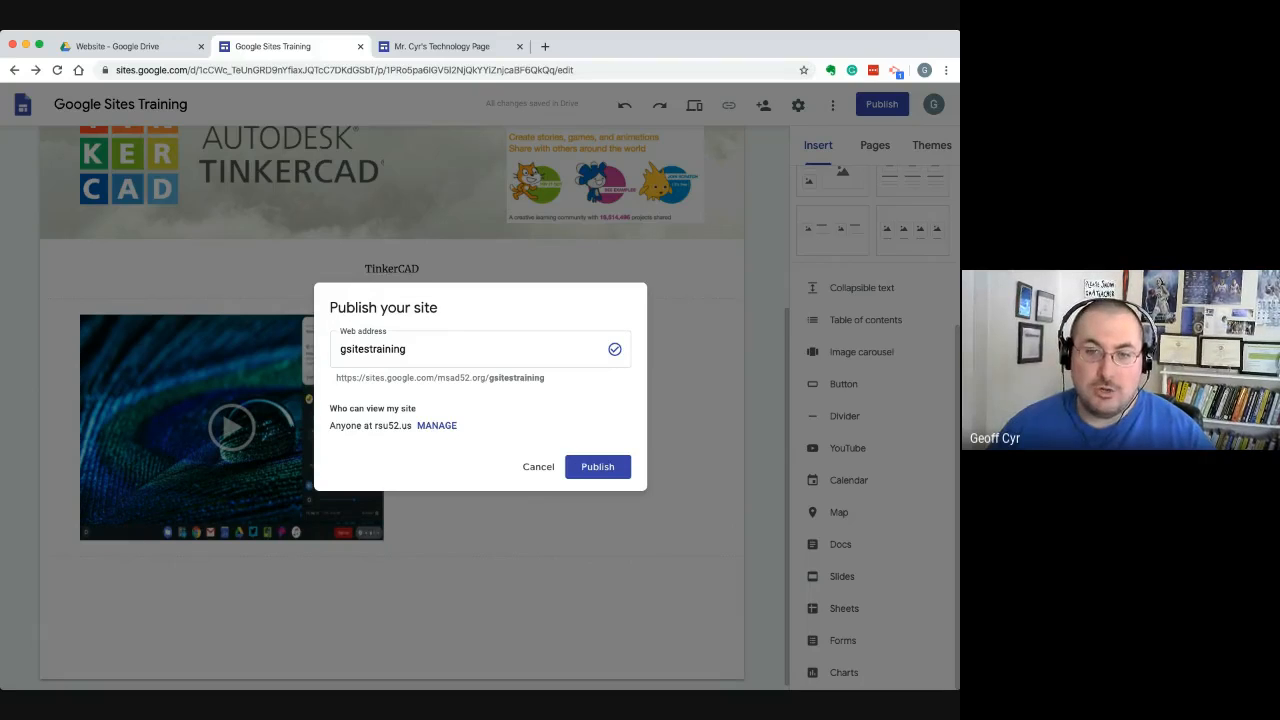
click(437, 426)
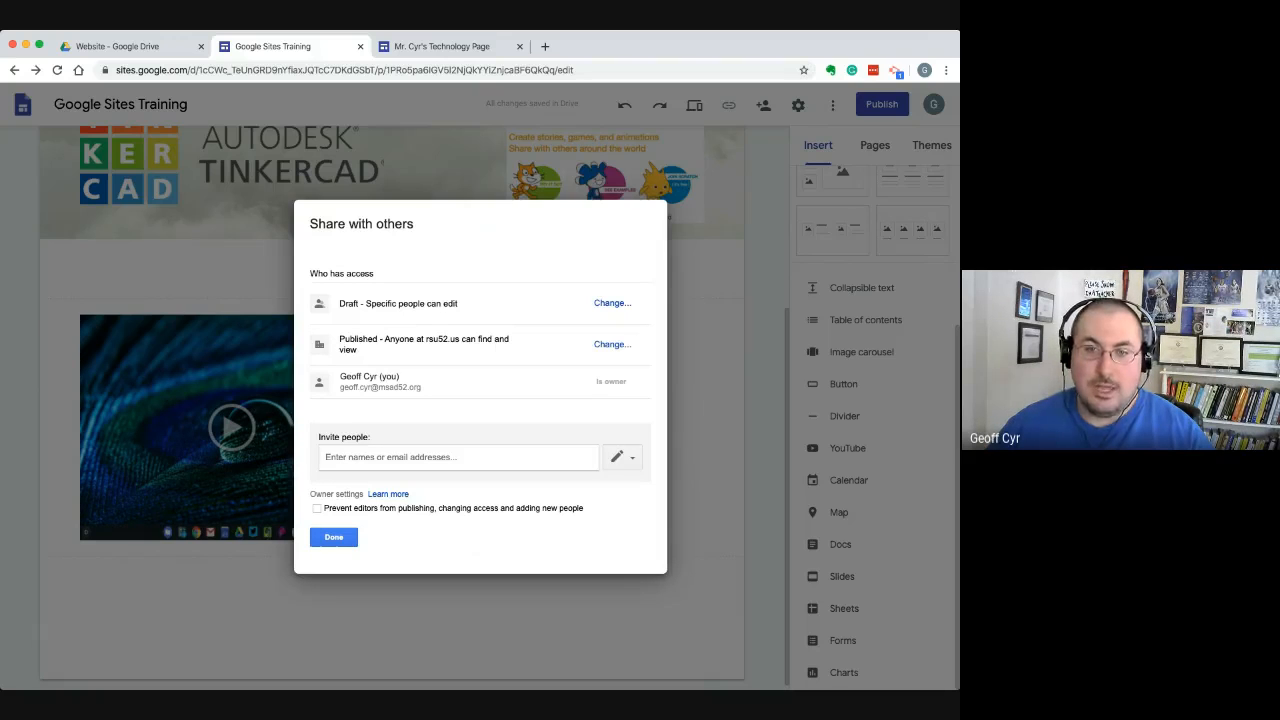
drag(339, 339, 360, 351)
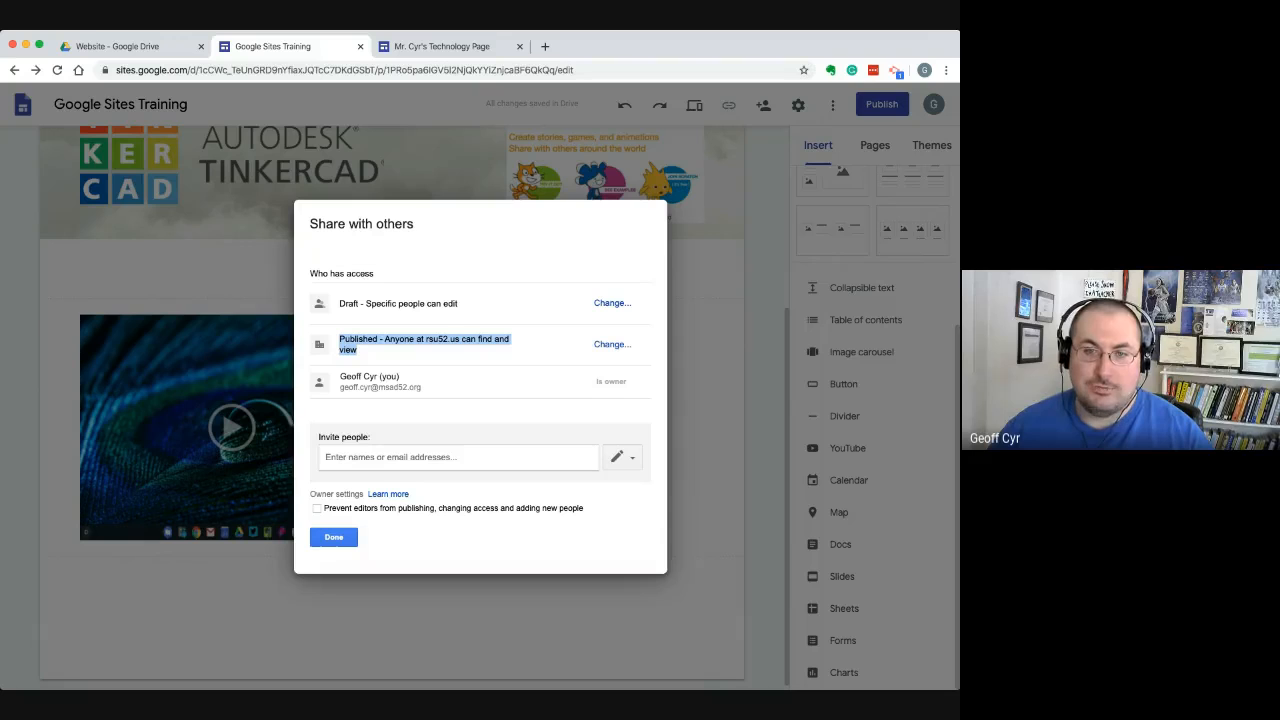
click(424, 345)
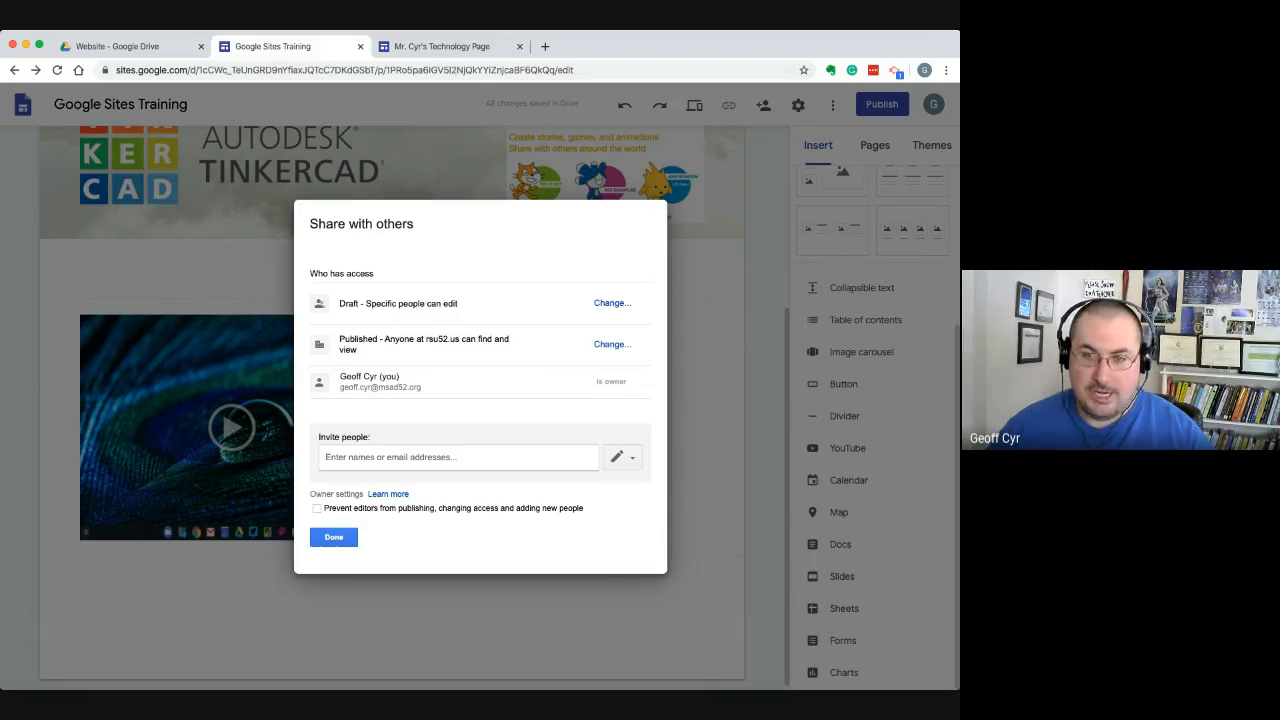
Save the publishing settings as "Anyone at rsu52.us can find and view the published version" and publish the site
click(612, 344)
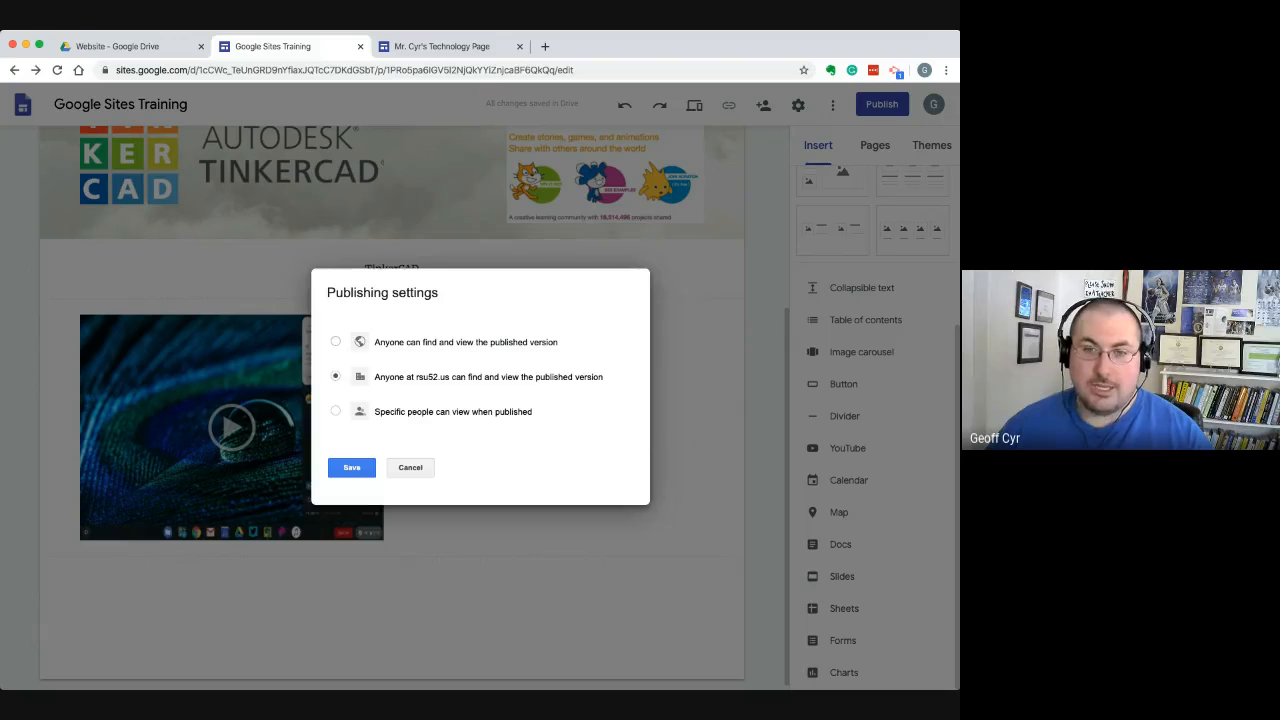
click(336, 342)
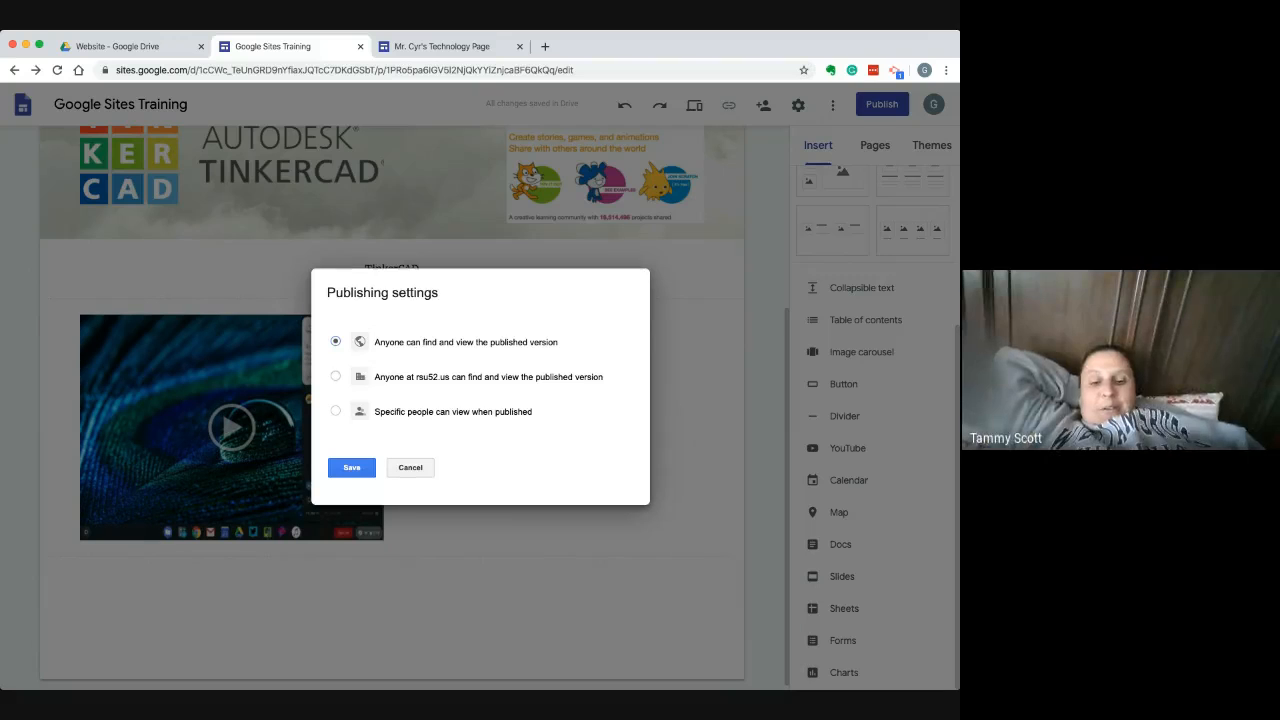
click(336, 376)
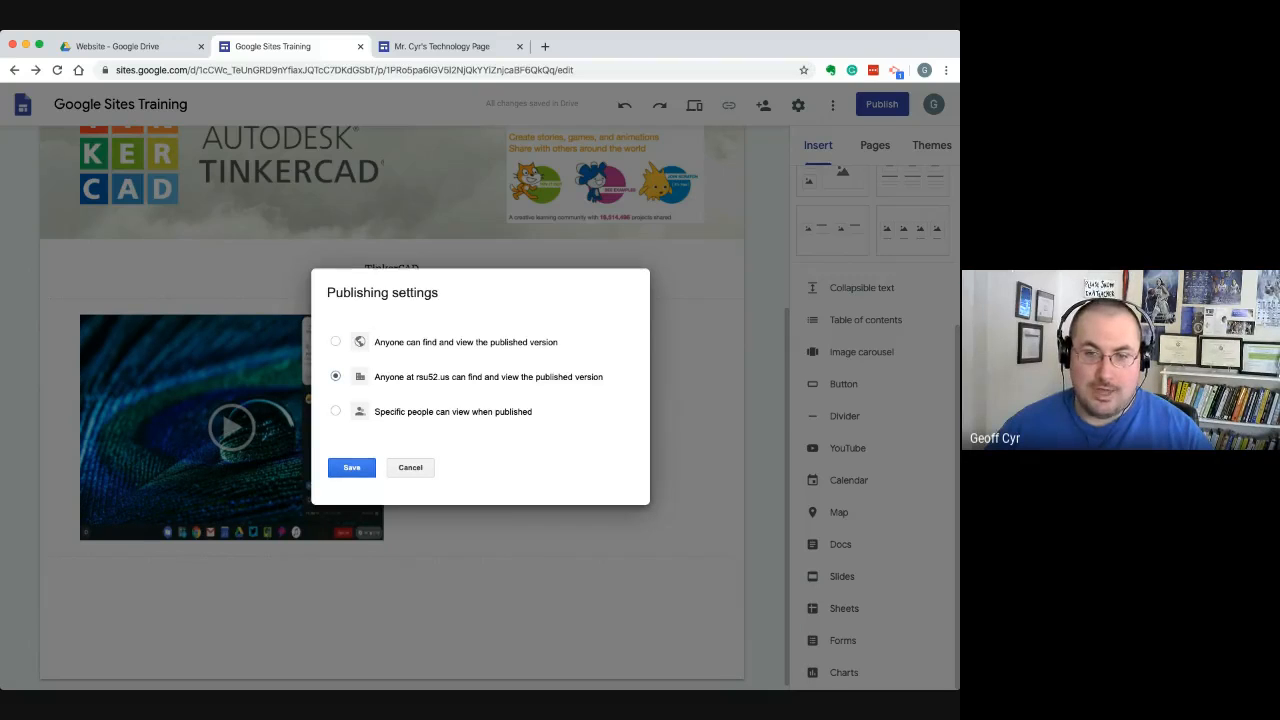
click(351, 467)
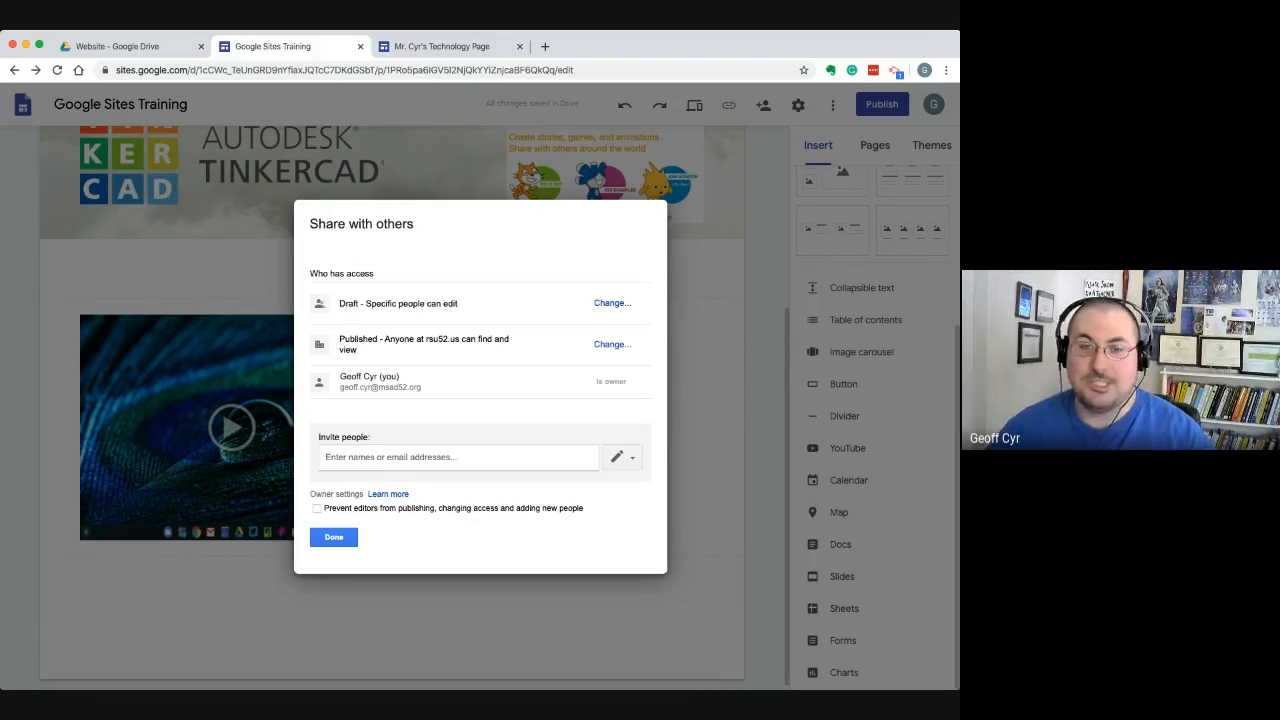
click(334, 537)
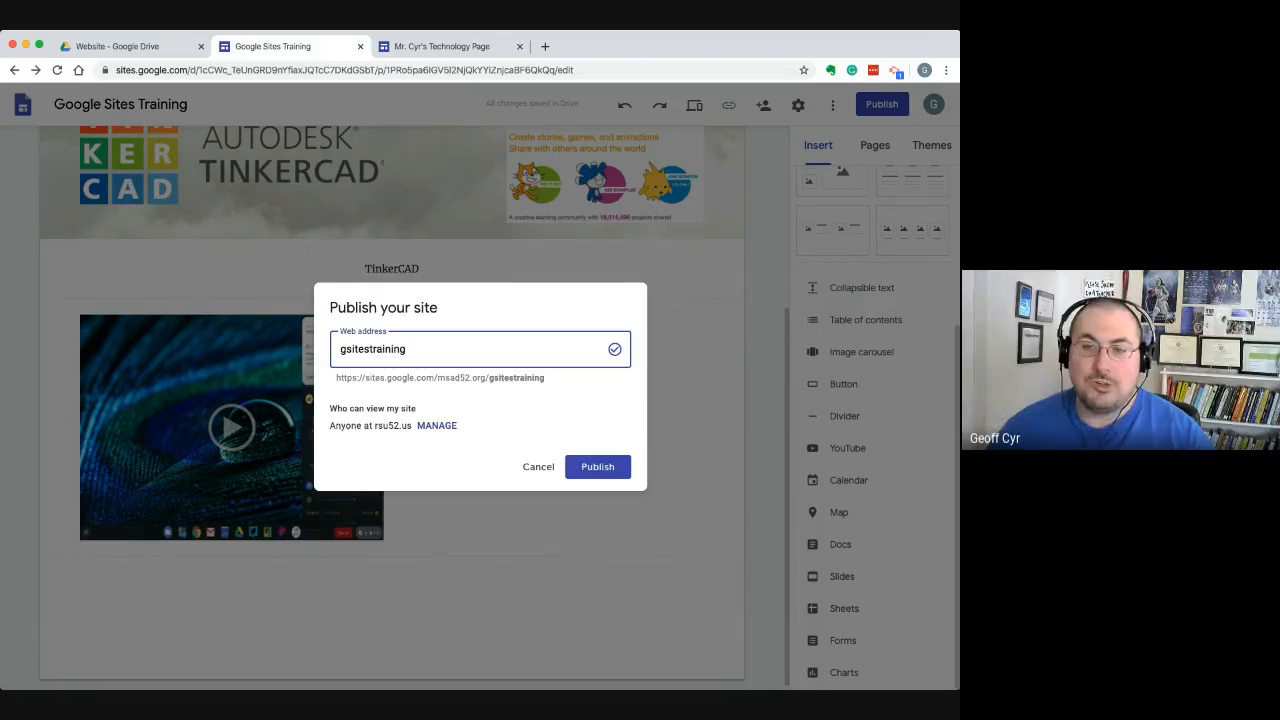
click(597, 466)
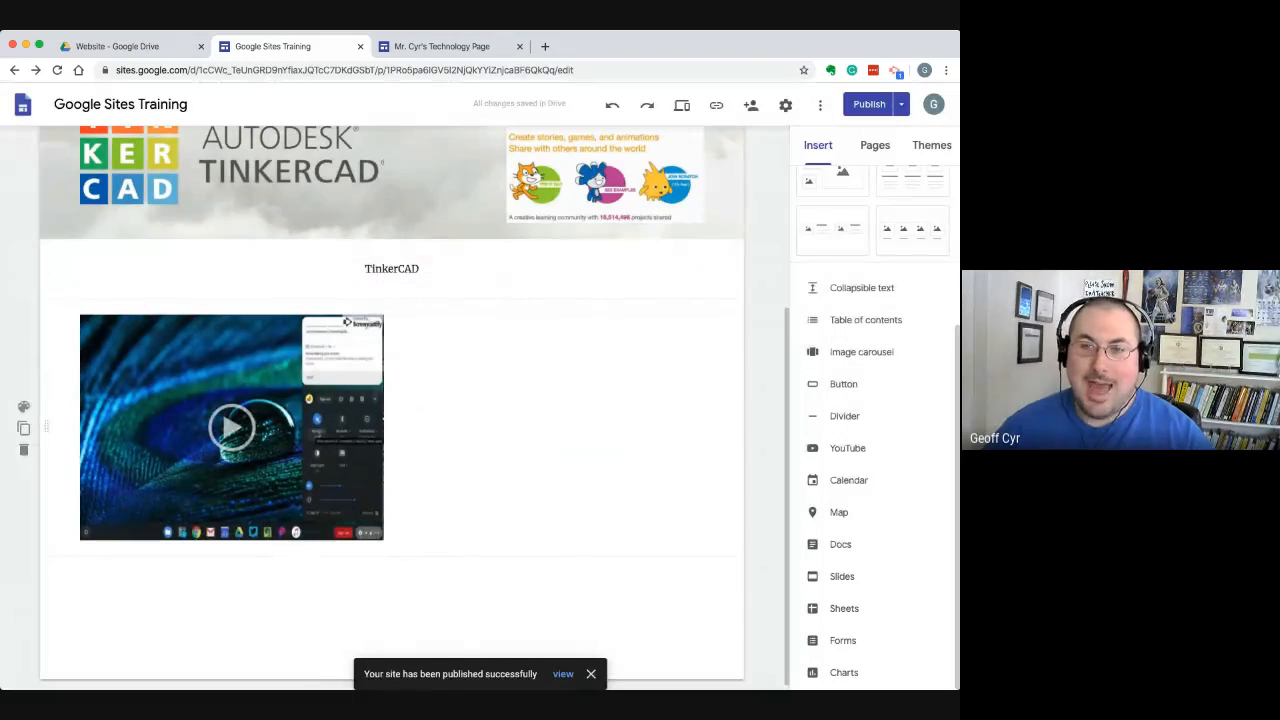
Look through the publishing options available for the live site and unpublish it
click(901, 104)
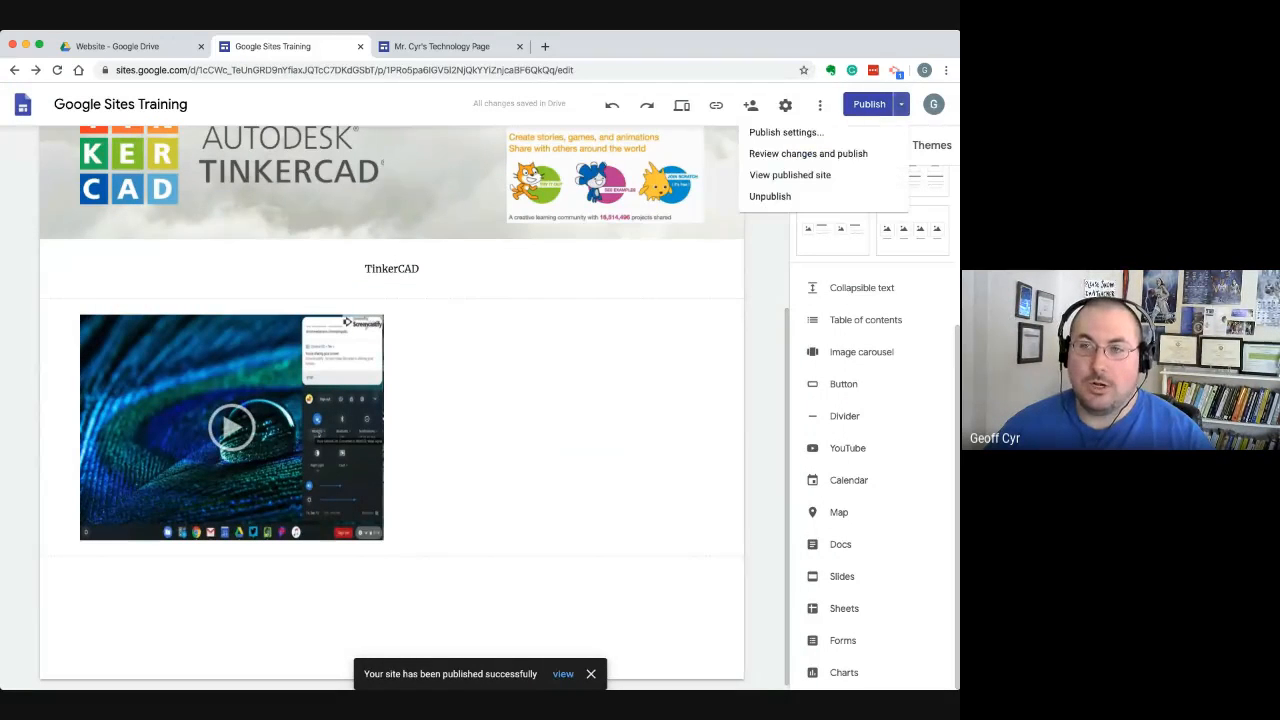
click(901, 104)
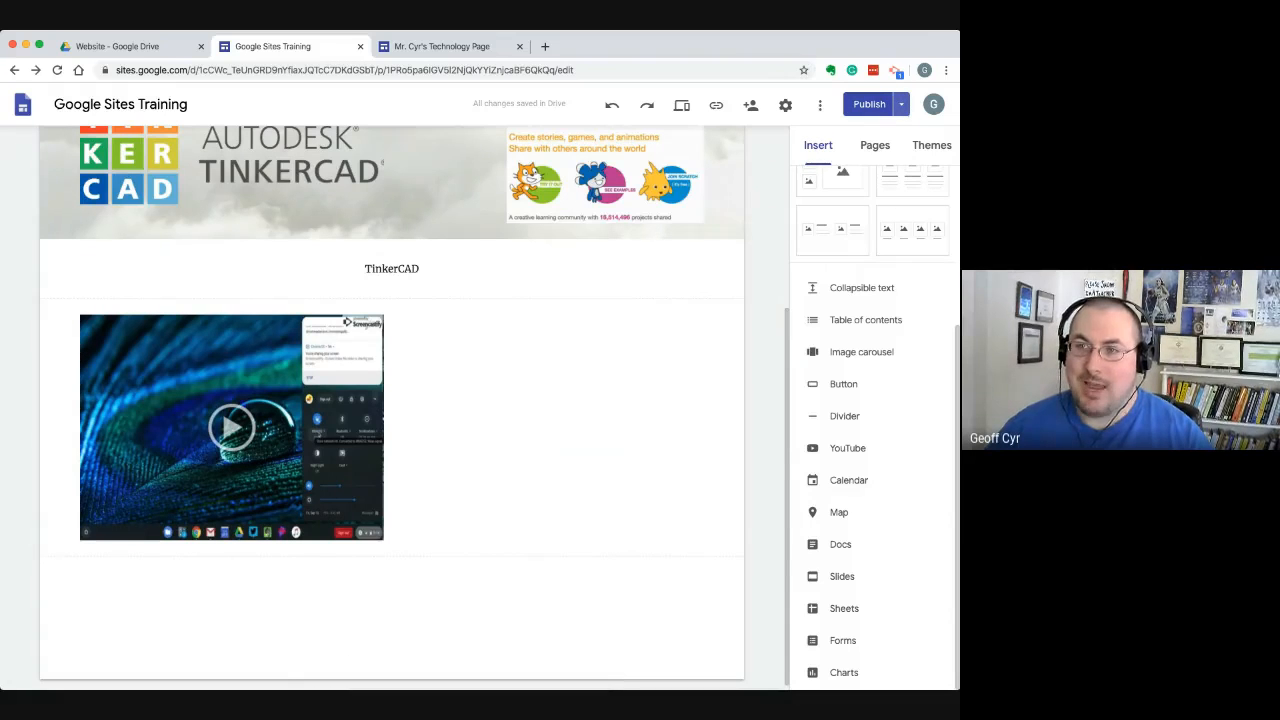
click(901, 104)
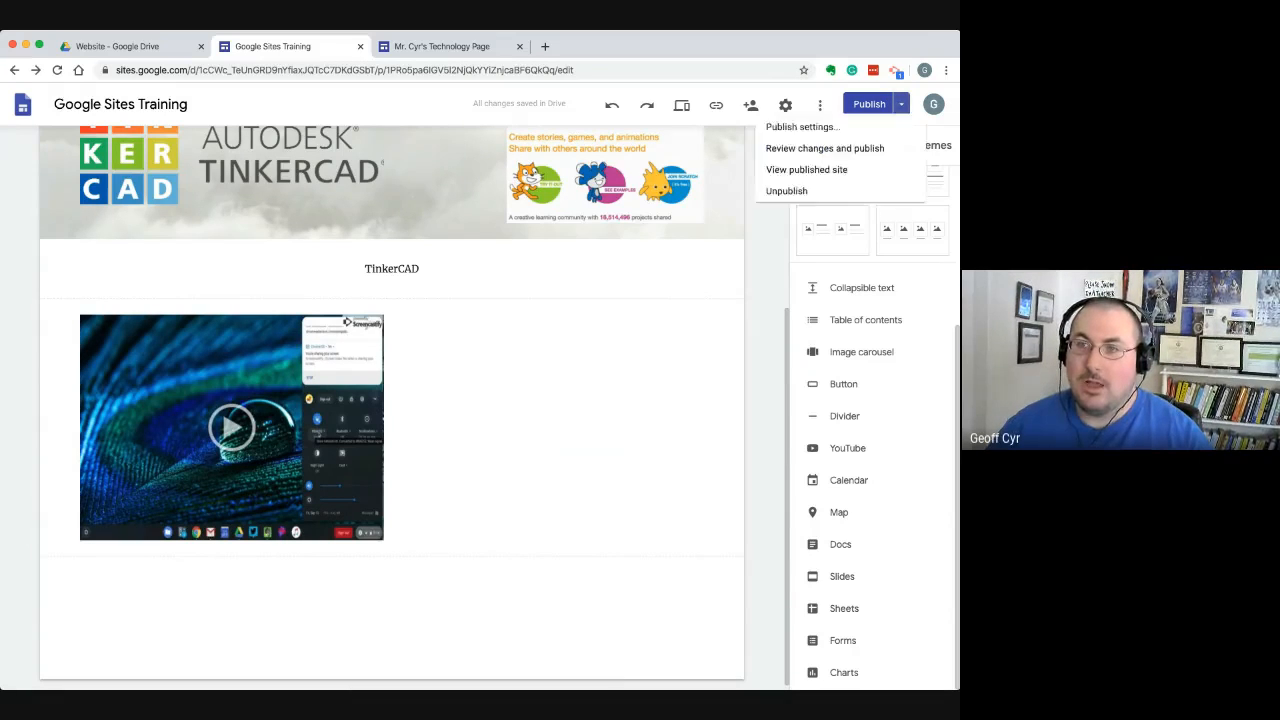
click(901, 104)
click(901, 104)
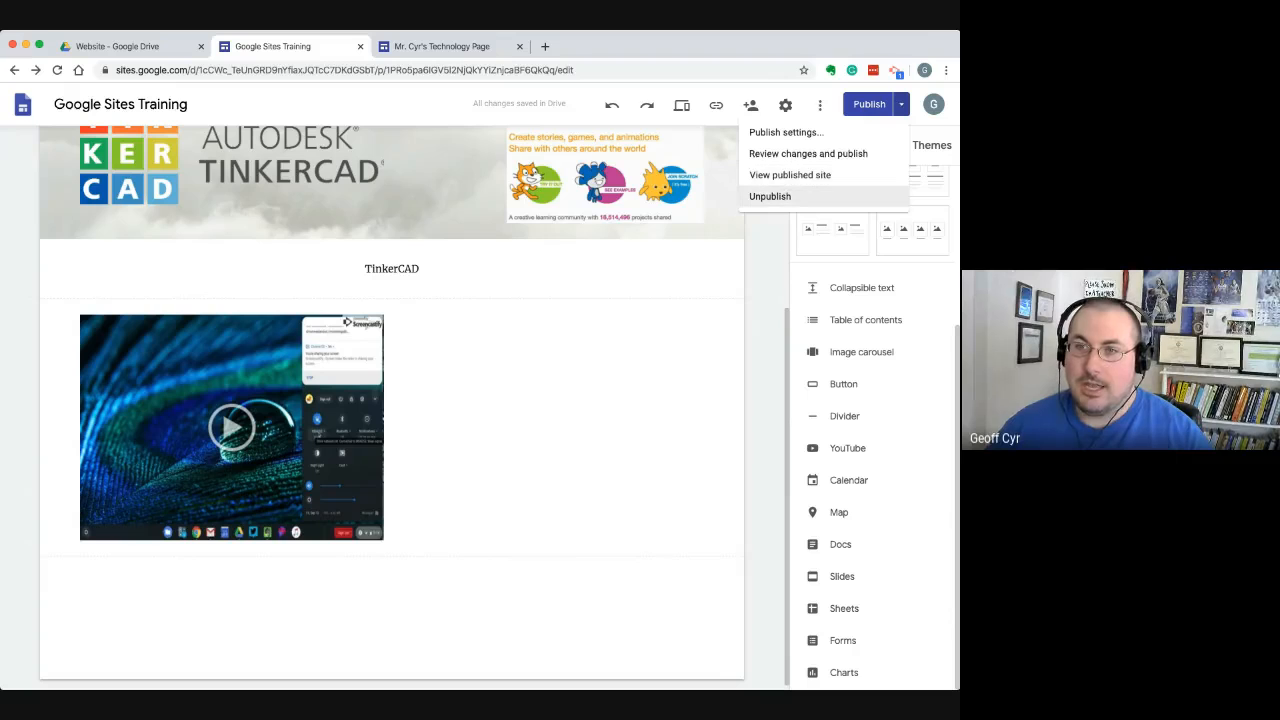
click(770, 196)
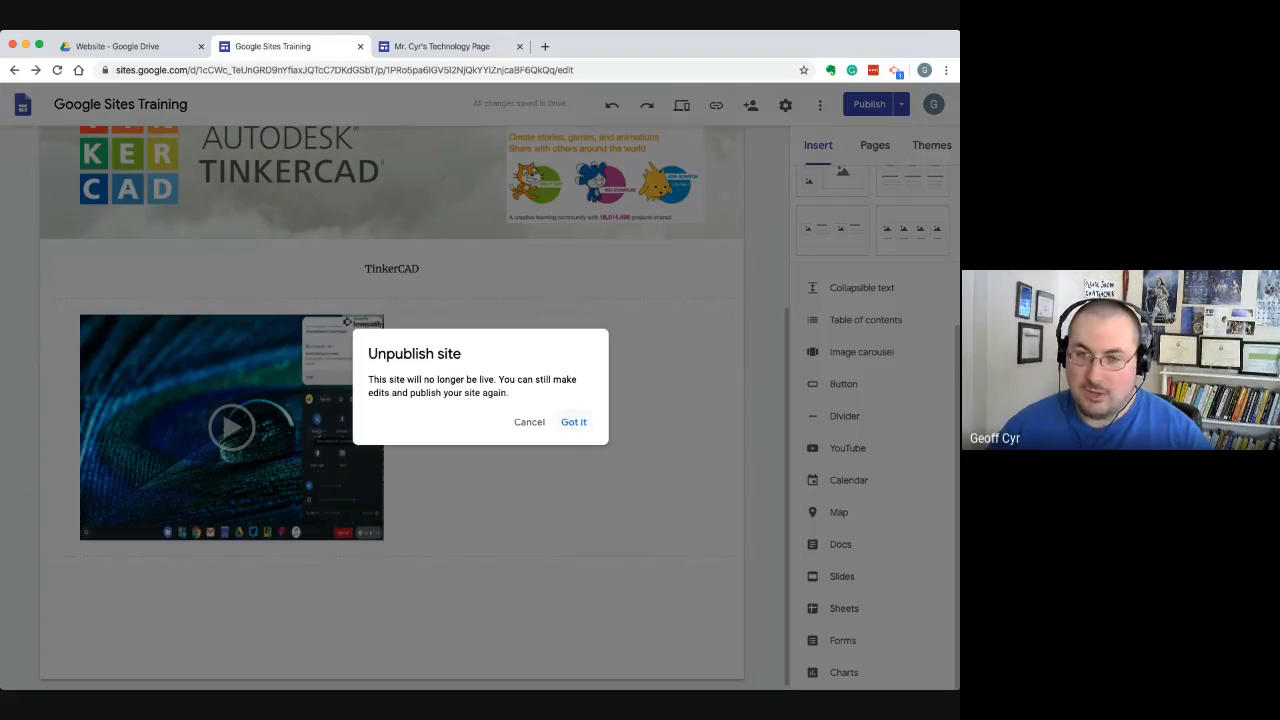
click(573, 421)
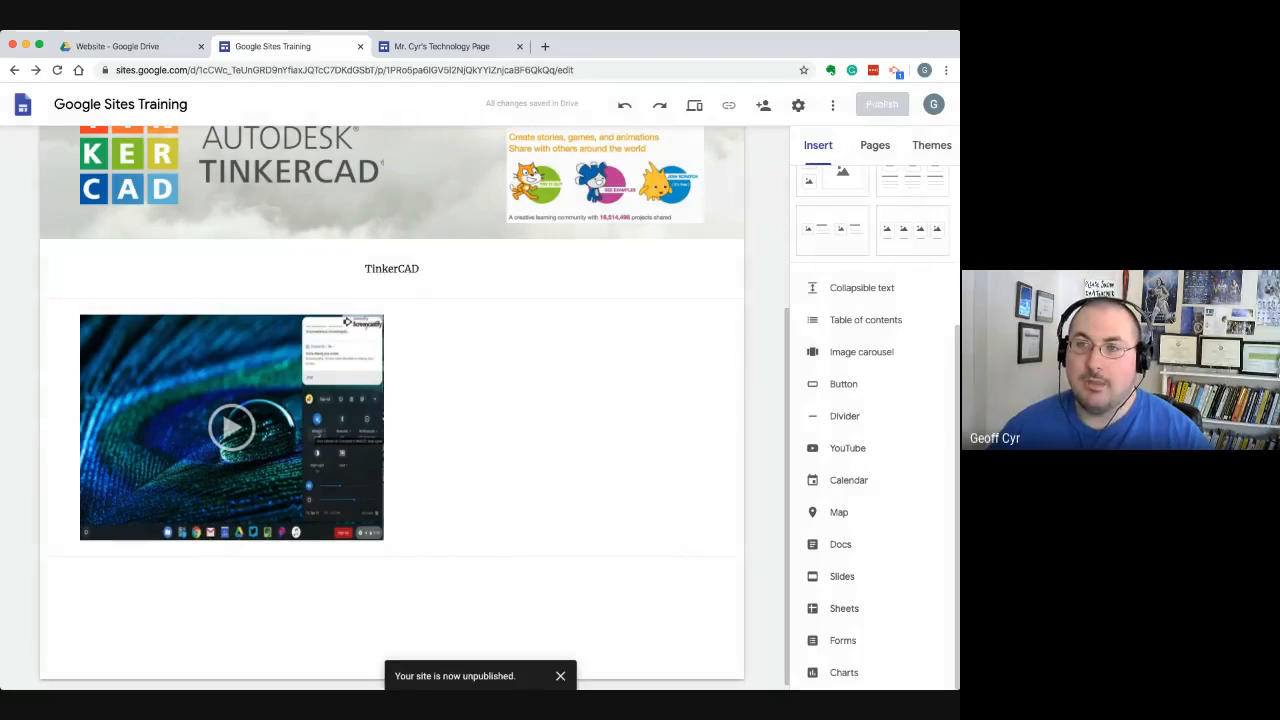
Start publishing again and set the published version's access to "Anyone can find and view the published version"
click(882, 104)
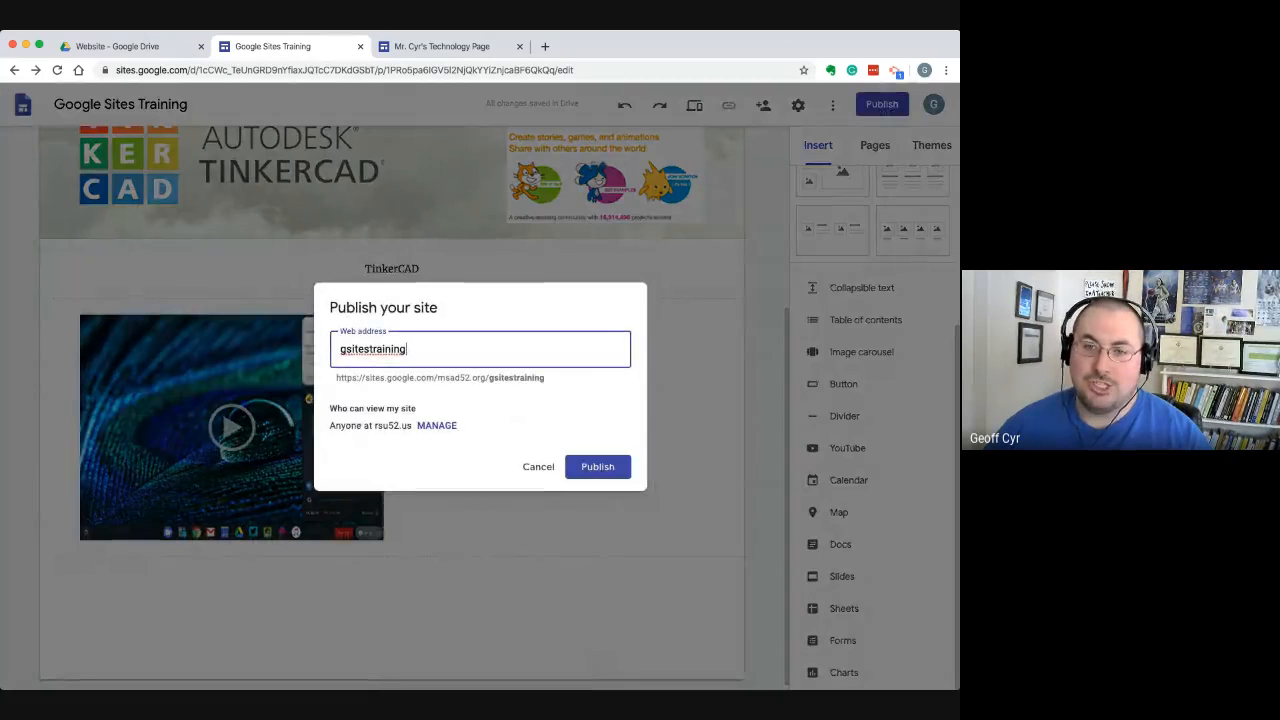
click(437, 426)
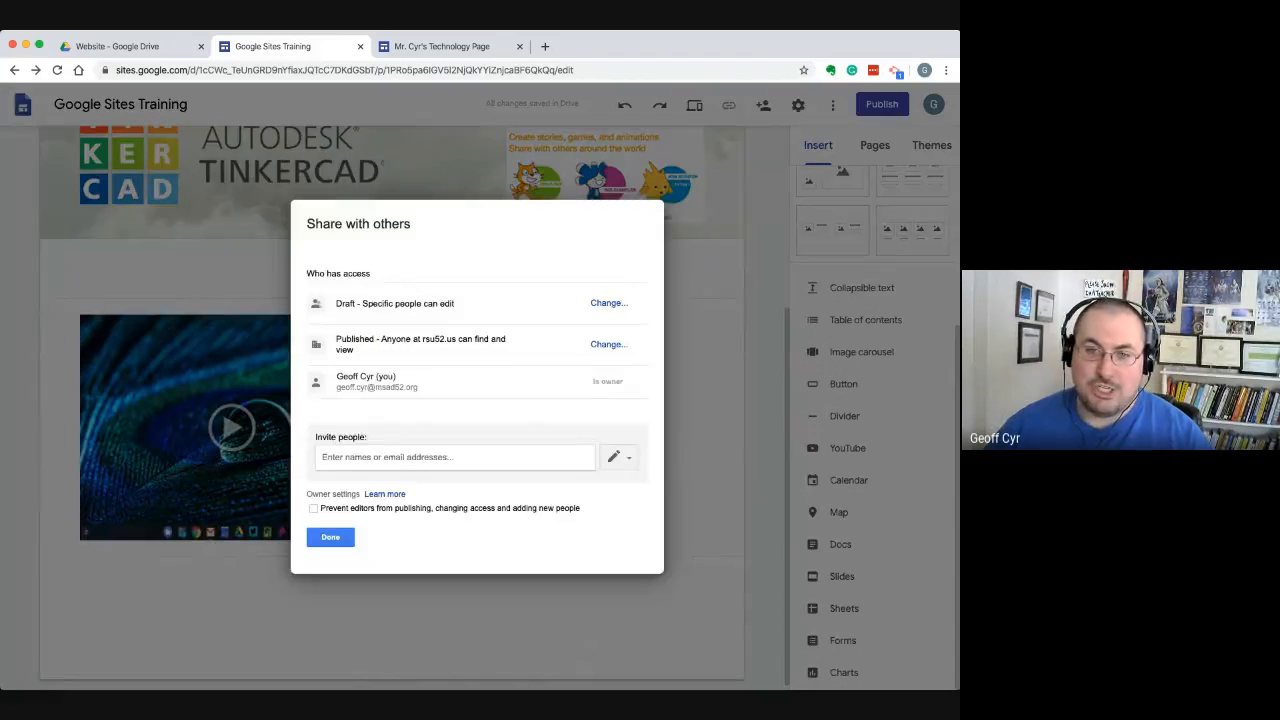
click(609, 344)
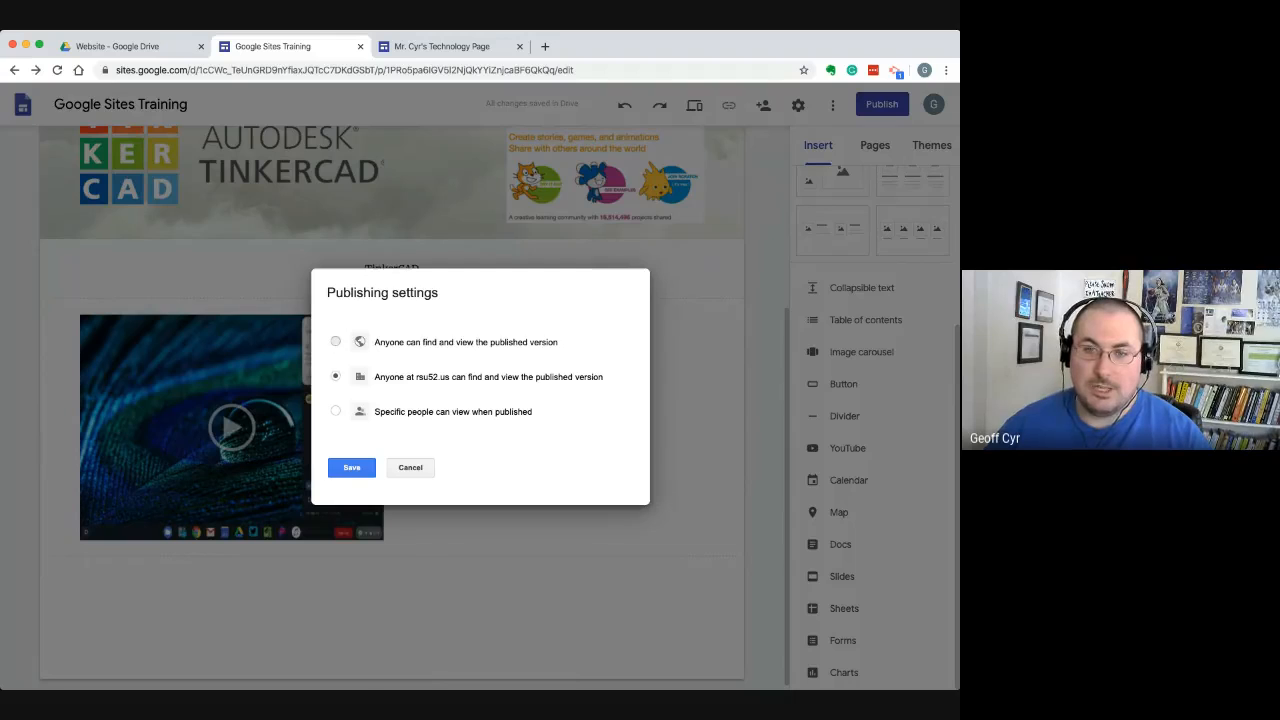
click(336, 342)
click(352, 468)
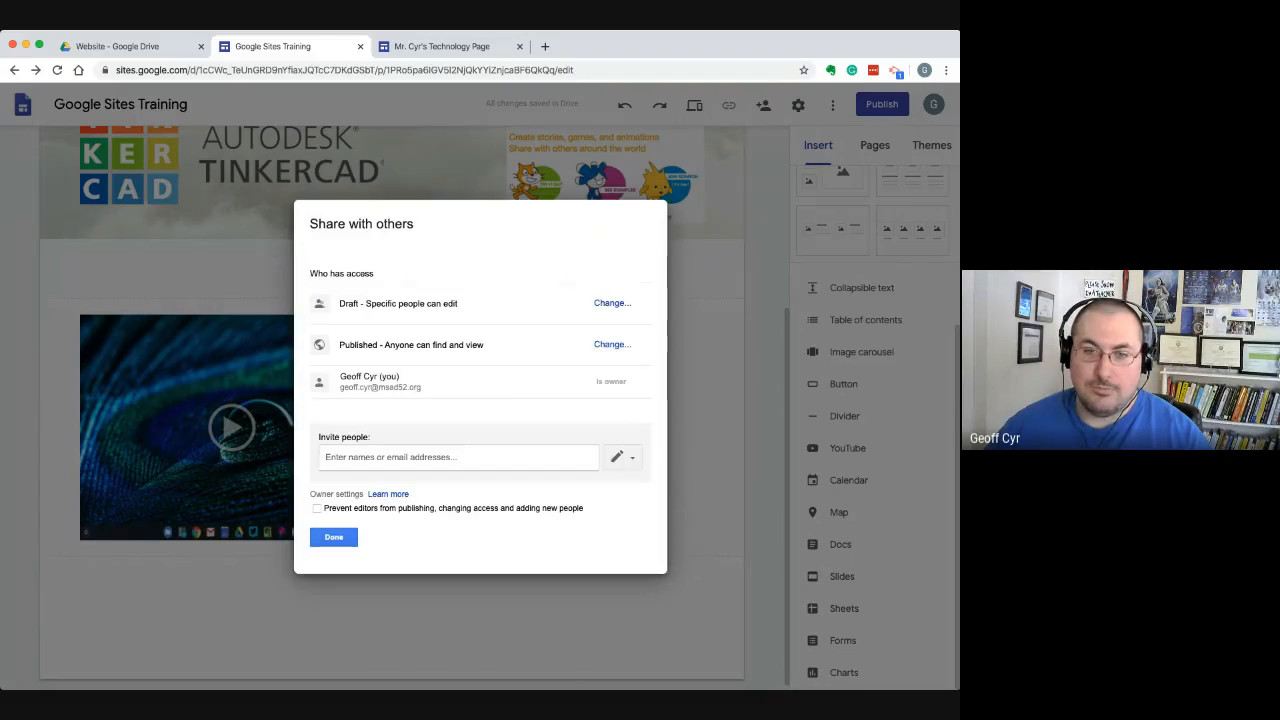
click(334, 537)
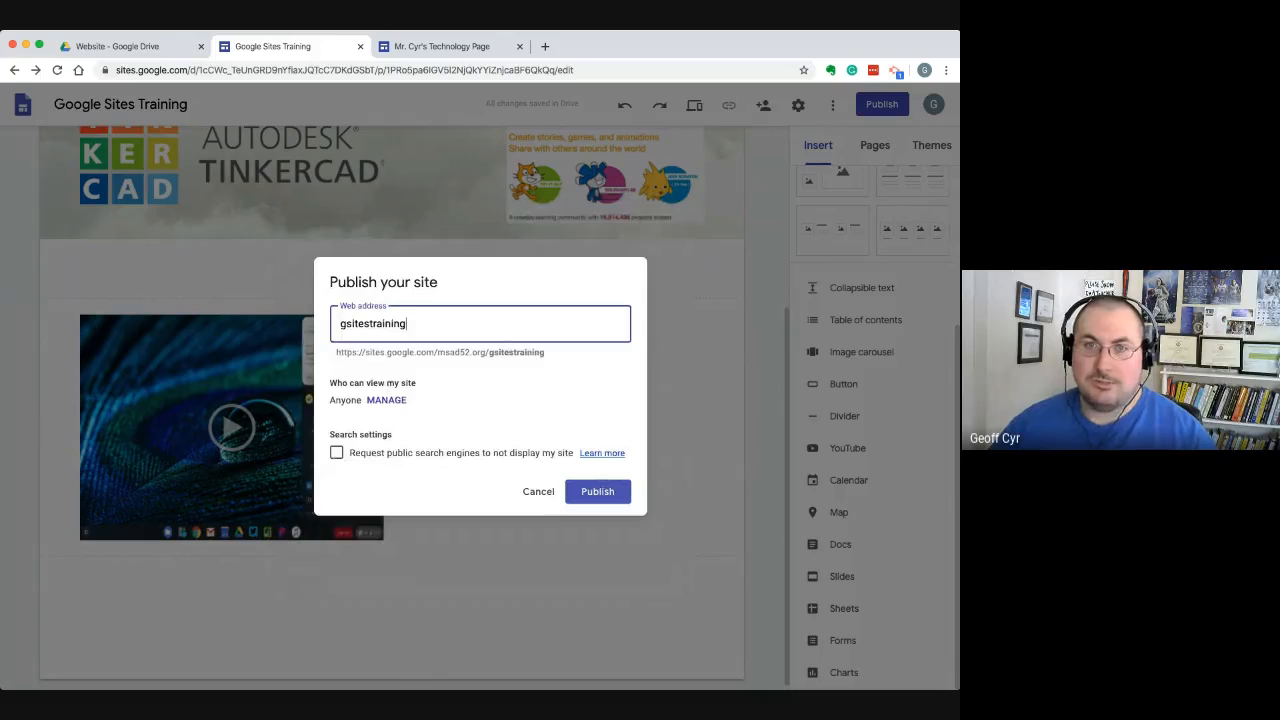
Publish the site at the web address gsitestraining with viewing open to anyone
click(598, 491)
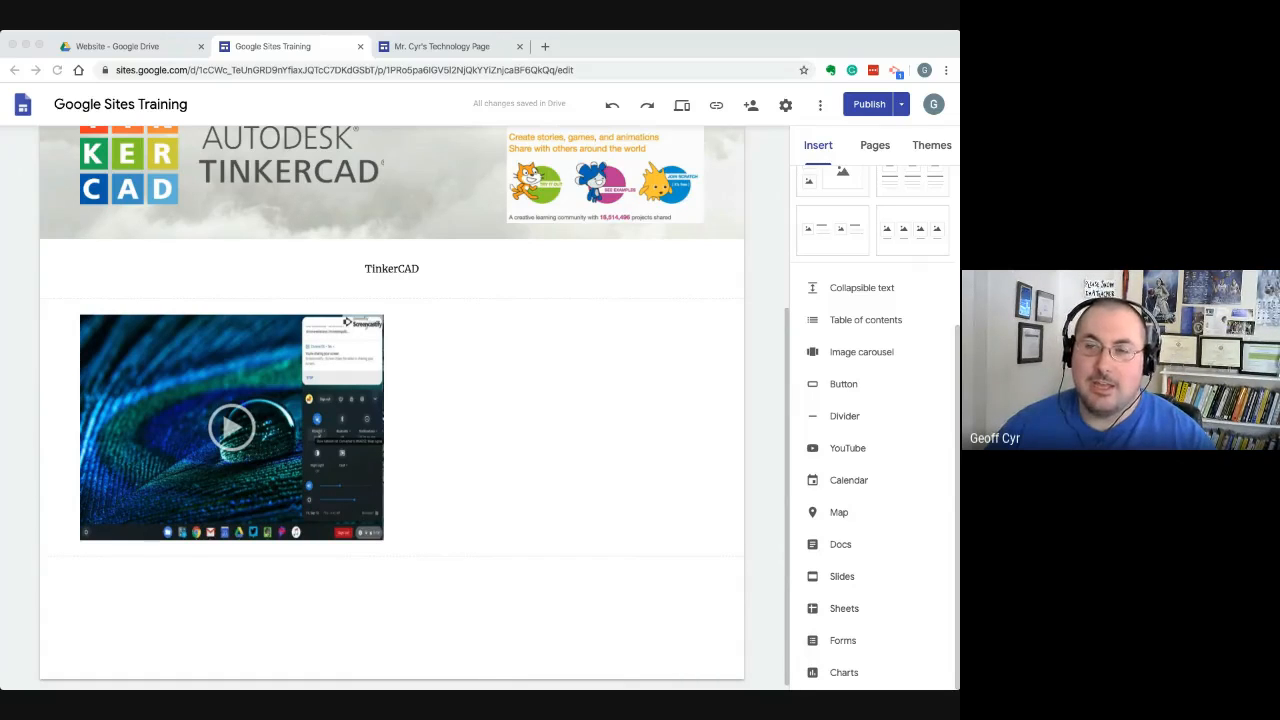
scroll(392, 403, up, 1)
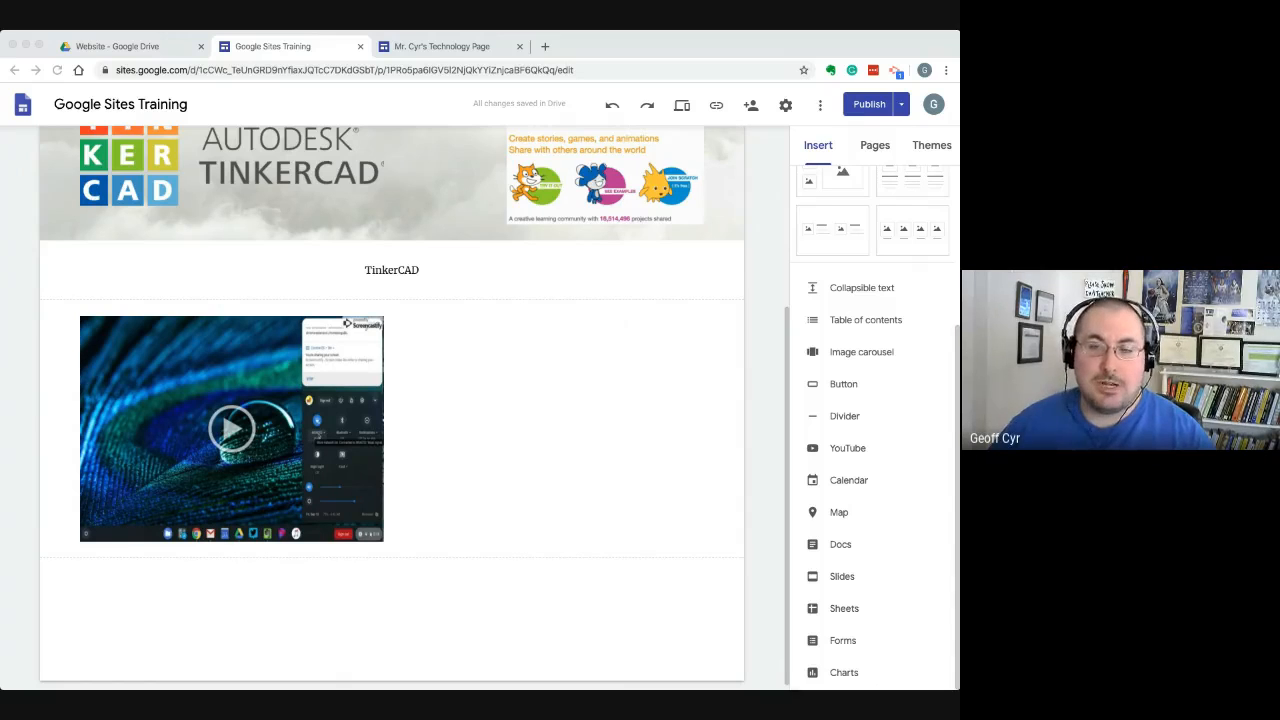
key(super+Tab)
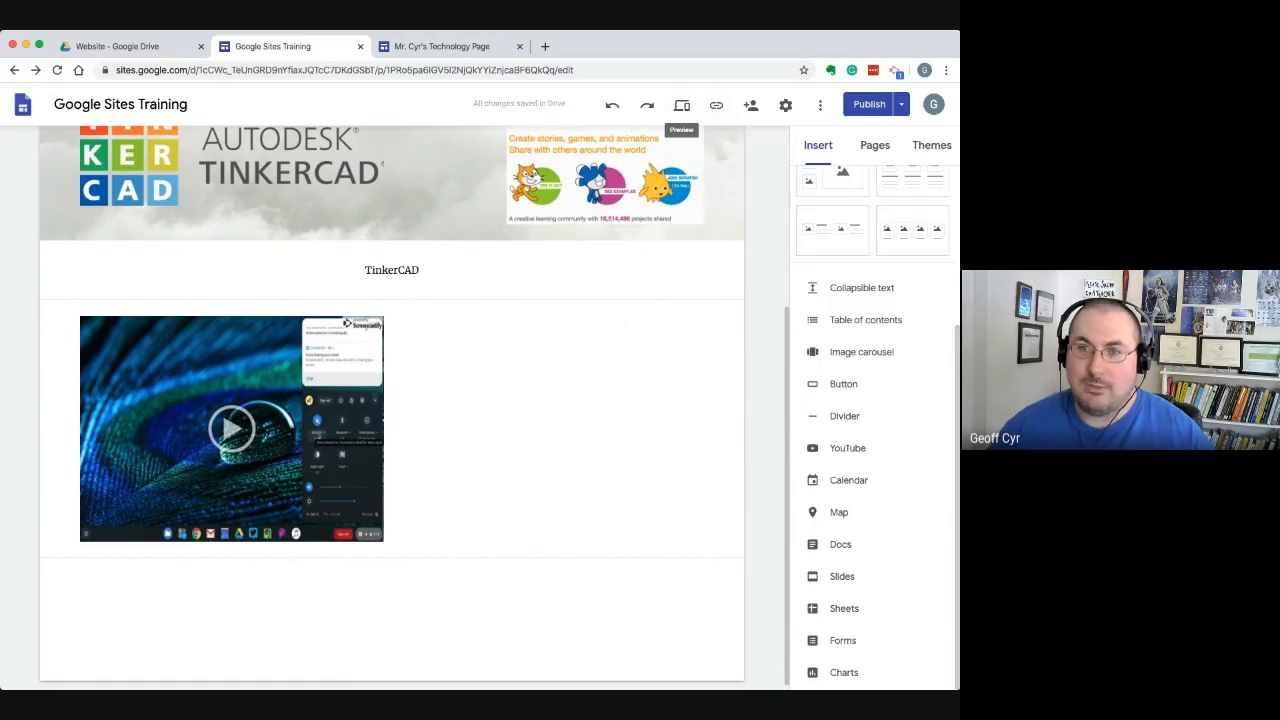
Copy the link of the published site
click(716, 105)
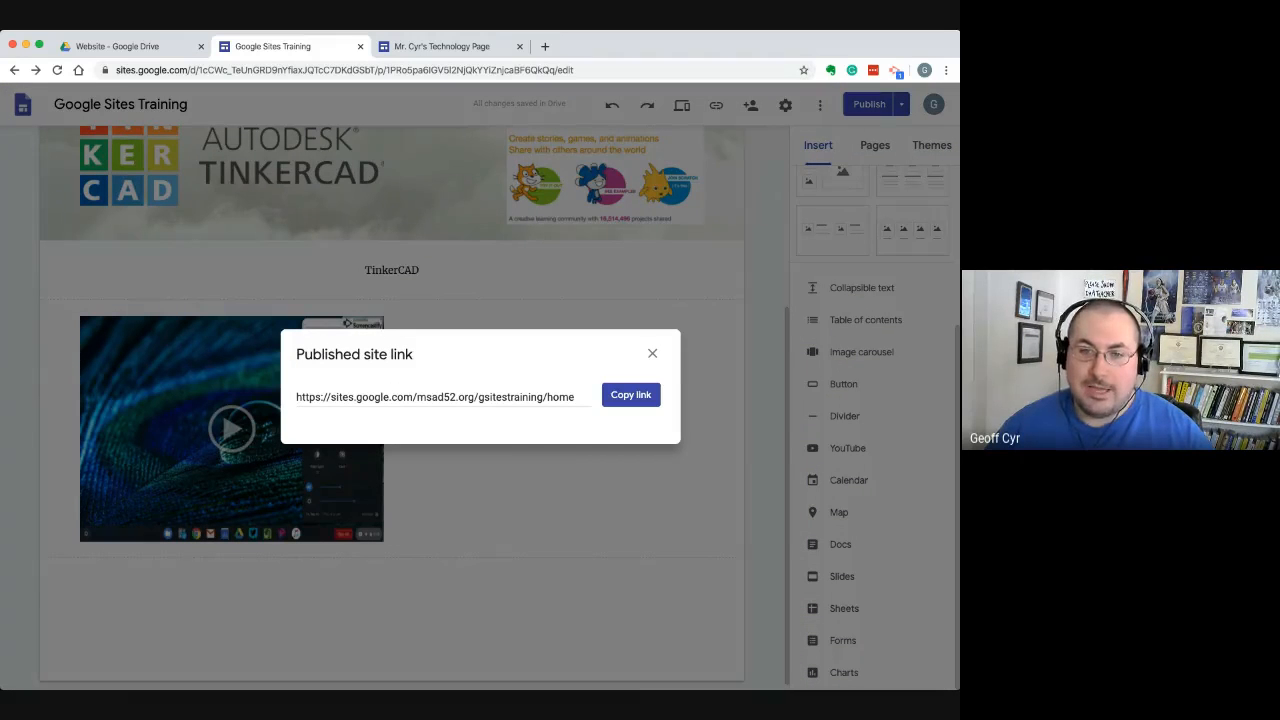
drag(296, 397, 576, 397)
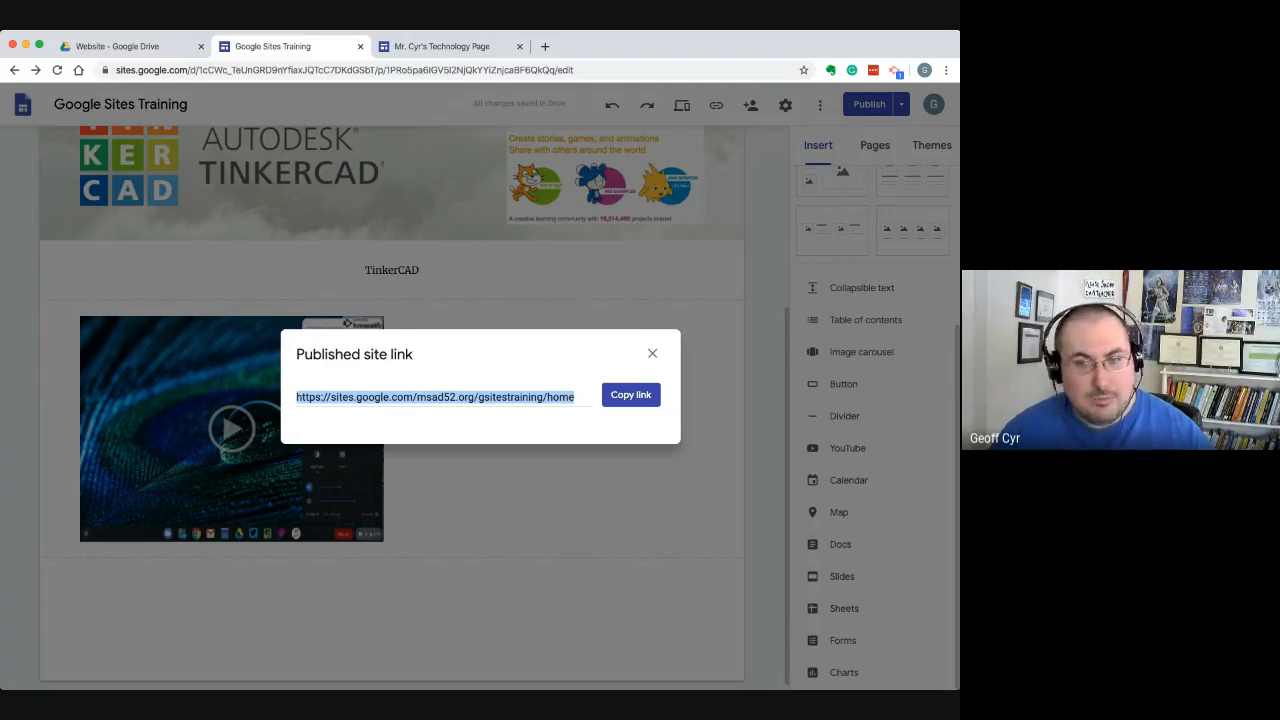
click(631, 395)
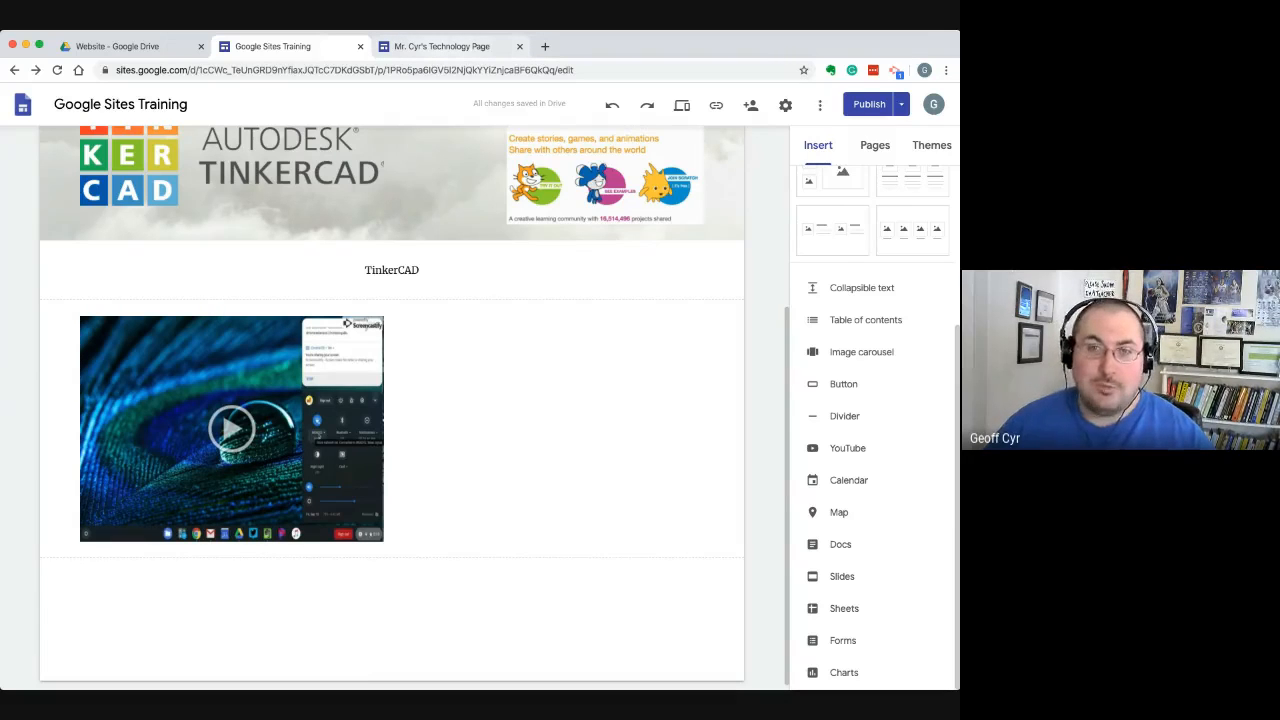
click(442, 46)
click(272, 46)
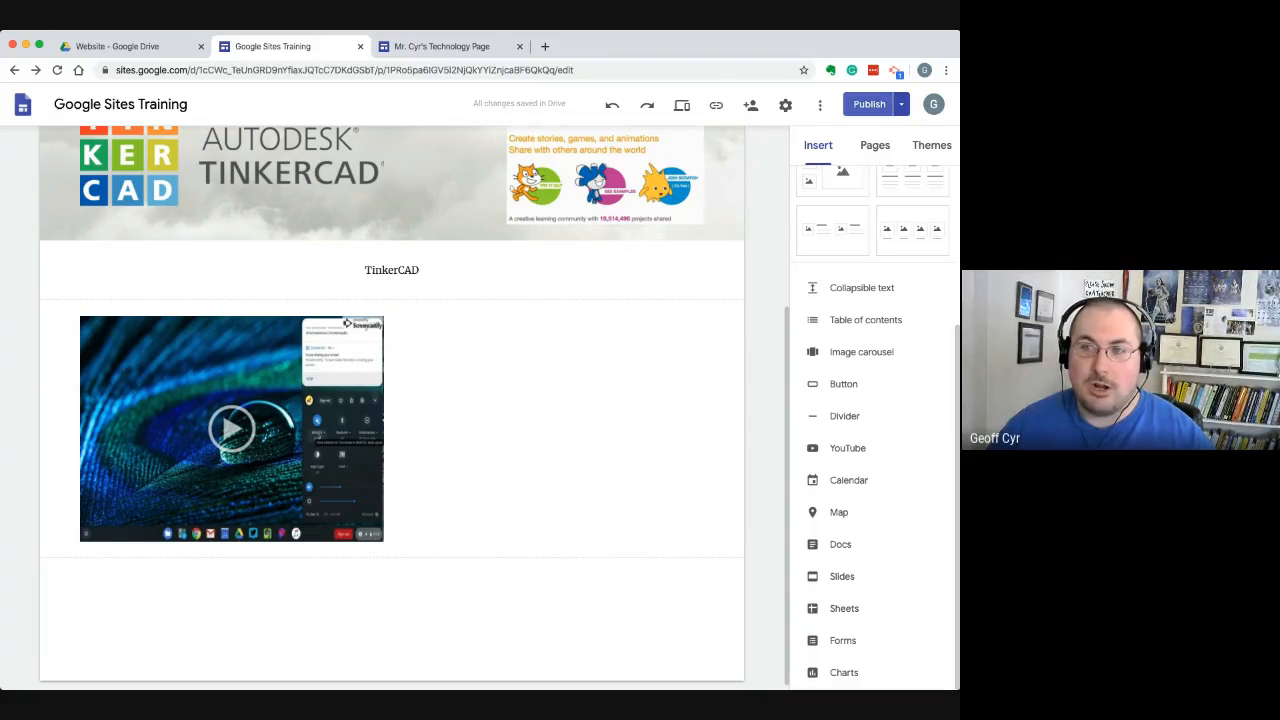
key(super+Tab)
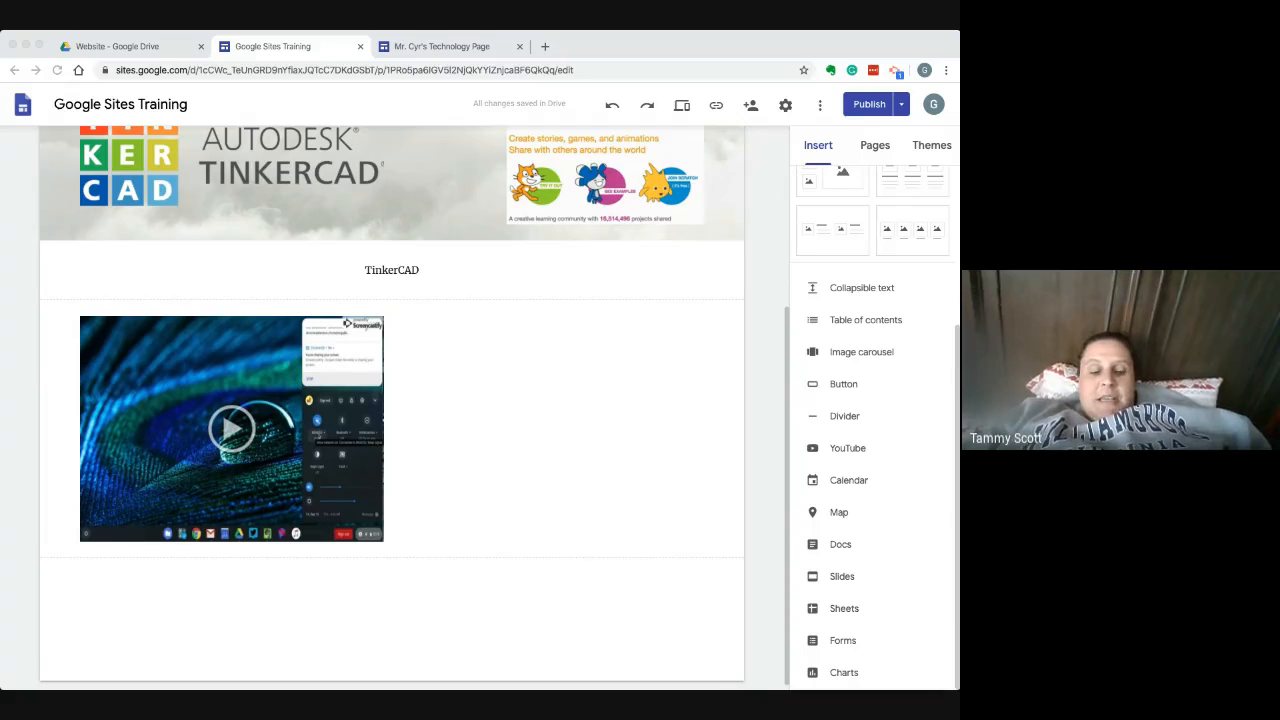
Unpublish the Google Sites Training site and confirm that it goes offline
click(901, 104)
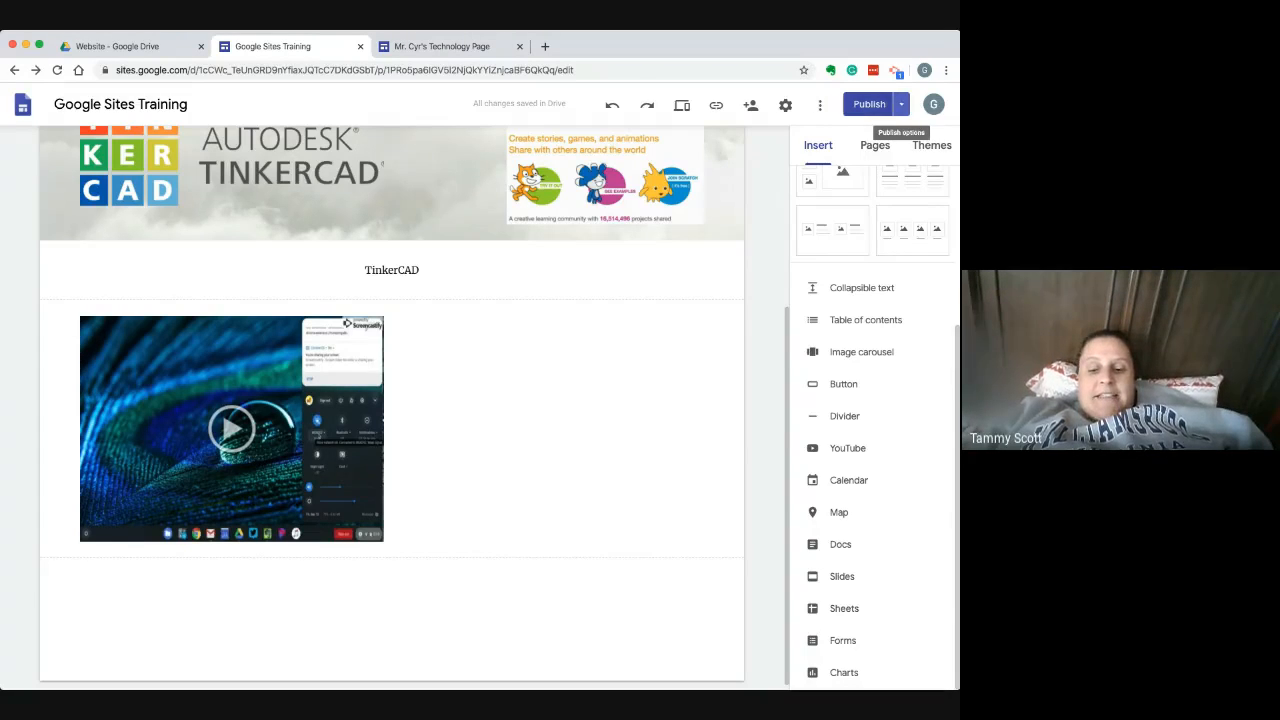
click(901, 104)
click(820, 105)
click(820, 105)
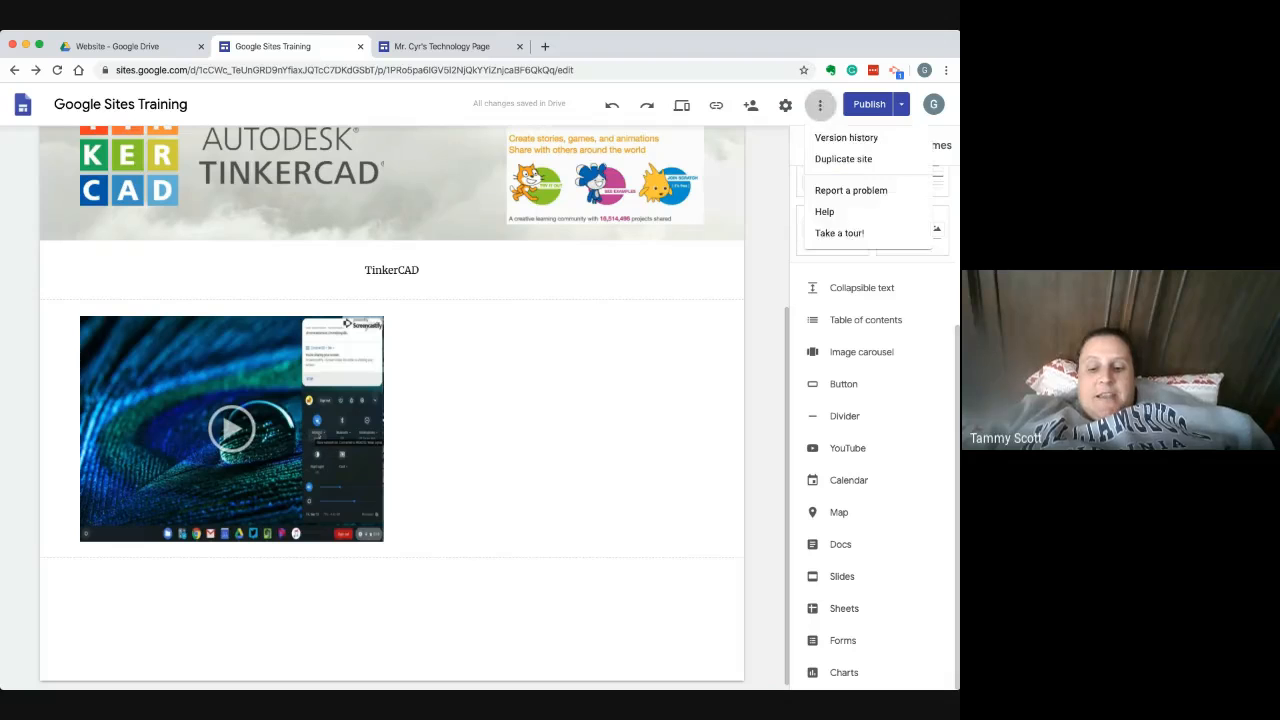
click(820, 105)
click(901, 104)
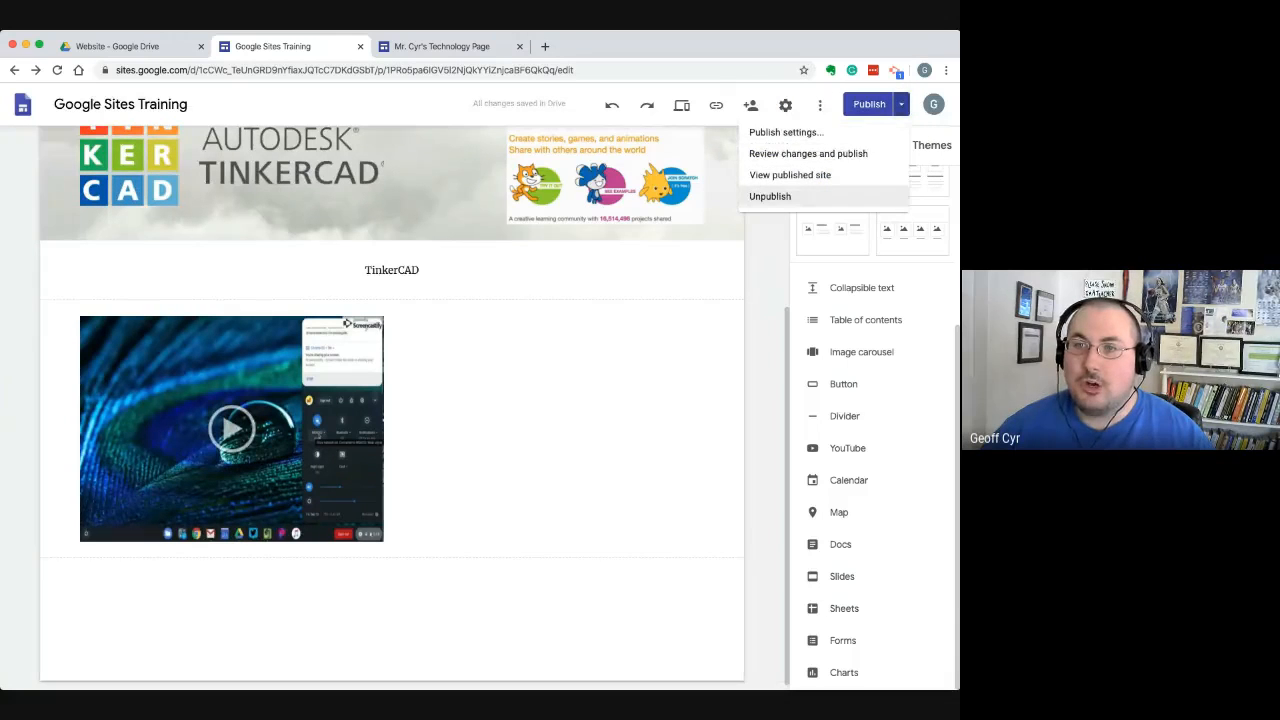
click(770, 196)
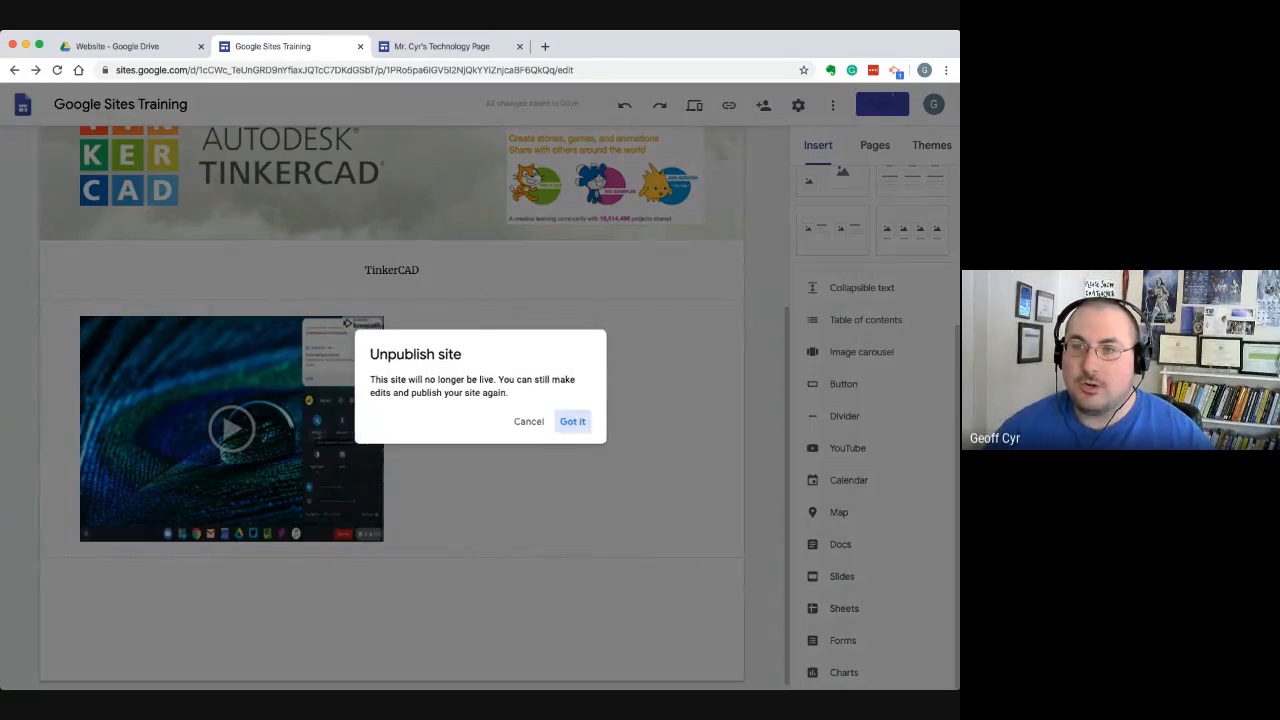
click(572, 421)
Start publishing again and examine the draft's editing access and its sharing options without changing them
click(880, 104)
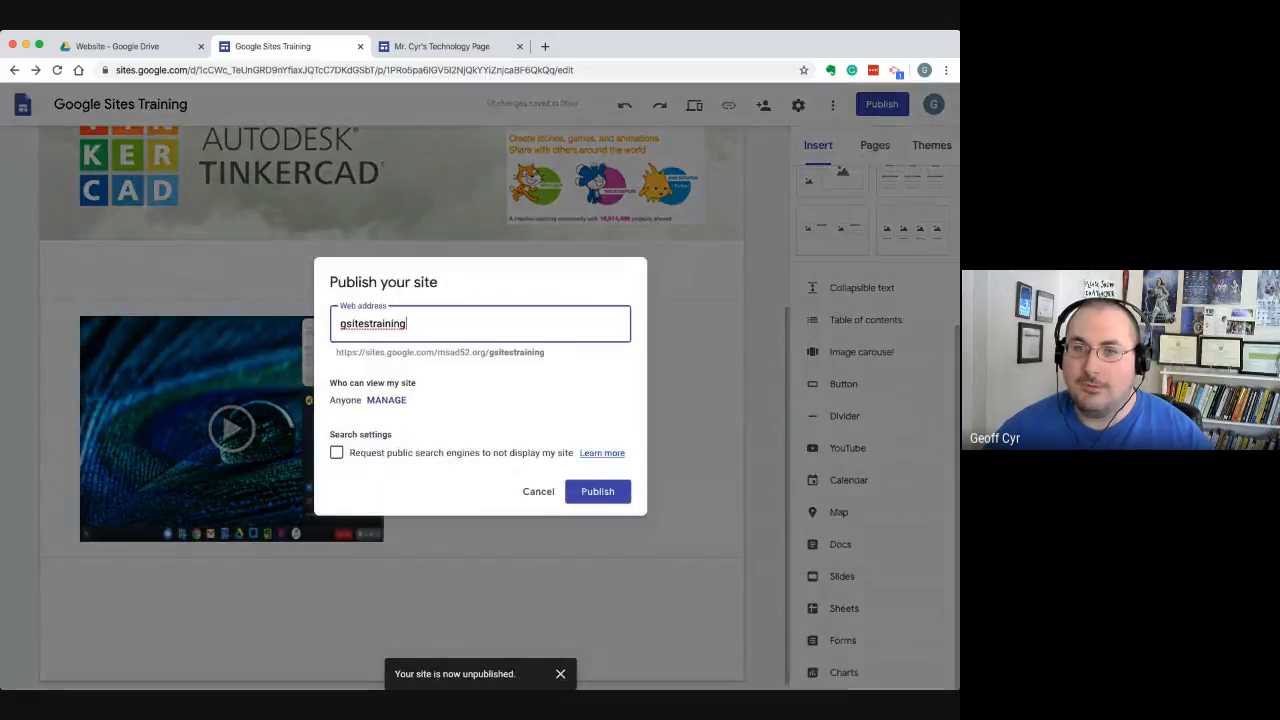
click(386, 400)
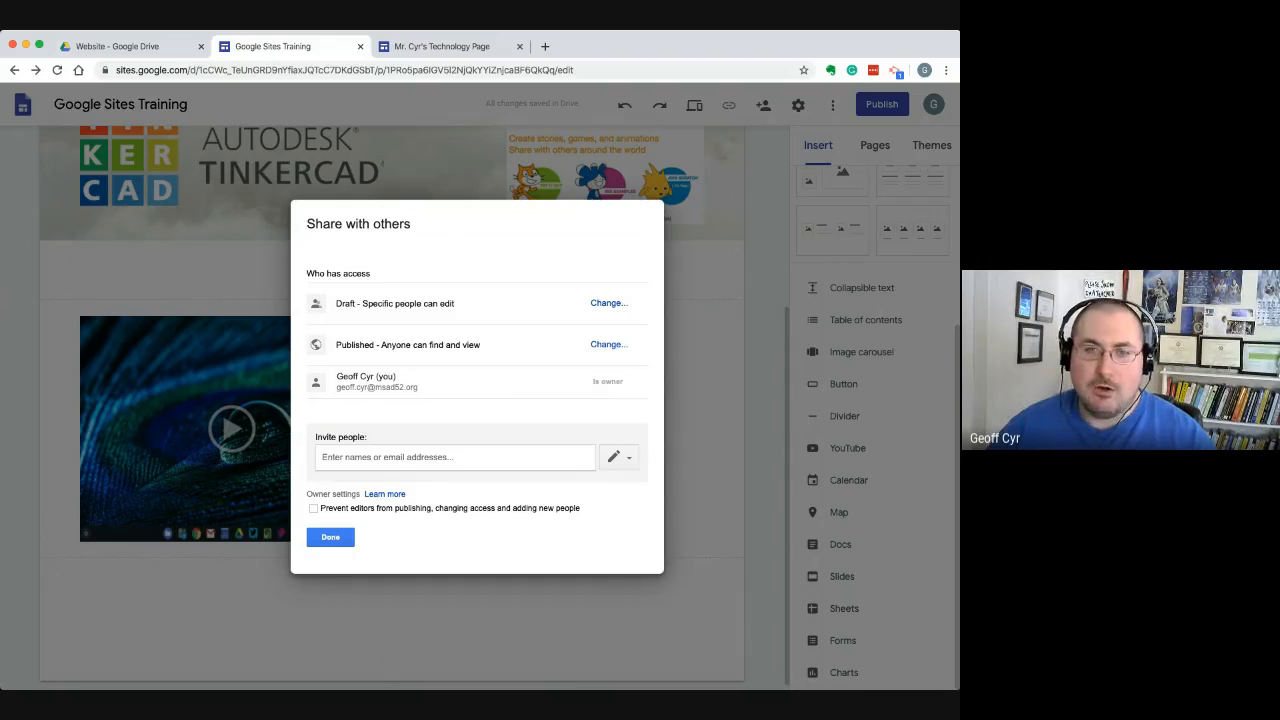
drag(336, 303, 450, 304)
click(452, 304)
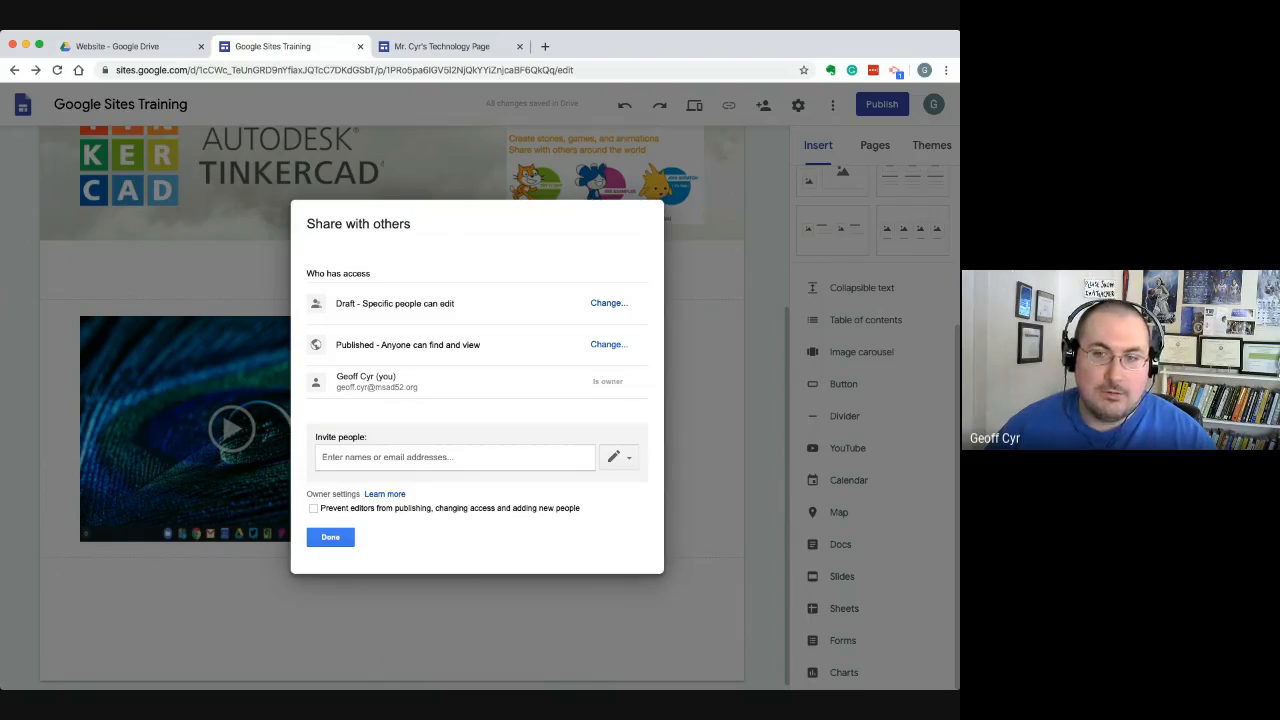
click(608, 302)
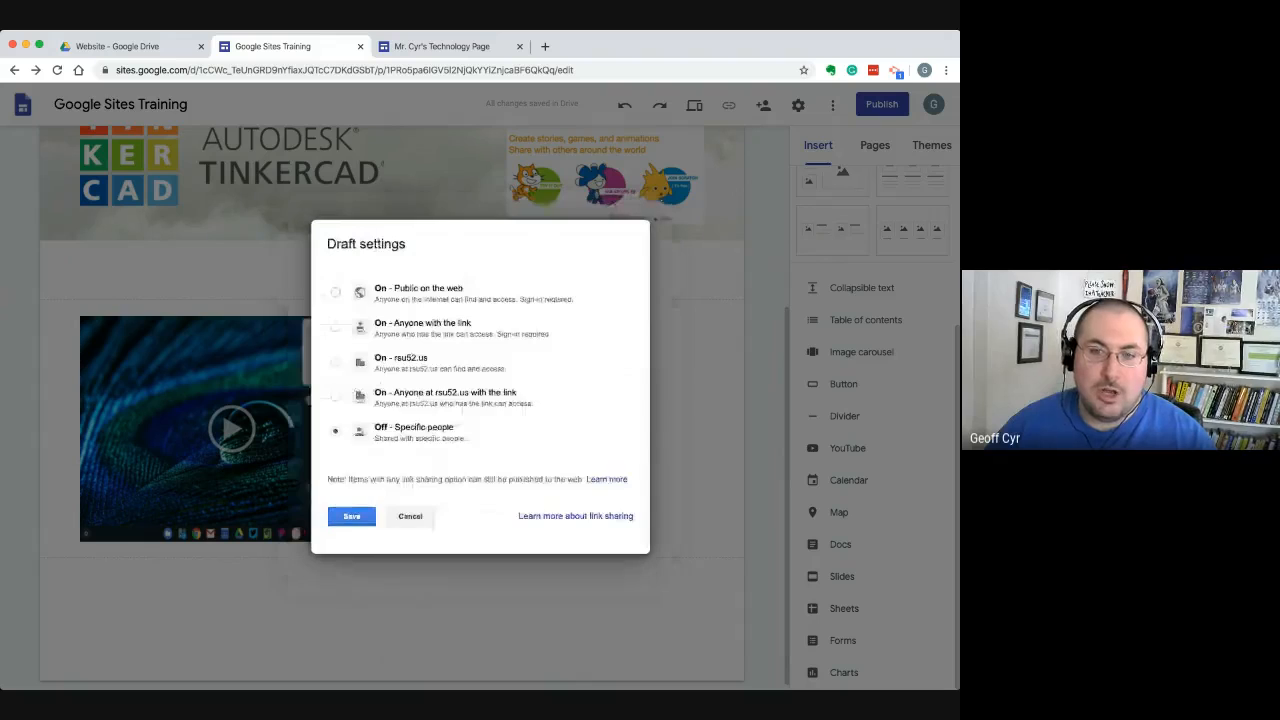
click(410, 516)
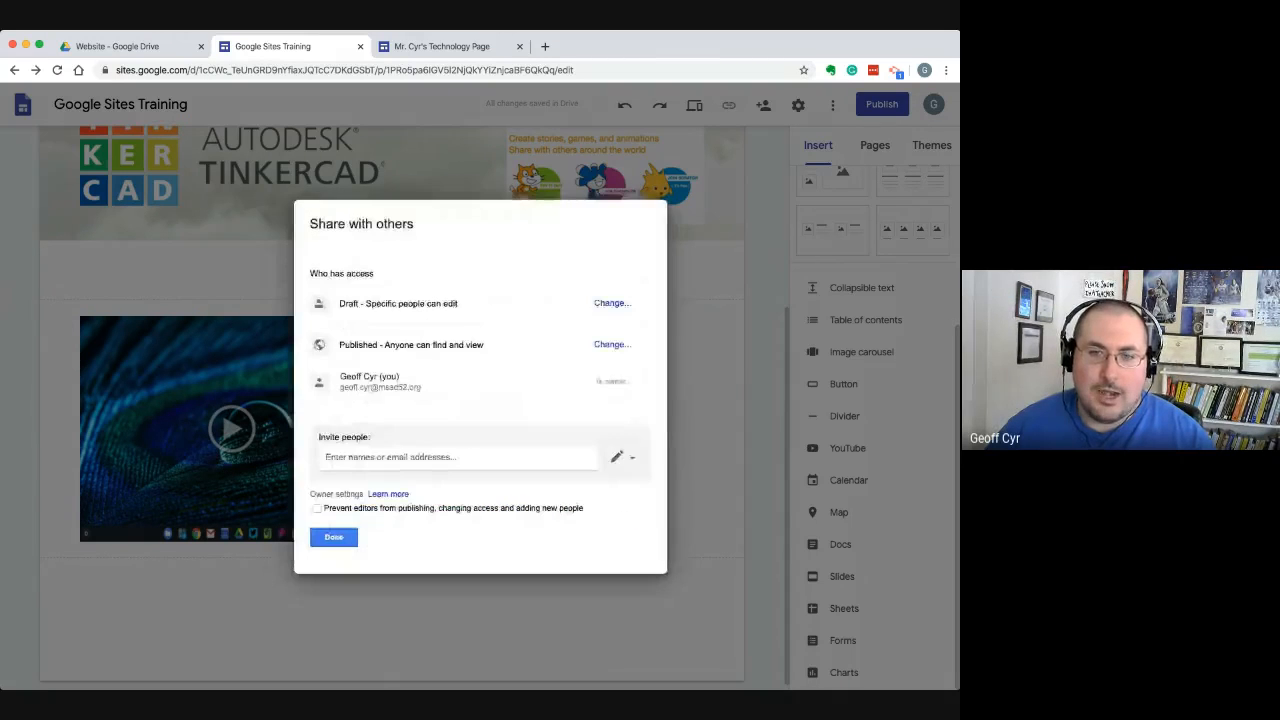
Check how people are invited to edit, close the sharing without inviting anyone, and publish the site at gsitestraining
click(420, 457)
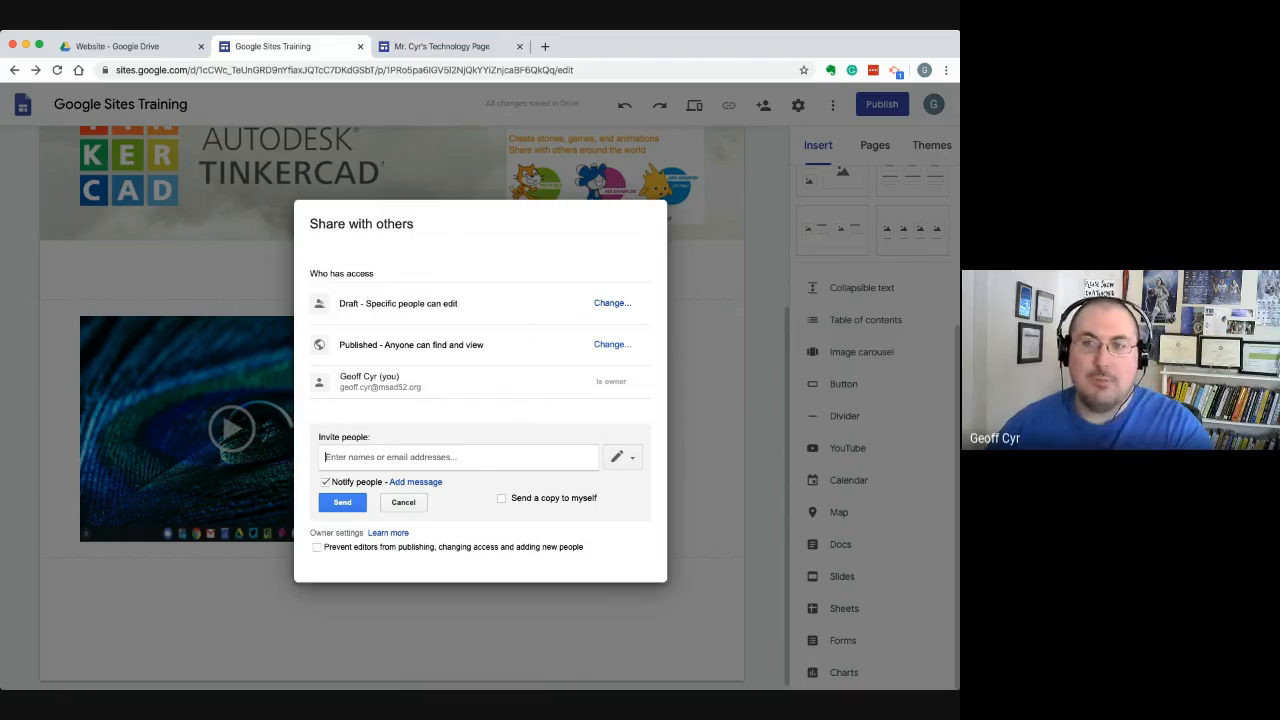
click(403, 503)
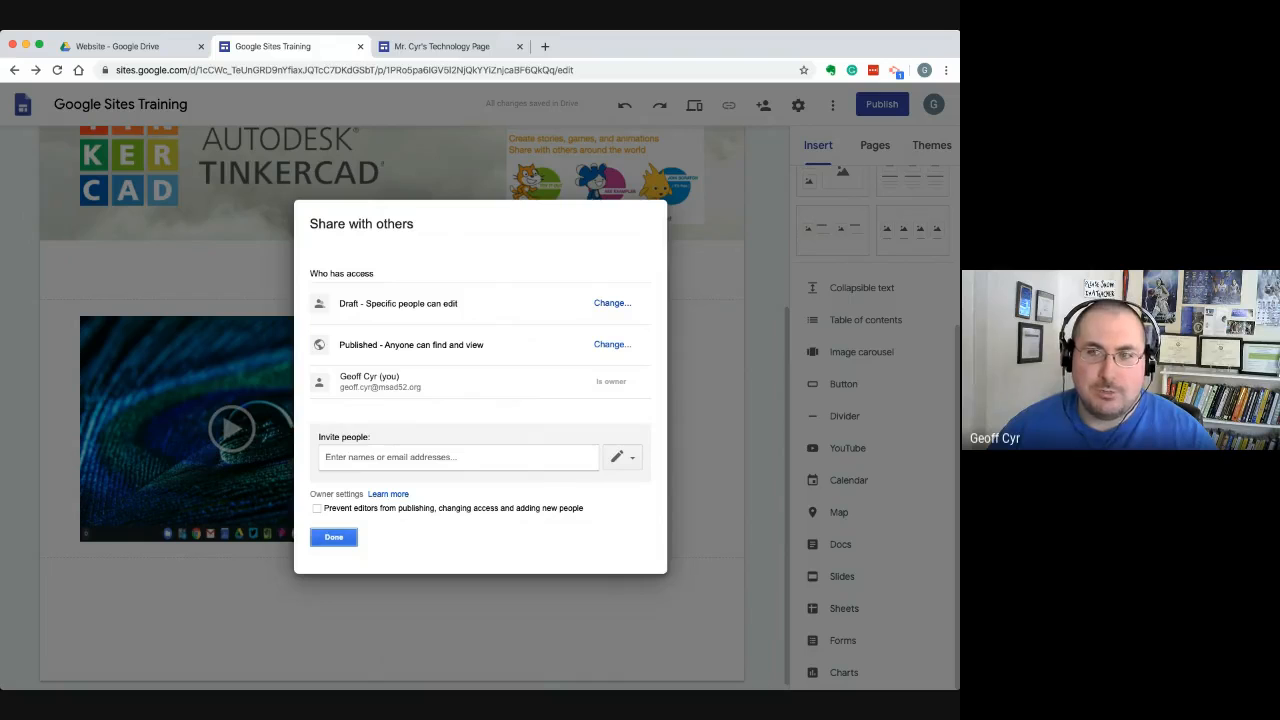
click(333, 537)
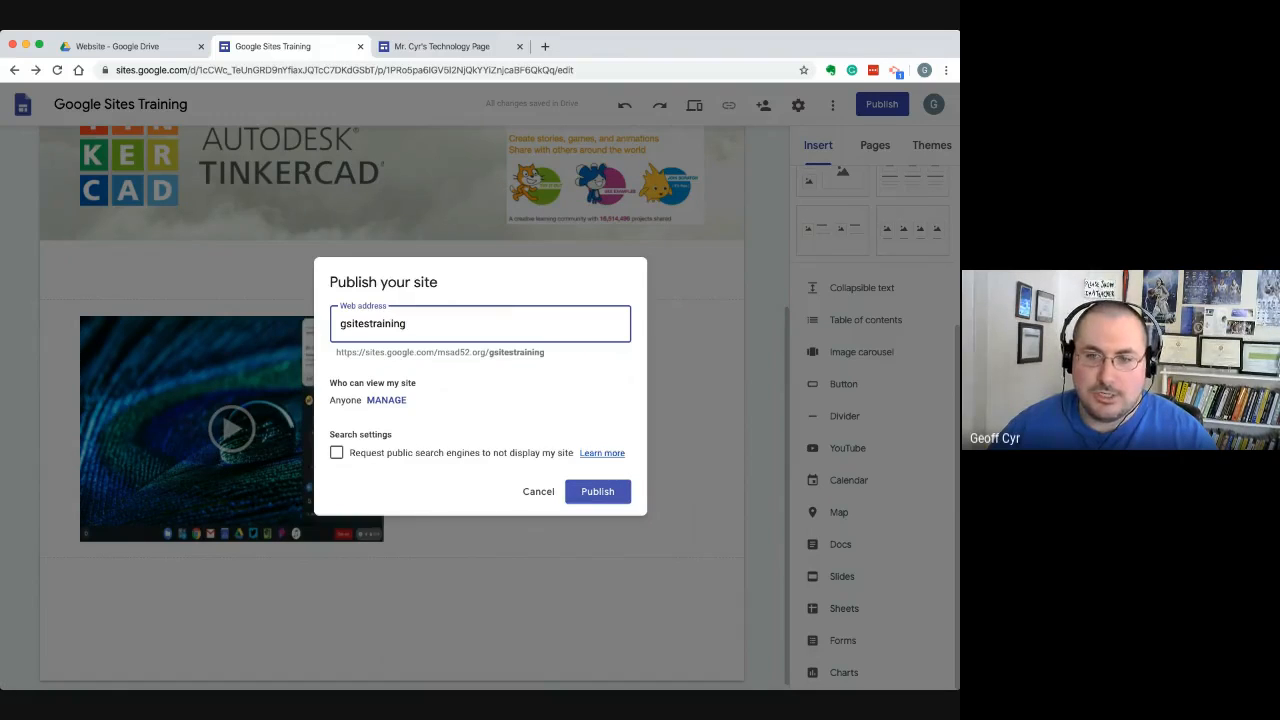
click(598, 491)
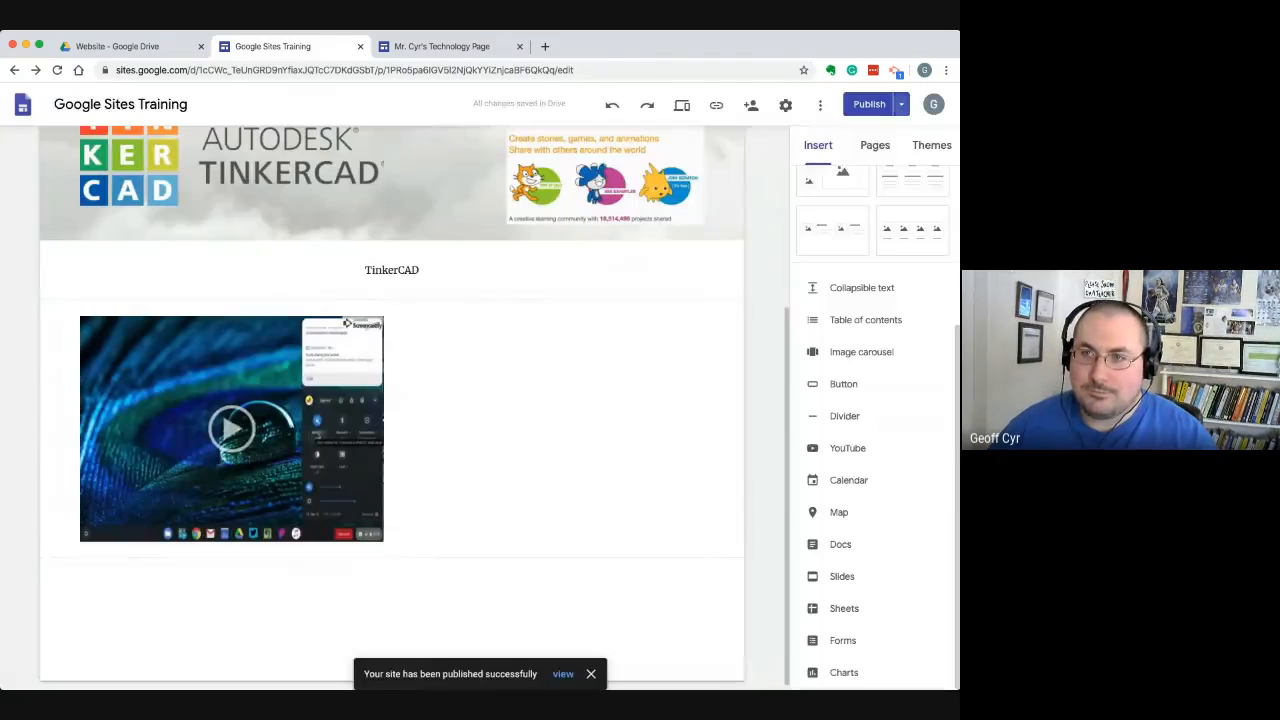
Examine the publish settings of the live site and leave them without saving changes
click(901, 104)
click(786, 132)
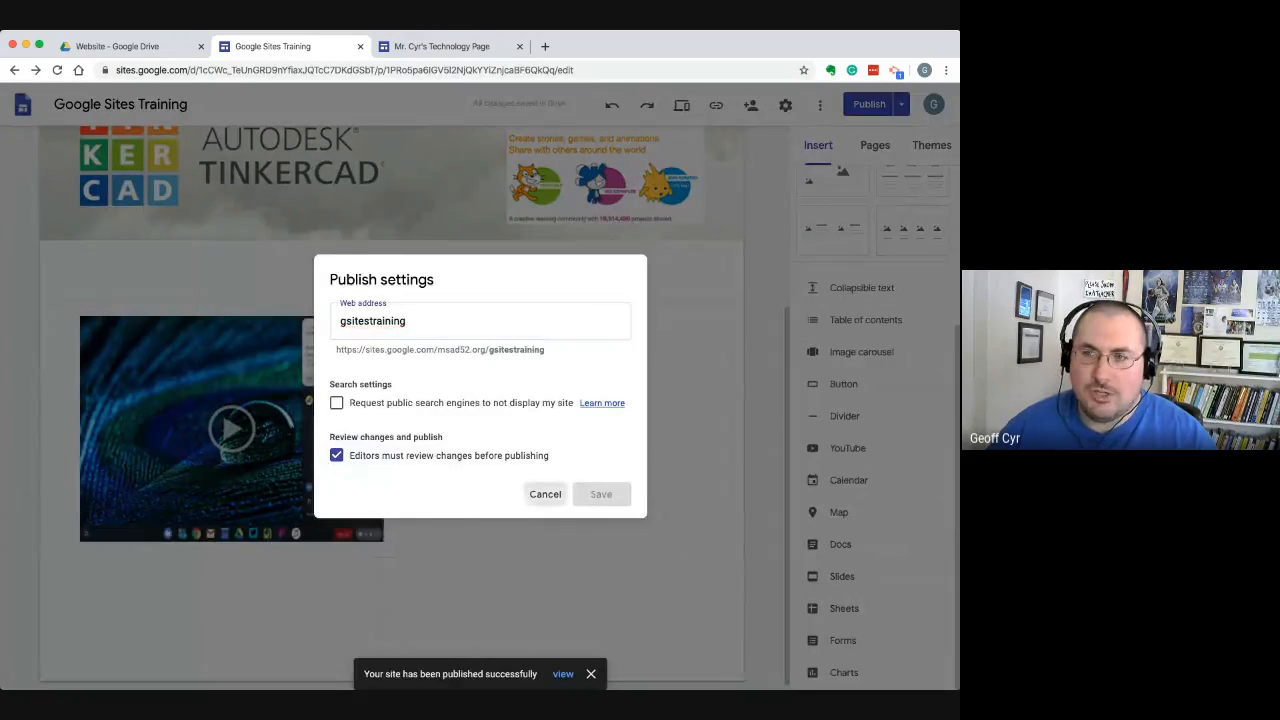
click(545, 494)
click(820, 104)
click(820, 104)
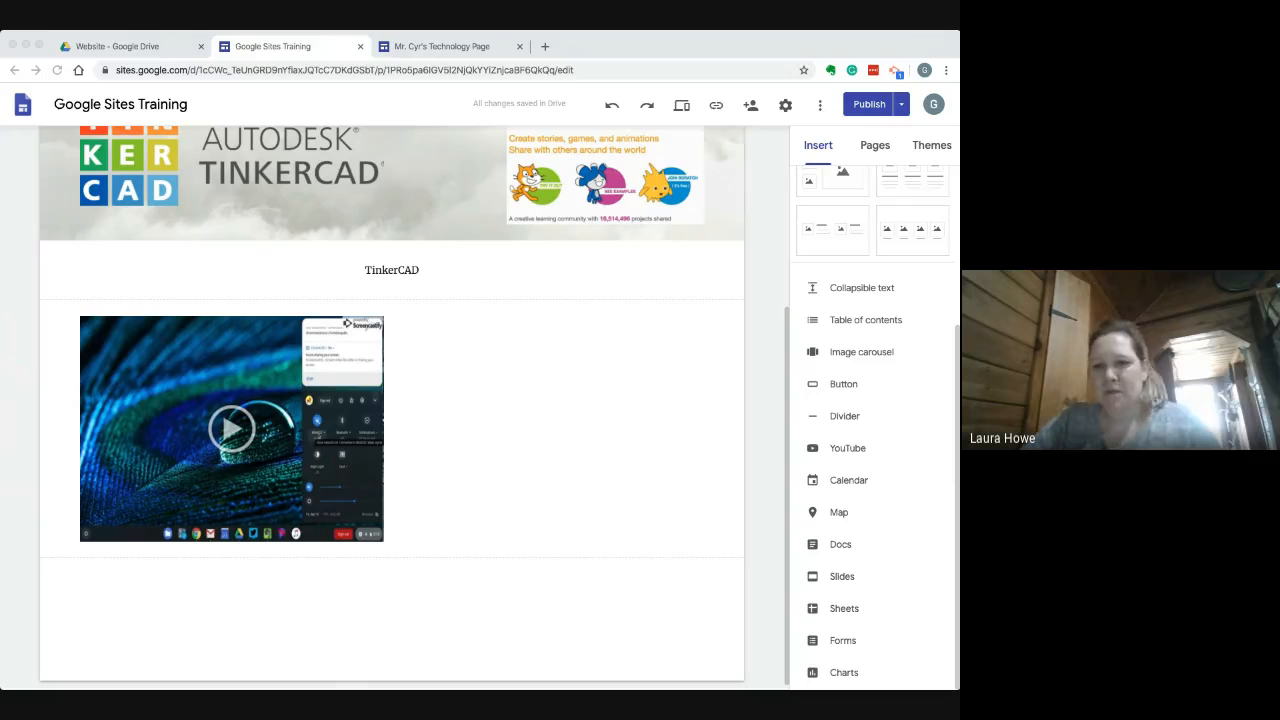
Open the school website lcs.msad52.org in a new browser tab
click(610, 46)
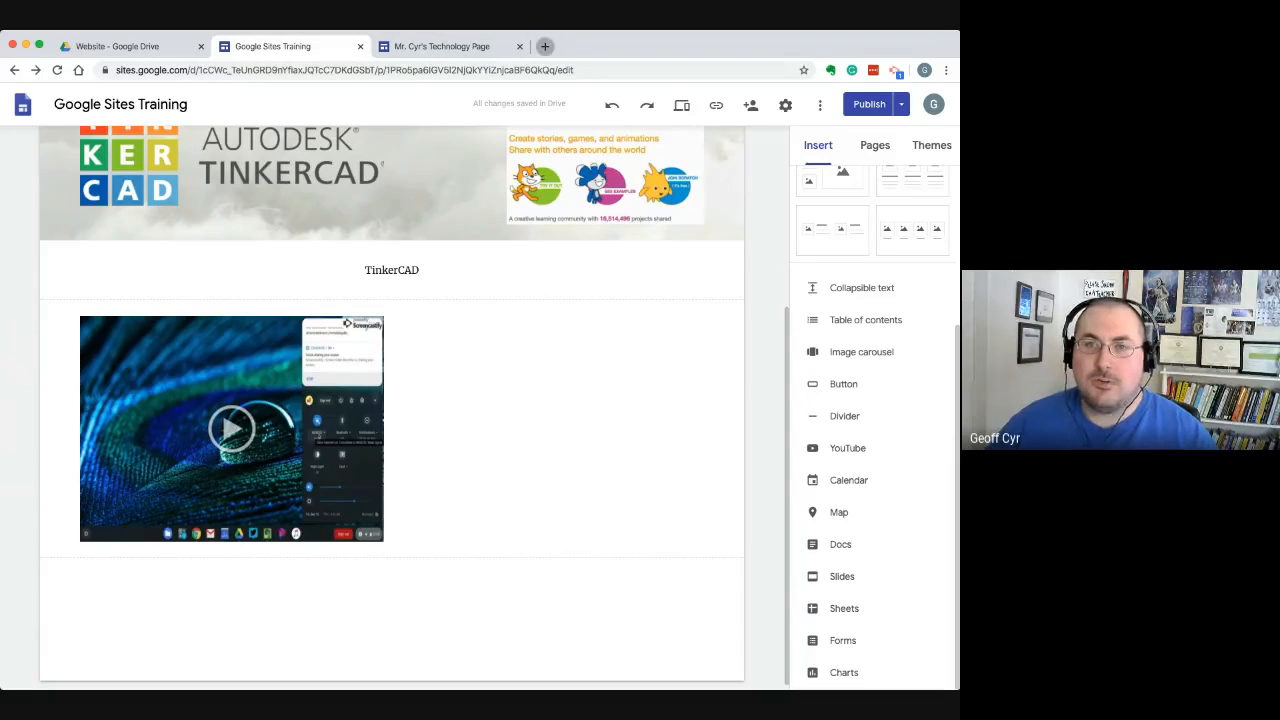
click(545, 46)
text(ics)
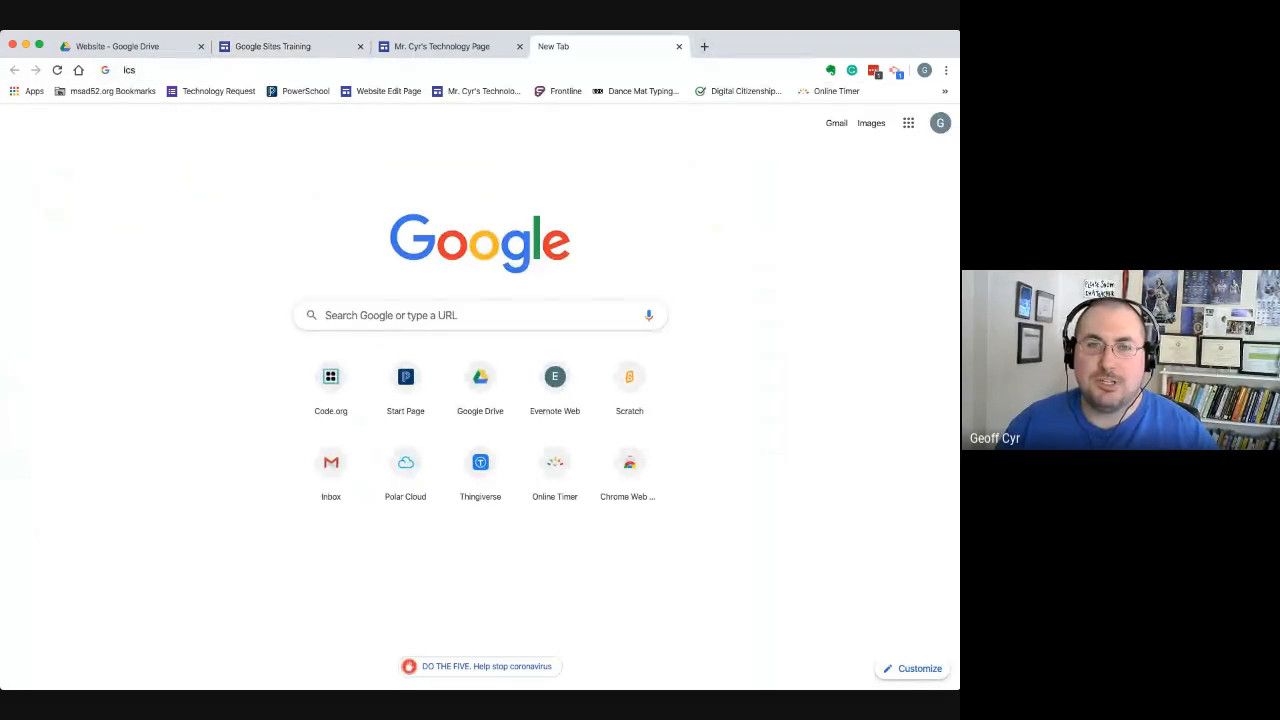
text(.msad52.org)
key(Return)
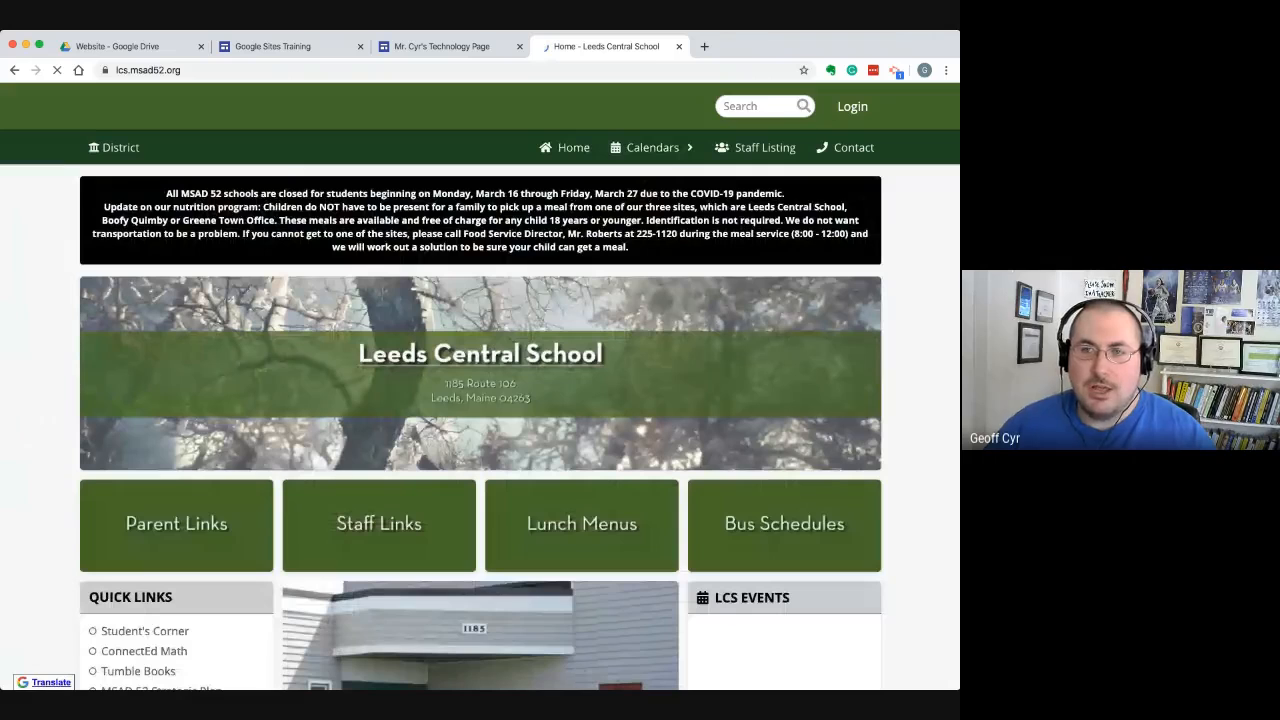
Look through the Leeds Central School home page, including its link sections and quick links
scroll(480, 430, down, 1)
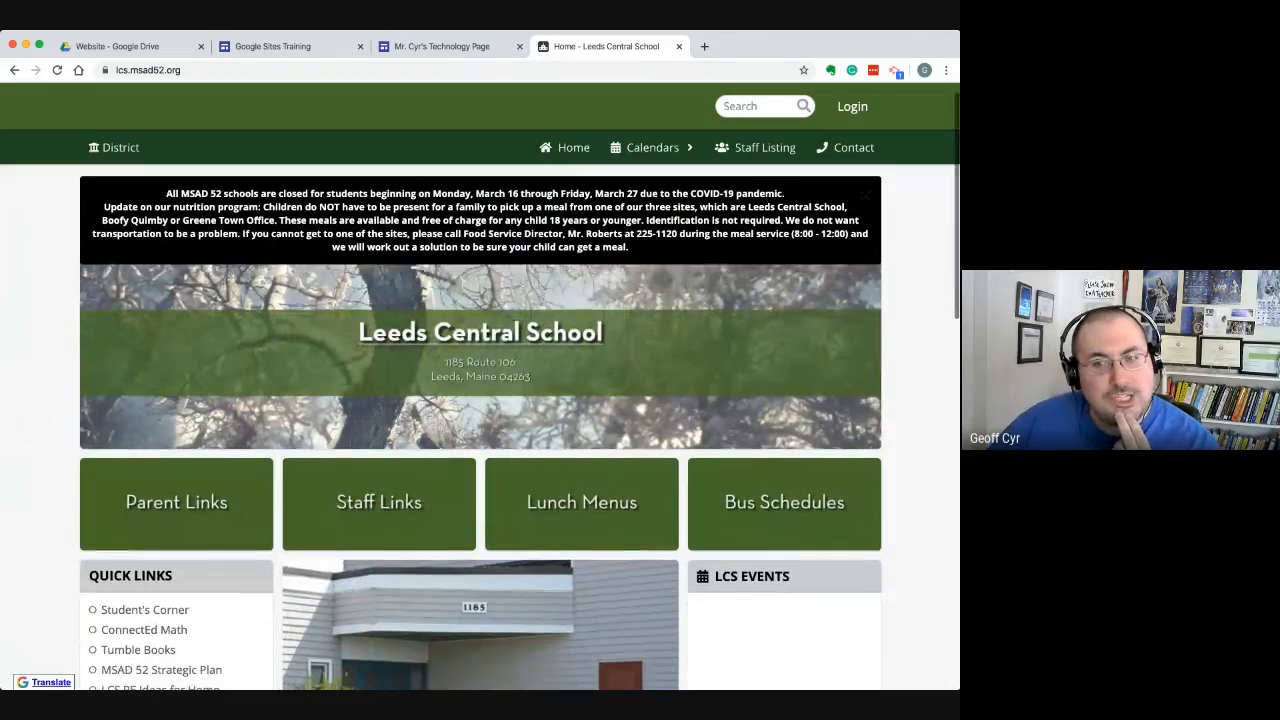
scroll(480, 430, down, 2)
scroll(480, 430, down, 5)
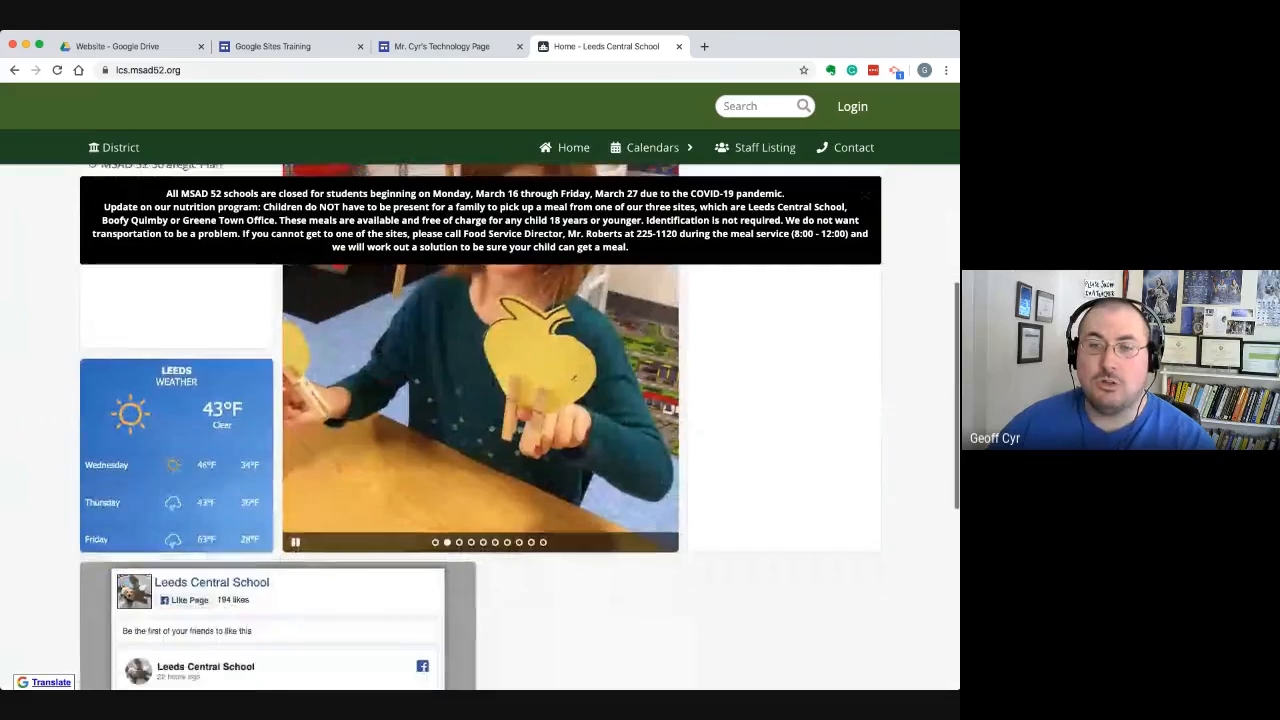
scroll(480, 430, up, 8)
scroll(480, 430, down, 1)
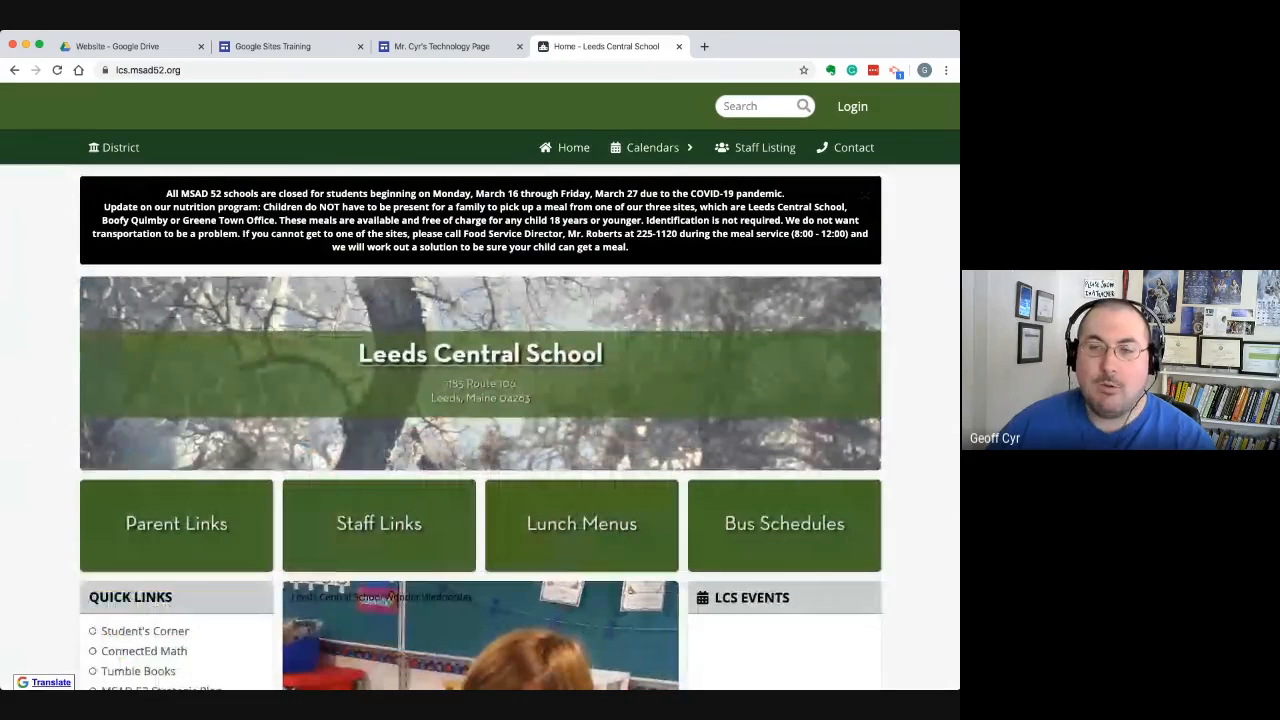
scroll(480, 430, down, 1)
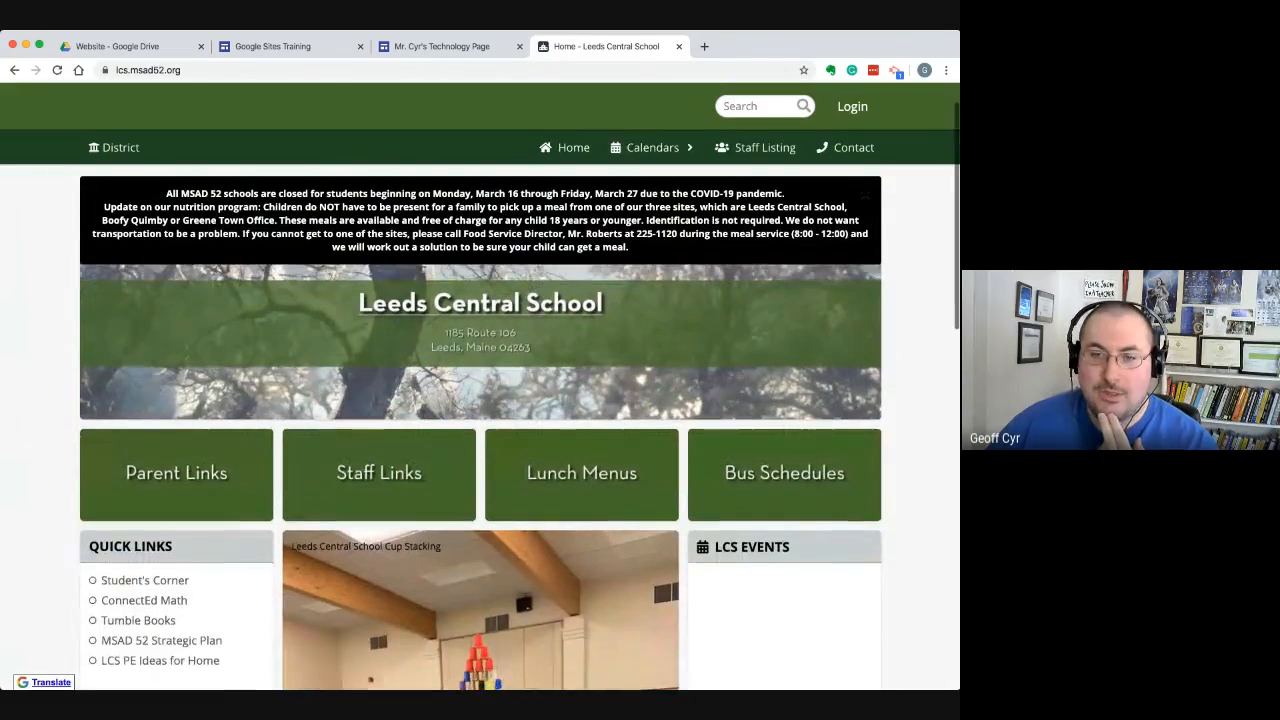
scroll(663, 584, up, 1)
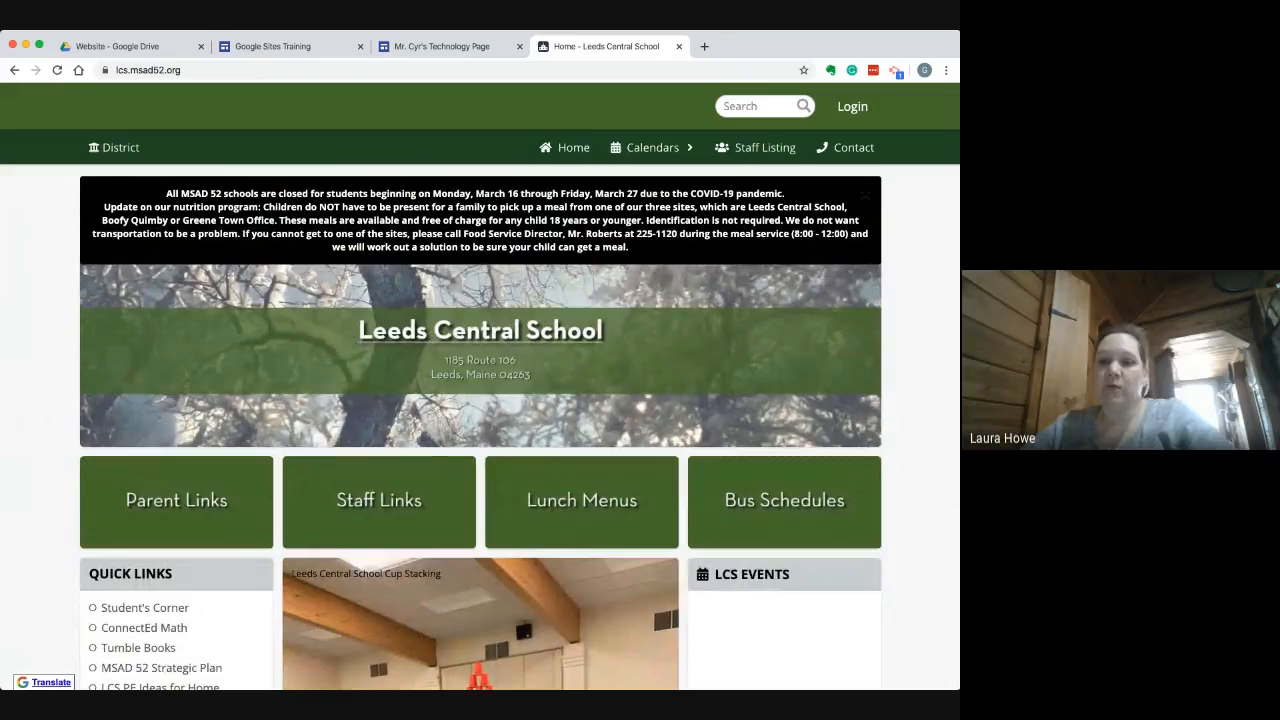
Look through the school website's Staff Listing and return to the school home page
click(442, 46)
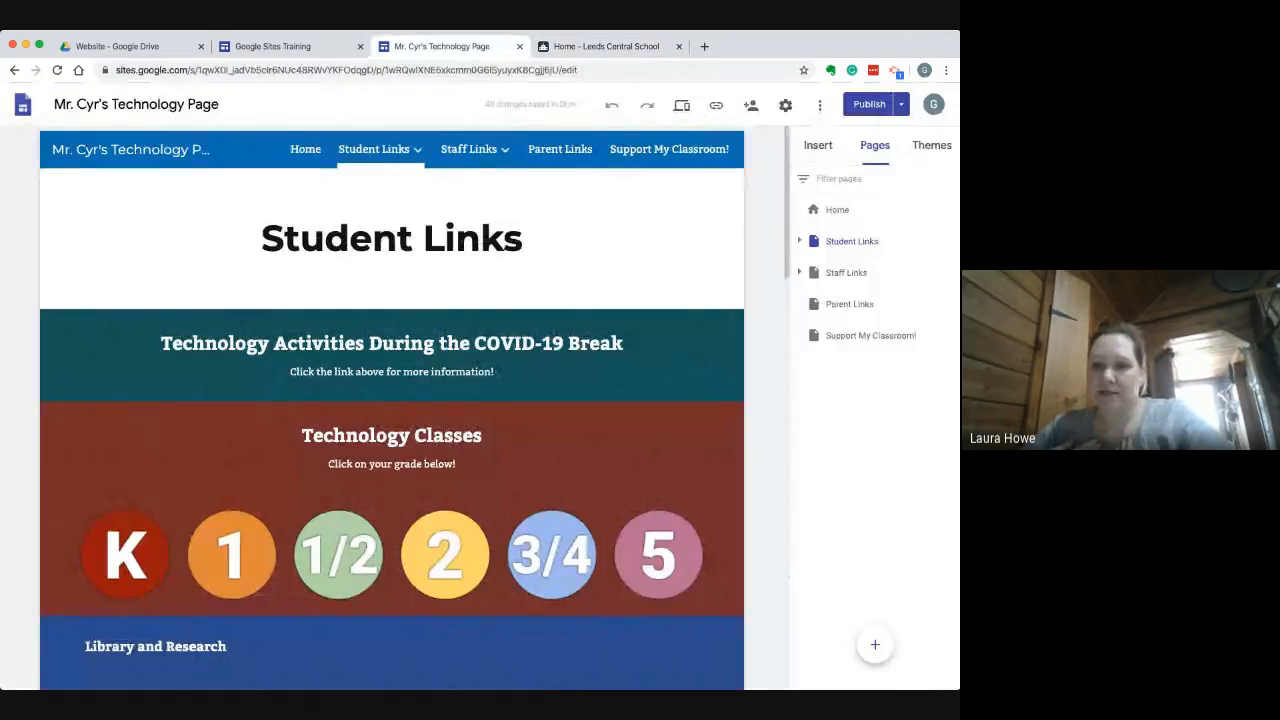
click(606, 46)
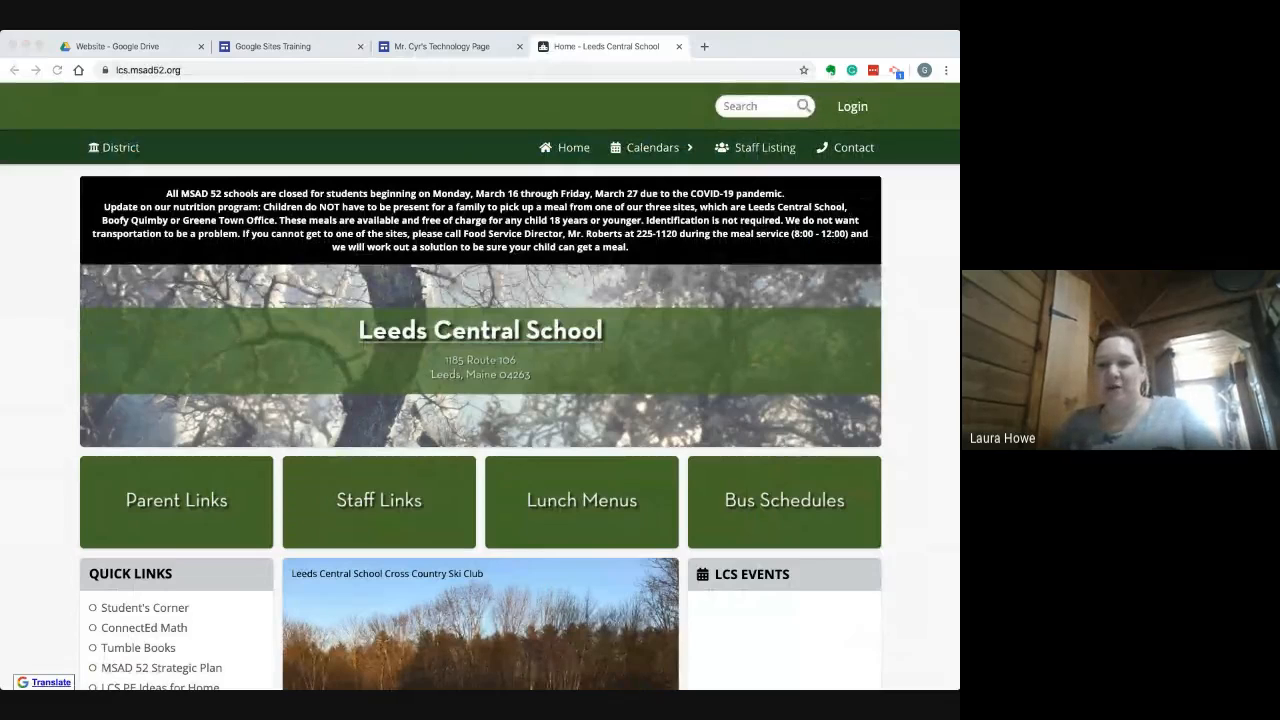
click(756, 148)
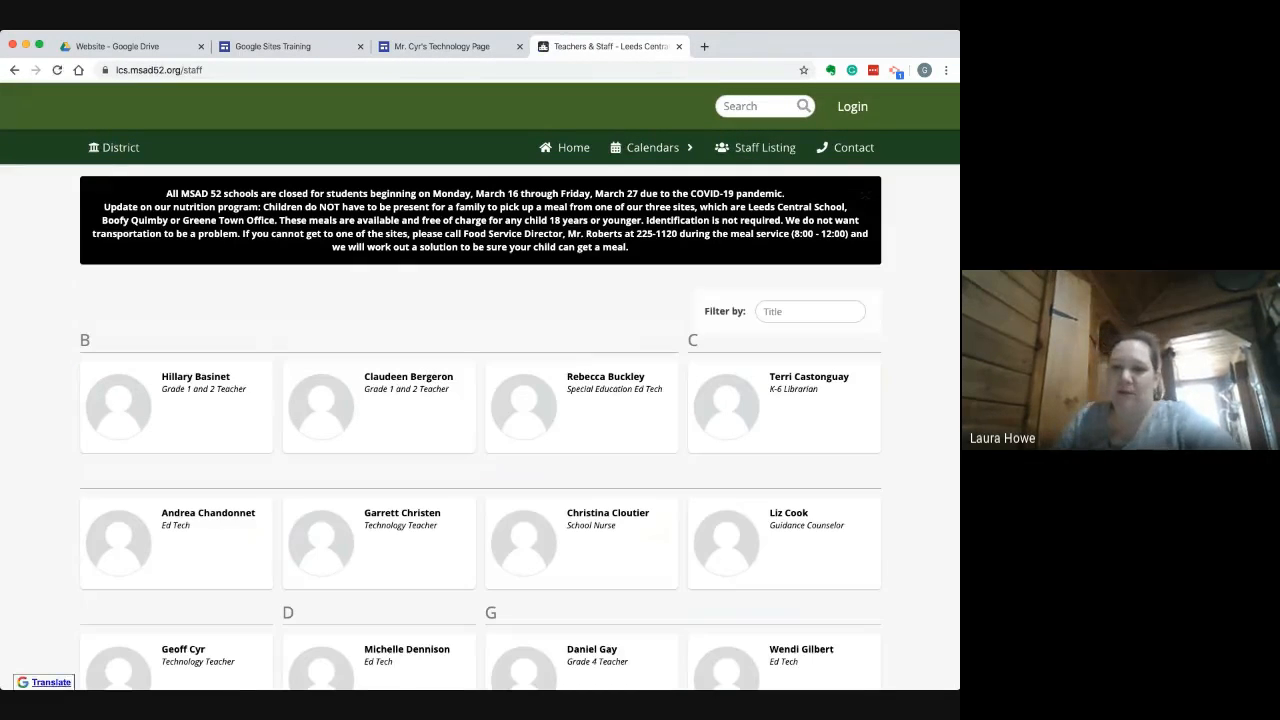
scroll(480, 430, down, 3)
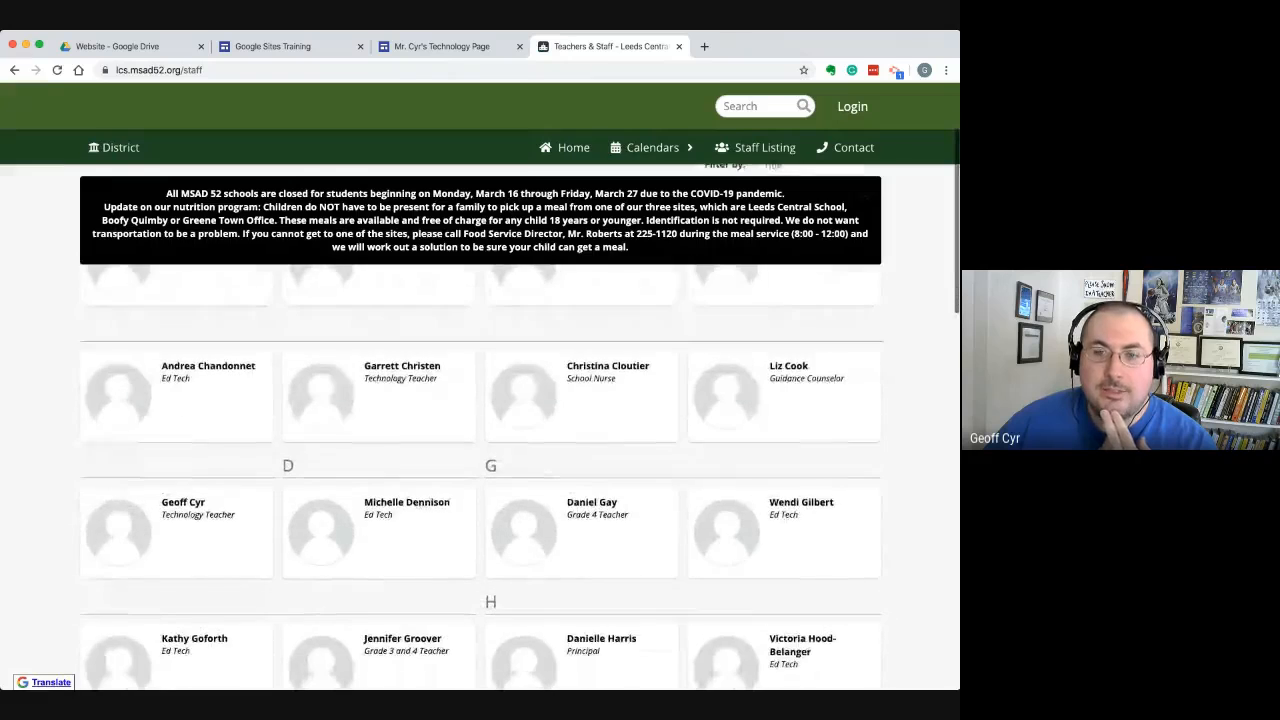
scroll(480, 430, down, 5)
scroll(480, 430, left, 3)
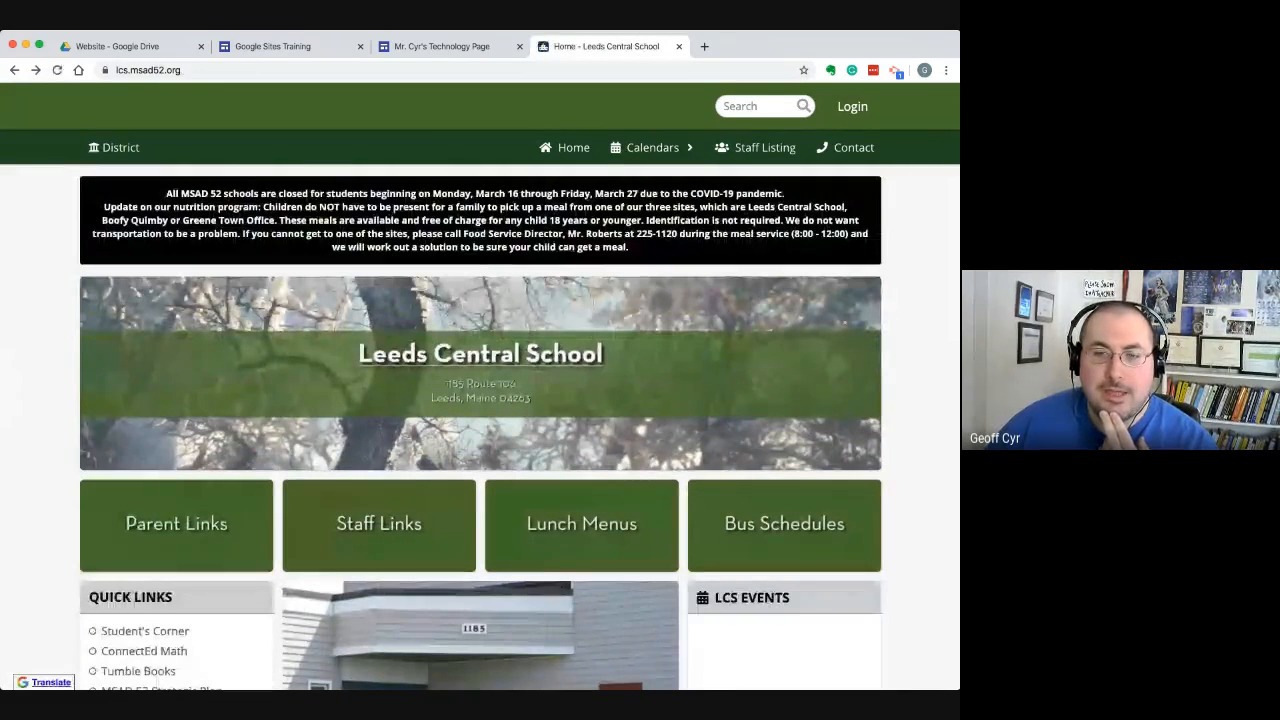
Open Staff Links from the school home page, check the district sign-in page, and close it without signing in
scroll(480, 430, down, 5)
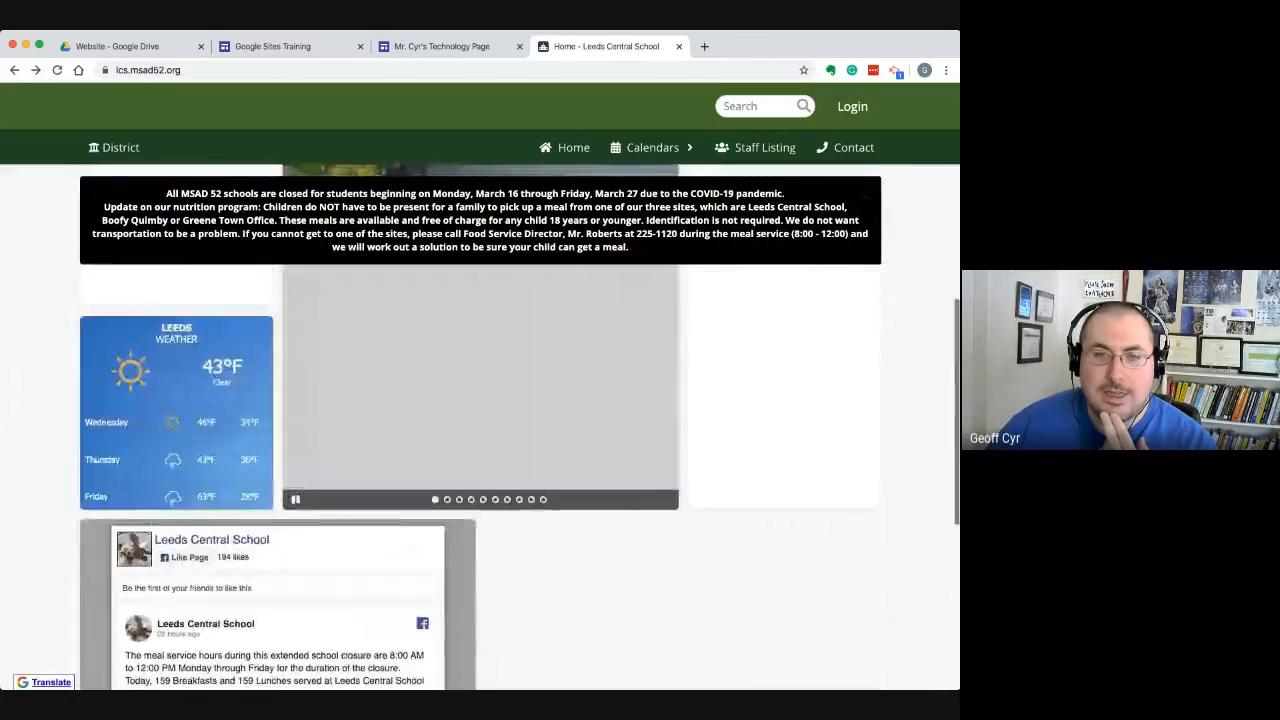
scroll(480, 430, up, 4)
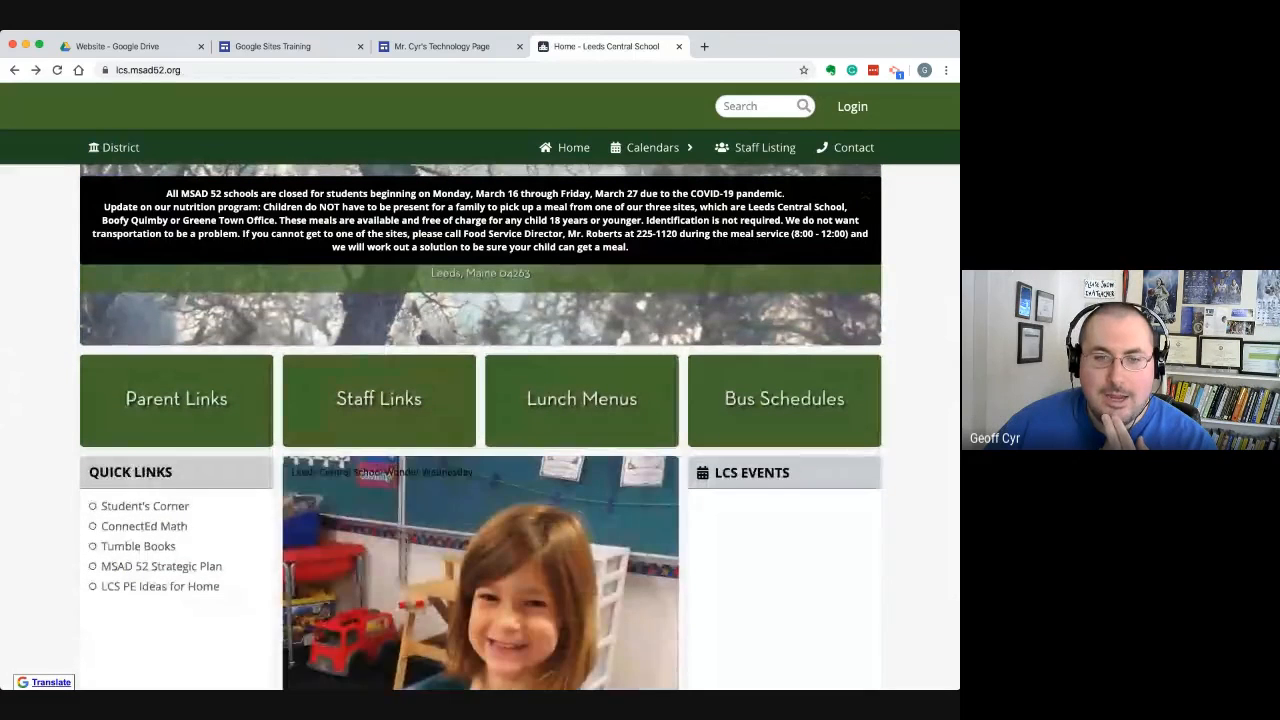
click(379, 400)
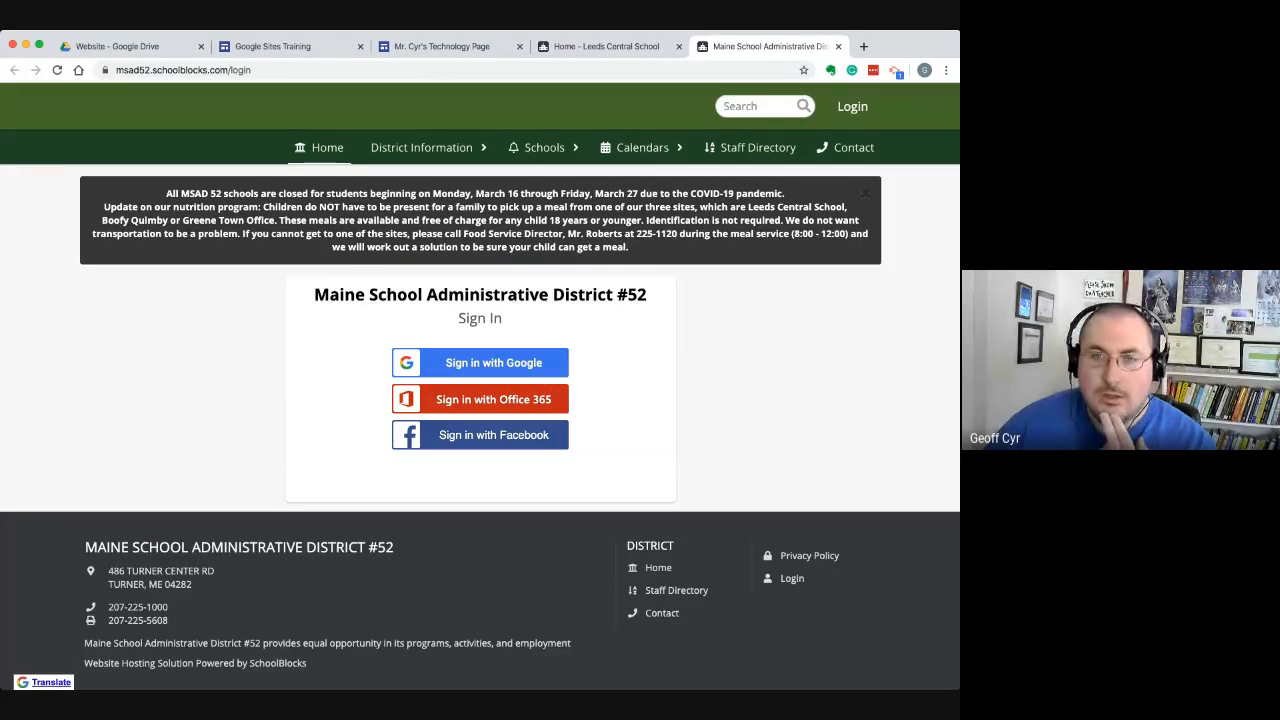
click(480, 363)
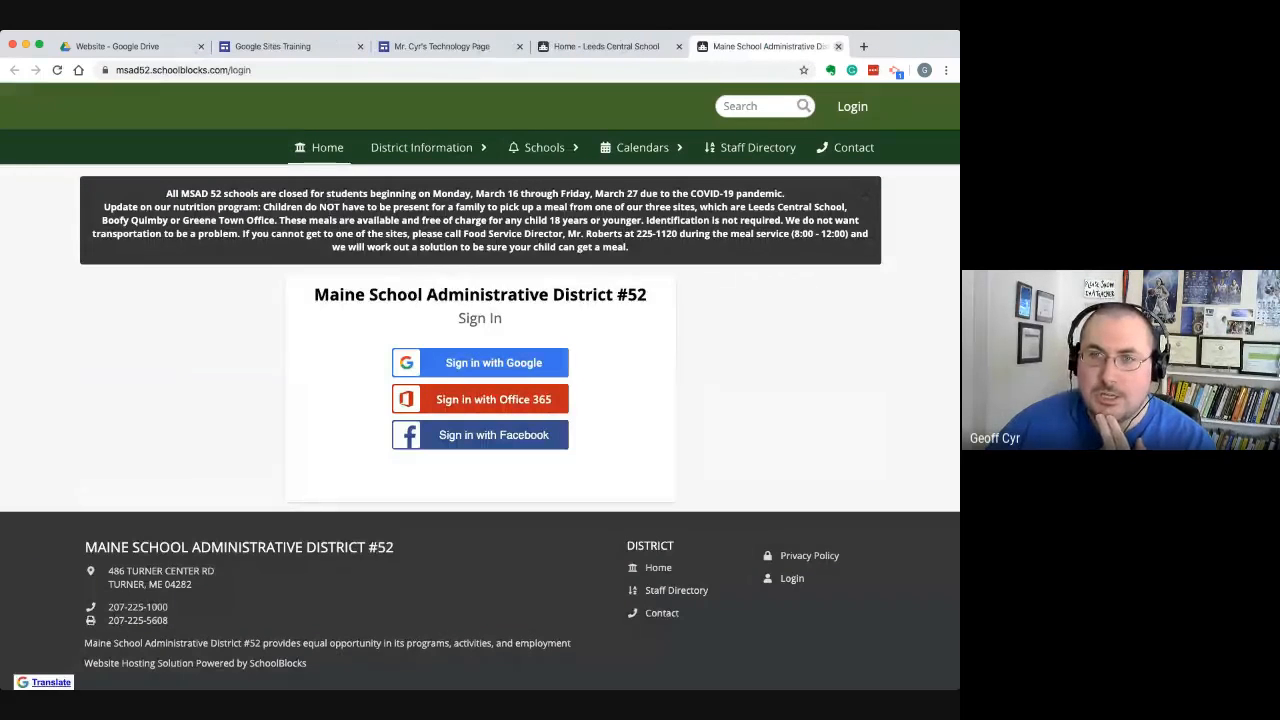
click(838, 46)
Examine the school home page for places where staff pages could be linked, including the link tiles and Quick Links
scroll(480, 420, down, 2)
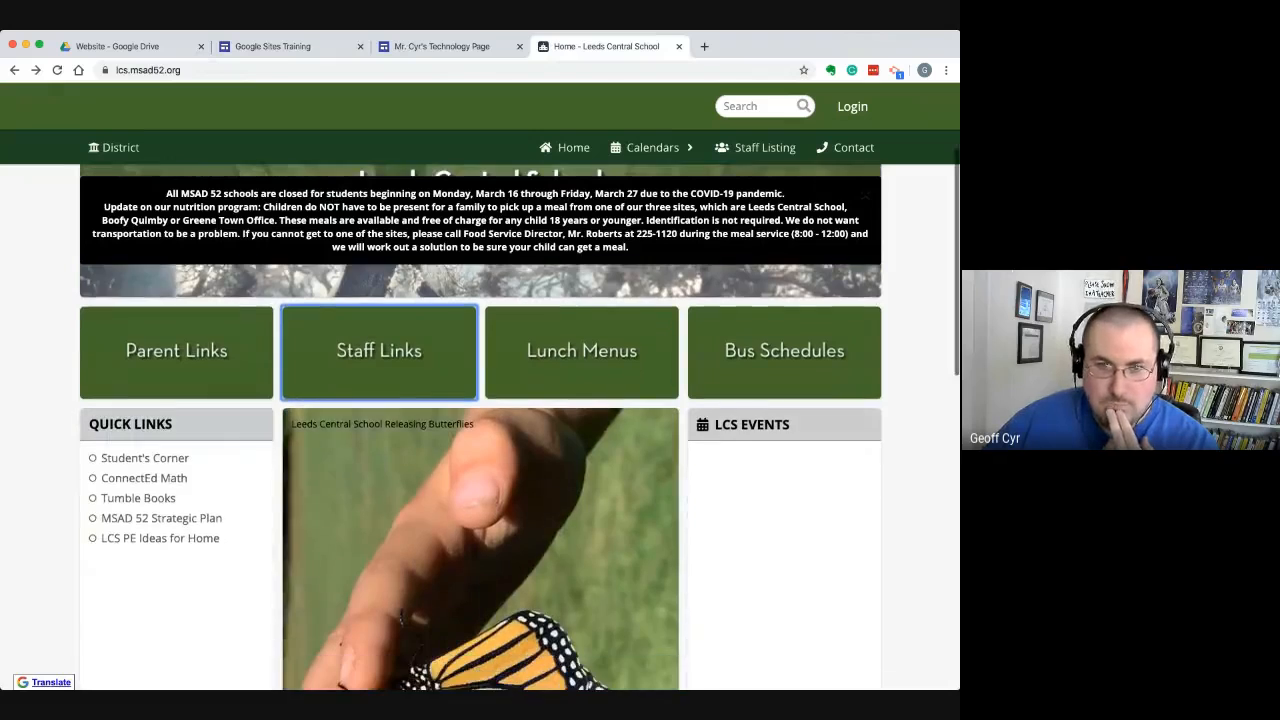
scroll(480, 427, down, 3)
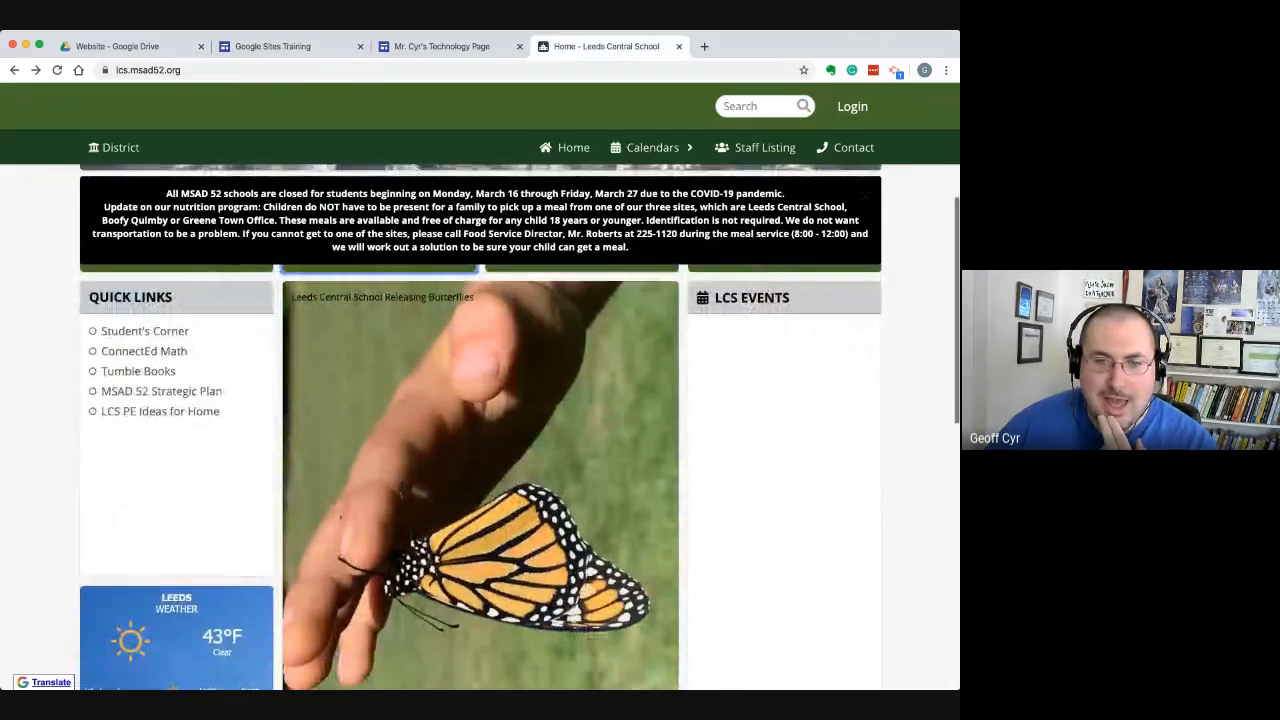
scroll(480, 427, down, 3)
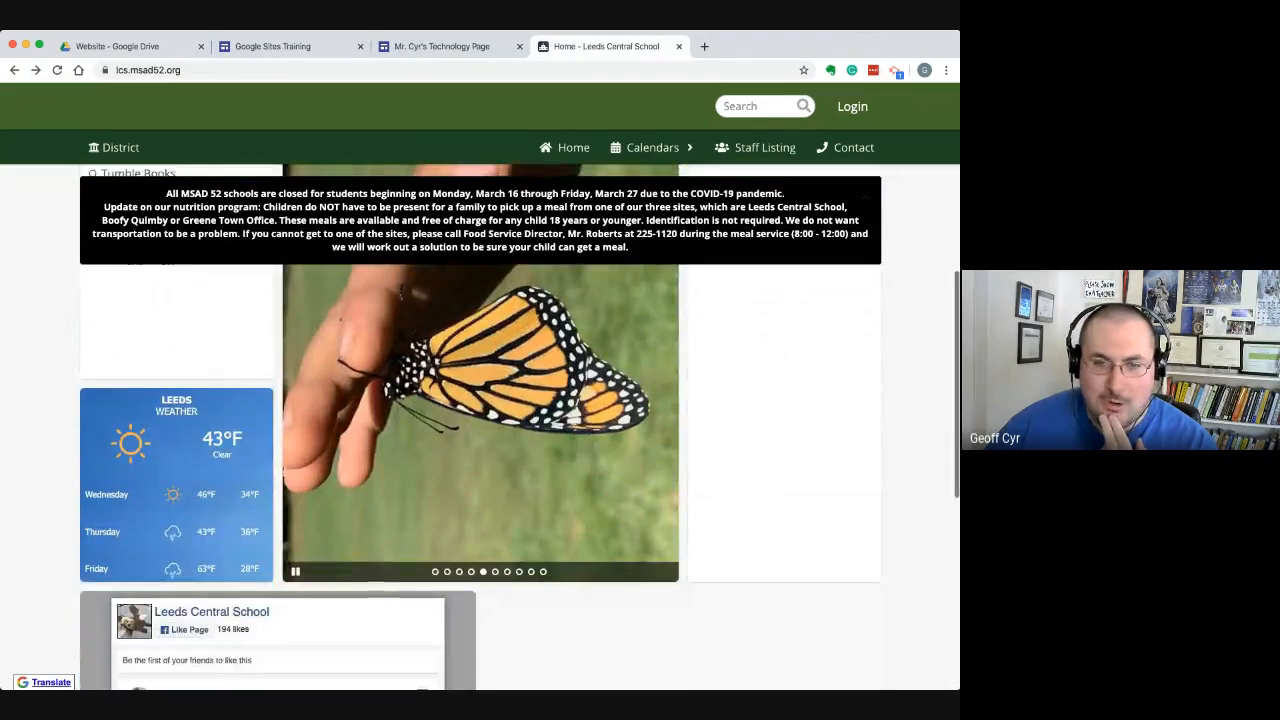
scroll(480, 427, up, 7)
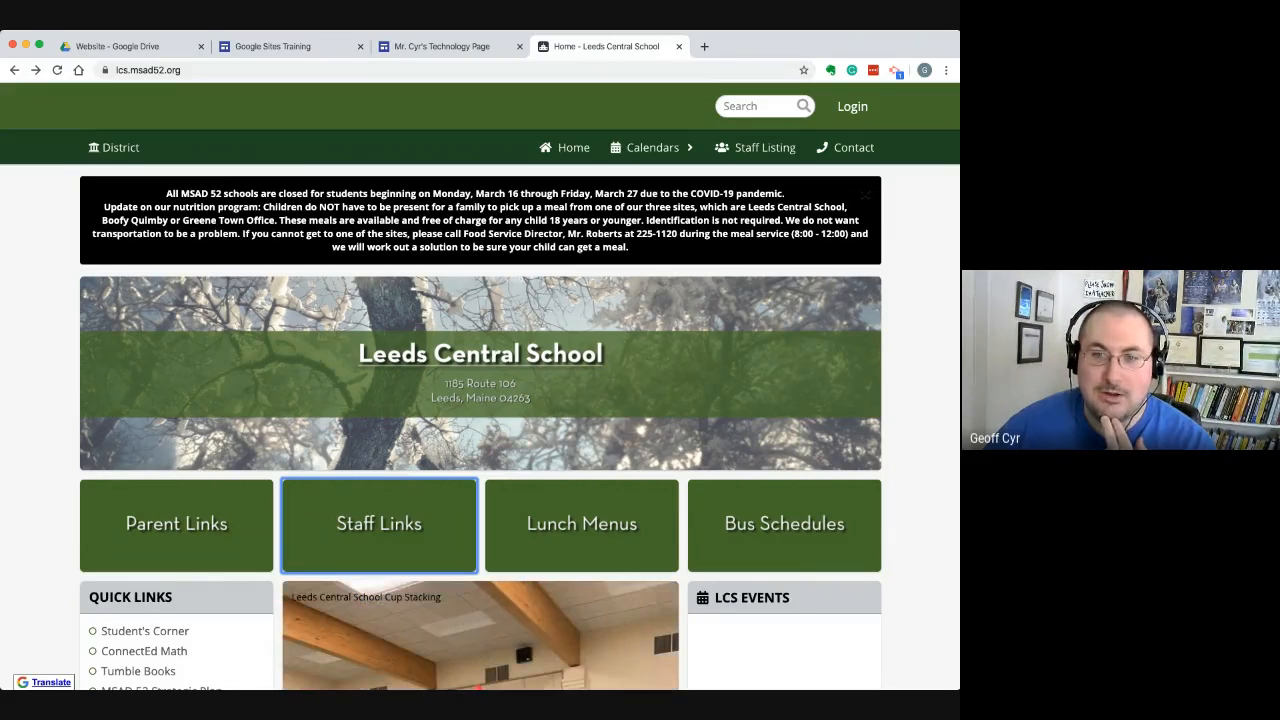
scroll(663, 479, down, 3)
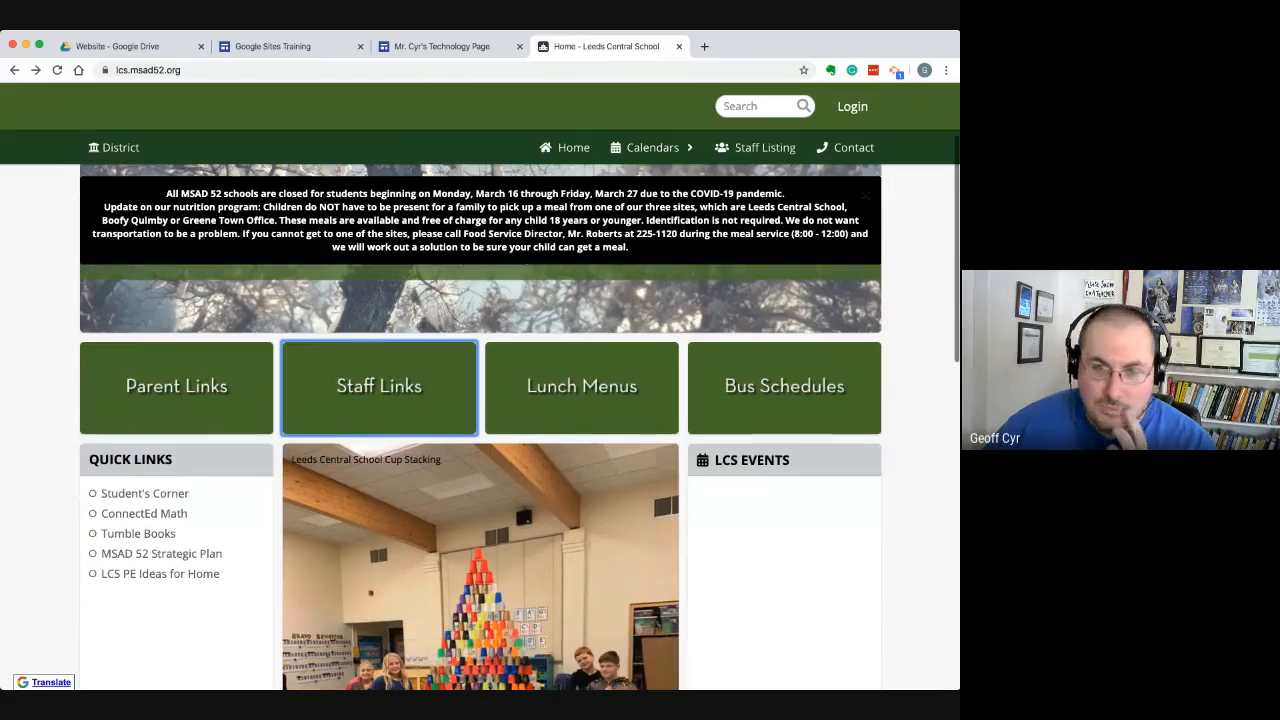
scroll(480, 420, down, 2)
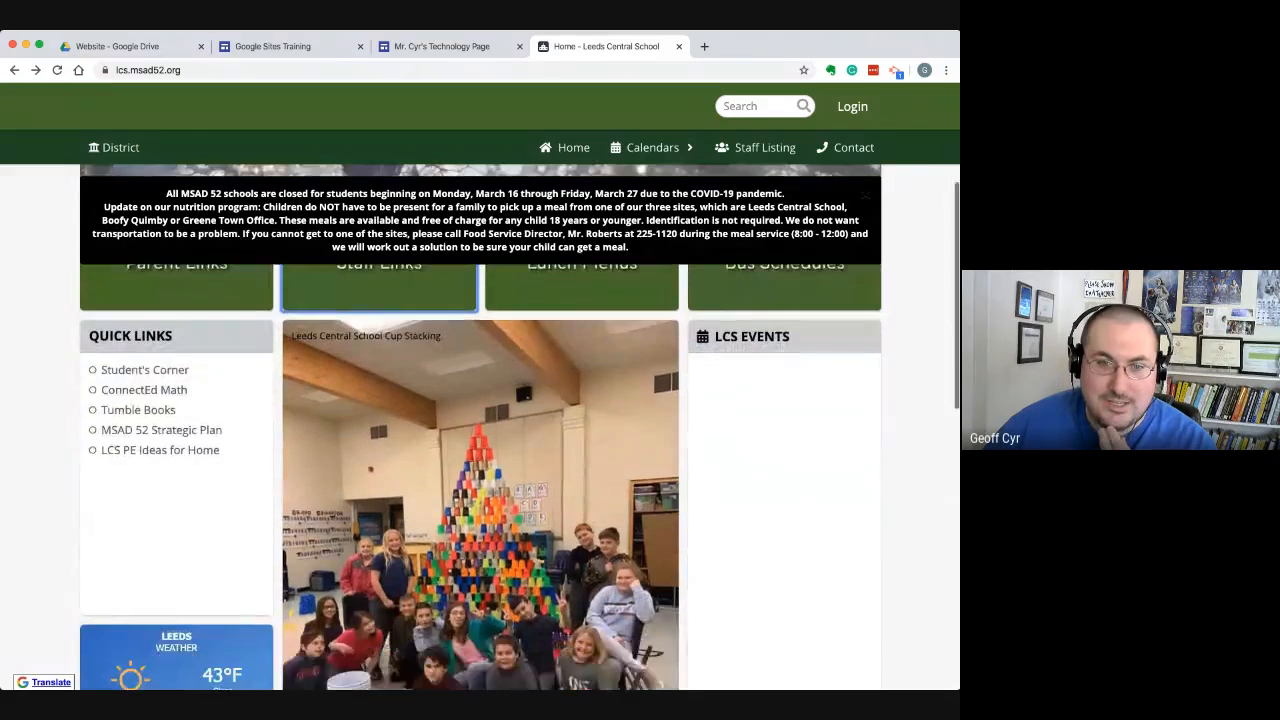
scroll(480, 420, up, 3)
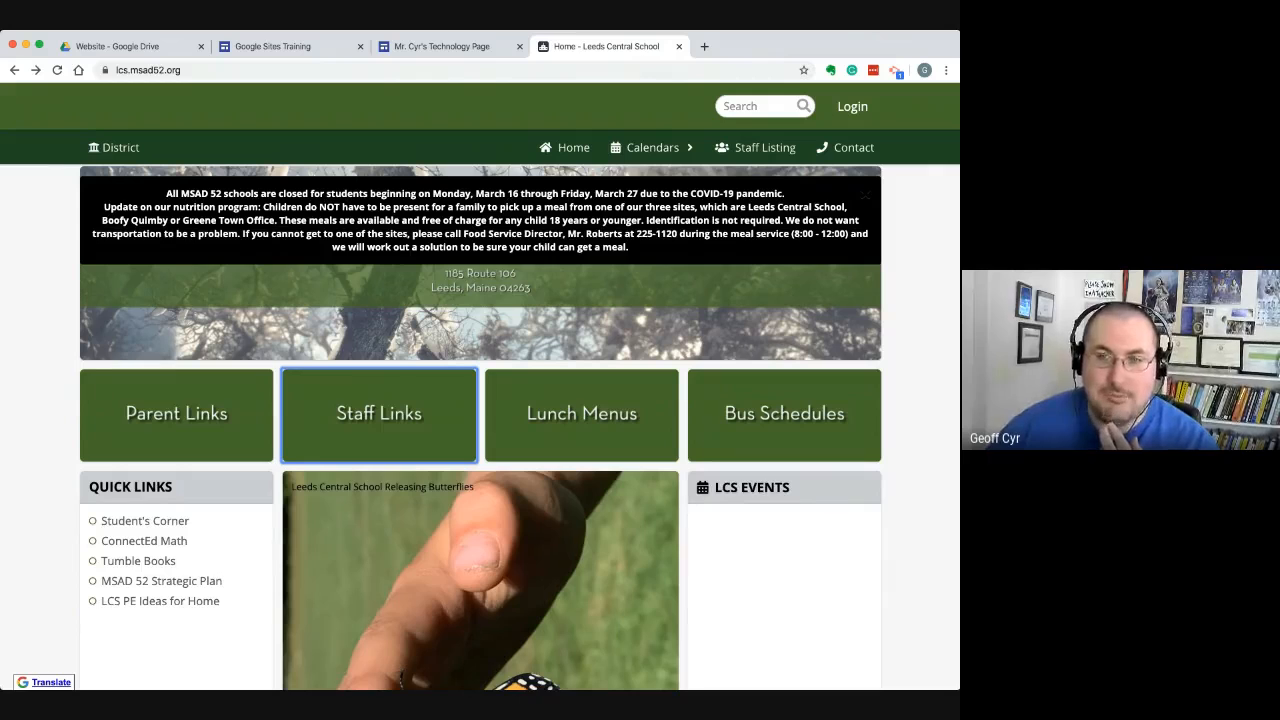
scroll(480, 420, up, 2)
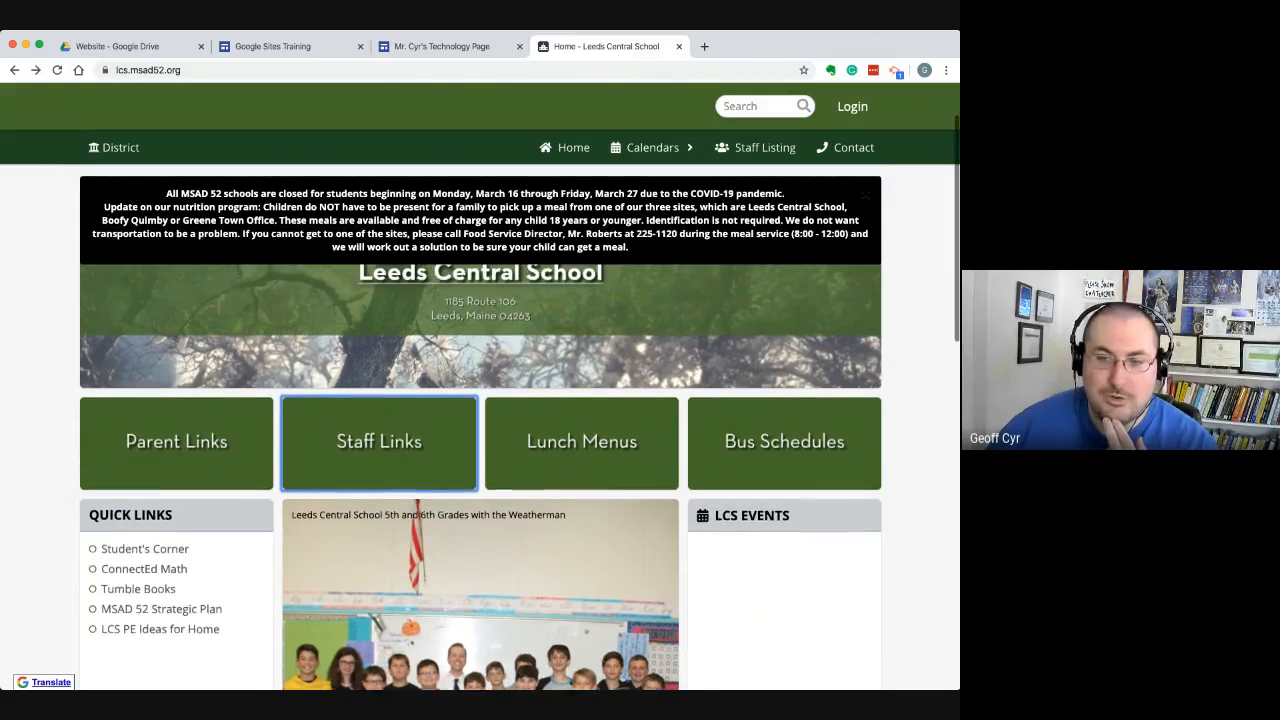
scroll(480, 420, up, 1)
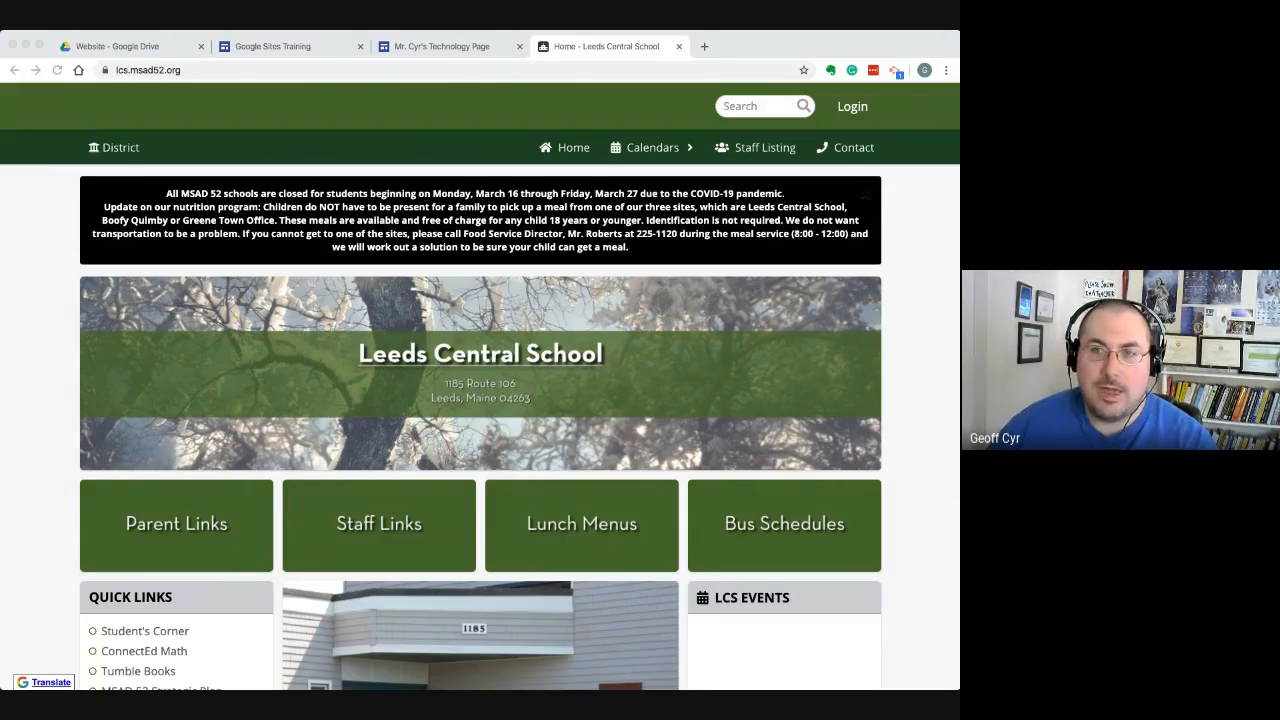
key(super+Tab)
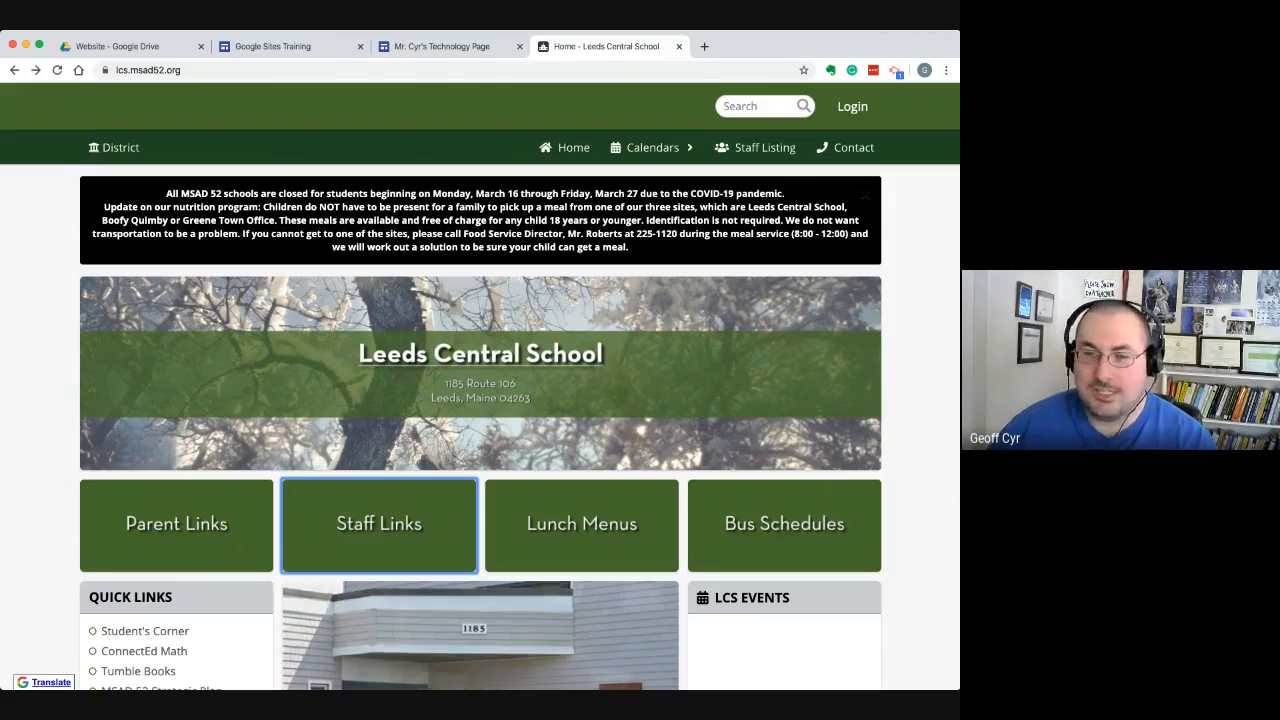
scroll(480, 480, down, 3)
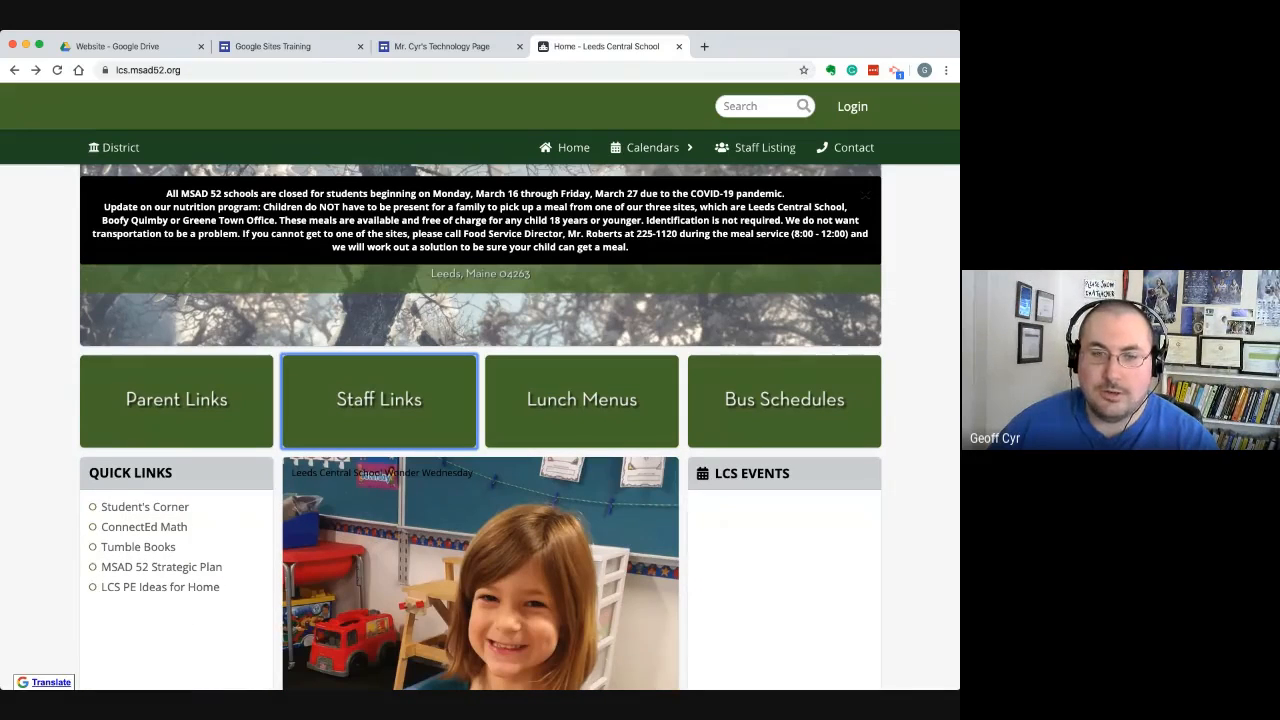
scroll(480, 480, up, 3)
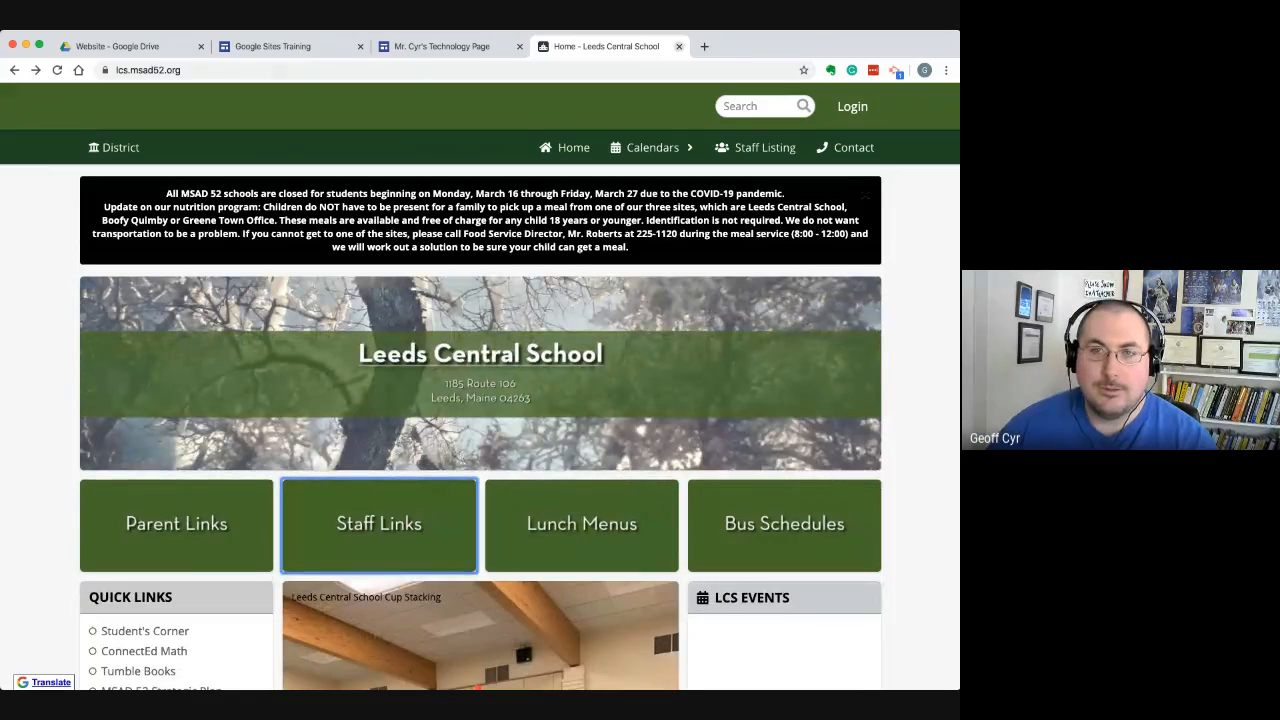
Close the school website and return to the header of the Google Sites Training home page in the site editor
click(679, 46)
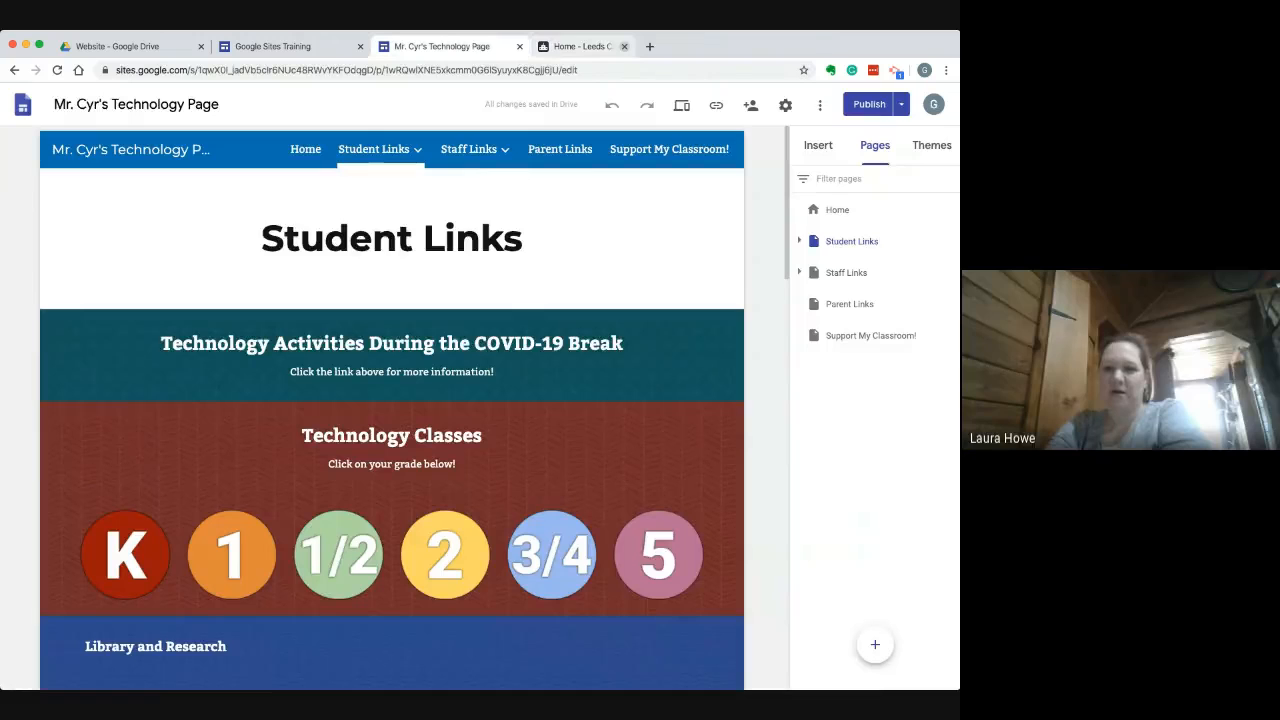
click(273, 46)
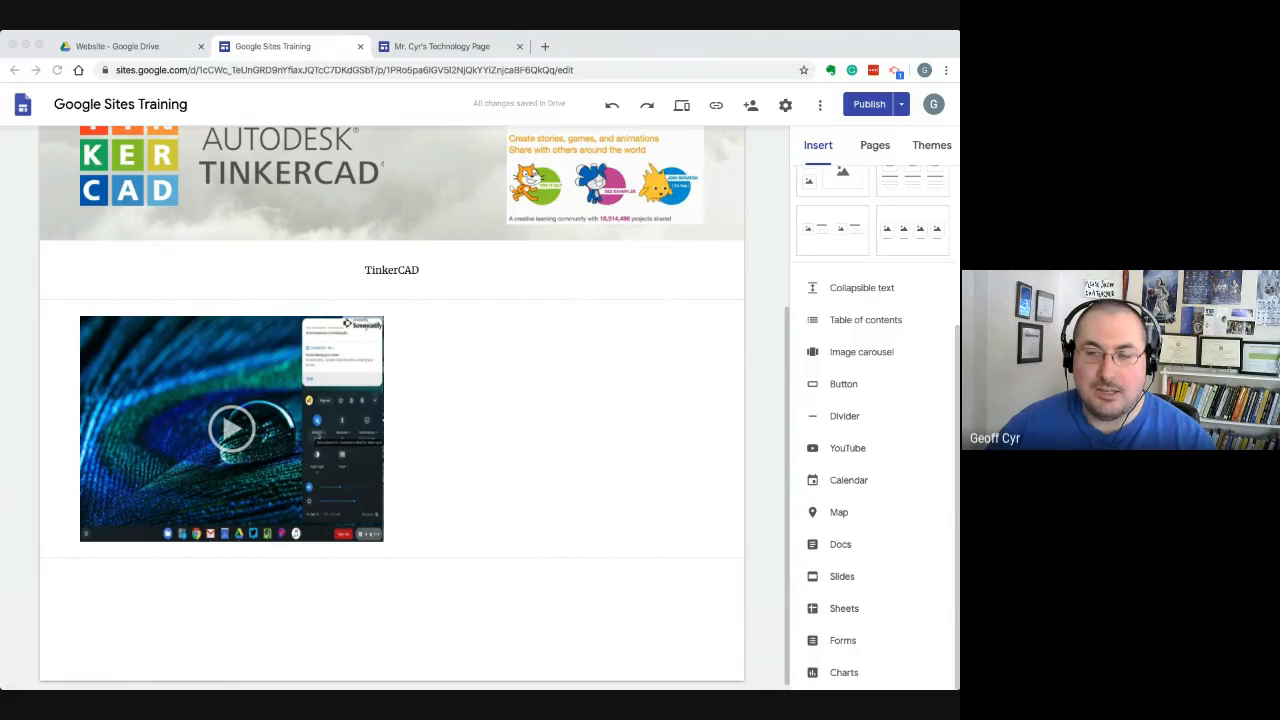
scroll(403, 408, up, 2)
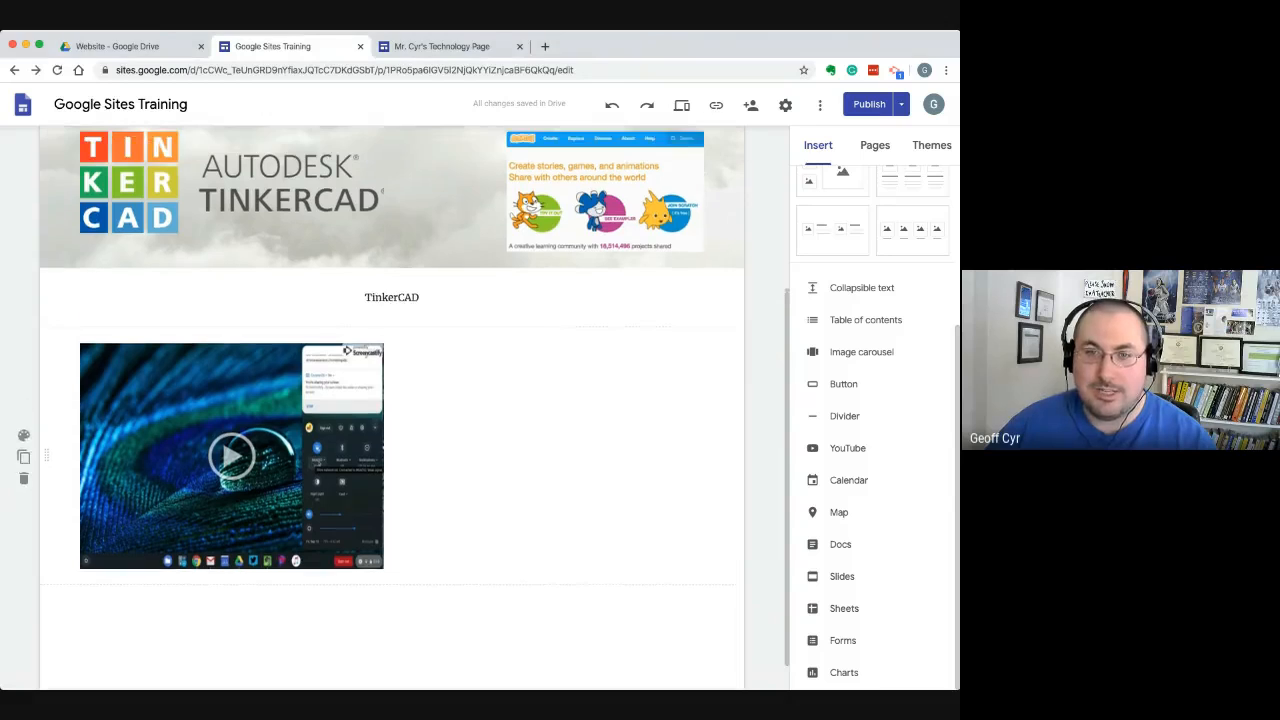
scroll(392, 408, up, 4)
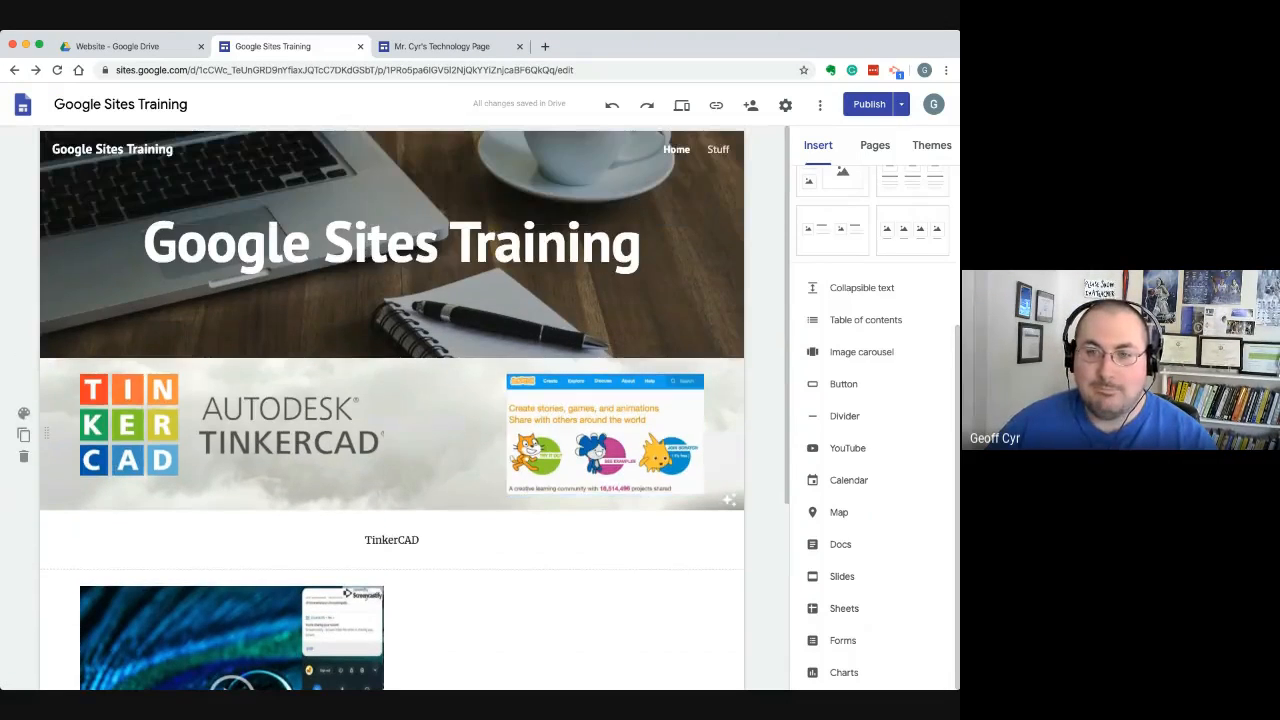